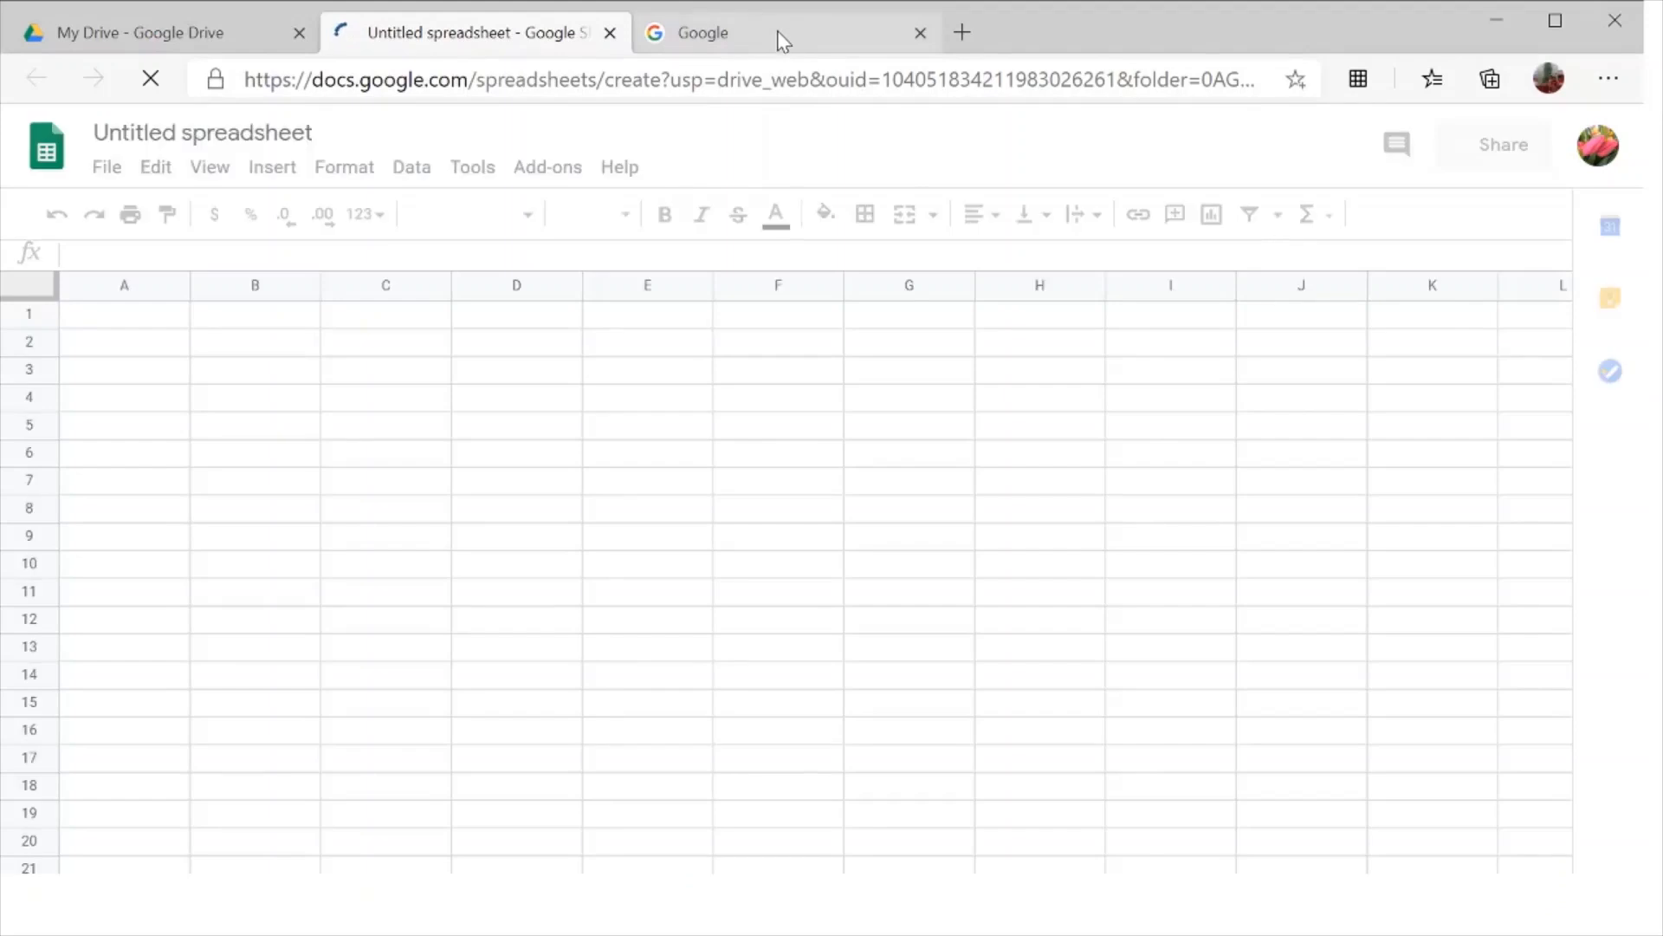
- Open the Google home page, dismiss the Chrome suggestion, and look through the Google apps list for Sheets
left_click(778, 38)
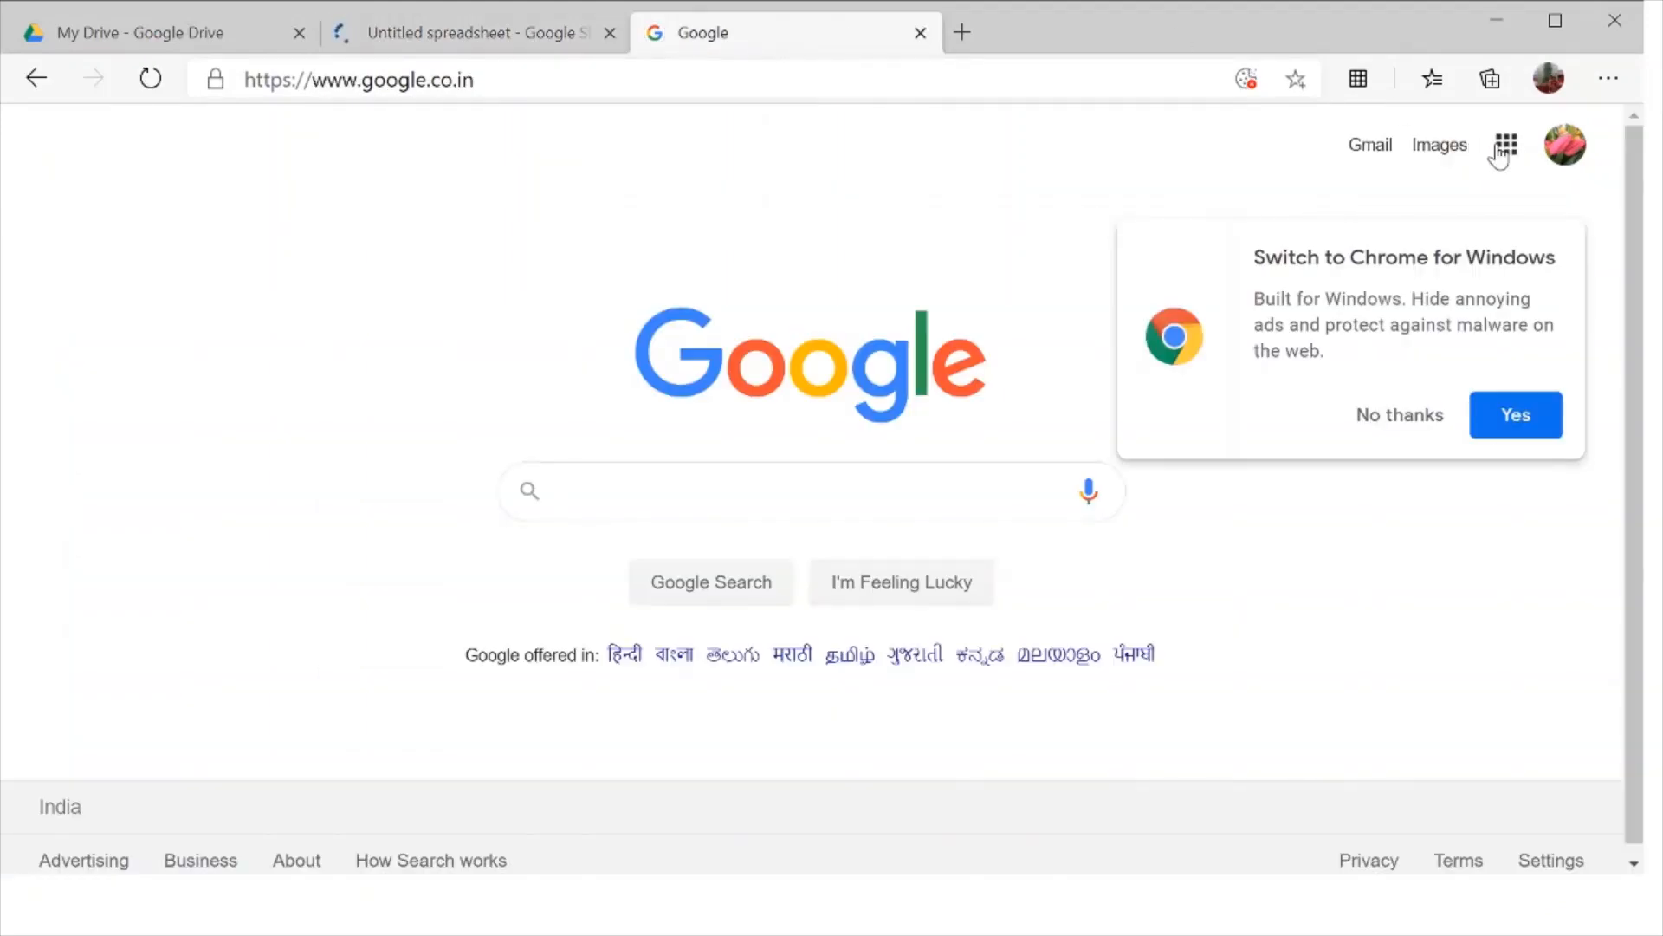
left_click(1397, 421)
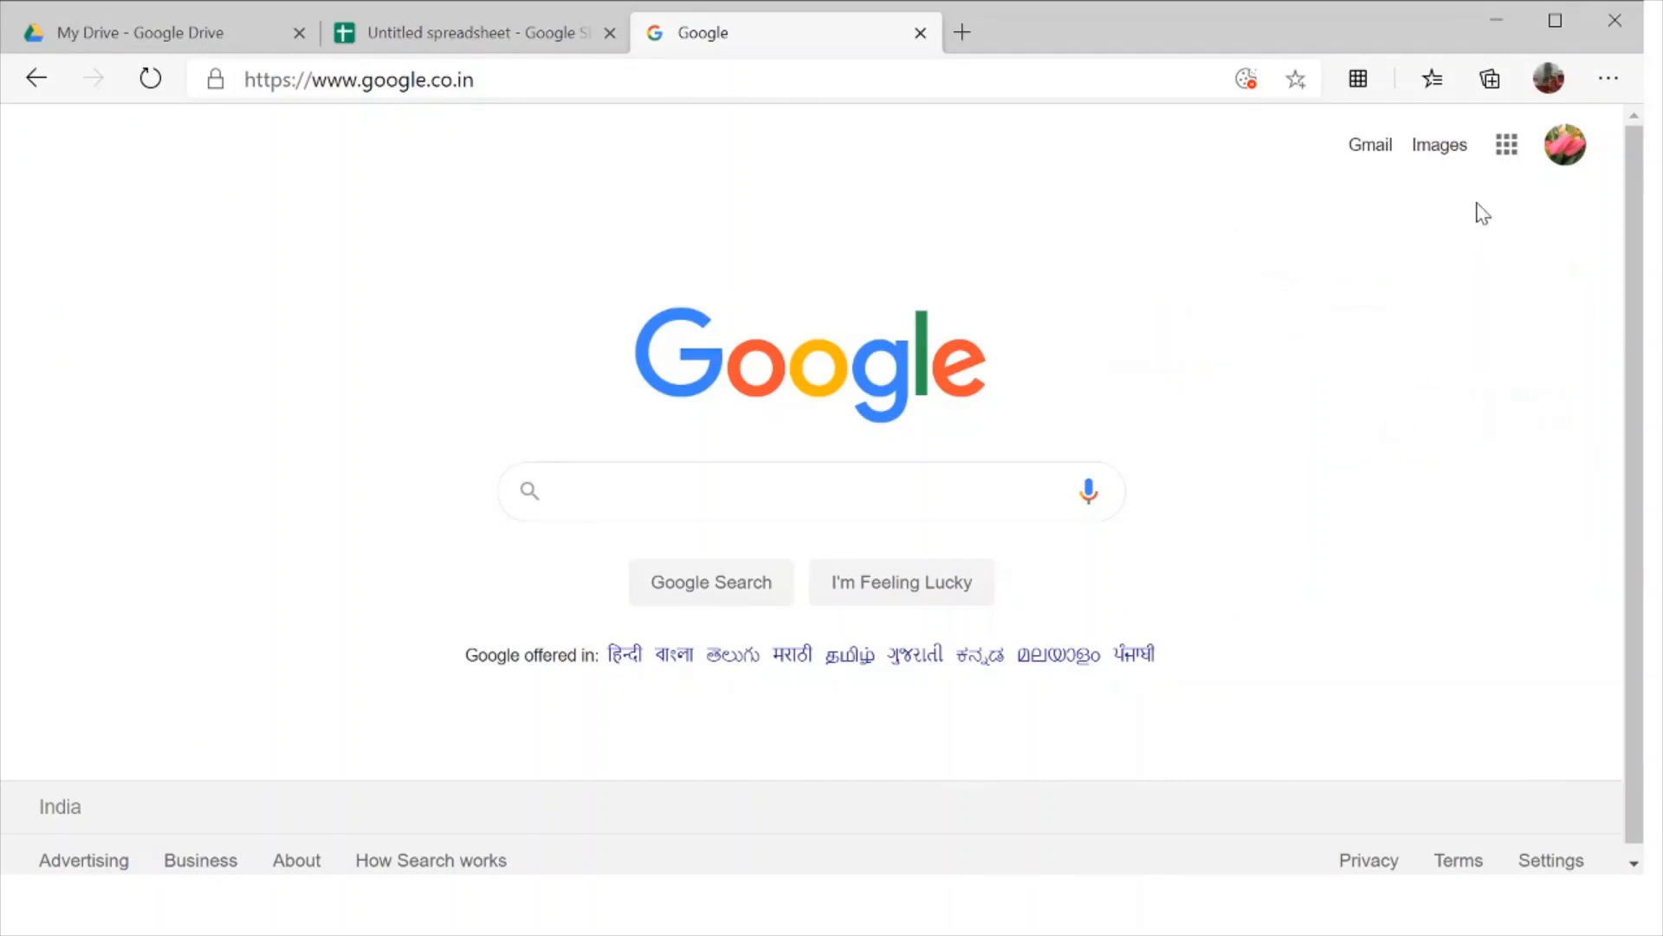
left_click(1503, 161)
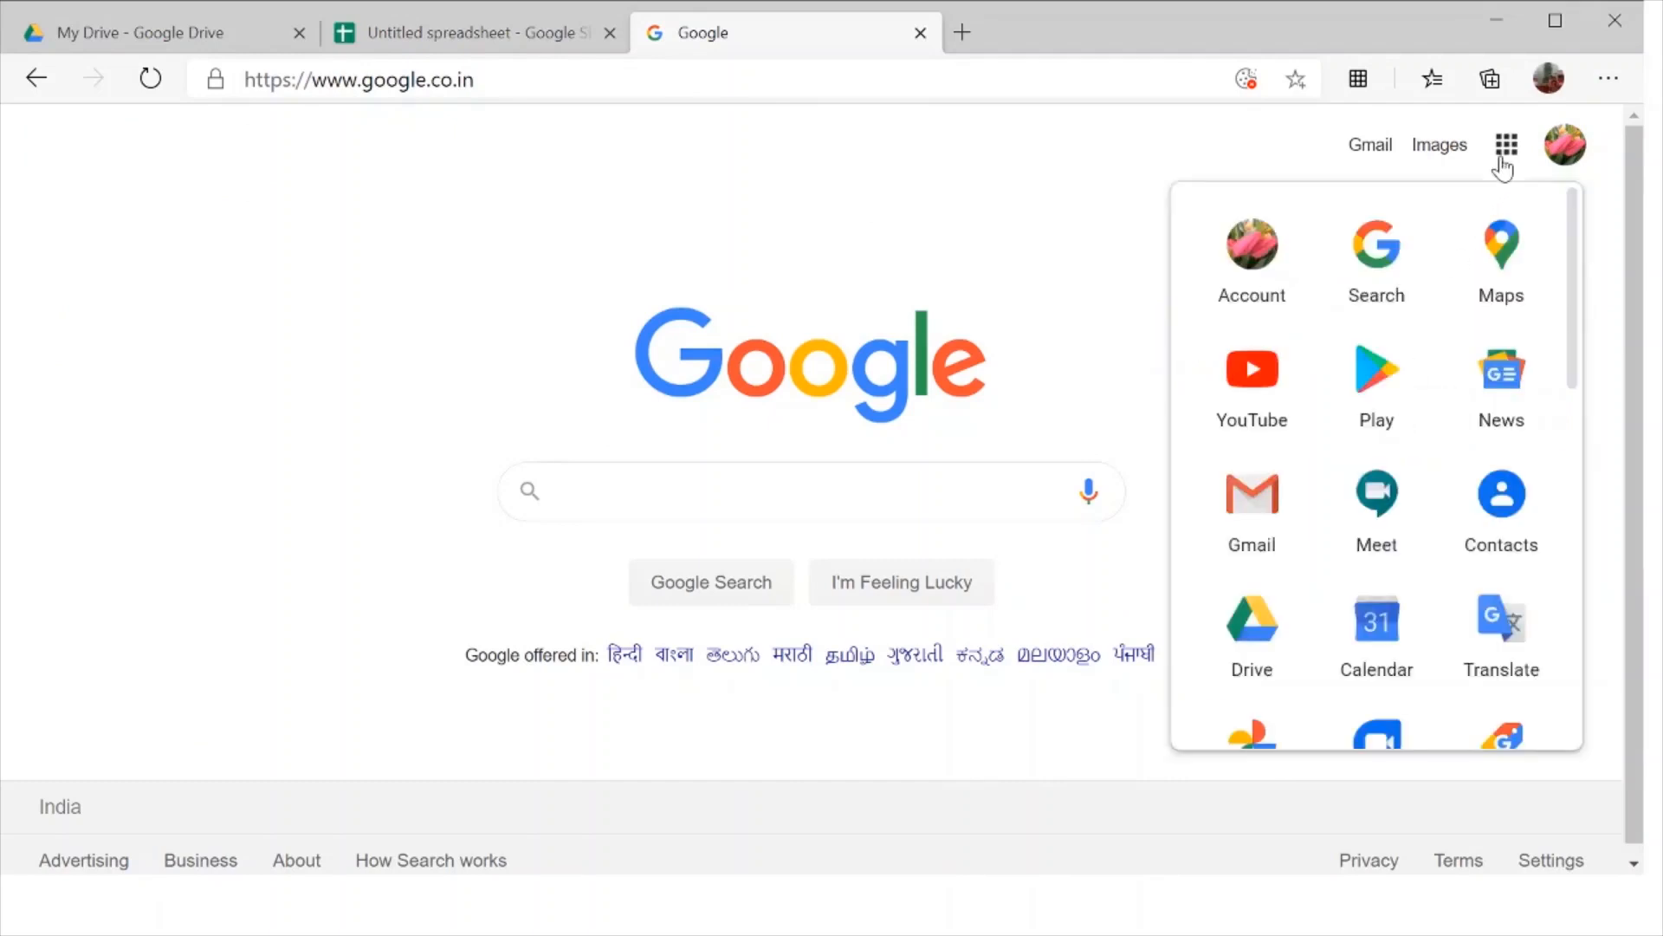
scroll(1386, 665, "down", 2)
scroll(1384, 664, "down", 3)
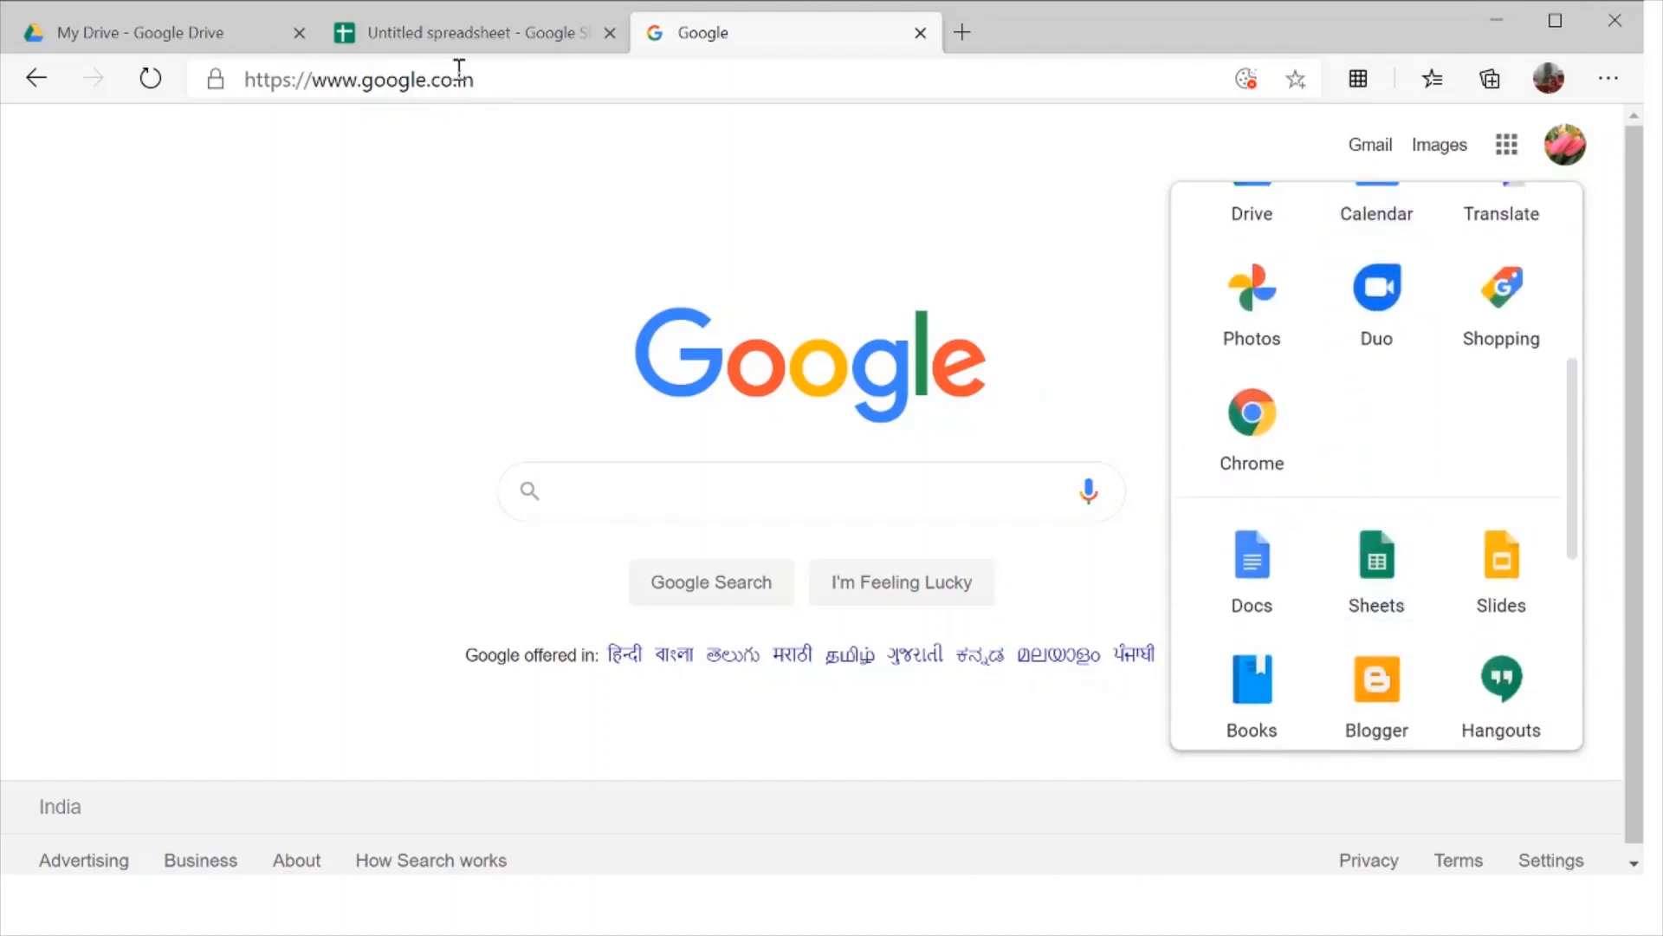
- Open the Google Sheets template gallery from My Drive
left_click(195, 24)
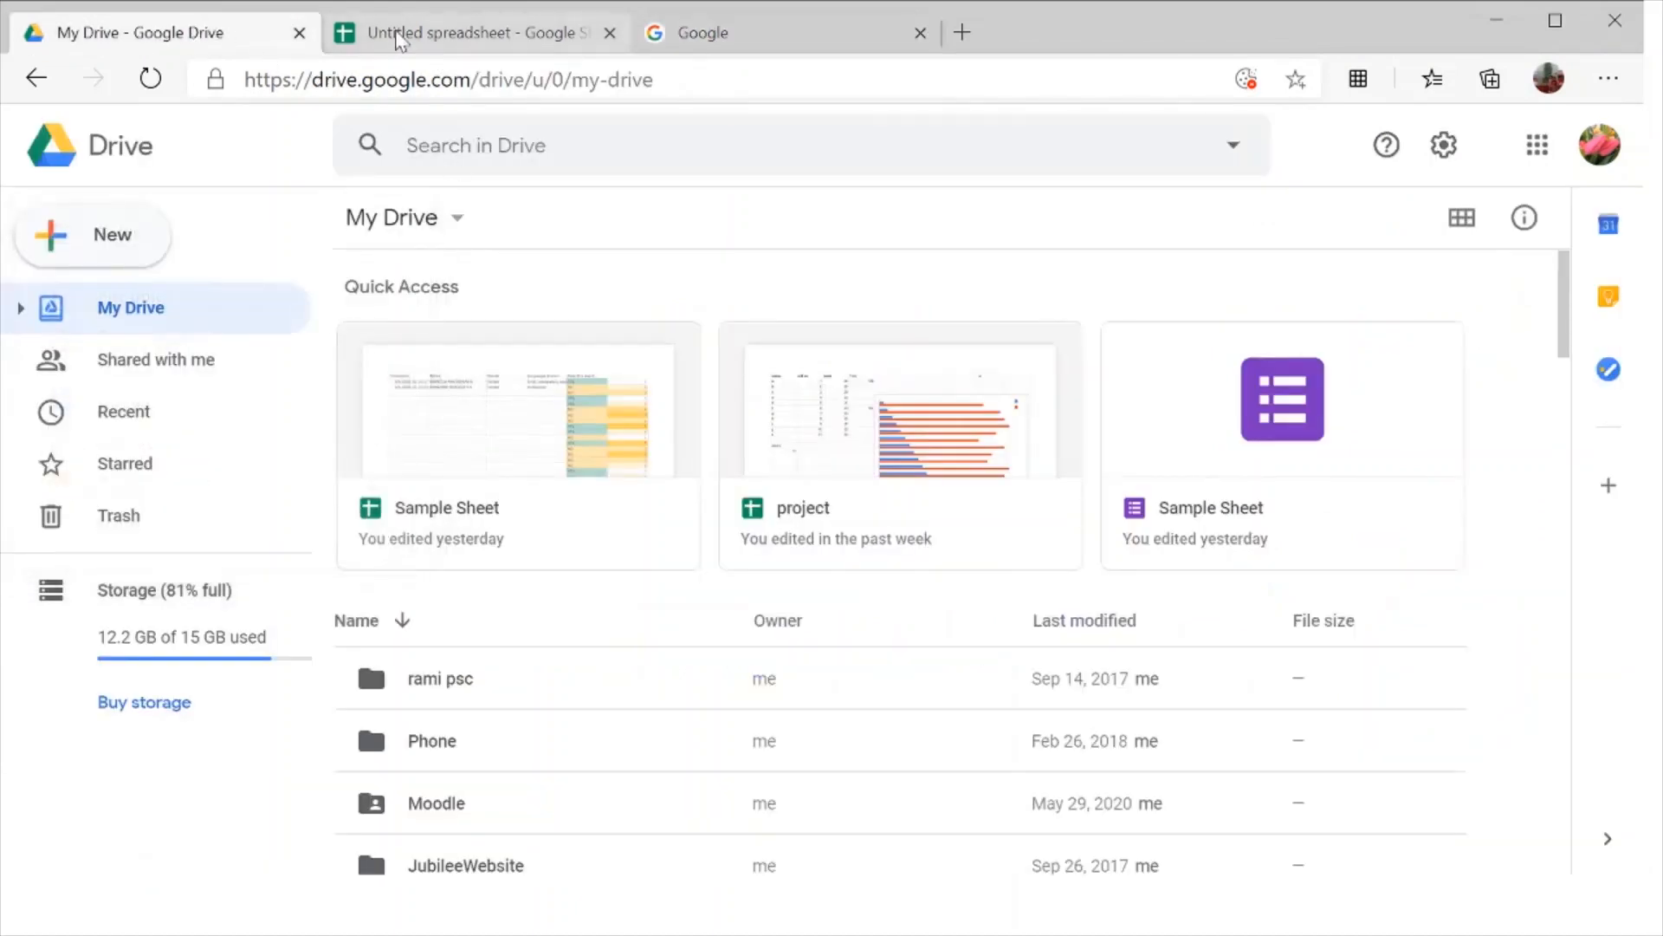
left_click(397, 39)
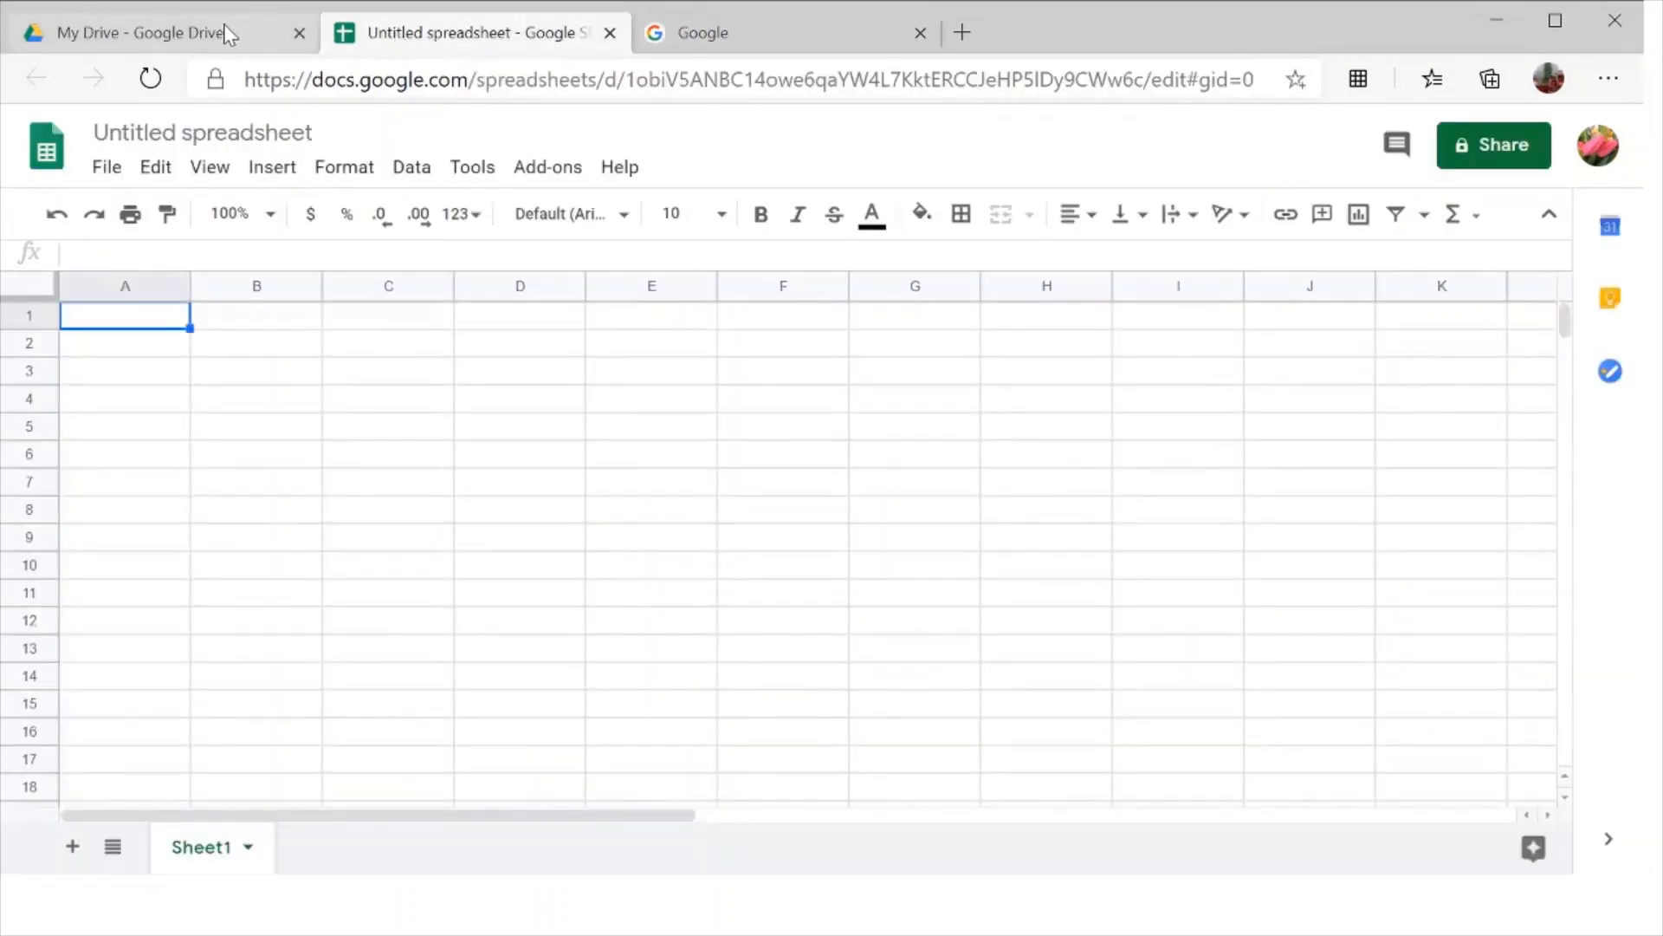
left_click(227, 35)
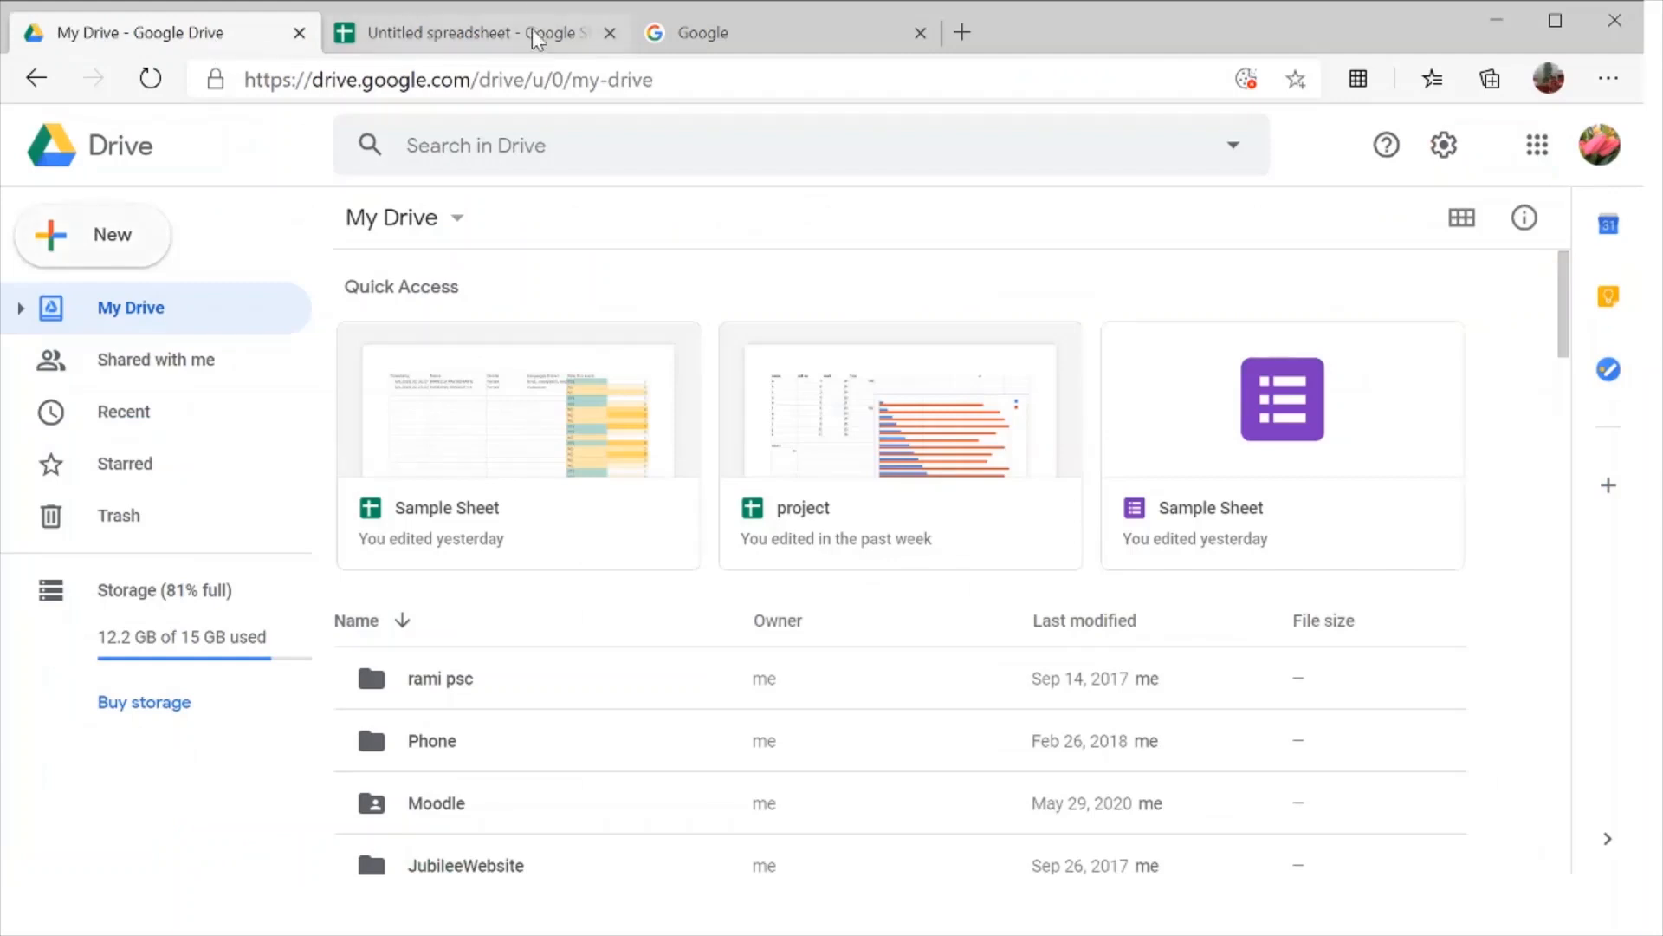
left_click(134, 260)
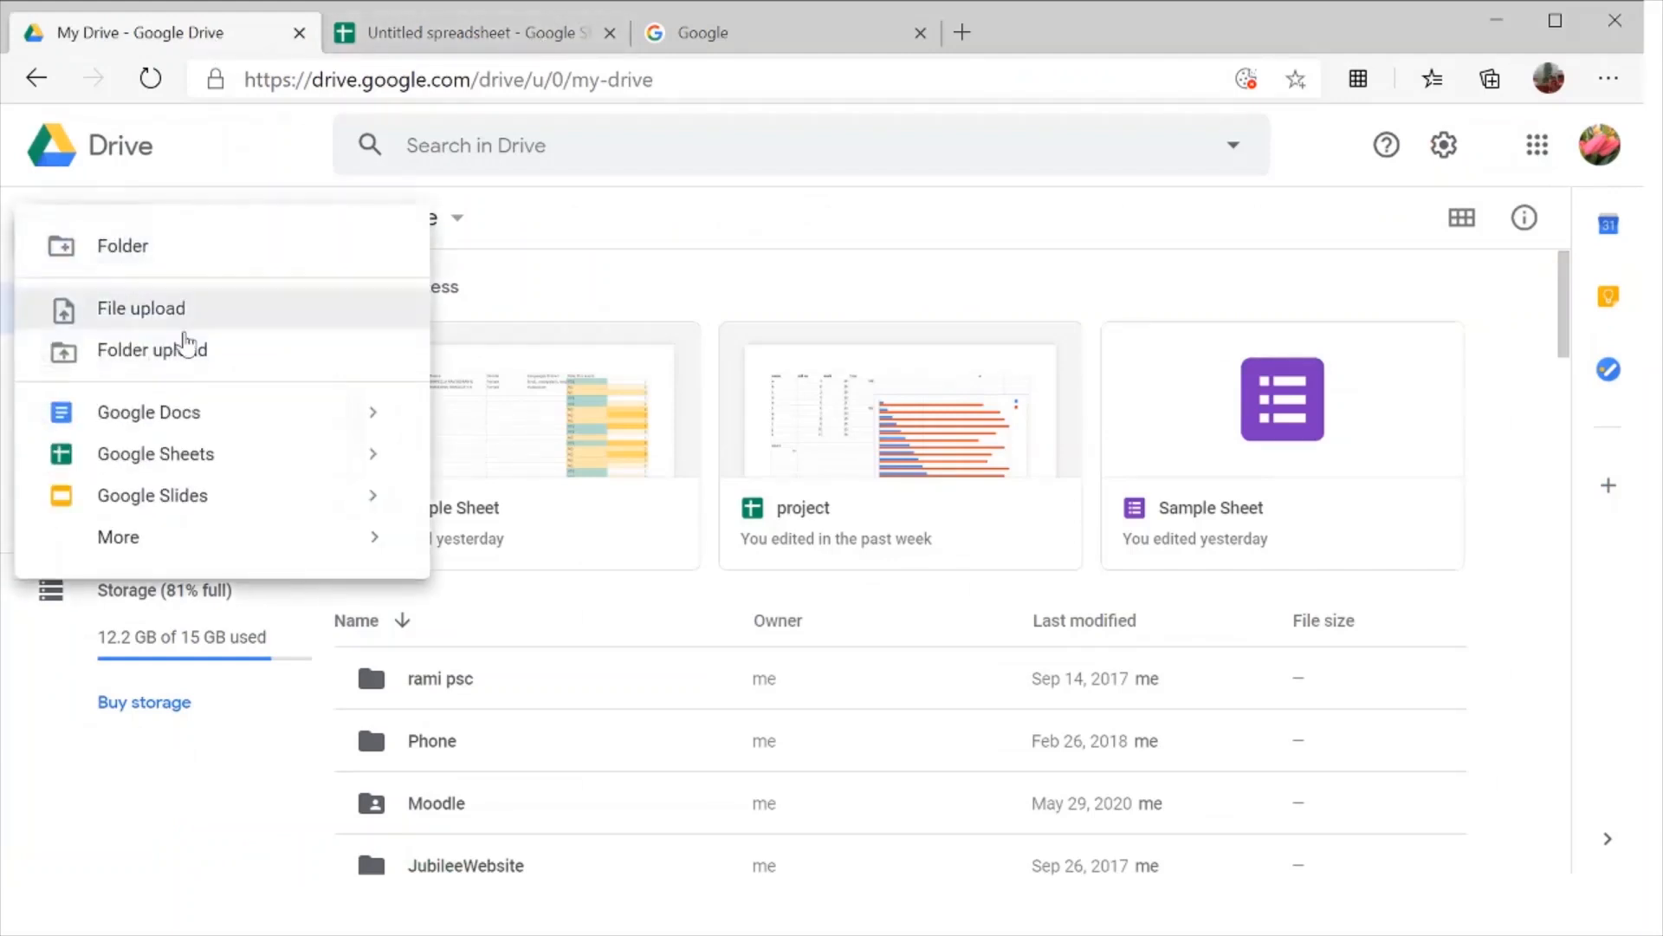
mouse_move(366, 457)
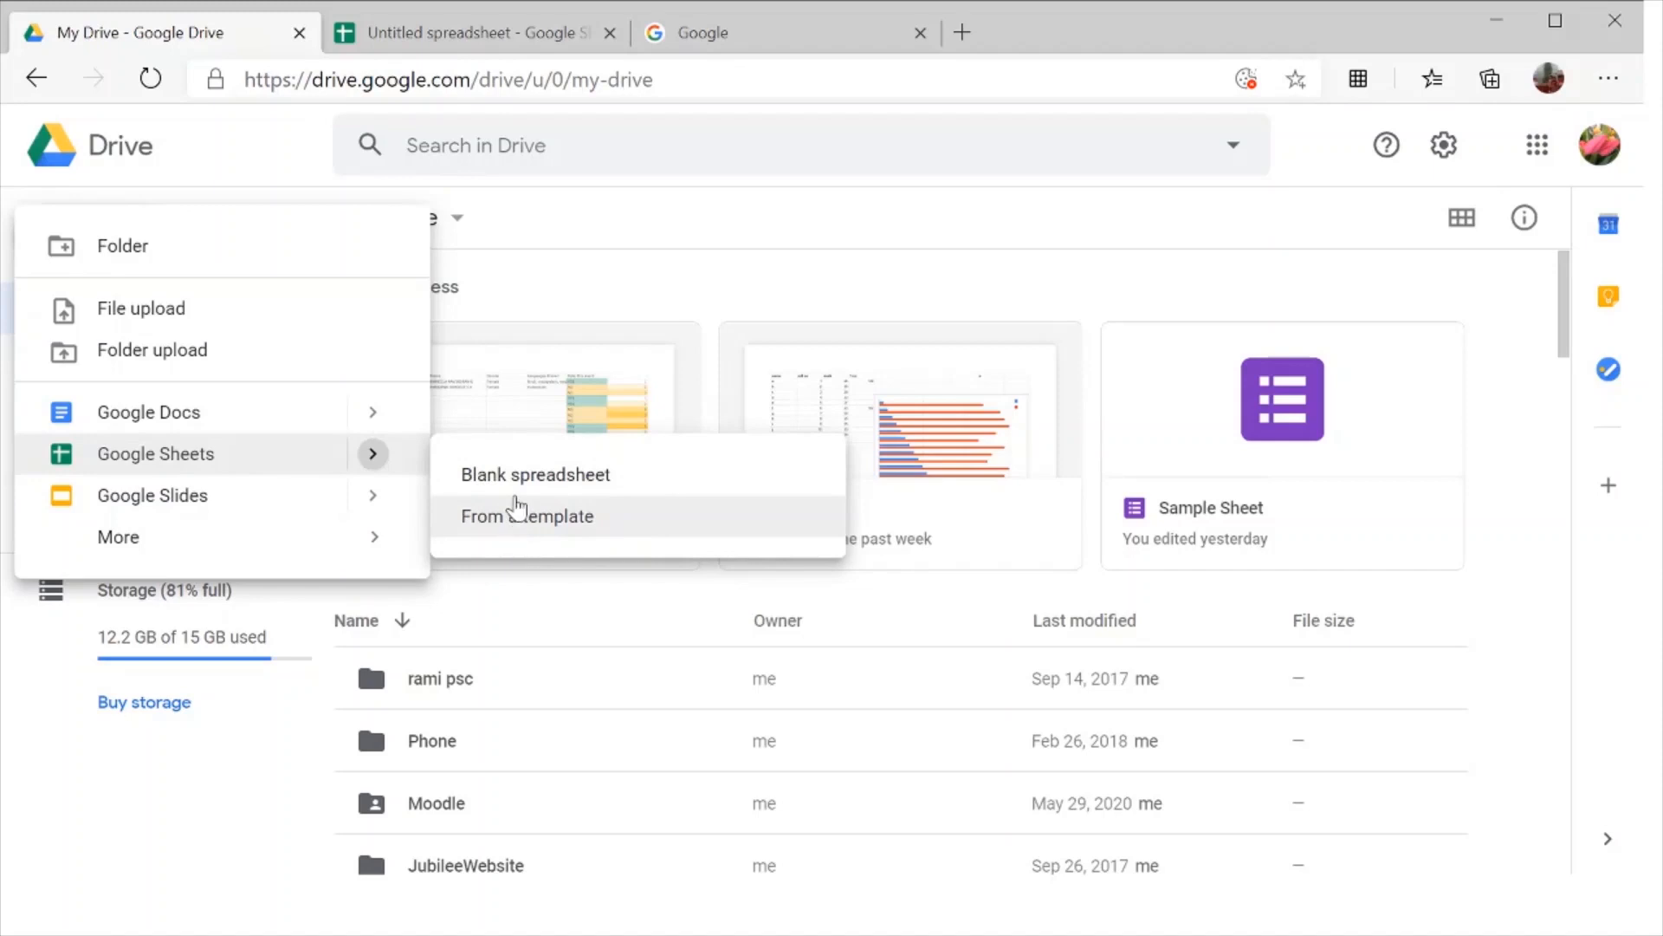
left_click(508, 535)
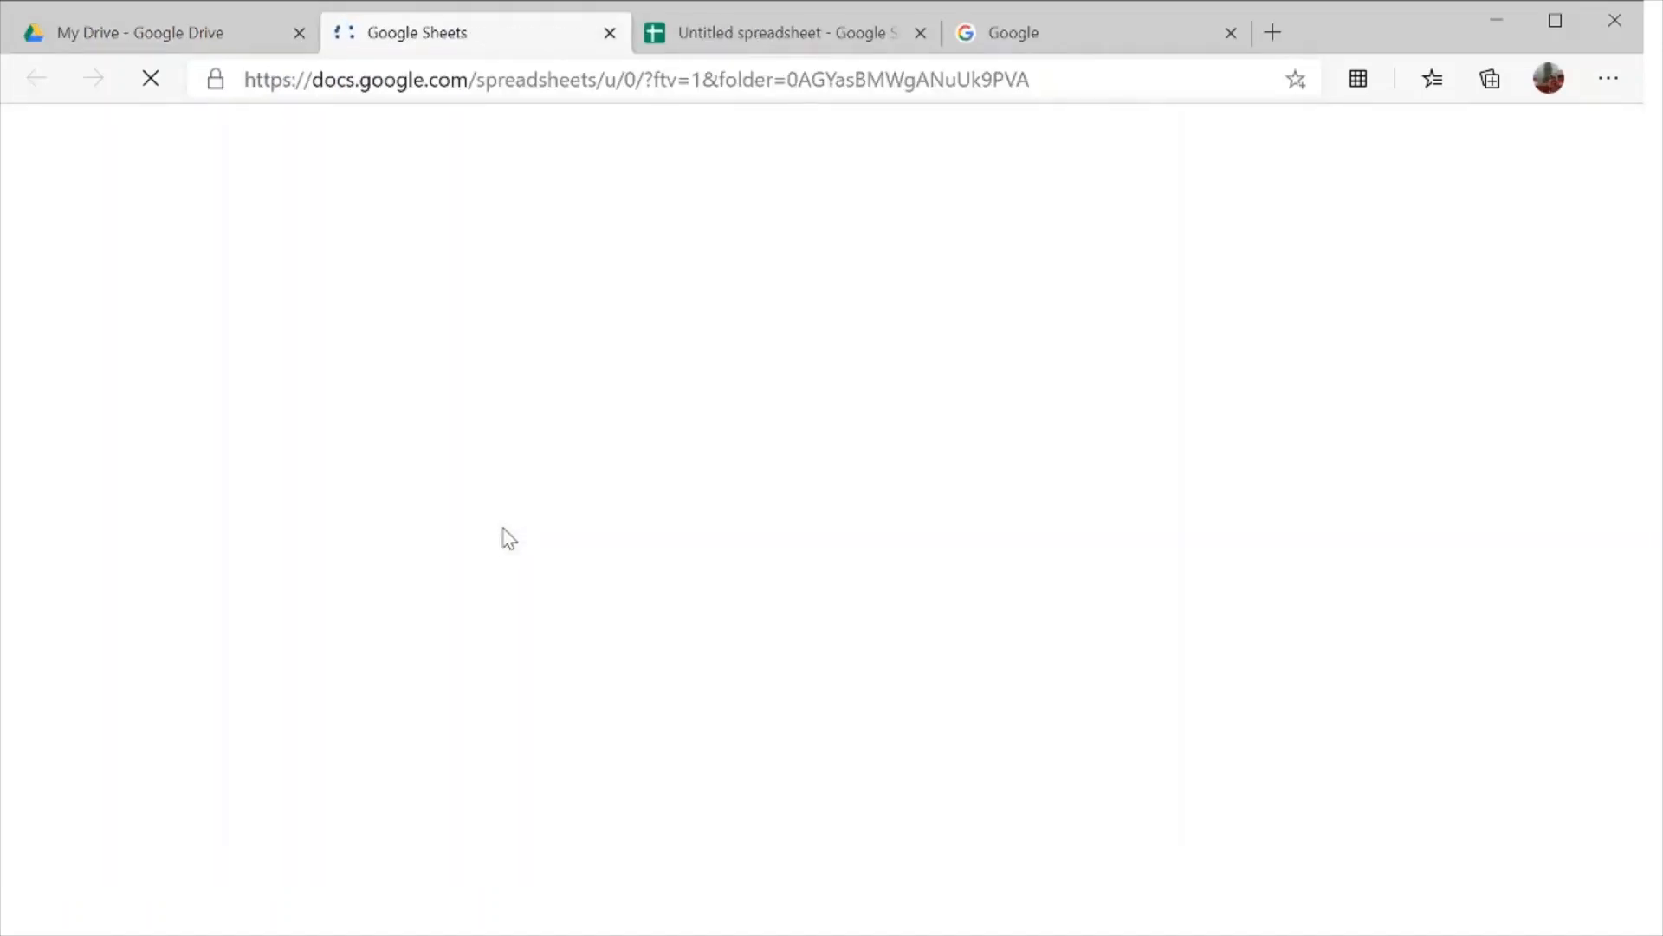
- Create a spreadsheet from the To-do list template and tick the 8/9 task as complete
scroll(739, 490, "down", 1)
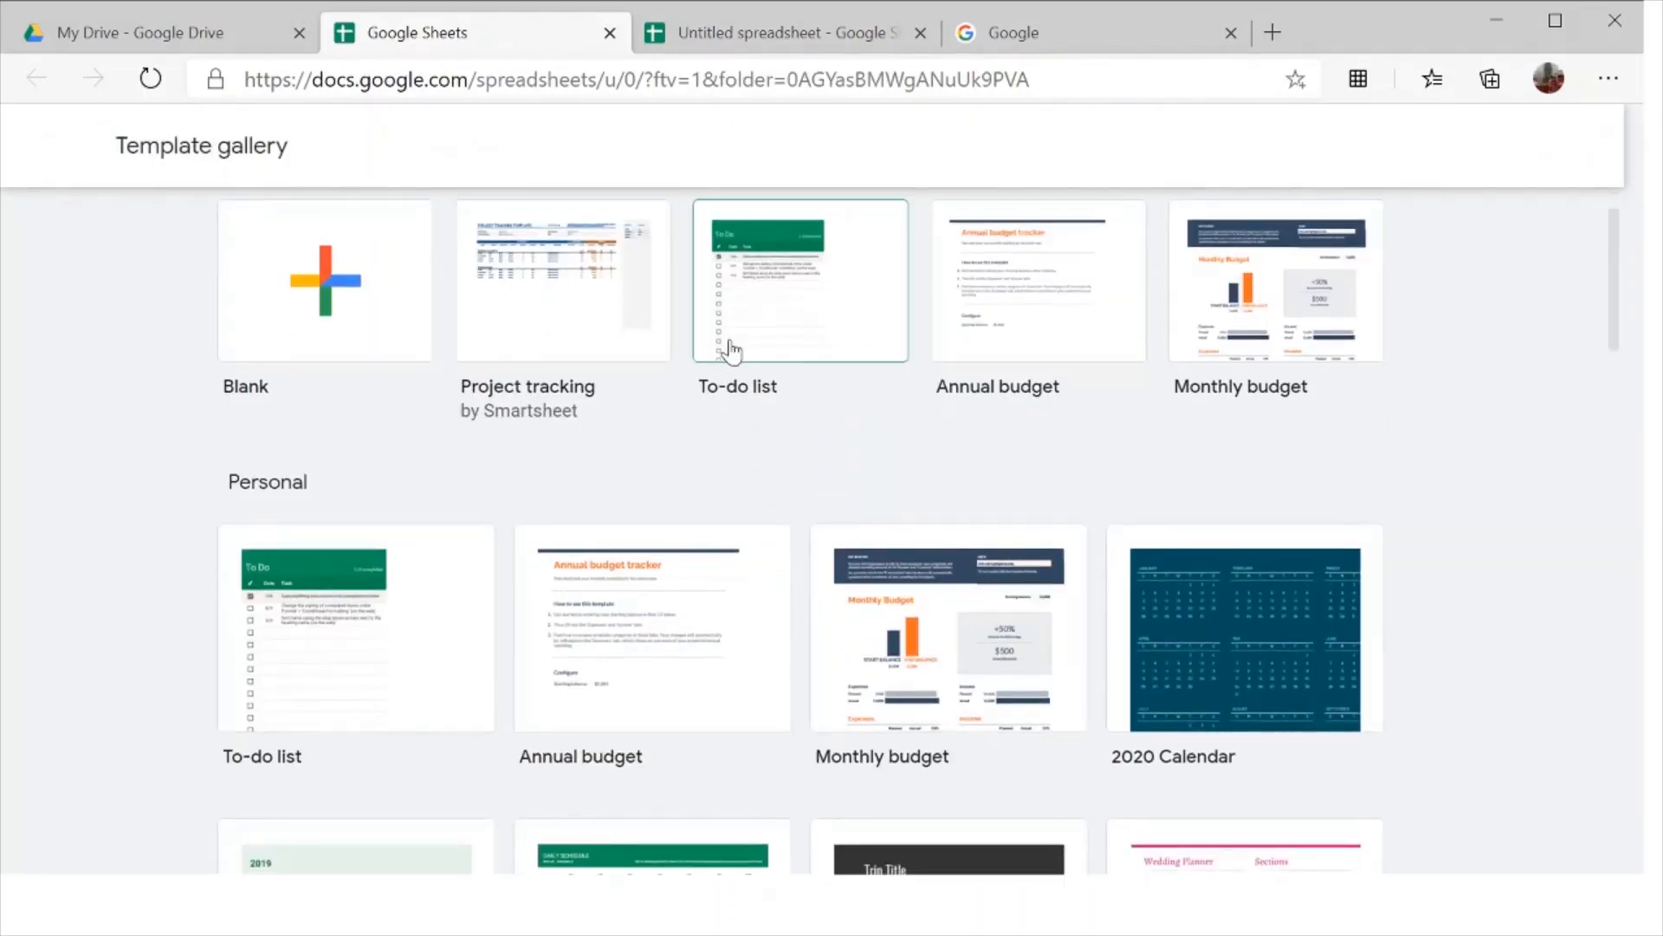
left_click(730, 348)
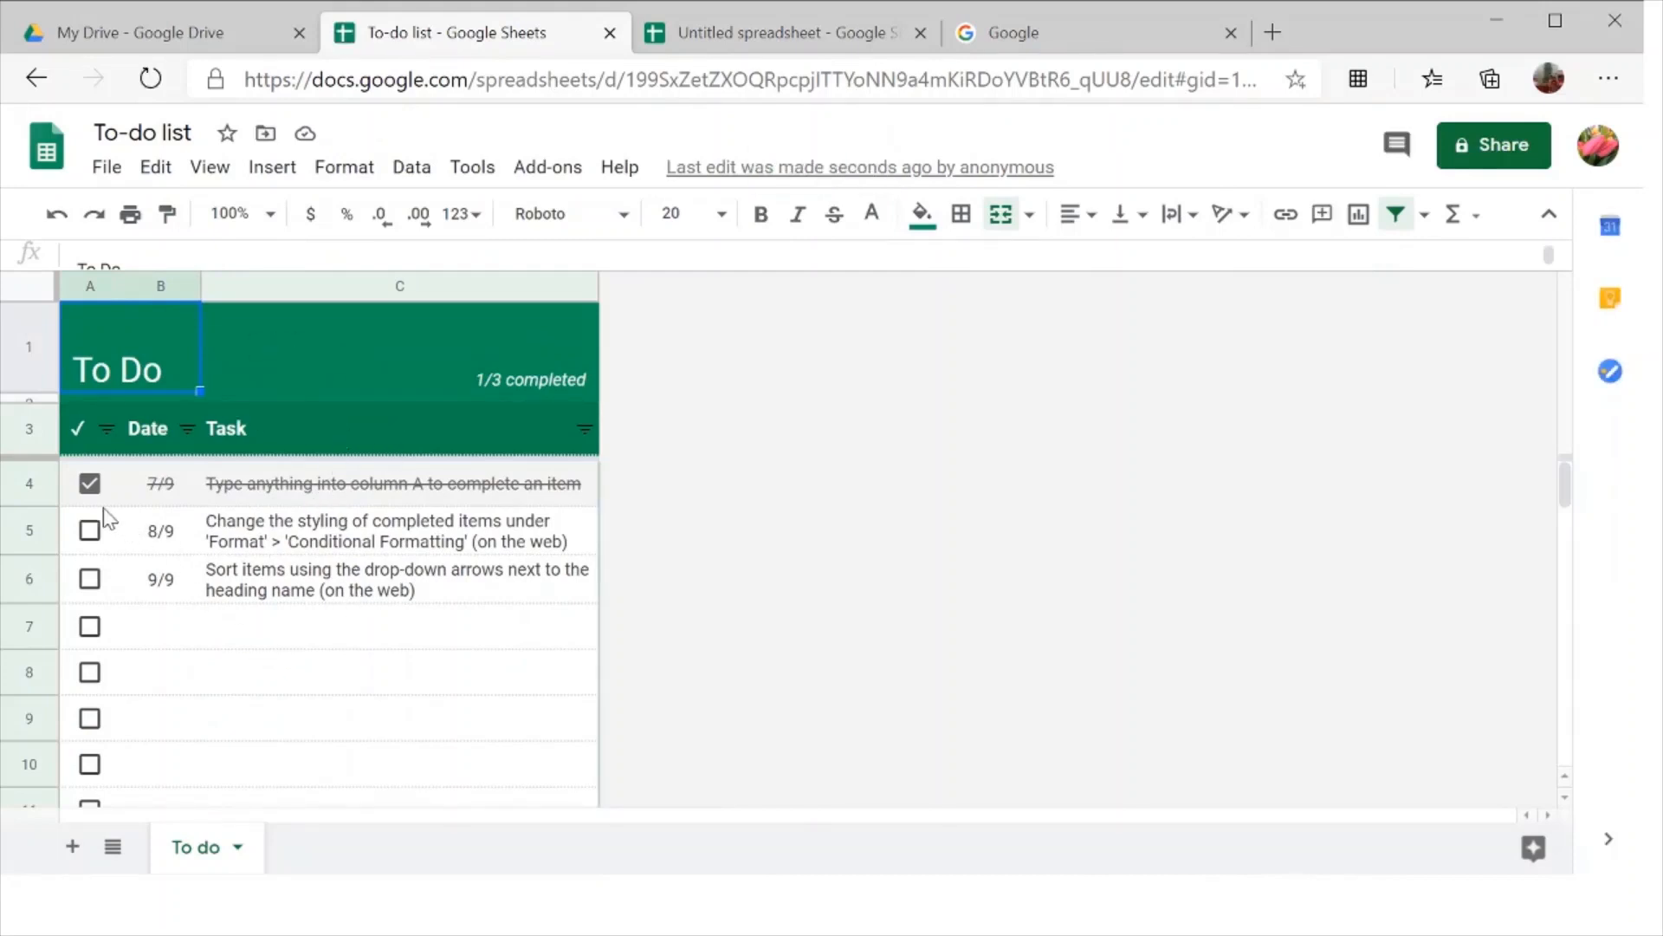
left_click(89, 530)
- Return to the template gallery and look through the Personal, Work and Project management templates
left_click(38, 78)
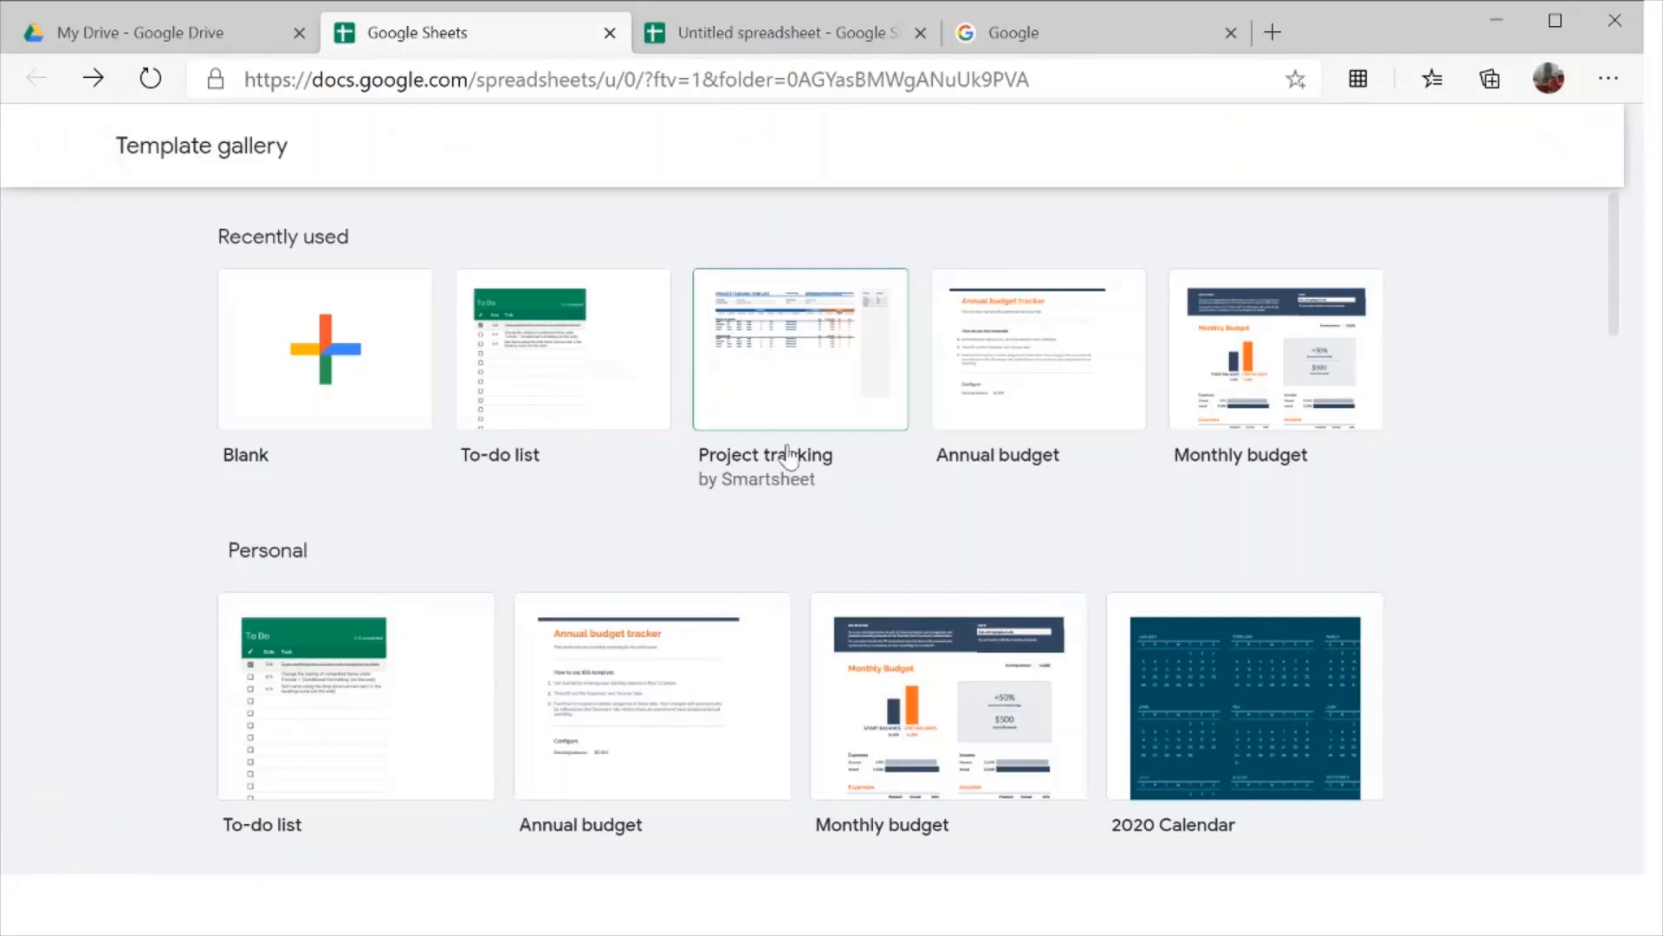
scroll(791, 453, "down", 1)
scroll(808, 591, "down", 10)
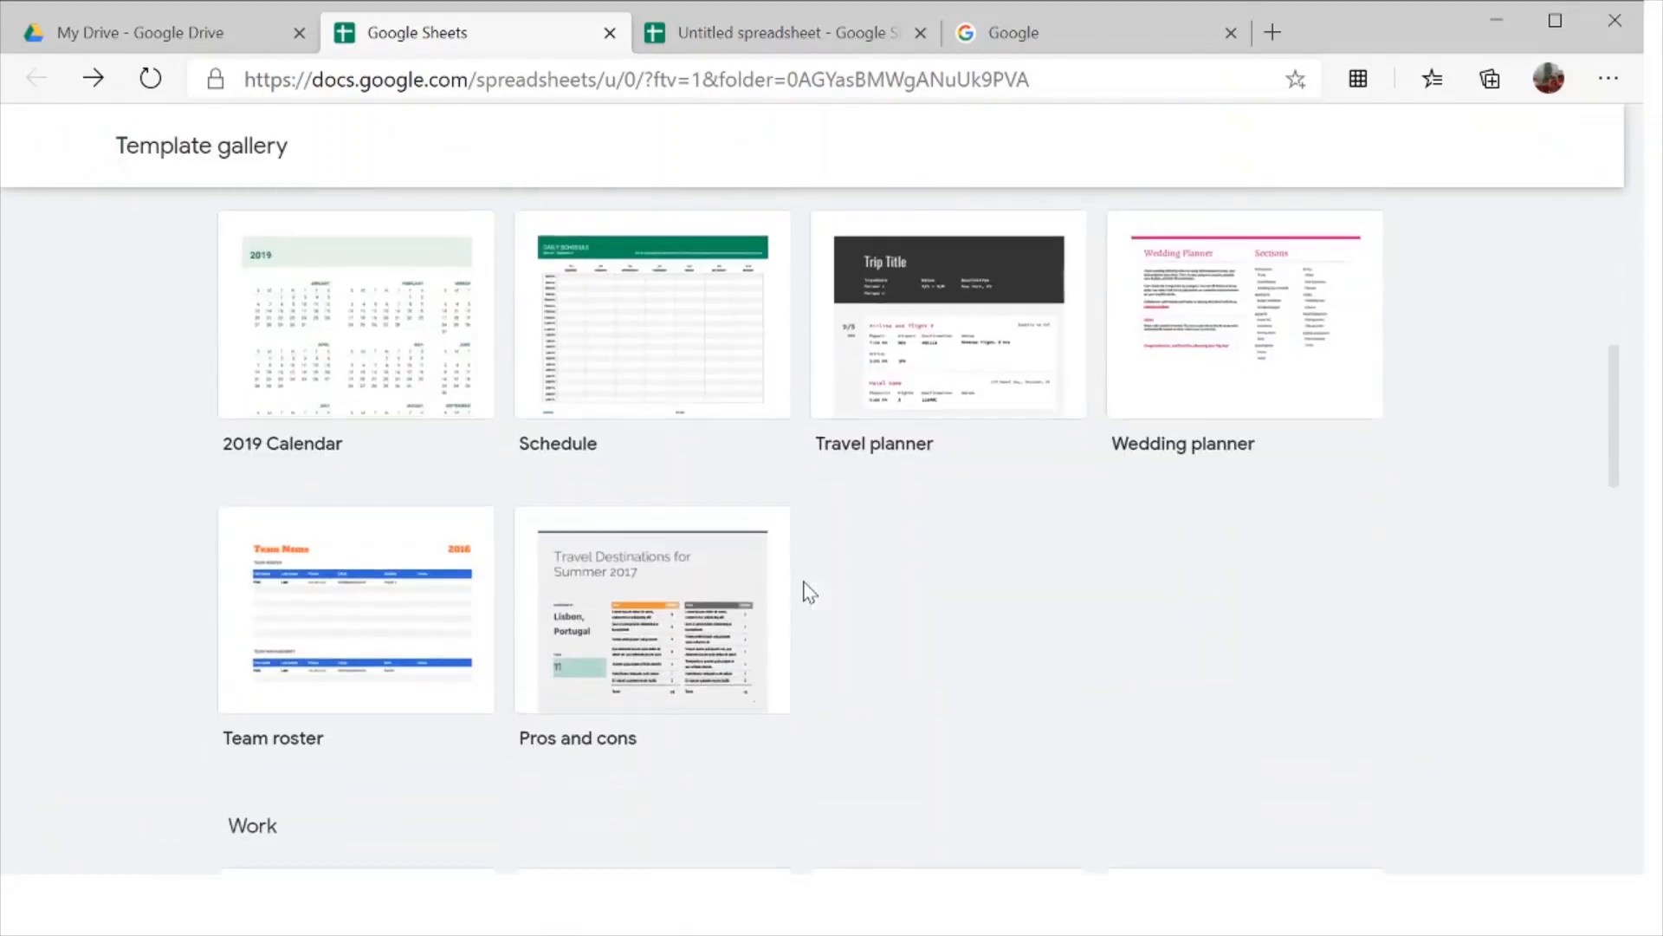
scroll(808, 591, "down", 7)
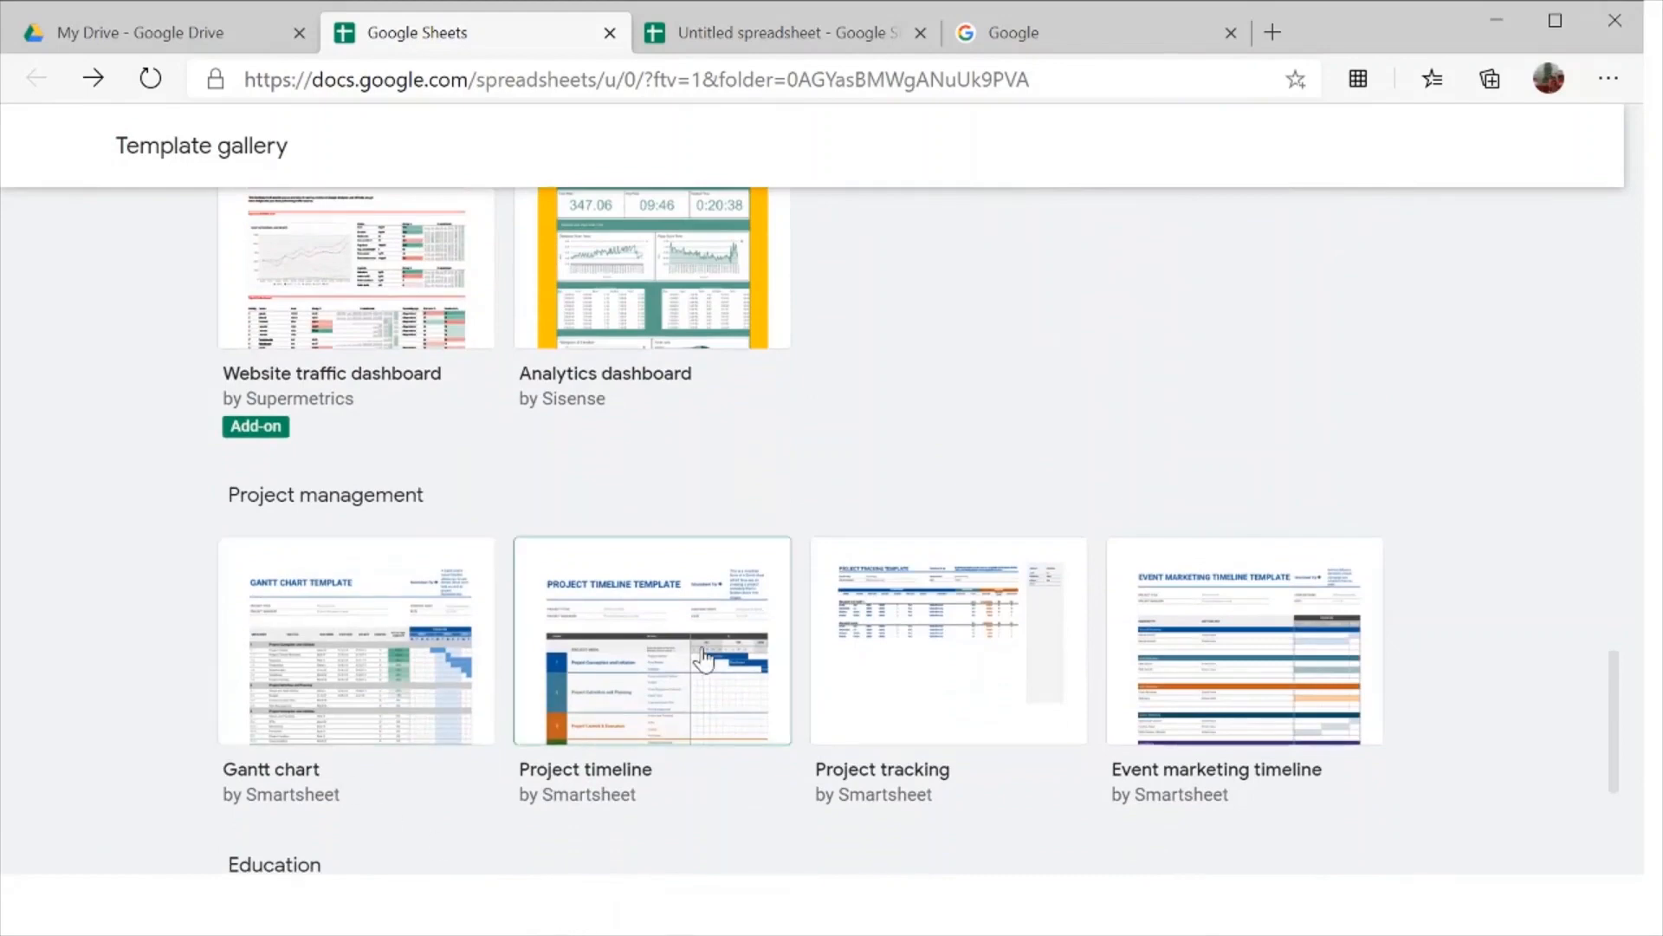
scroll(702, 658, "up", 3)
scroll(702, 658, "up", 5)
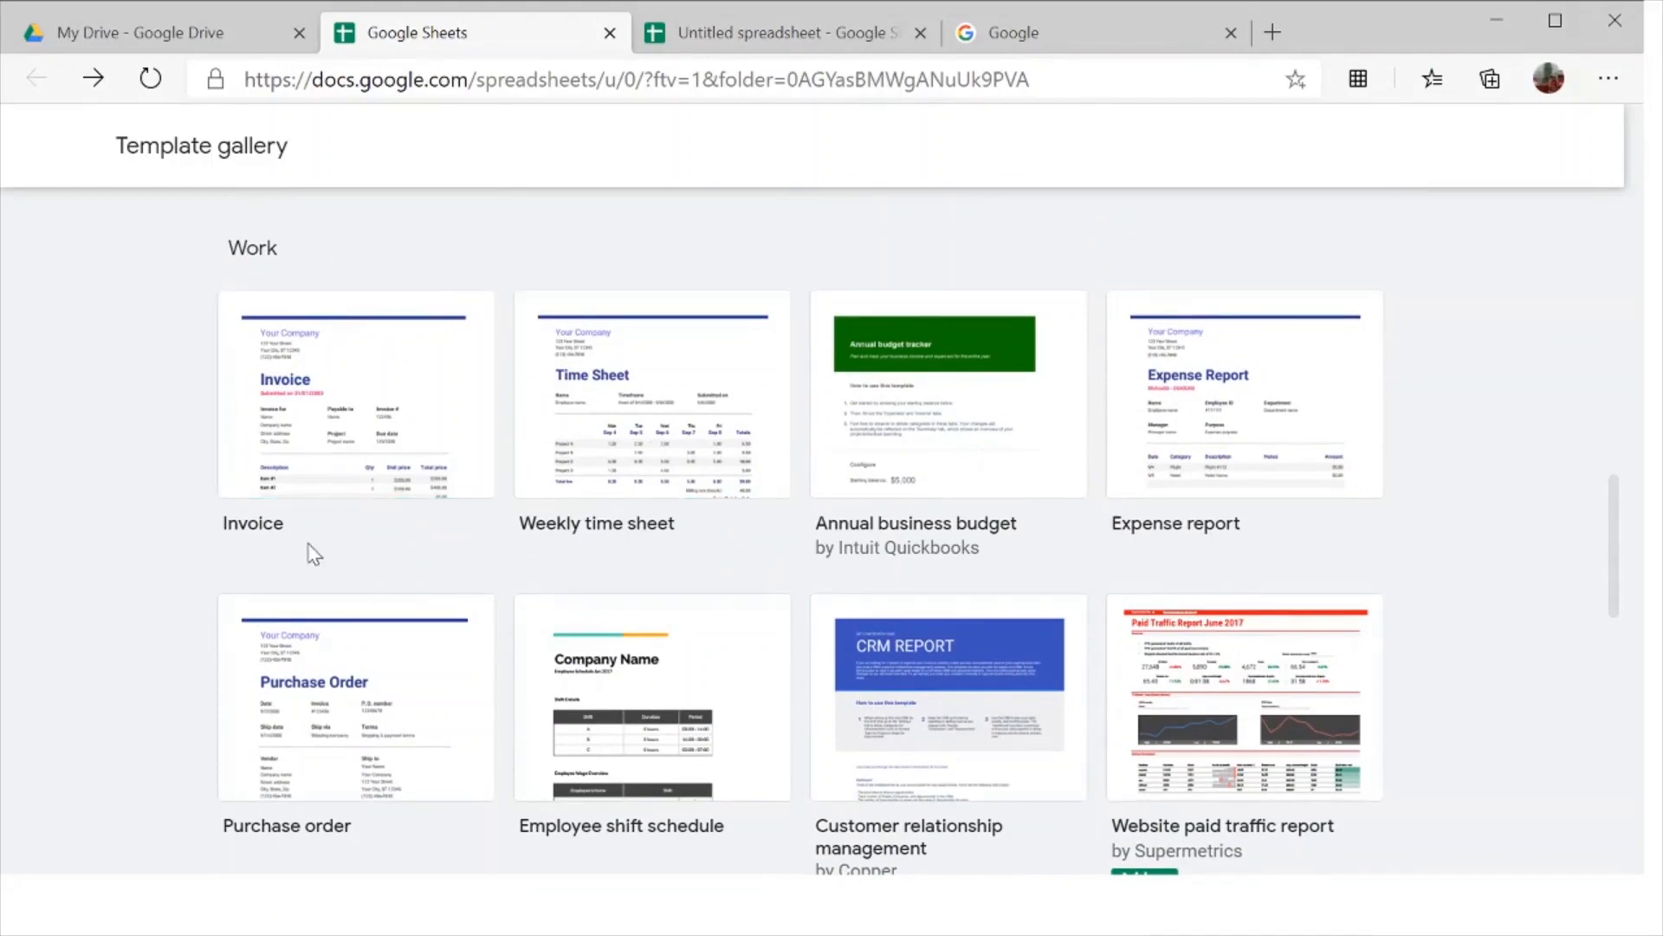
scroll(485, 572, "up", 1)
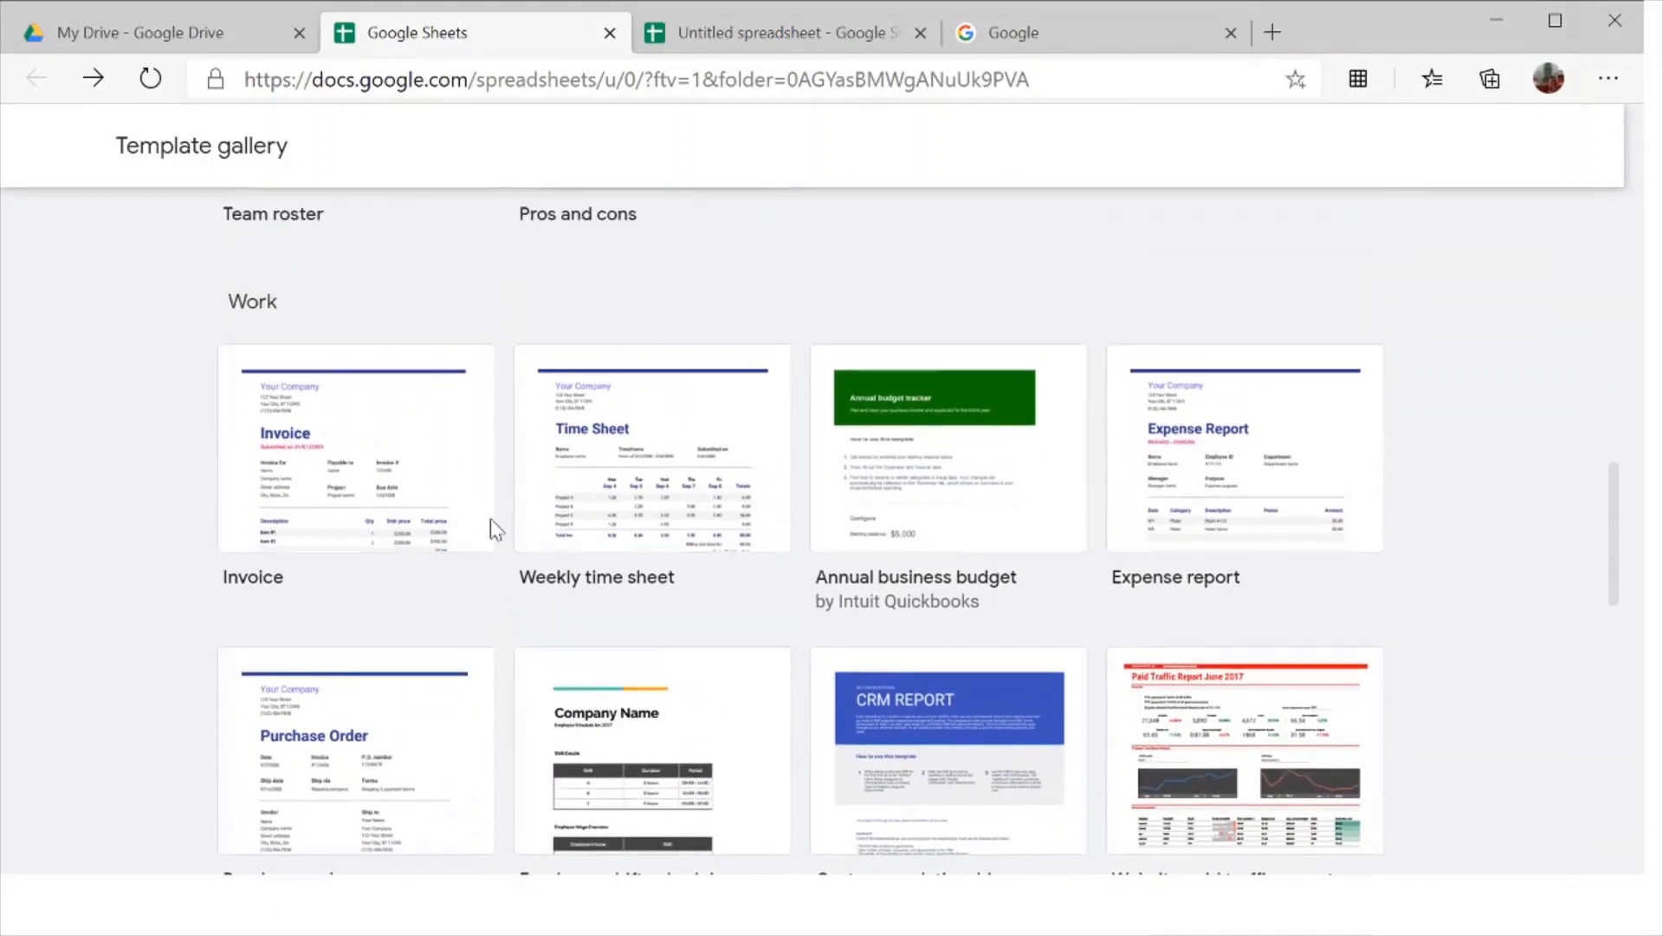
- Open the Invoice template from the Work section, review it, and close it to return to the untitled spreadsheet
scroll(589, 329, "up", 3)
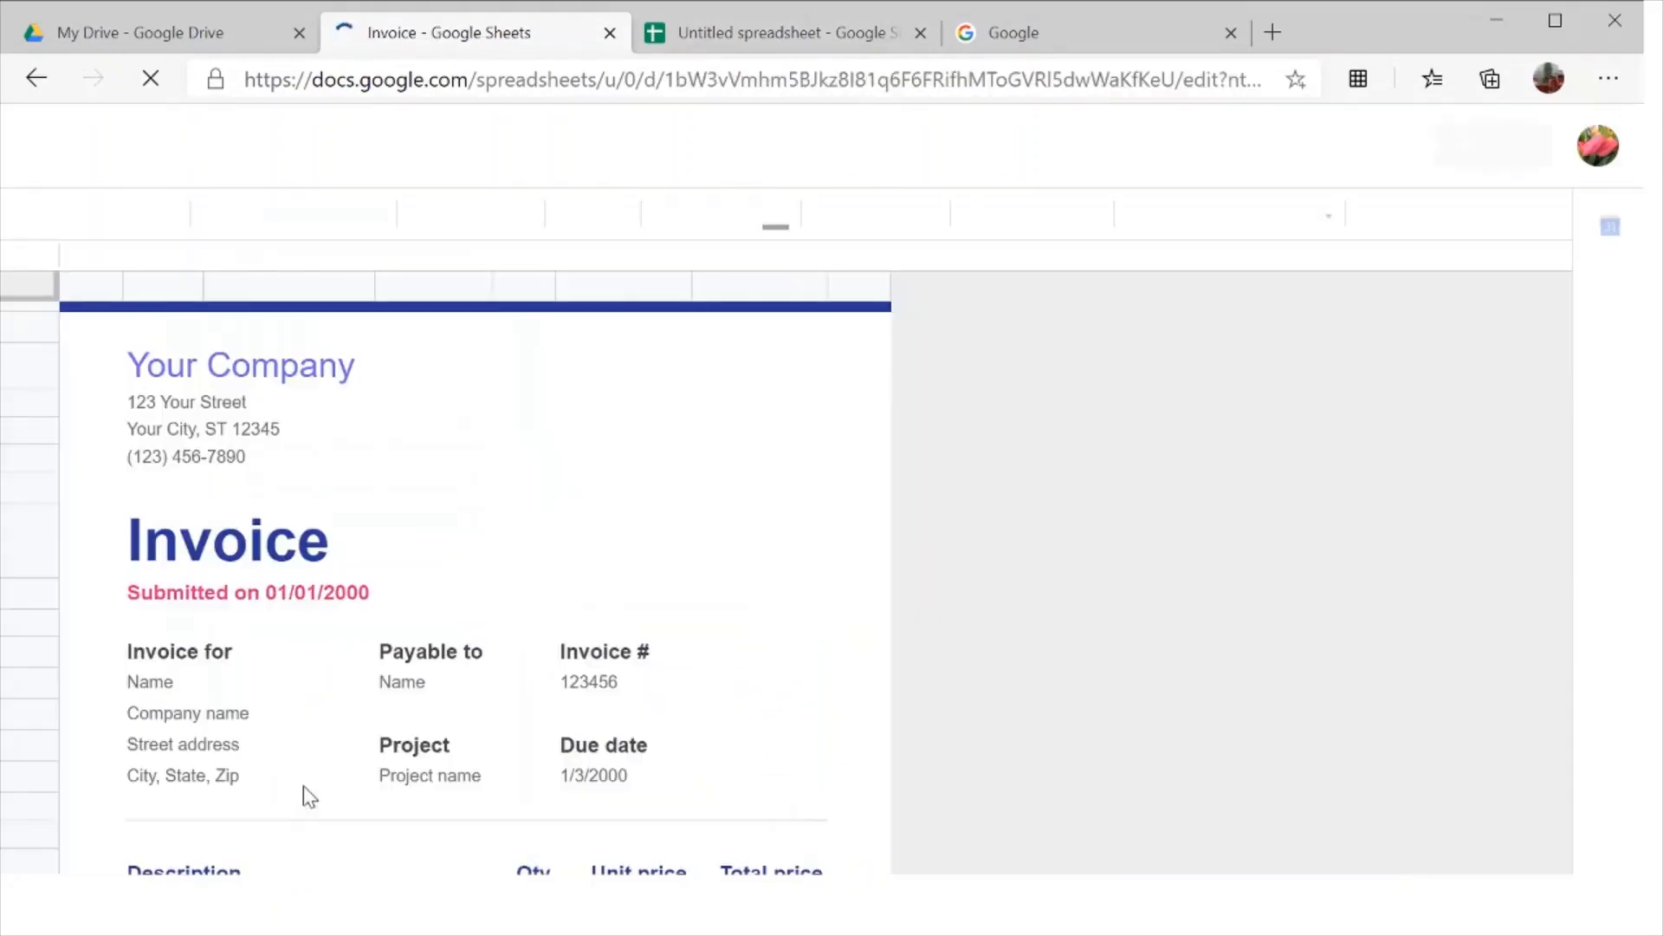
scroll(530, 783, "down", 3)
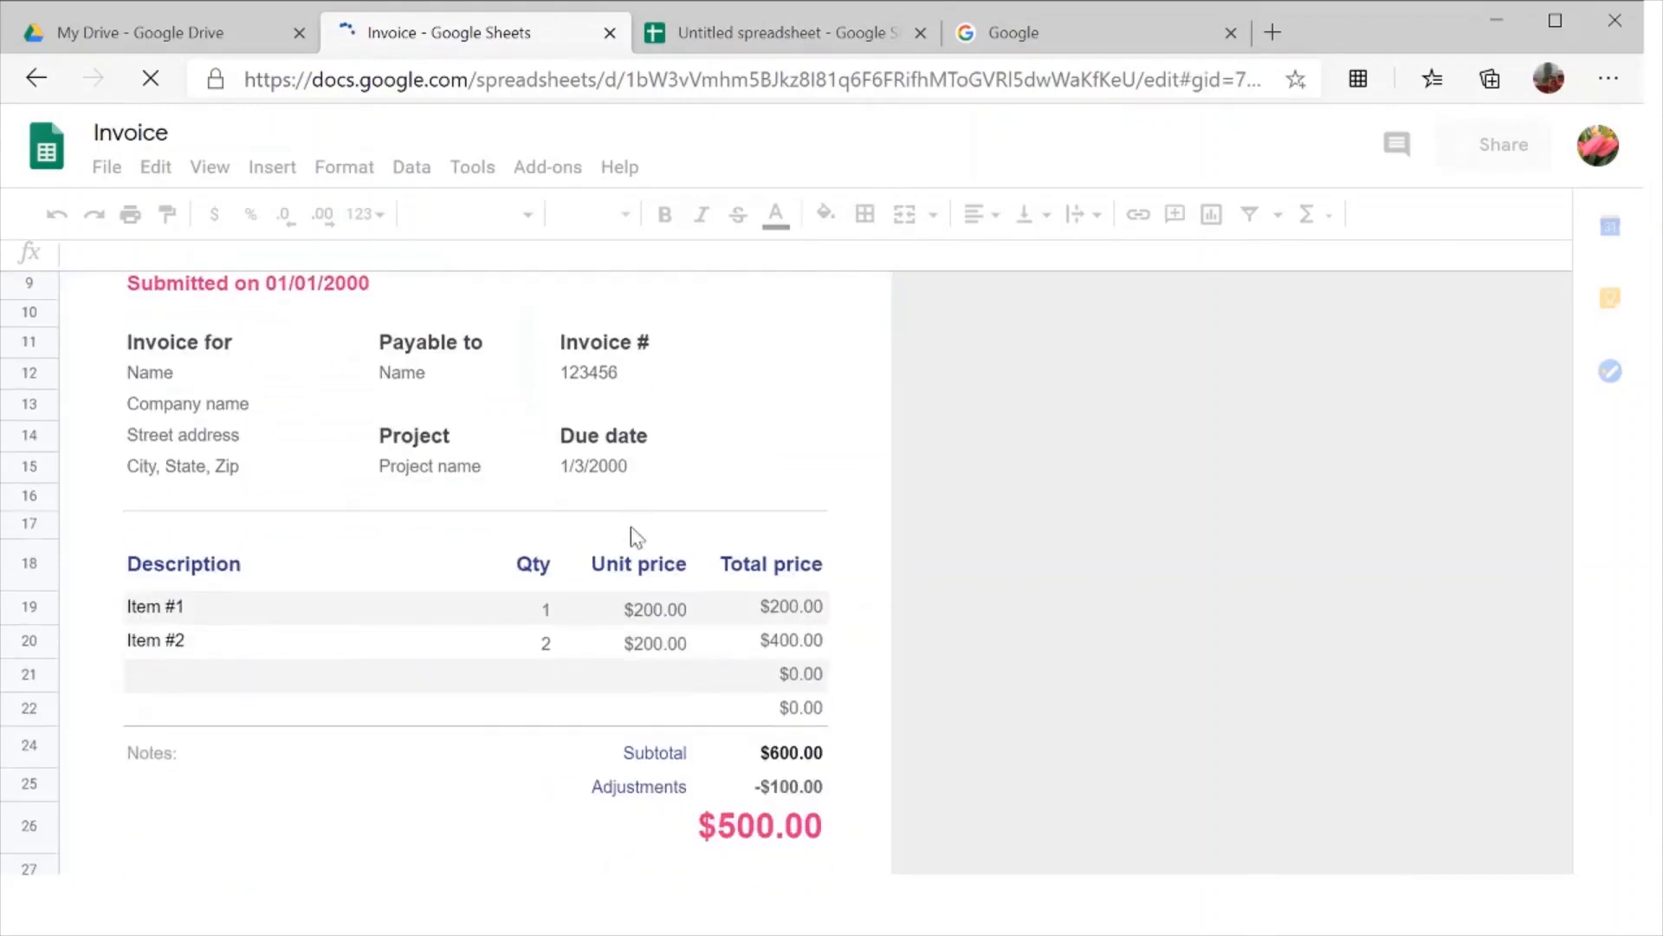
left_click(775, 35)
left_click(611, 34)
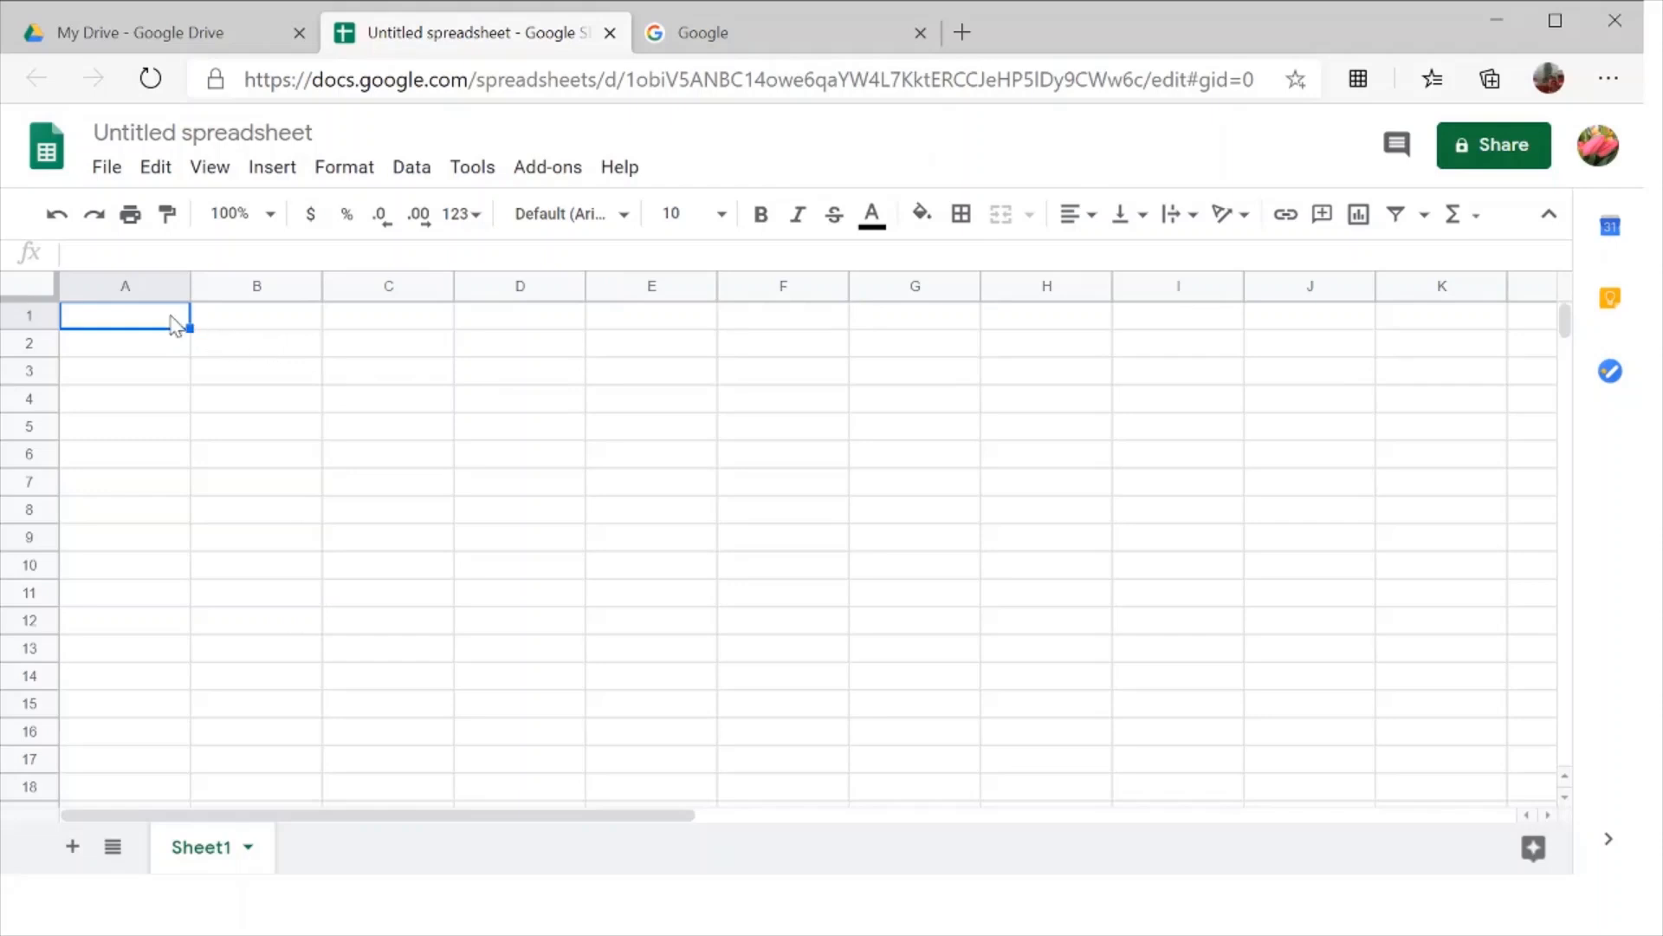
- Select the cell range A1:B10 on Sheet1
key("shift+Down")
key("shift+Down")
key("shift+Down")
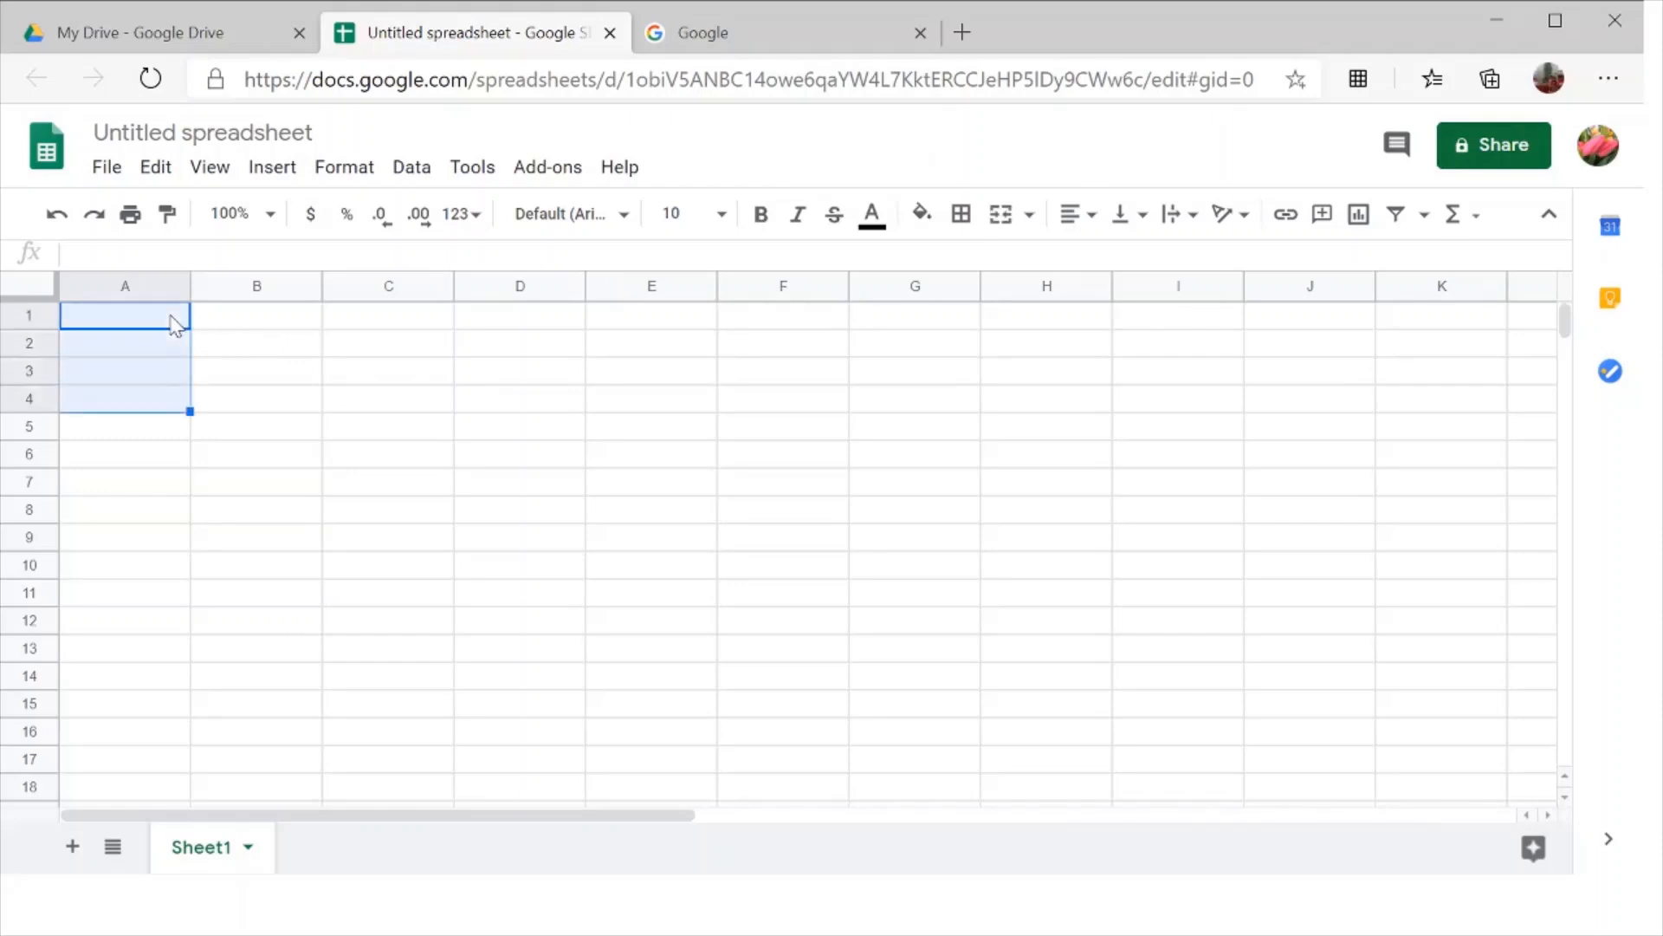
key("shift+Right")
key("shift+Down")
key("shift+Down")
key("shift+Down")
key("shift+Down")
key("shift+Down")
key("shift+Down")
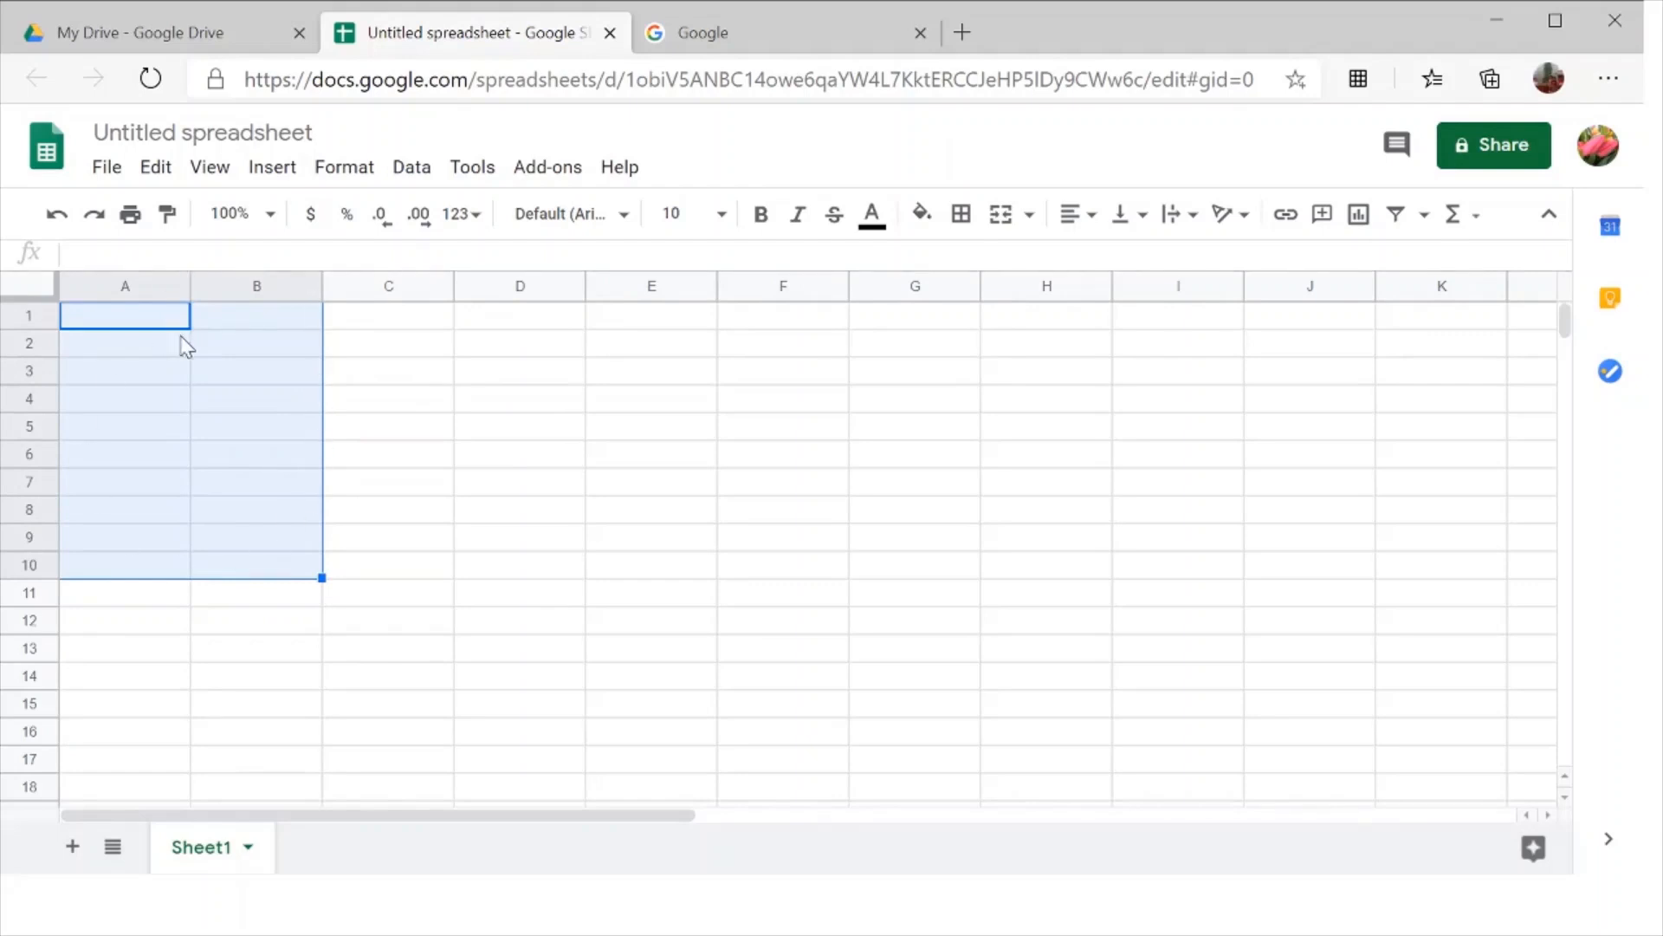
- From cell C1, examine the available functions including the Array category, and return to cell A1
left_click(427, 323)
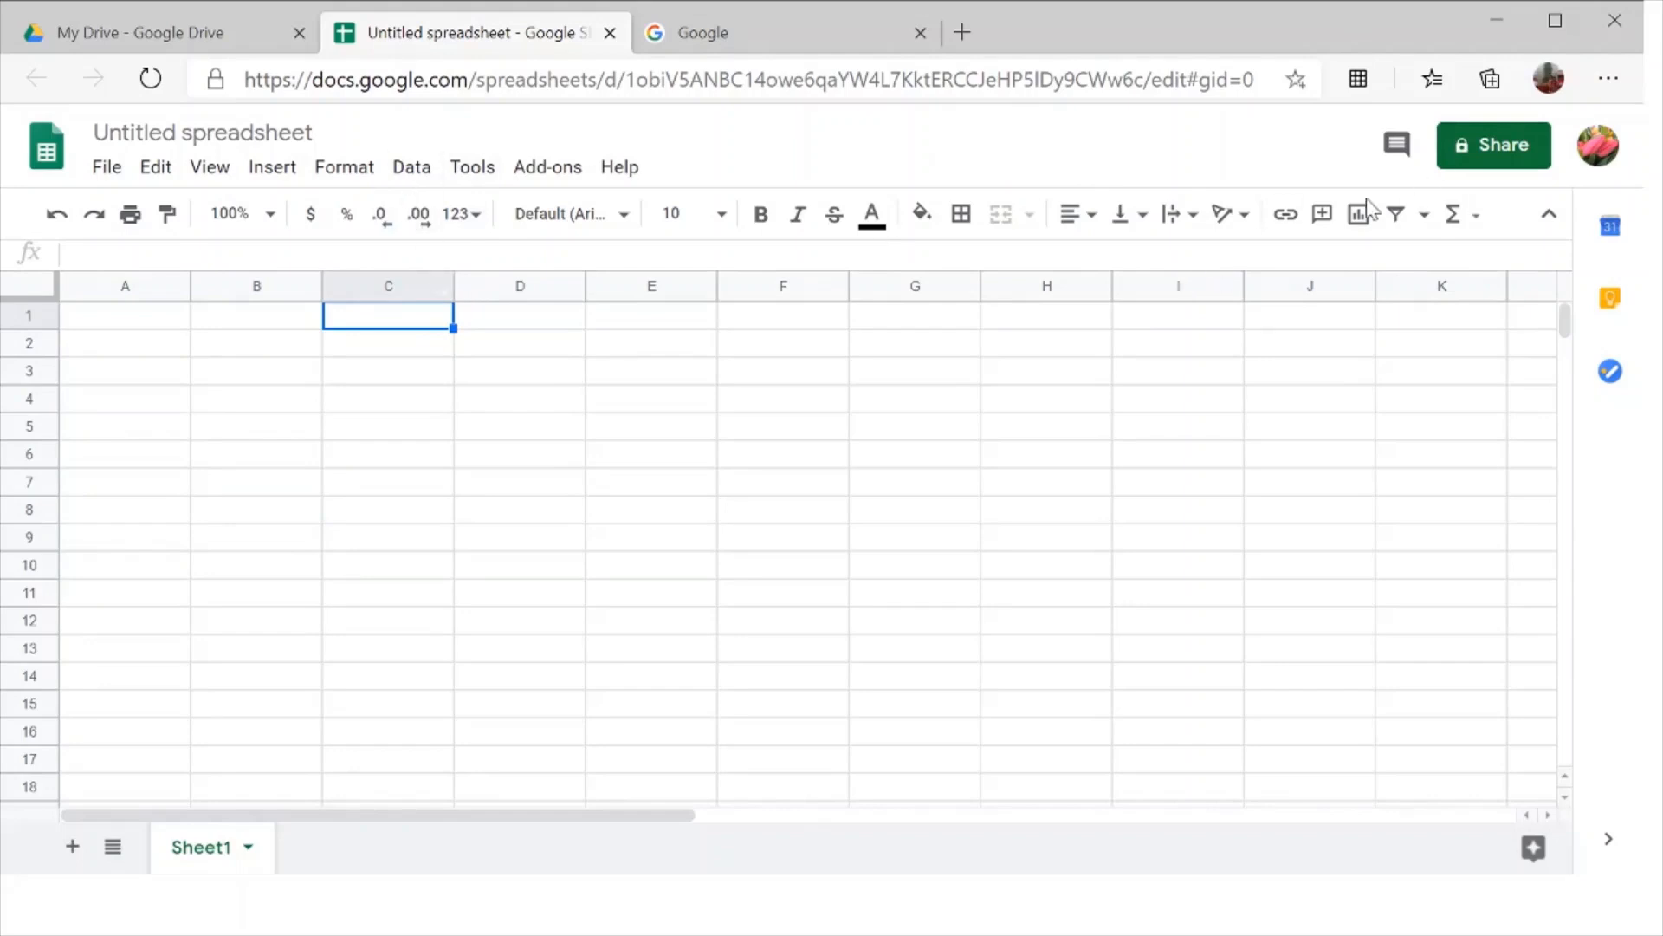
left_click(1462, 227)
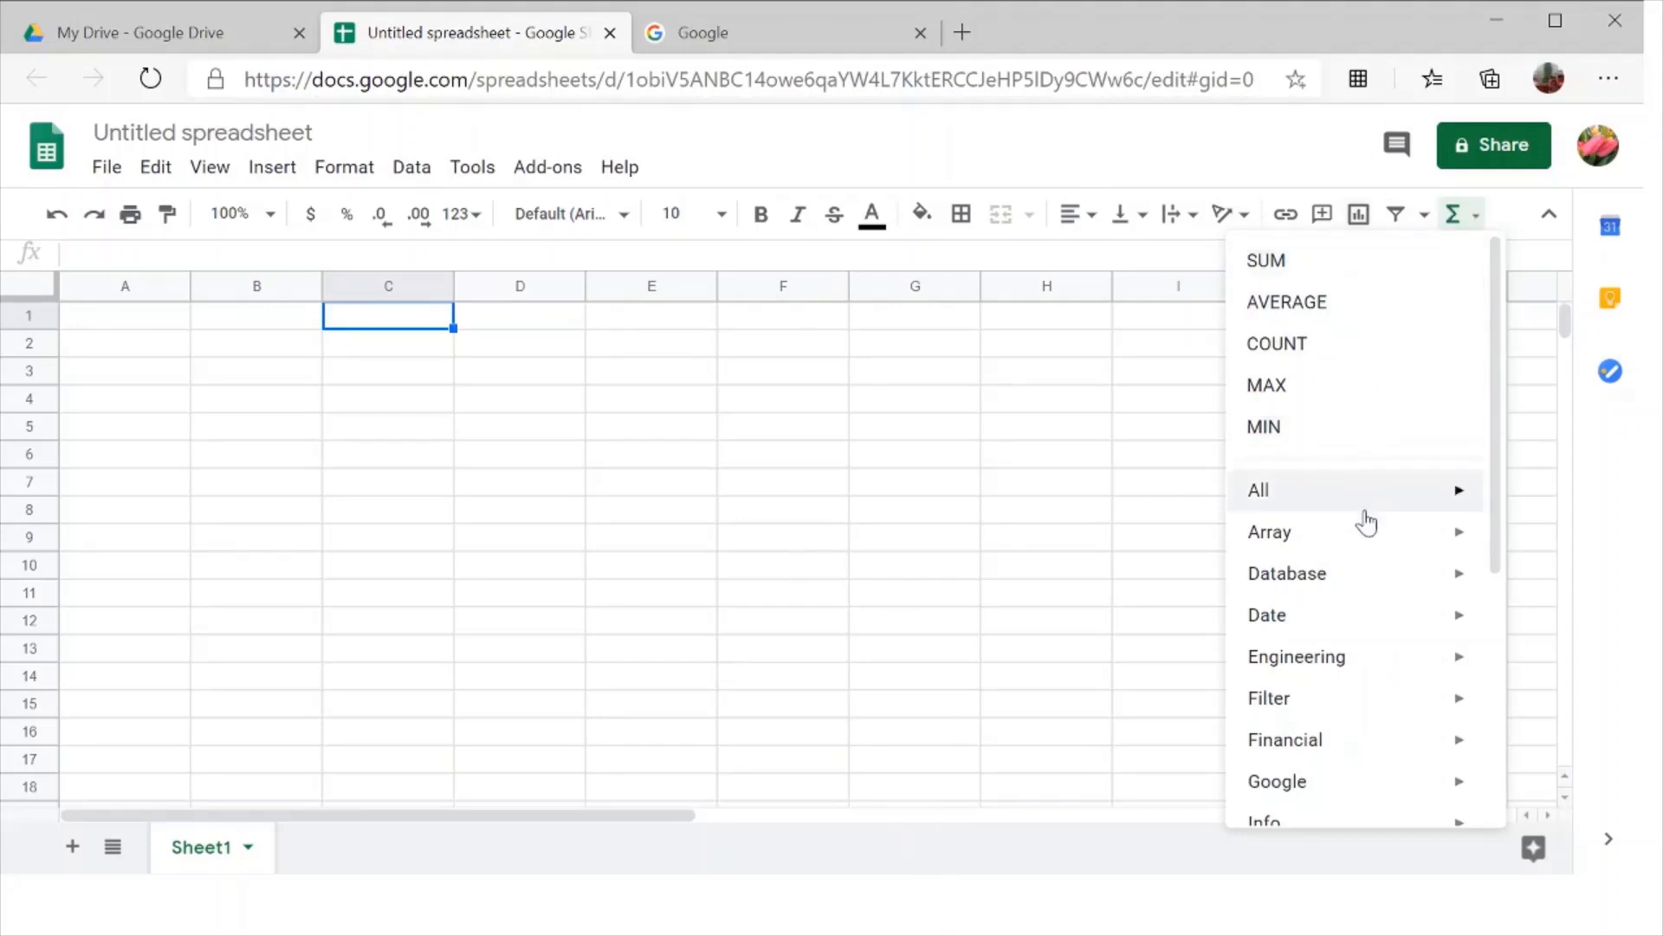
mouse_move(1366, 550)
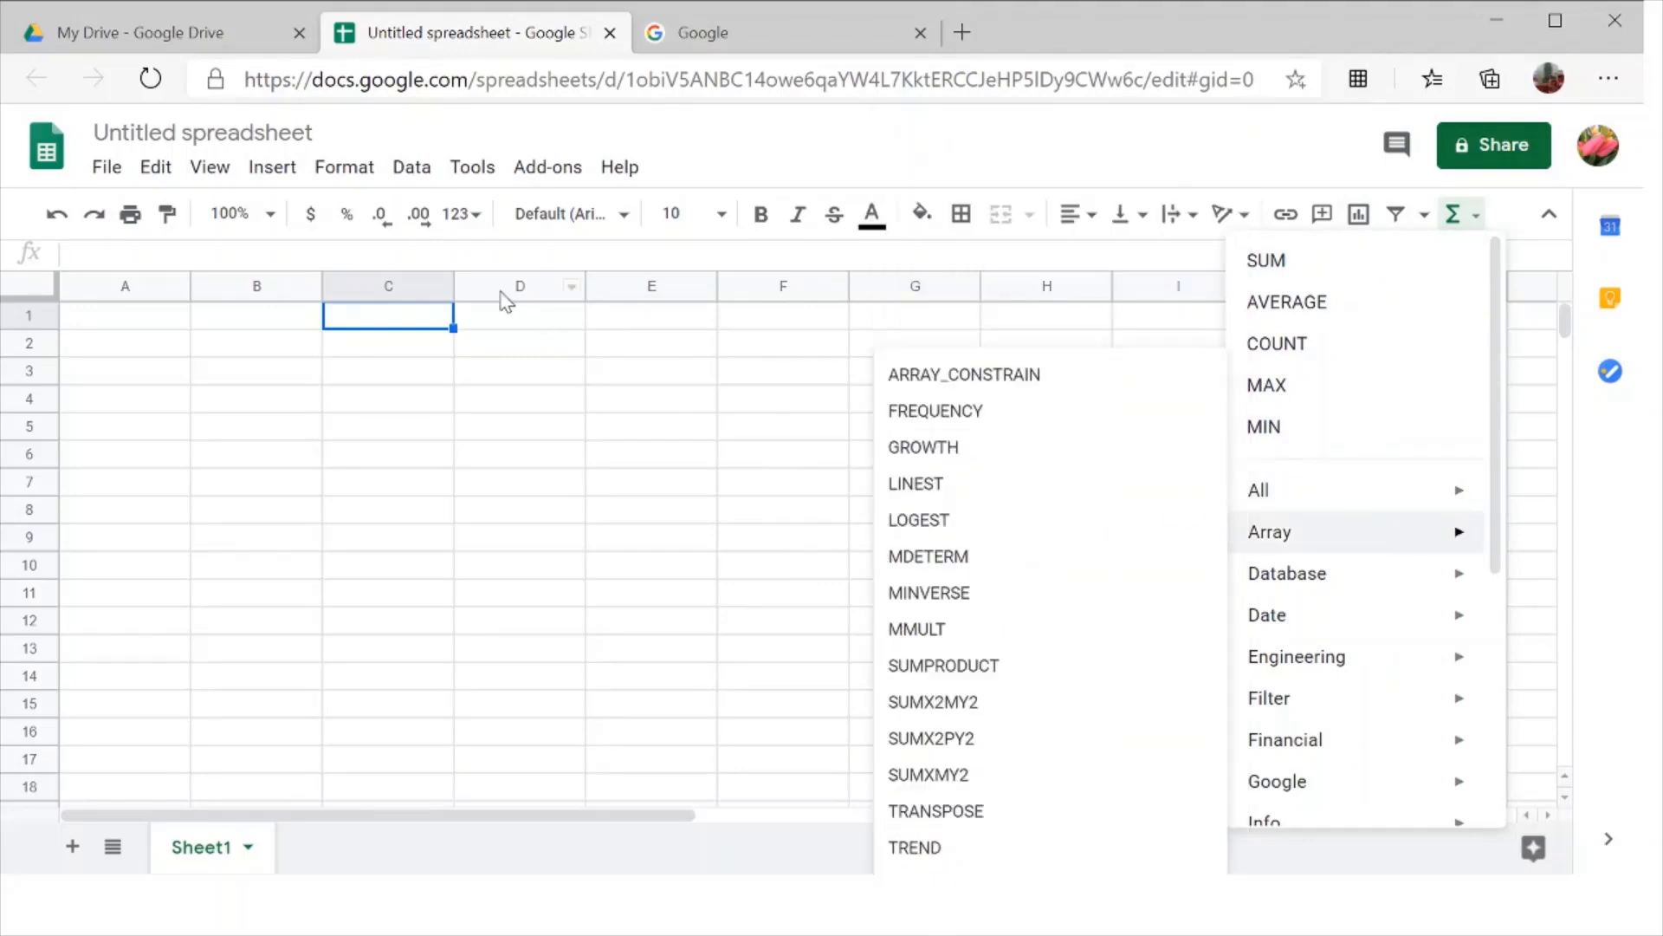
left_click(176, 332)
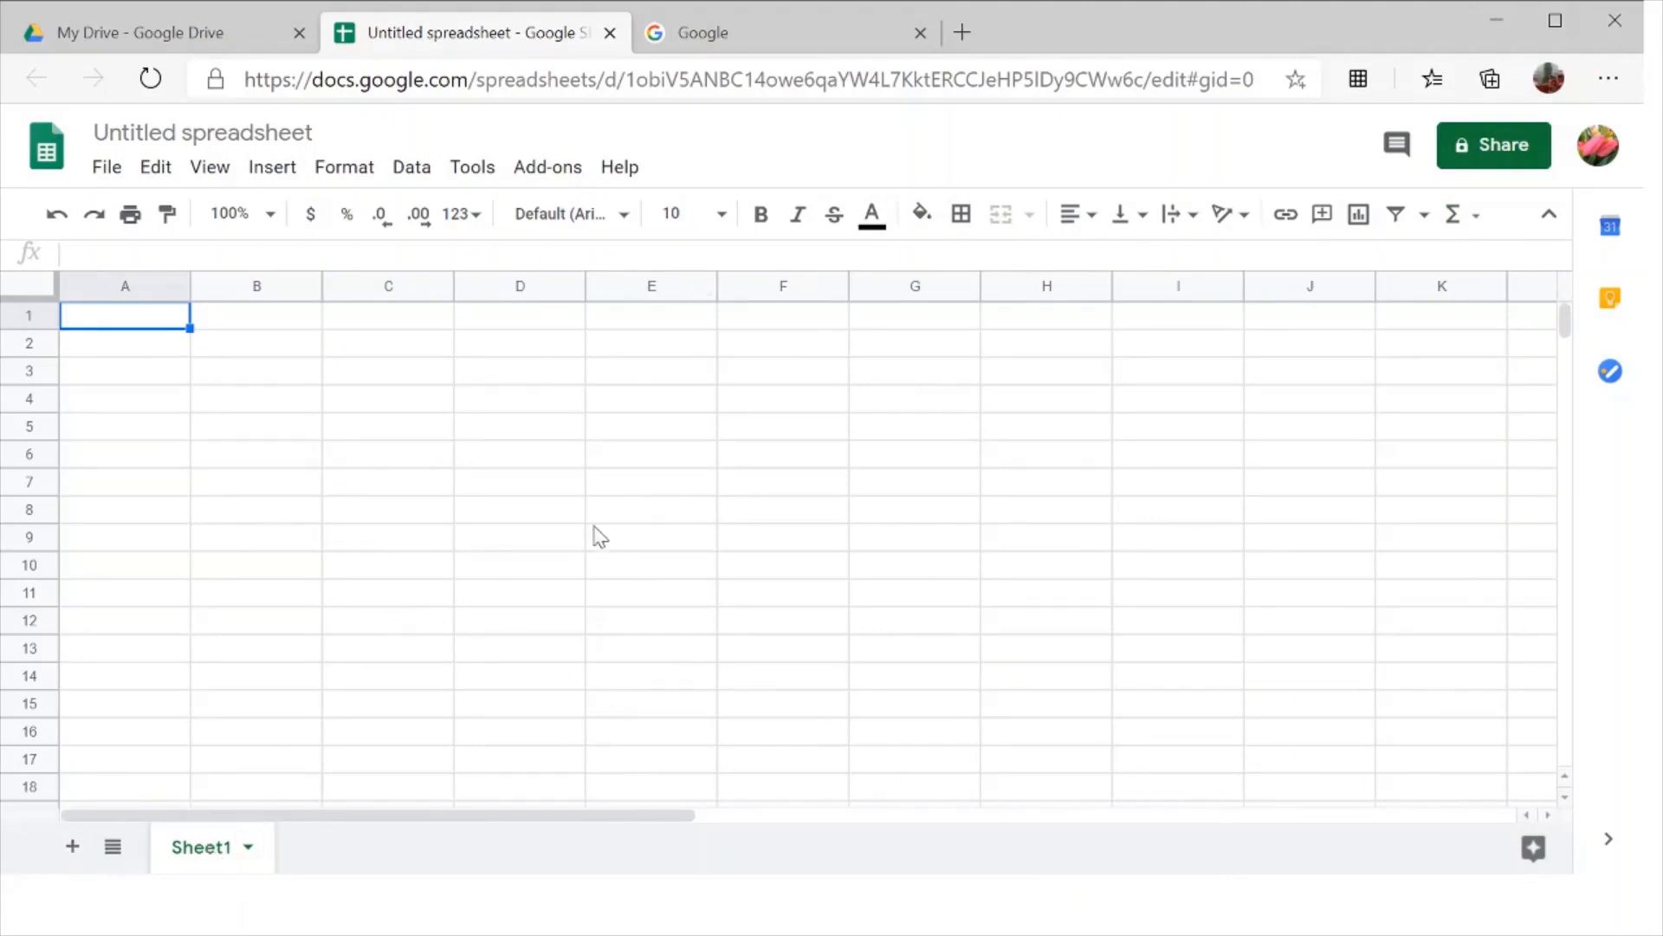
- Add a second sheet to the spreadsheet and switch to Sheet1 and back to Sheet2
left_click(74, 857)
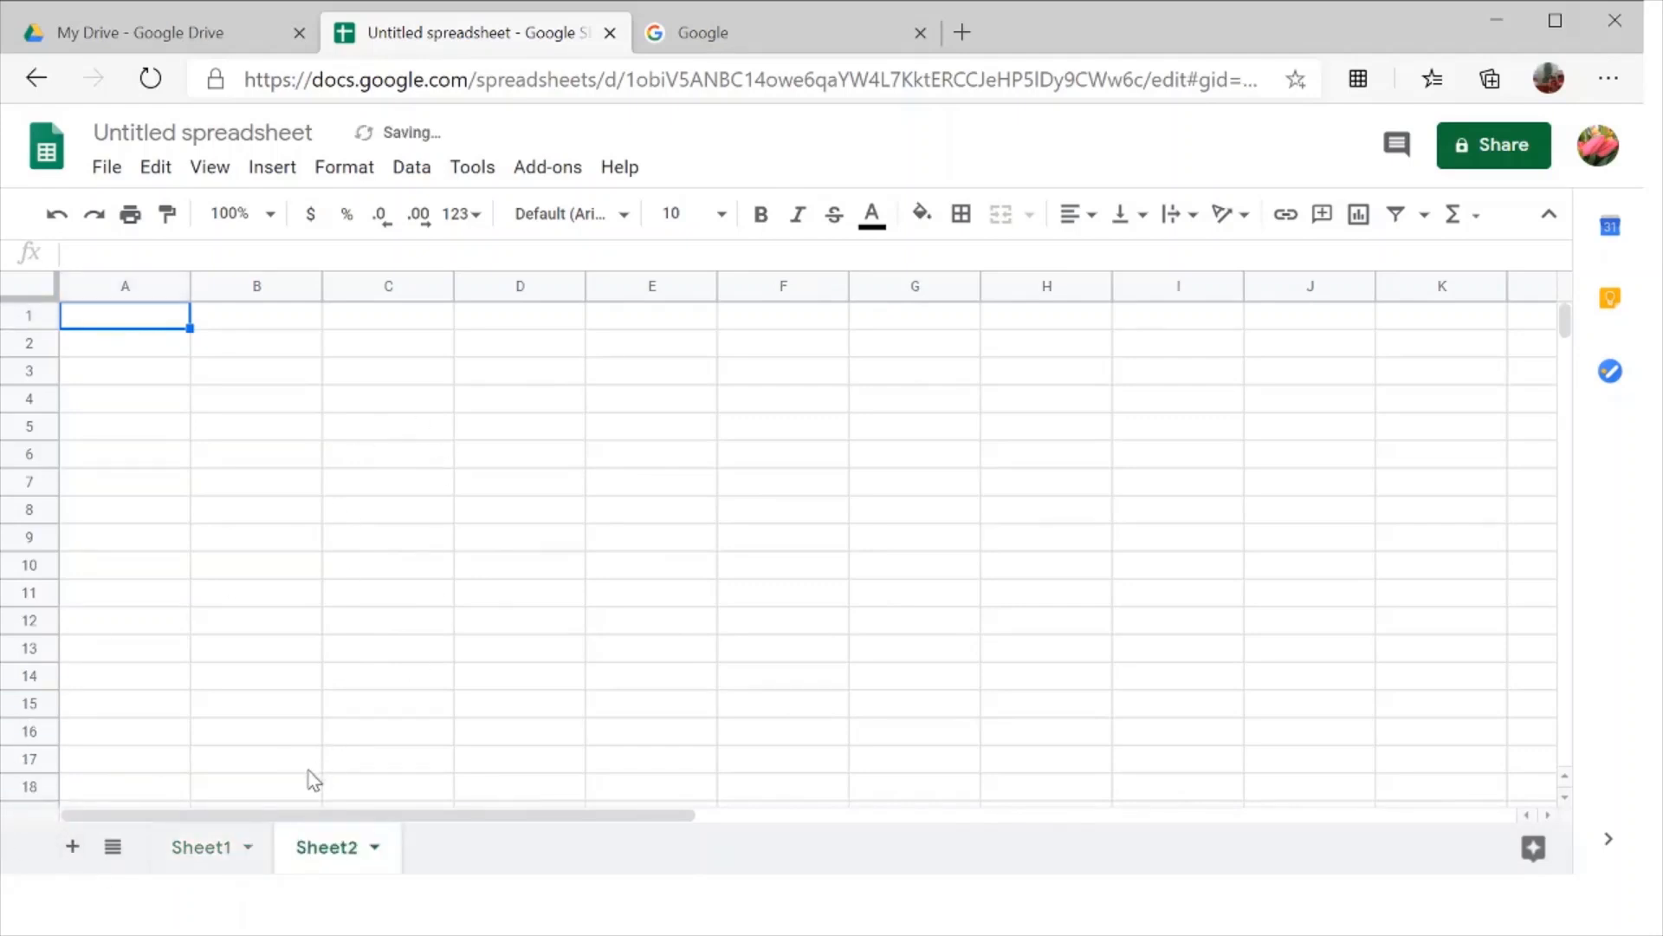
left_click(182, 853)
left_click(353, 854)
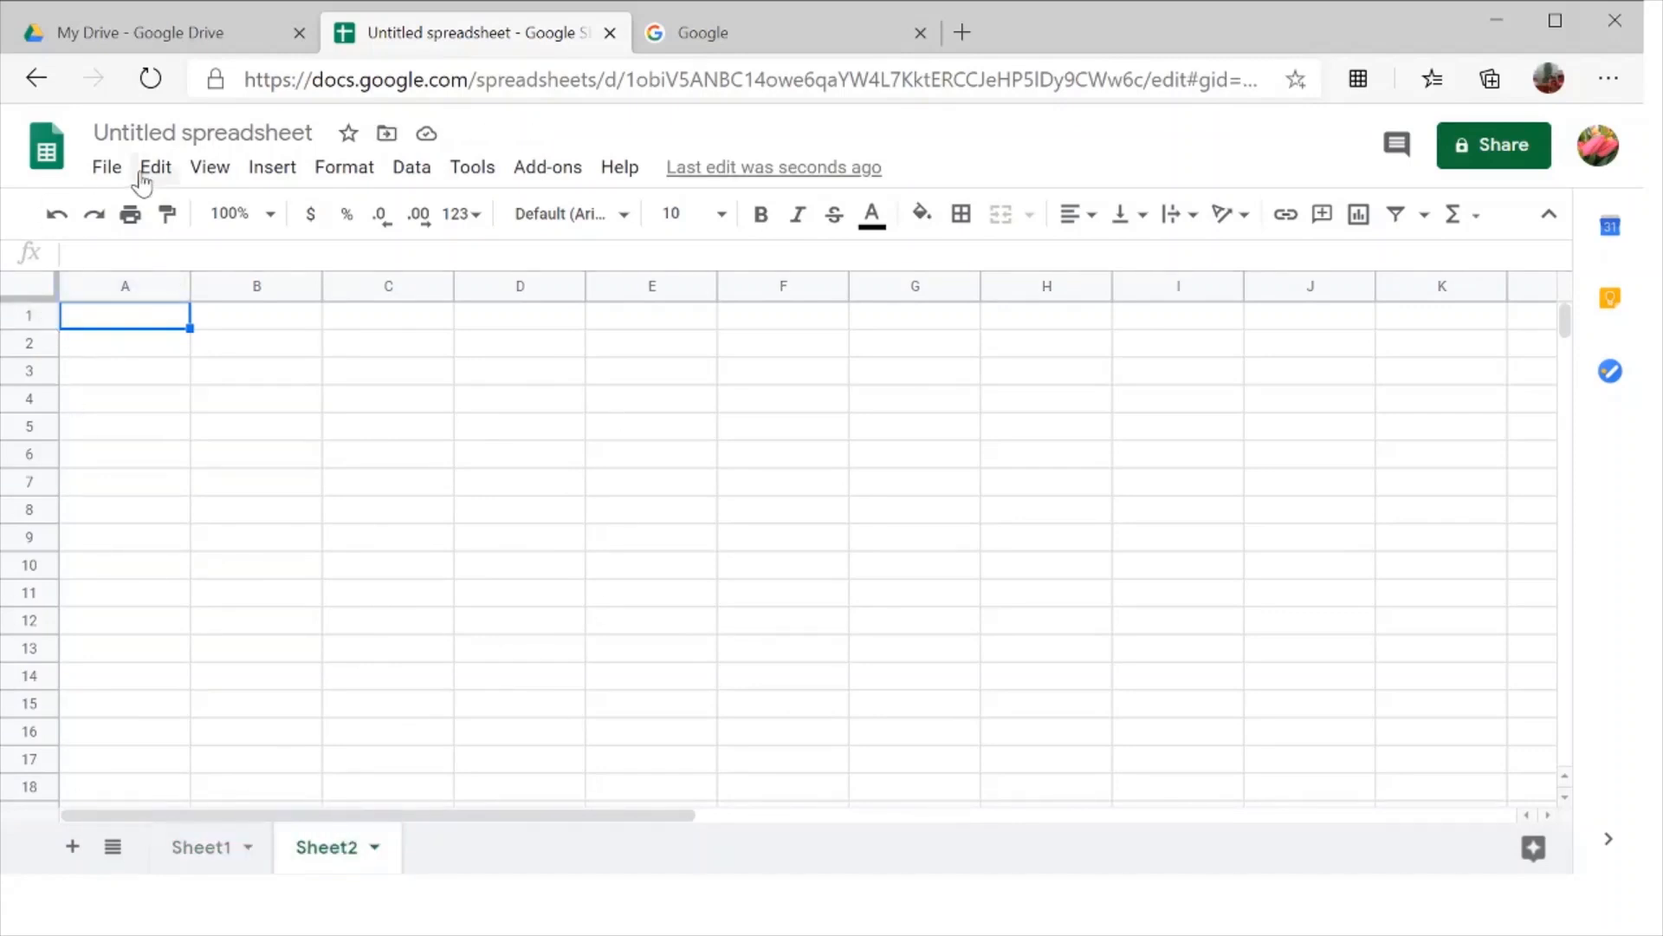
- Rename the untitled spreadsheet as SAMPLE SHEET
left_click(196, 134)
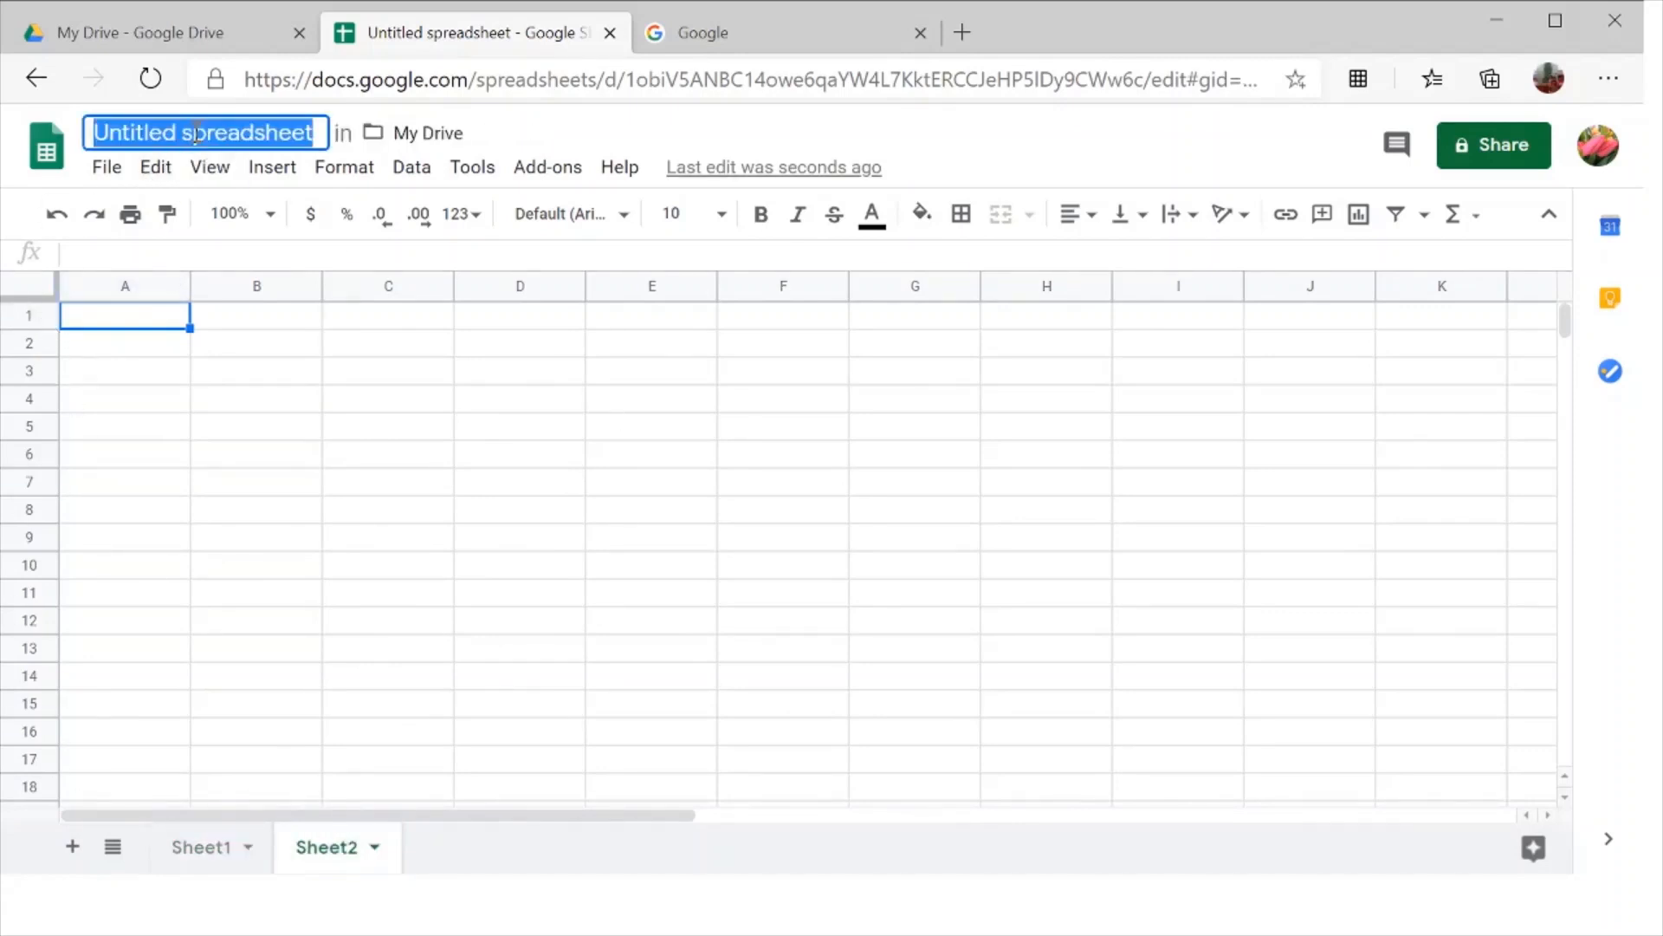
type("sAMPLE")
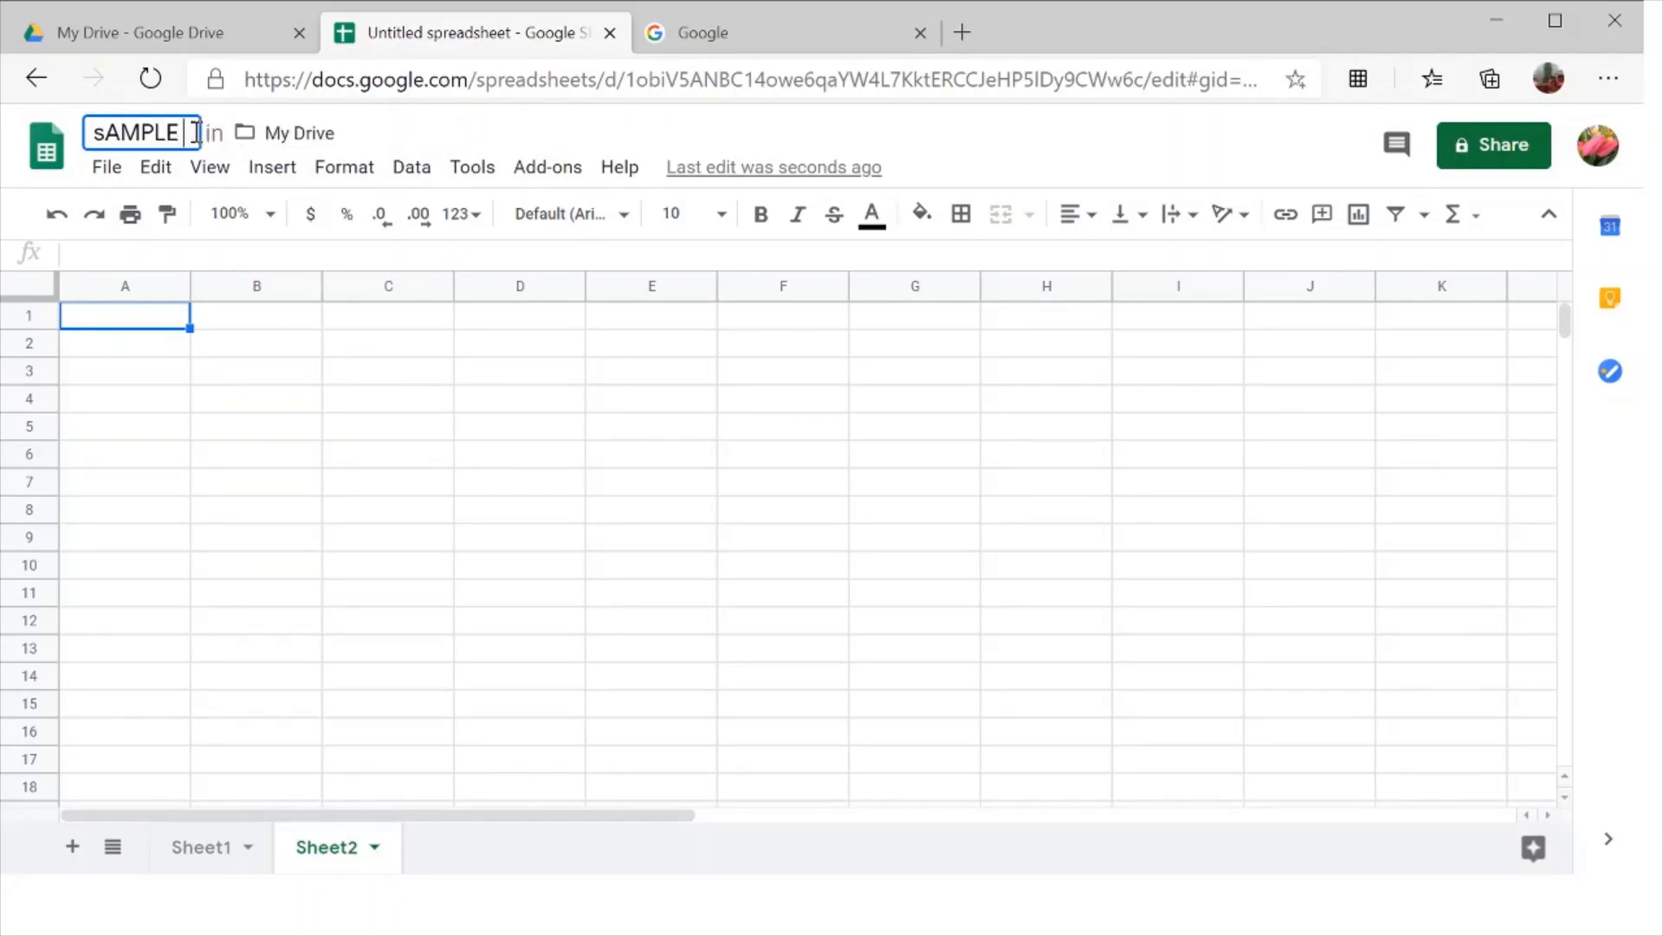
key("BackSpace")
key("BackSpace")
key("BackSpace")
key("BackSpace")
key("BackSpace")
key("BackSpace")
key("BackSpace")
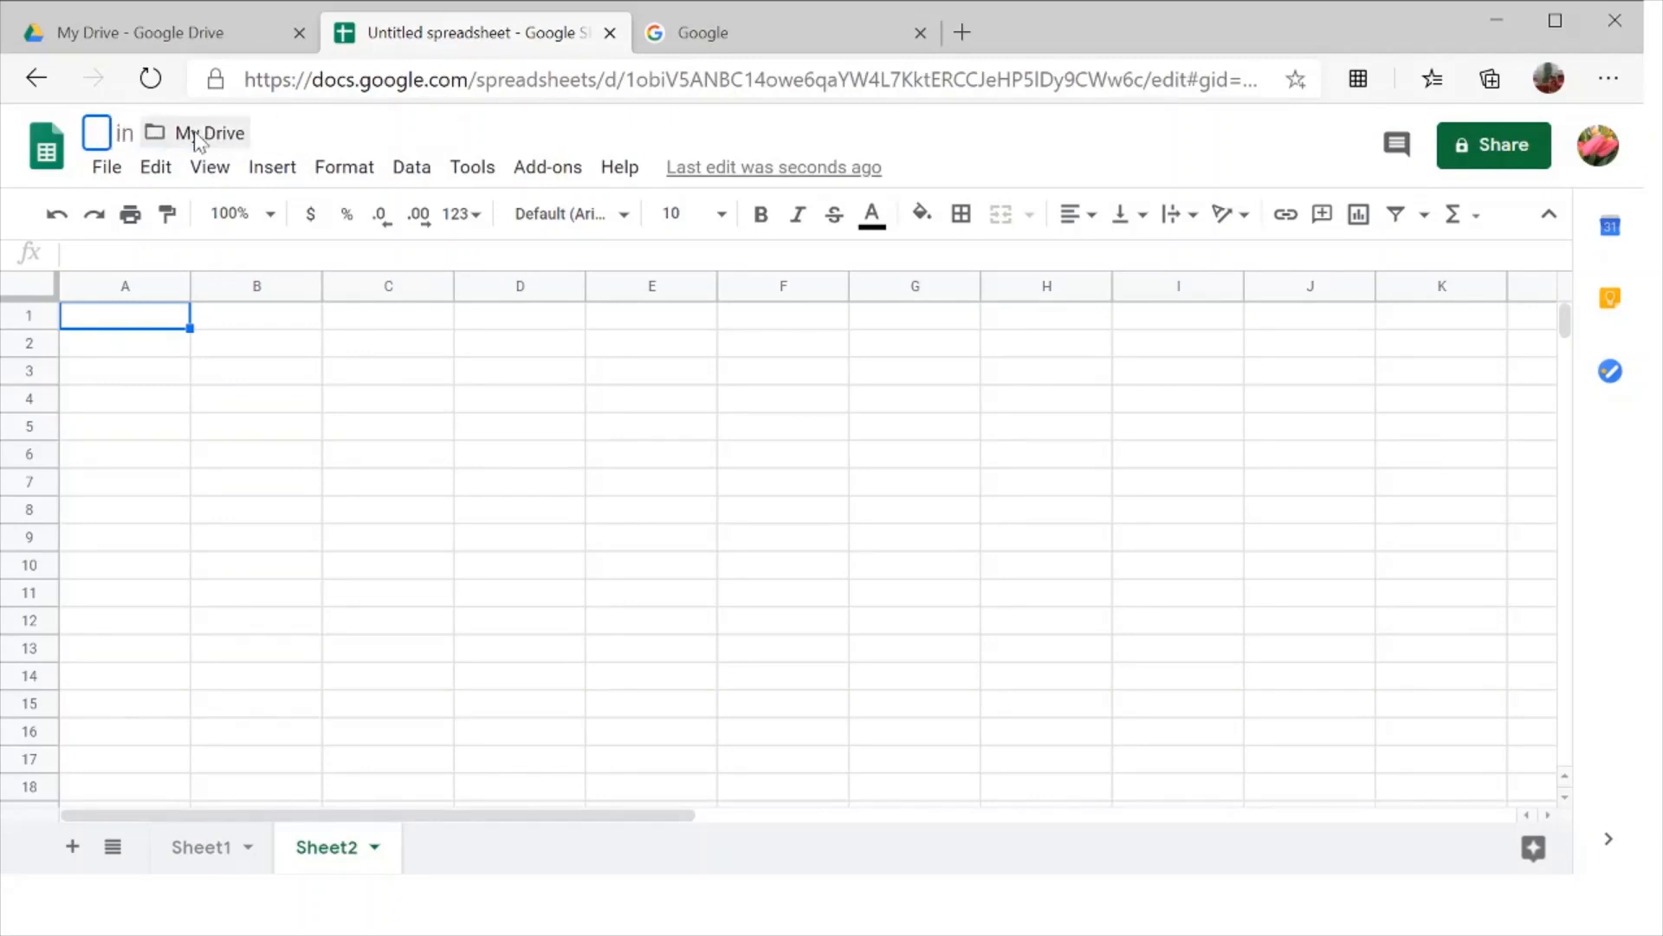
type("SAMPLE S")
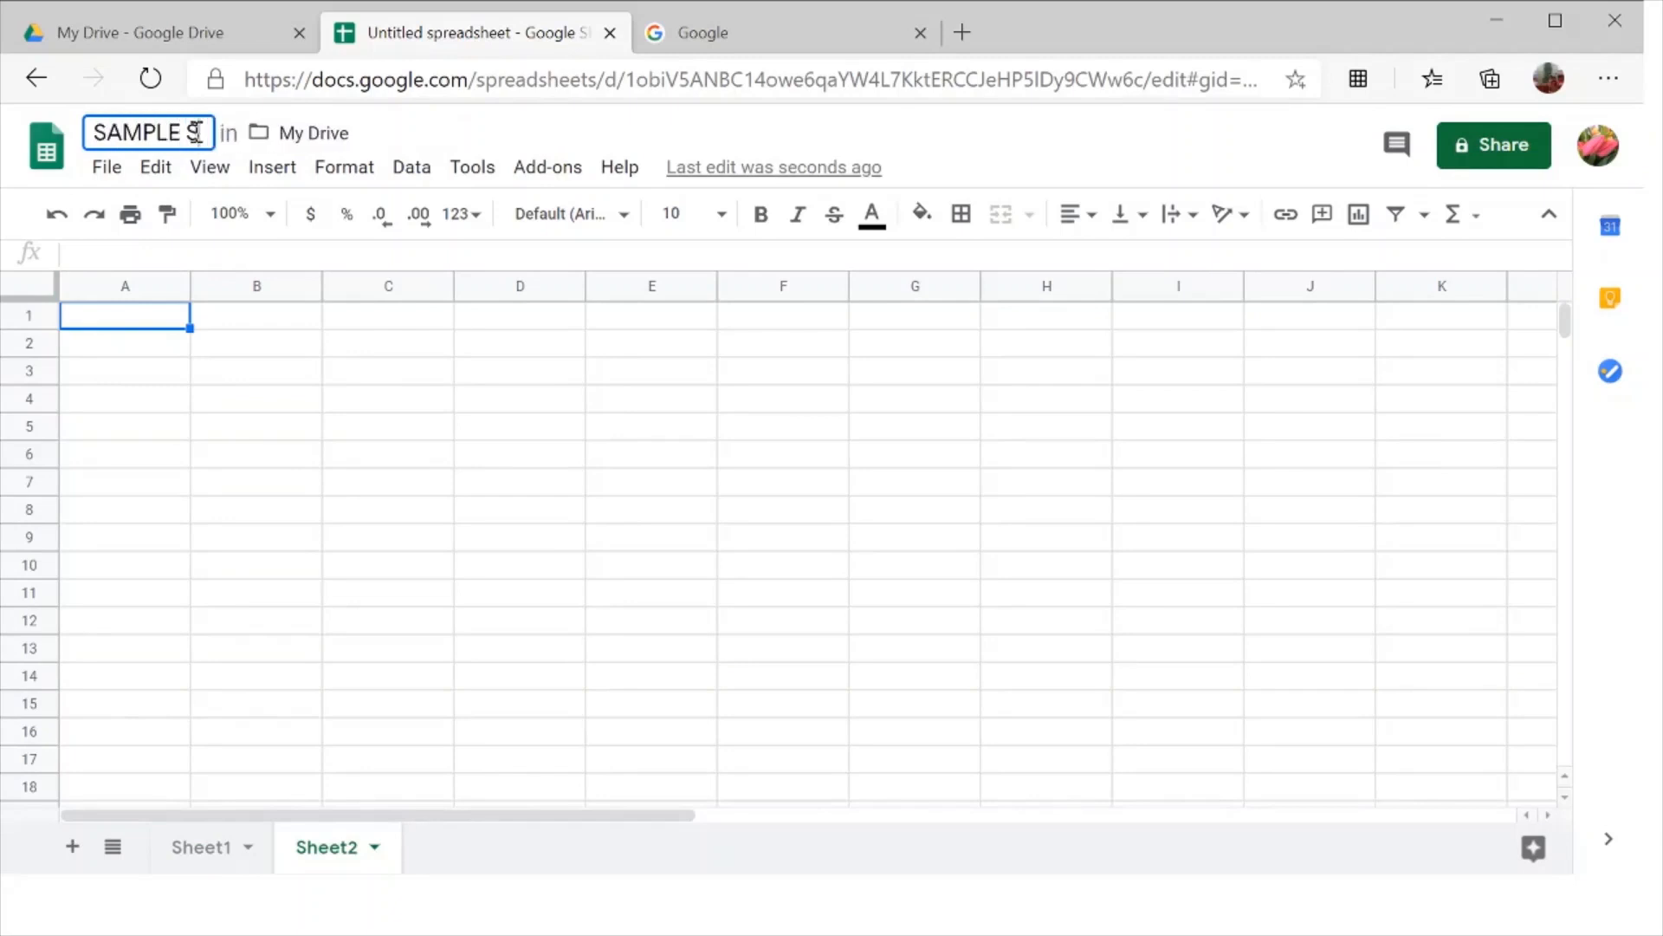
type("HEET")
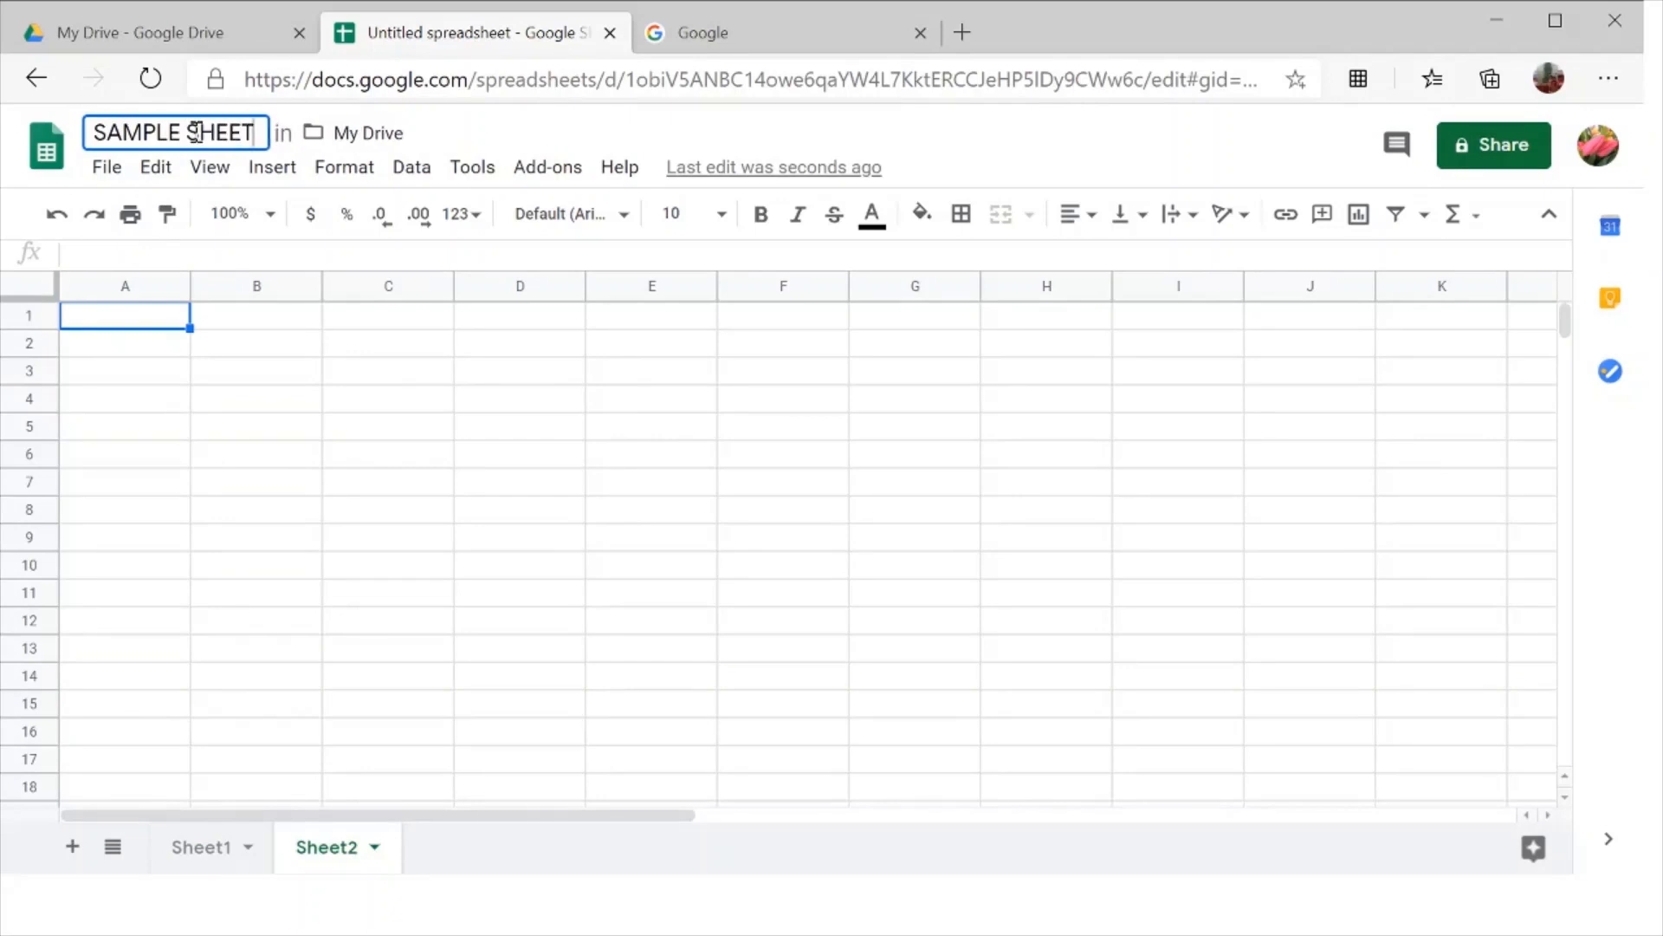
key("Return")
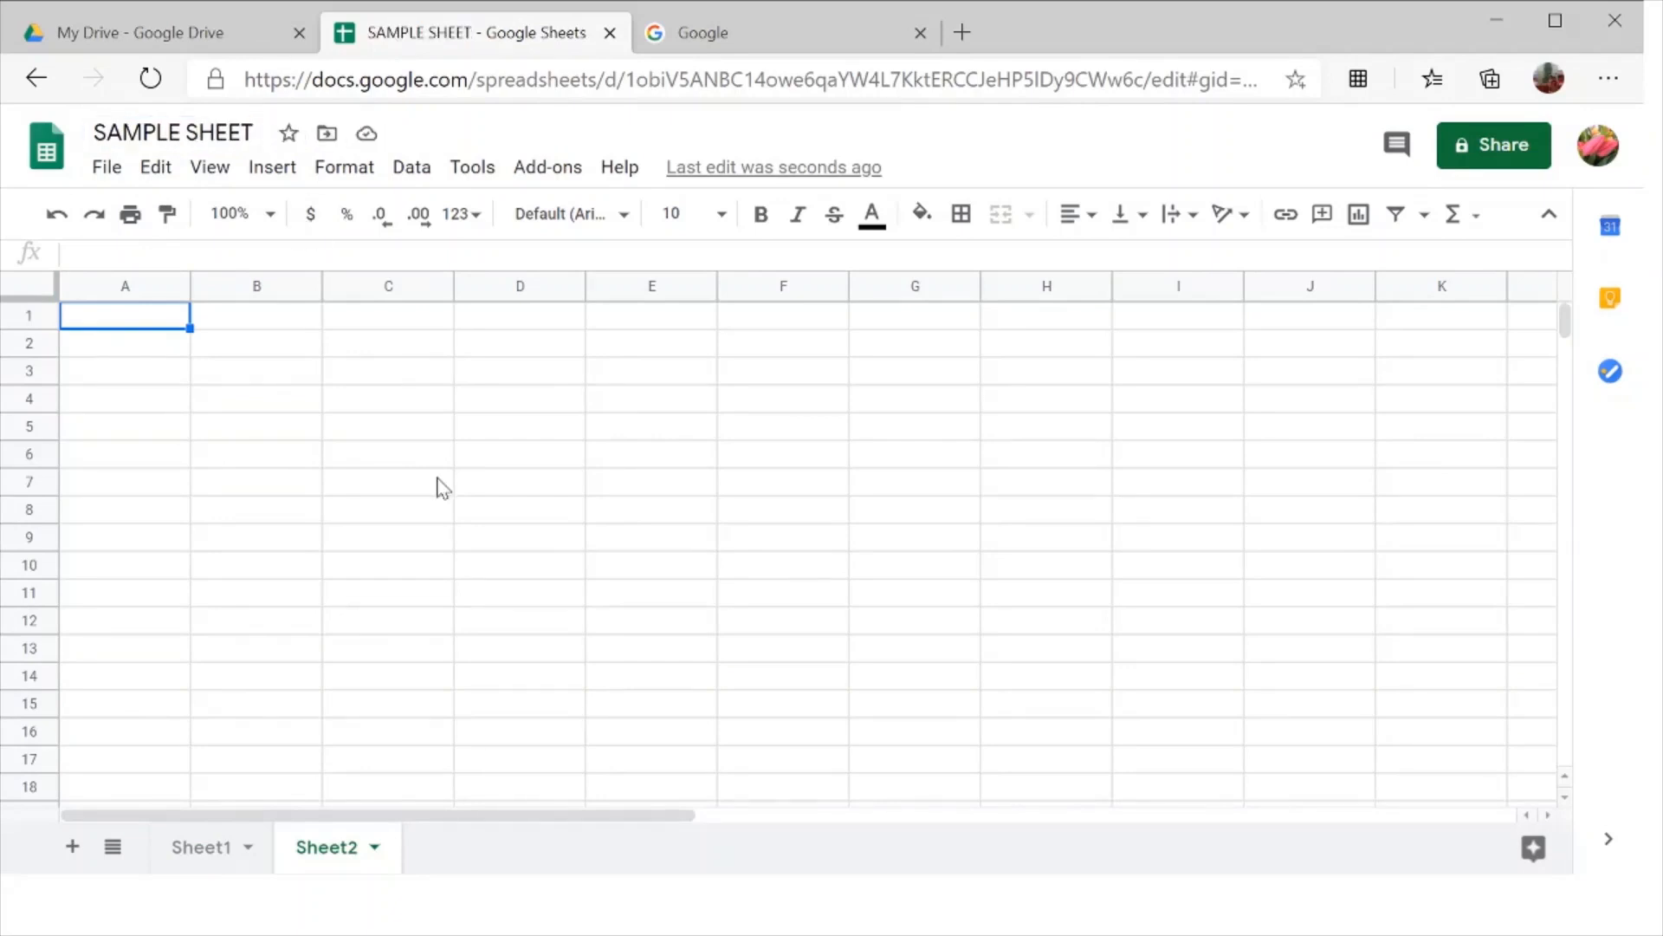
scroll(437, 488, "down", 1)
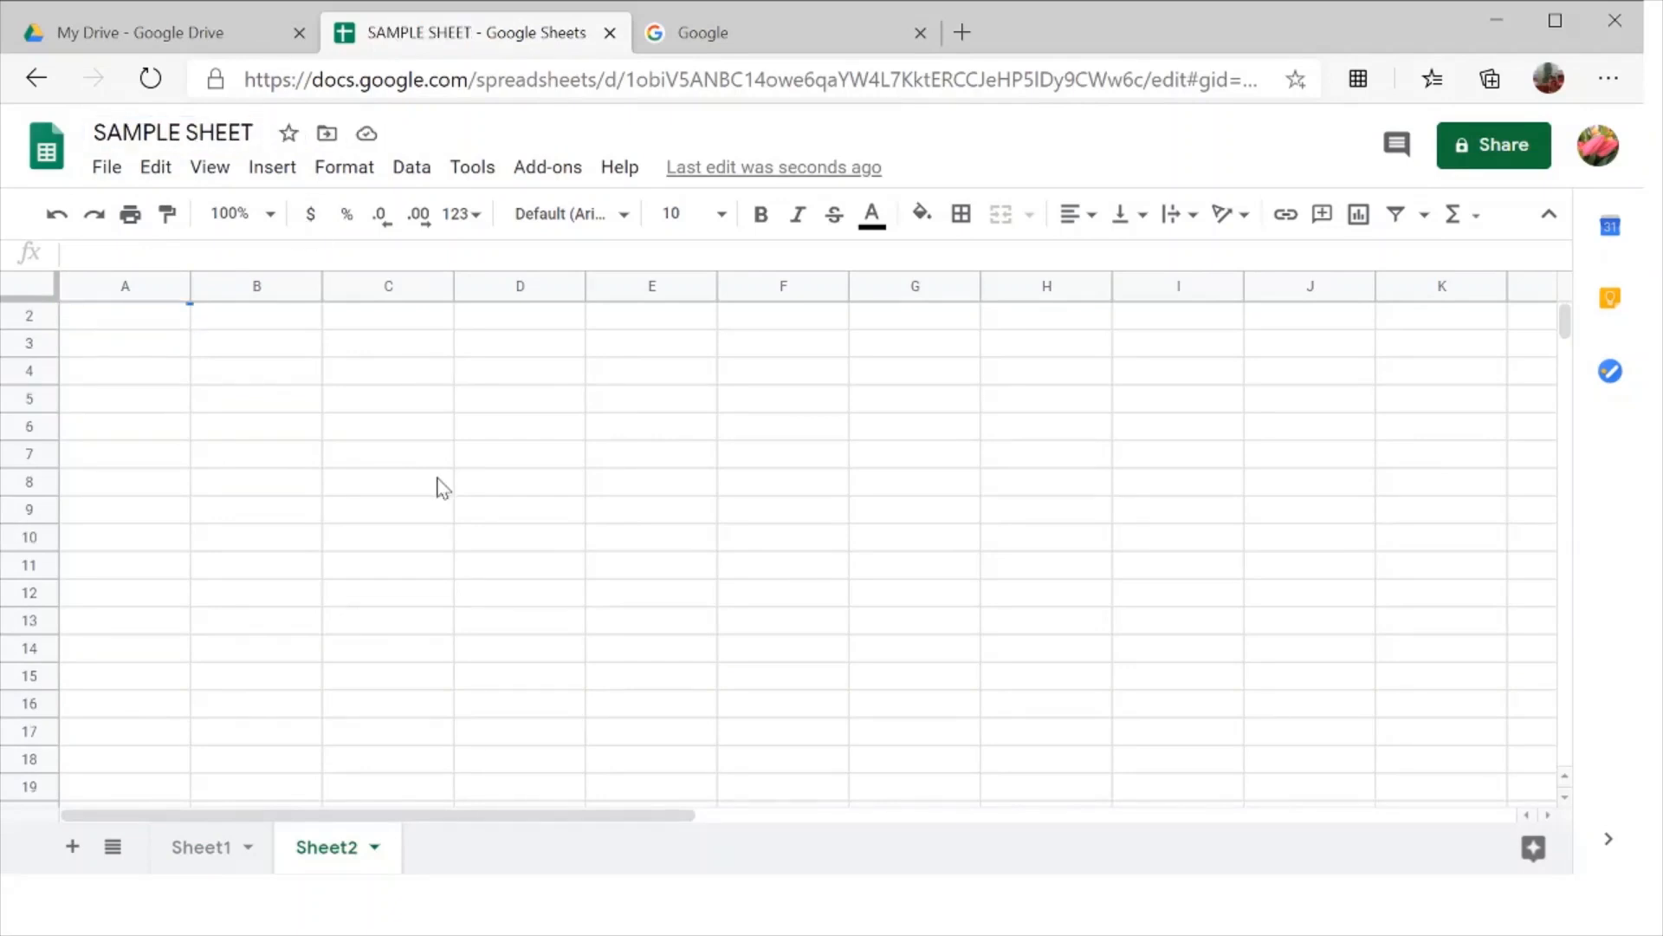
- On Sheet1, enter SA in cell A1 and MPL in cell A2
left_click(187, 867)
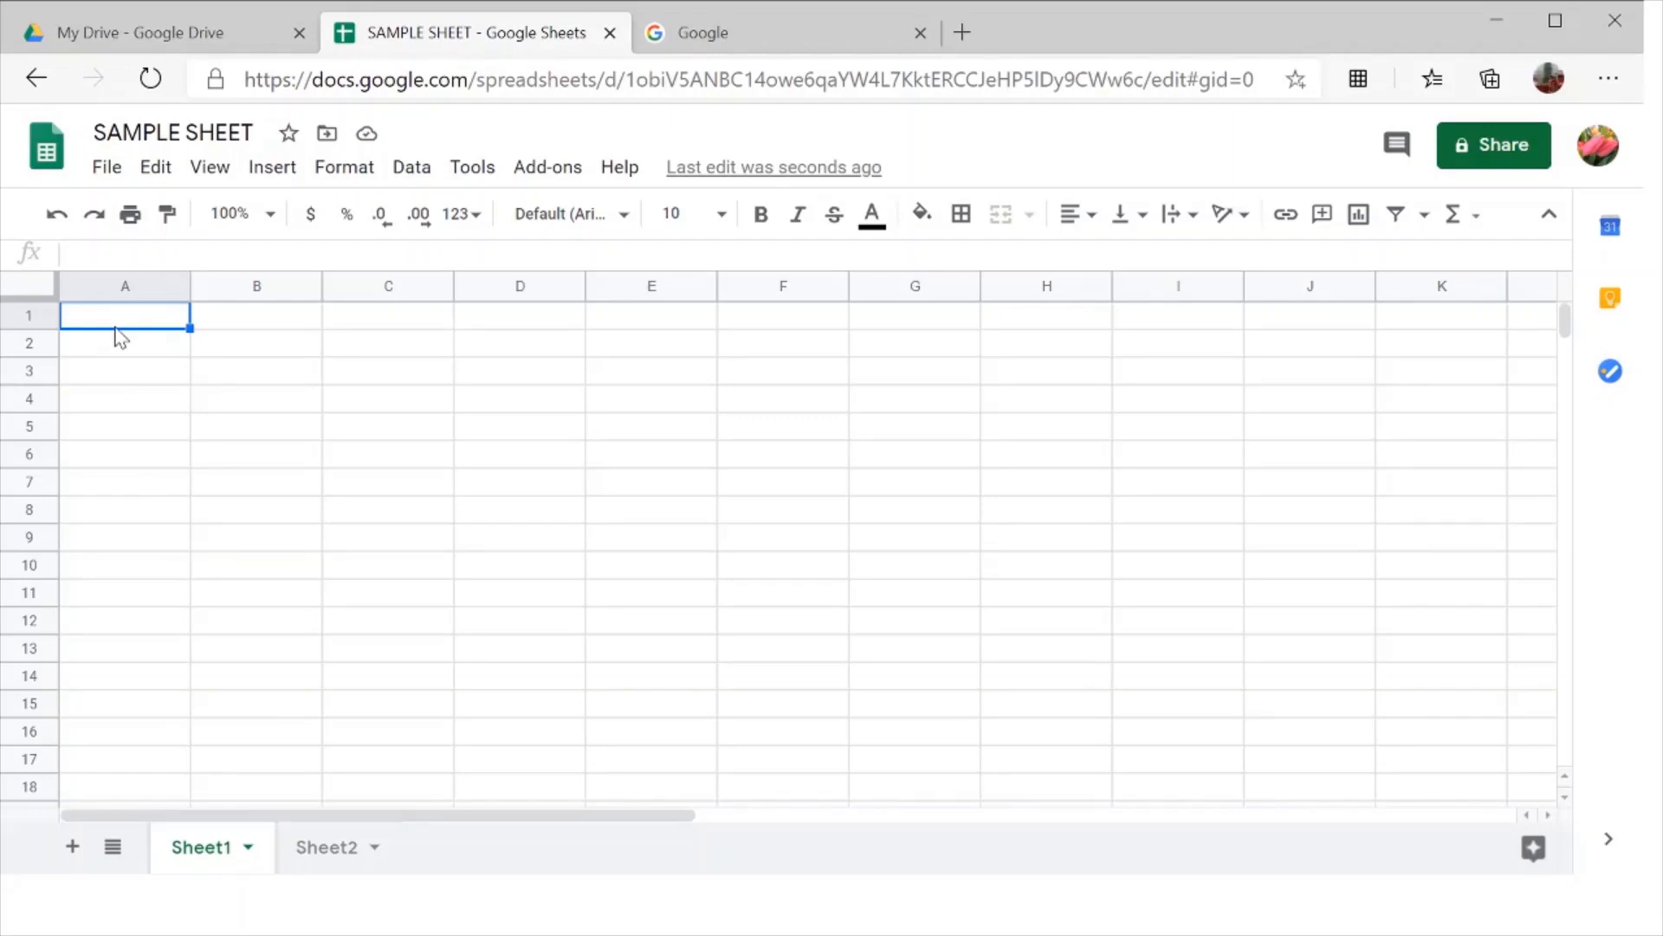
type("SA")
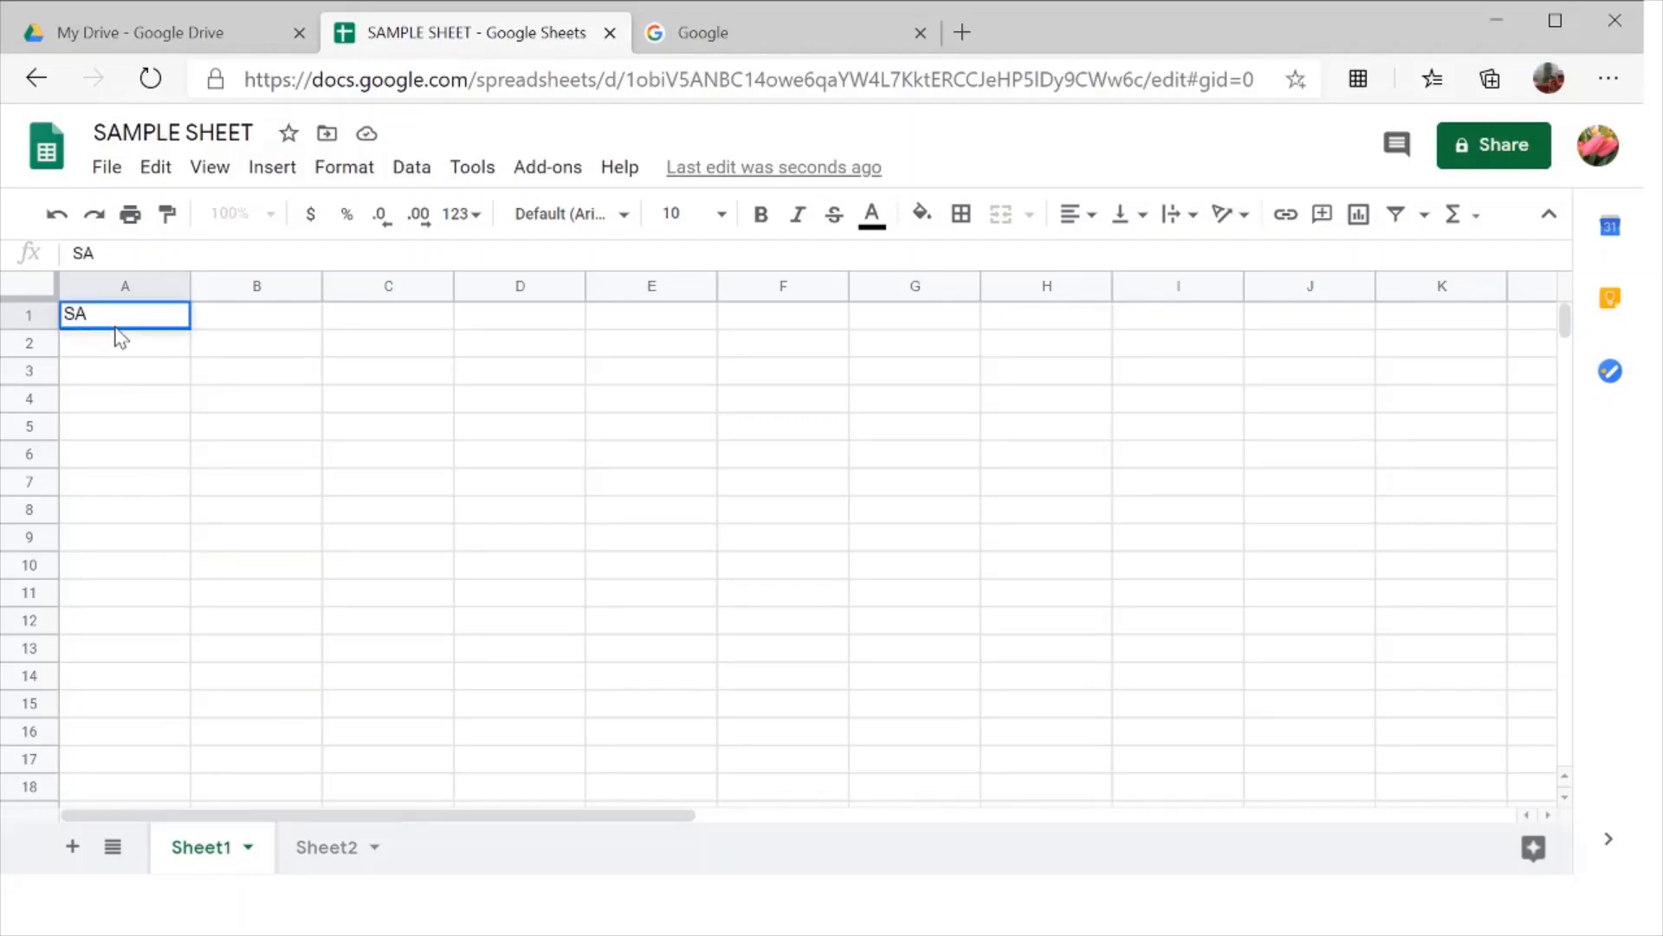
key("Tab")
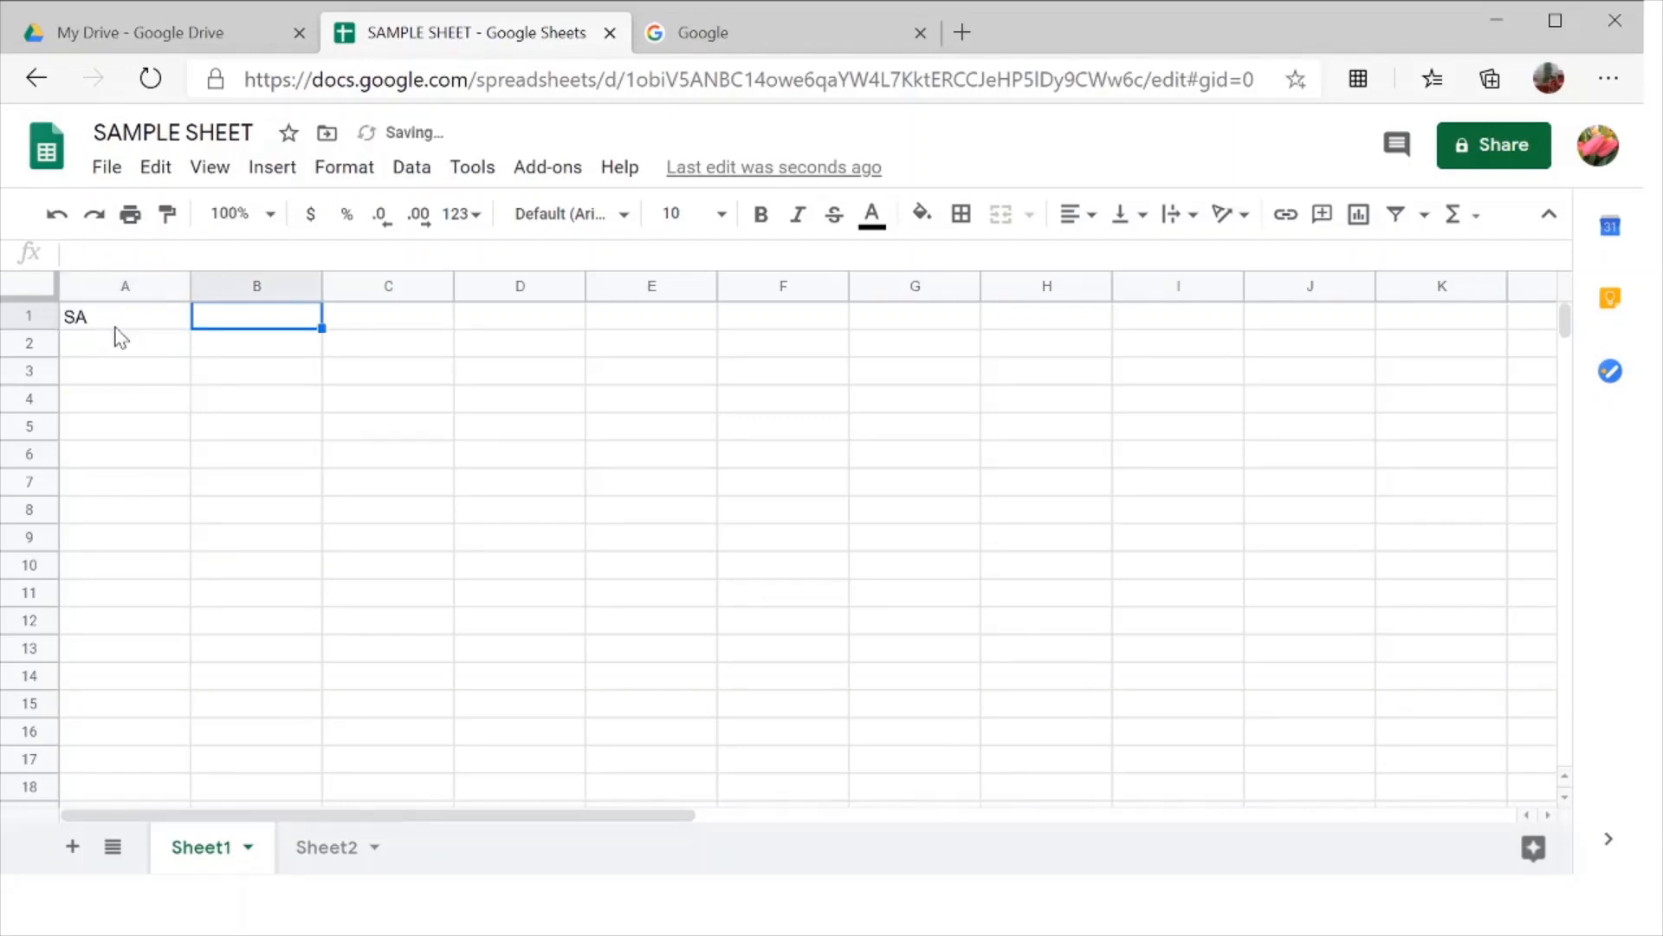
left_click(113, 353)
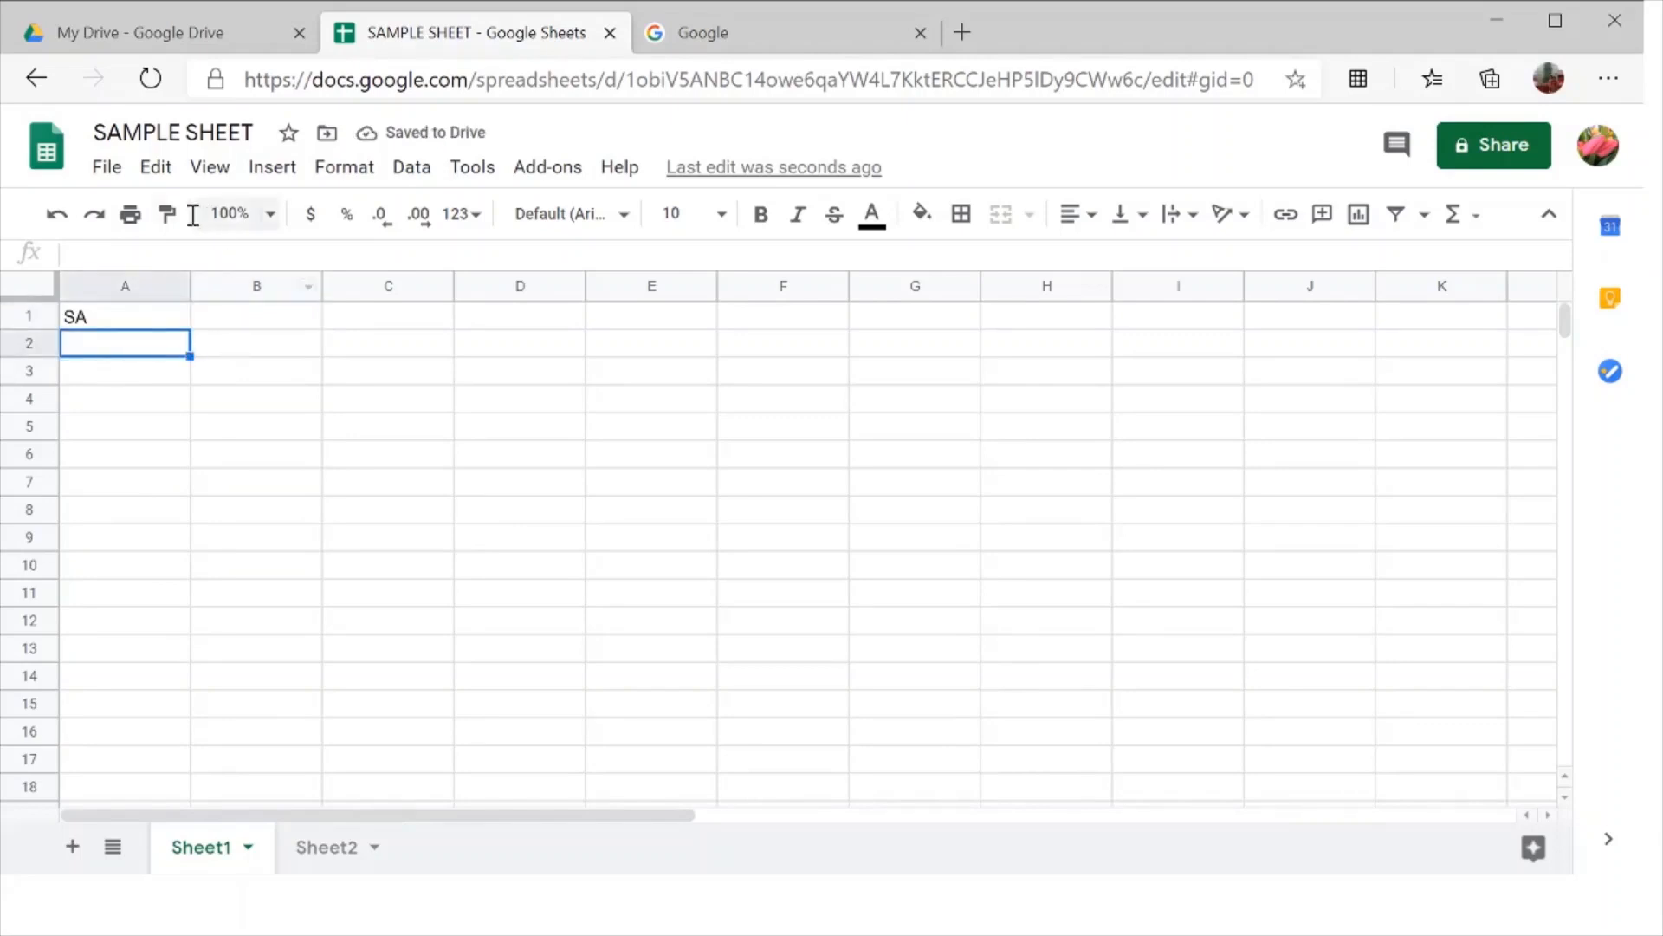
type("MPL")
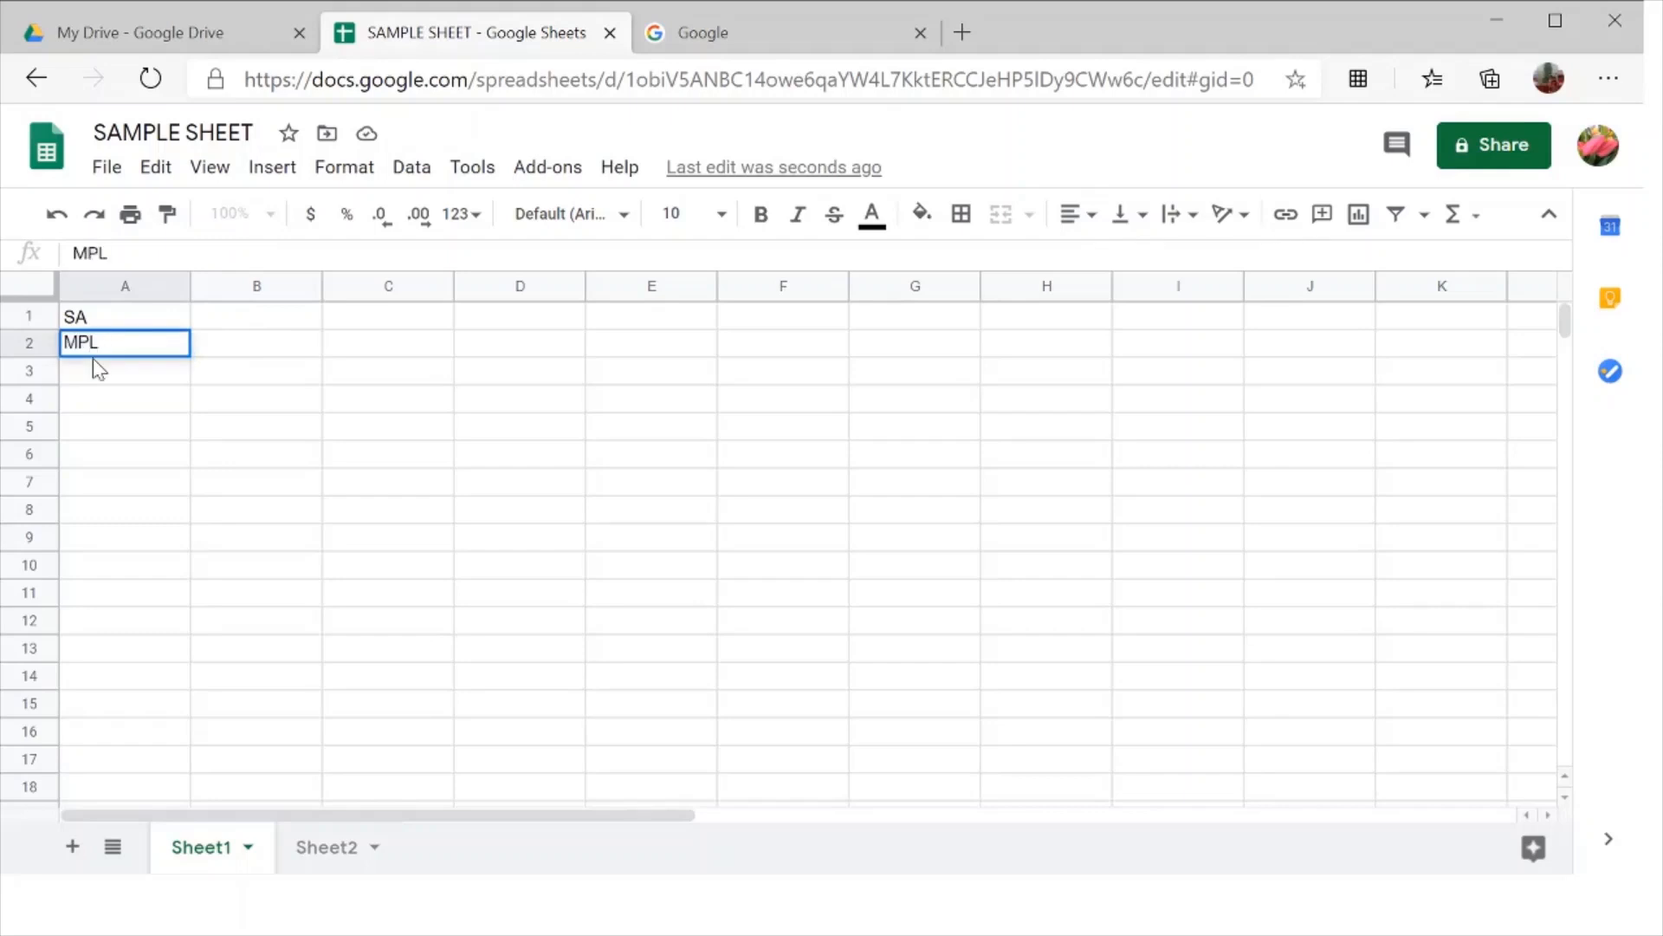
key("Return")
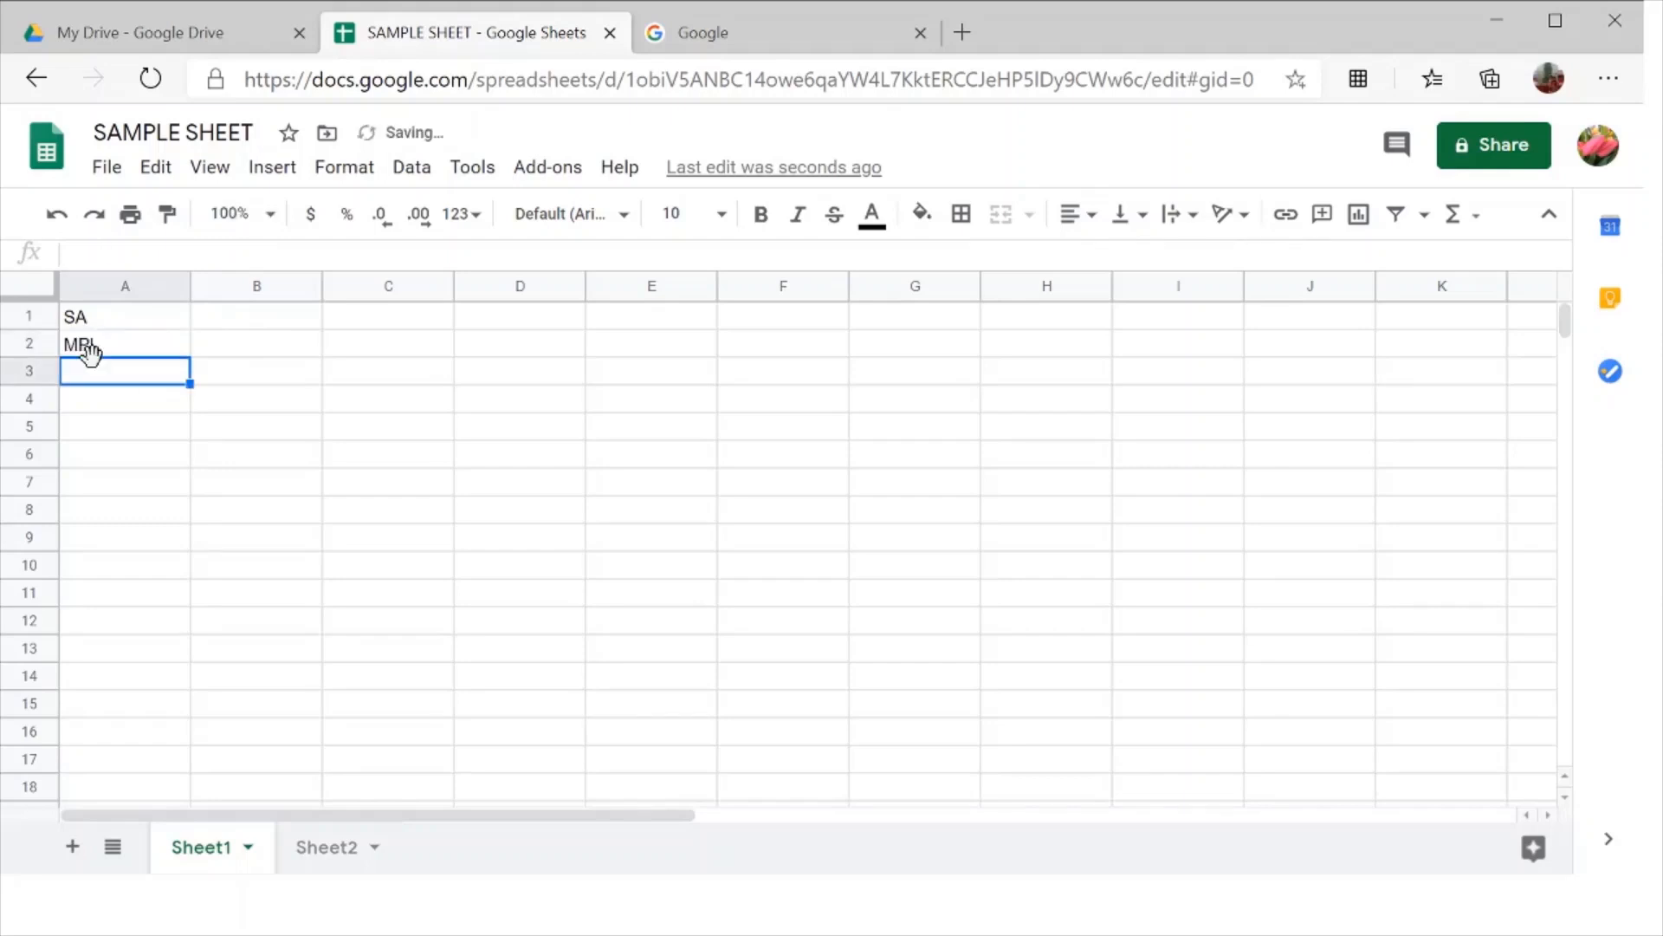
- Open the existing spreadsheet named Sample Sheet from My Drive
left_click(107, 166)
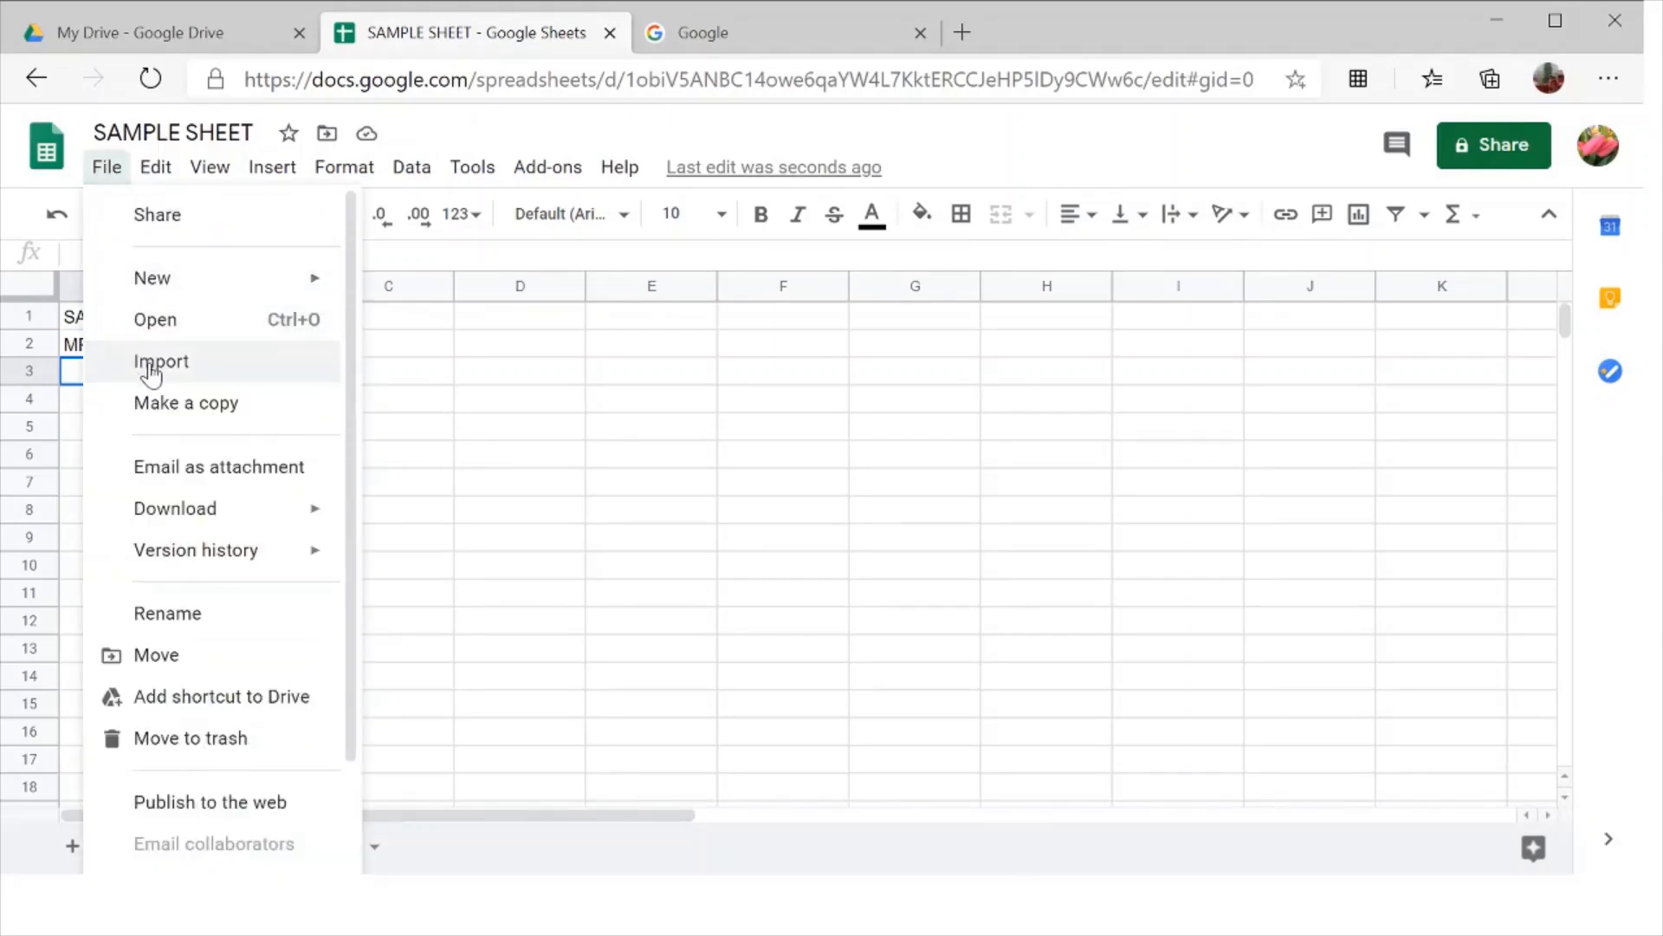
left_click(161, 320)
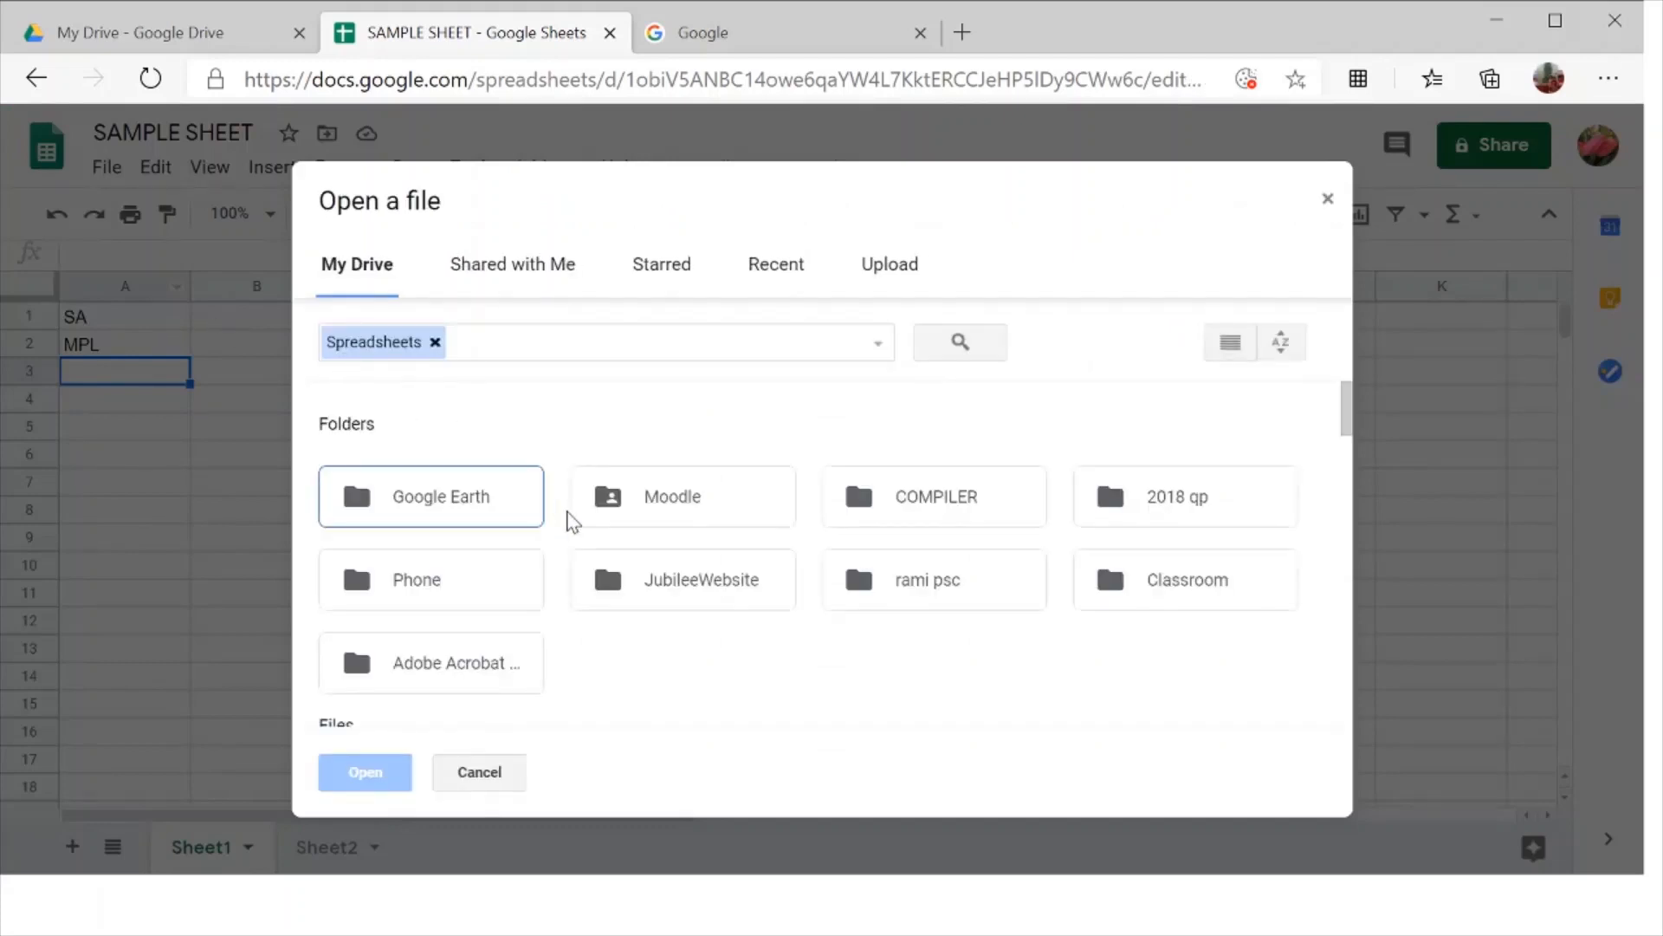
scroll(572, 520, "down", 3)
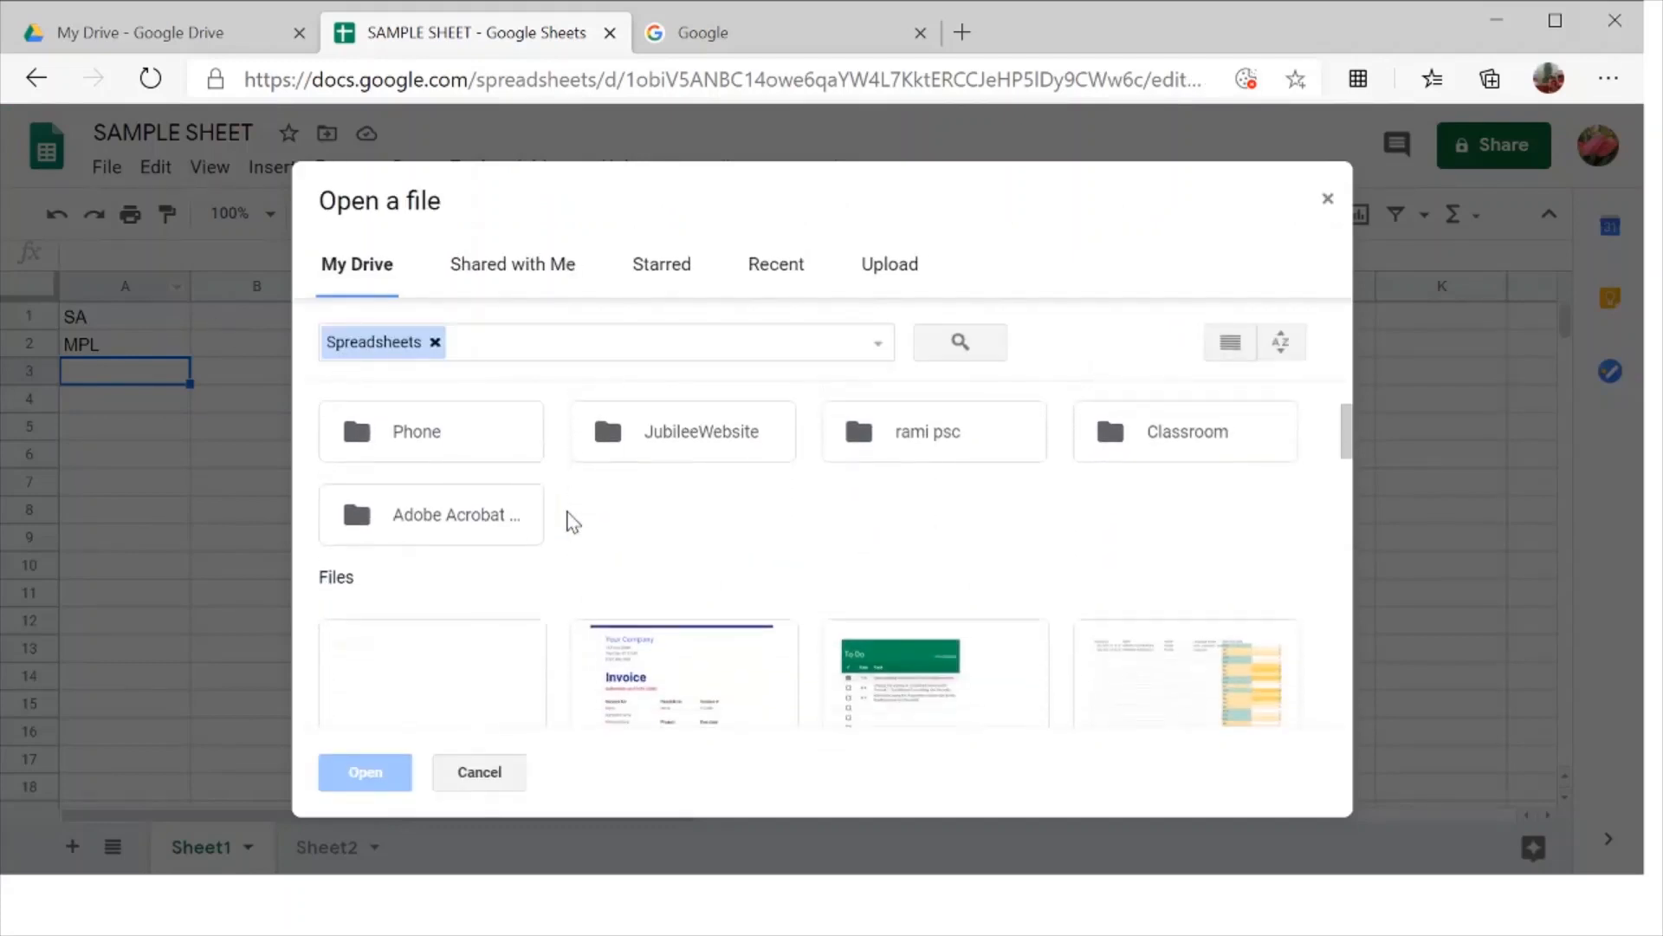
scroll(568, 520, "down", 3)
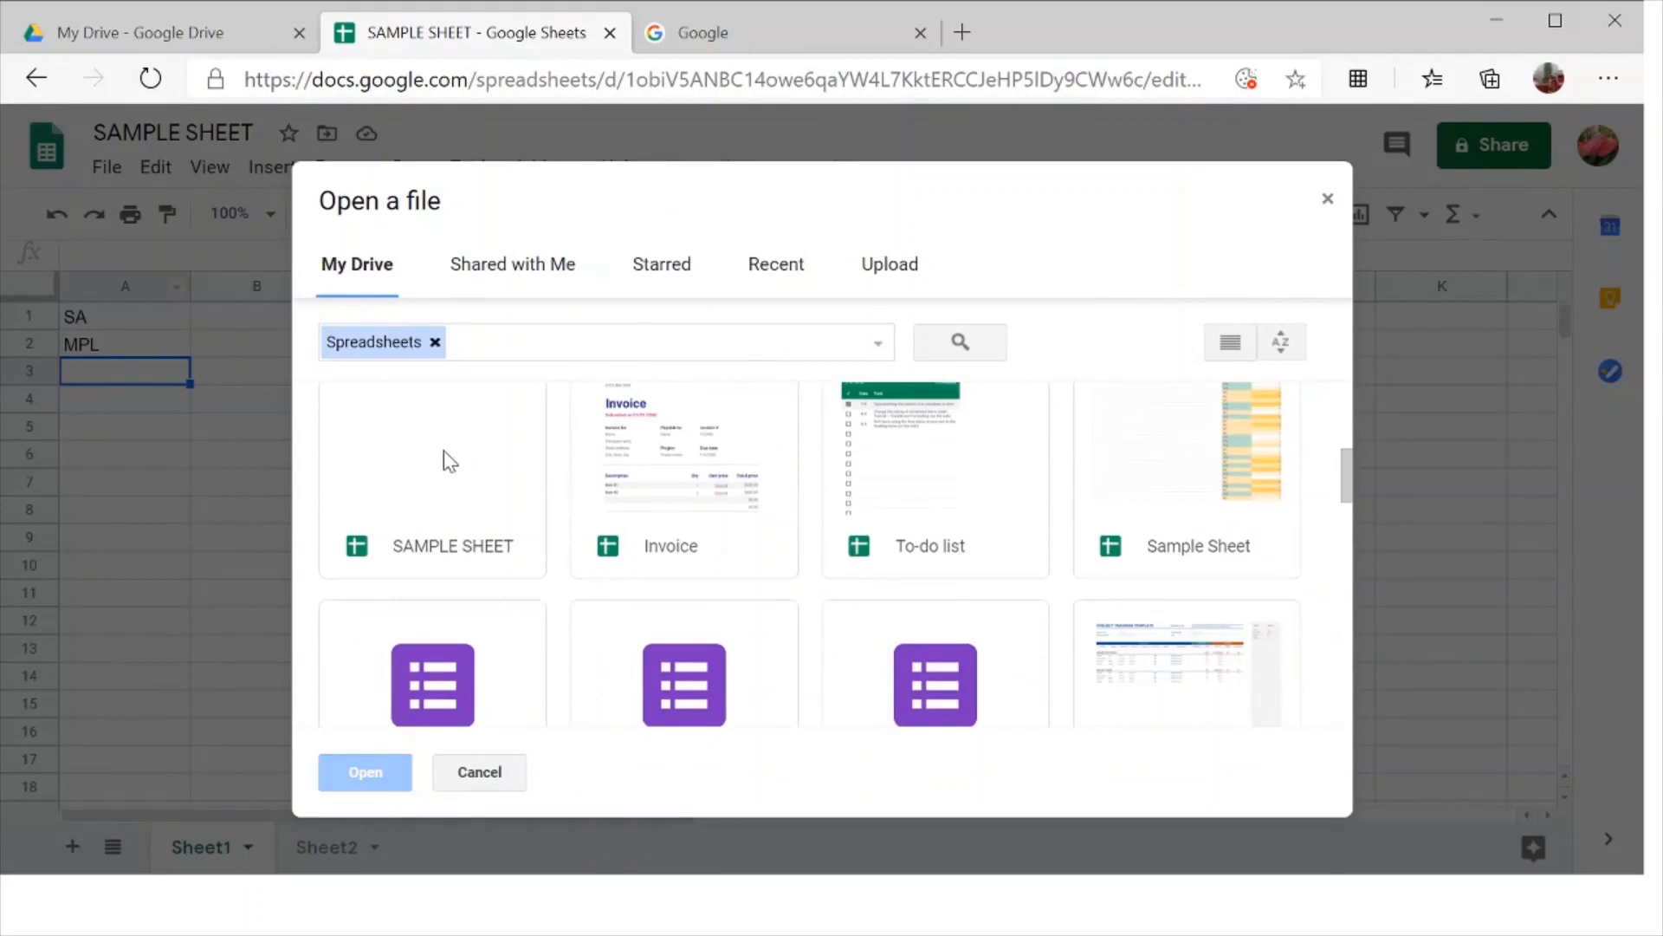
scroll(678, 563, "down", 1)
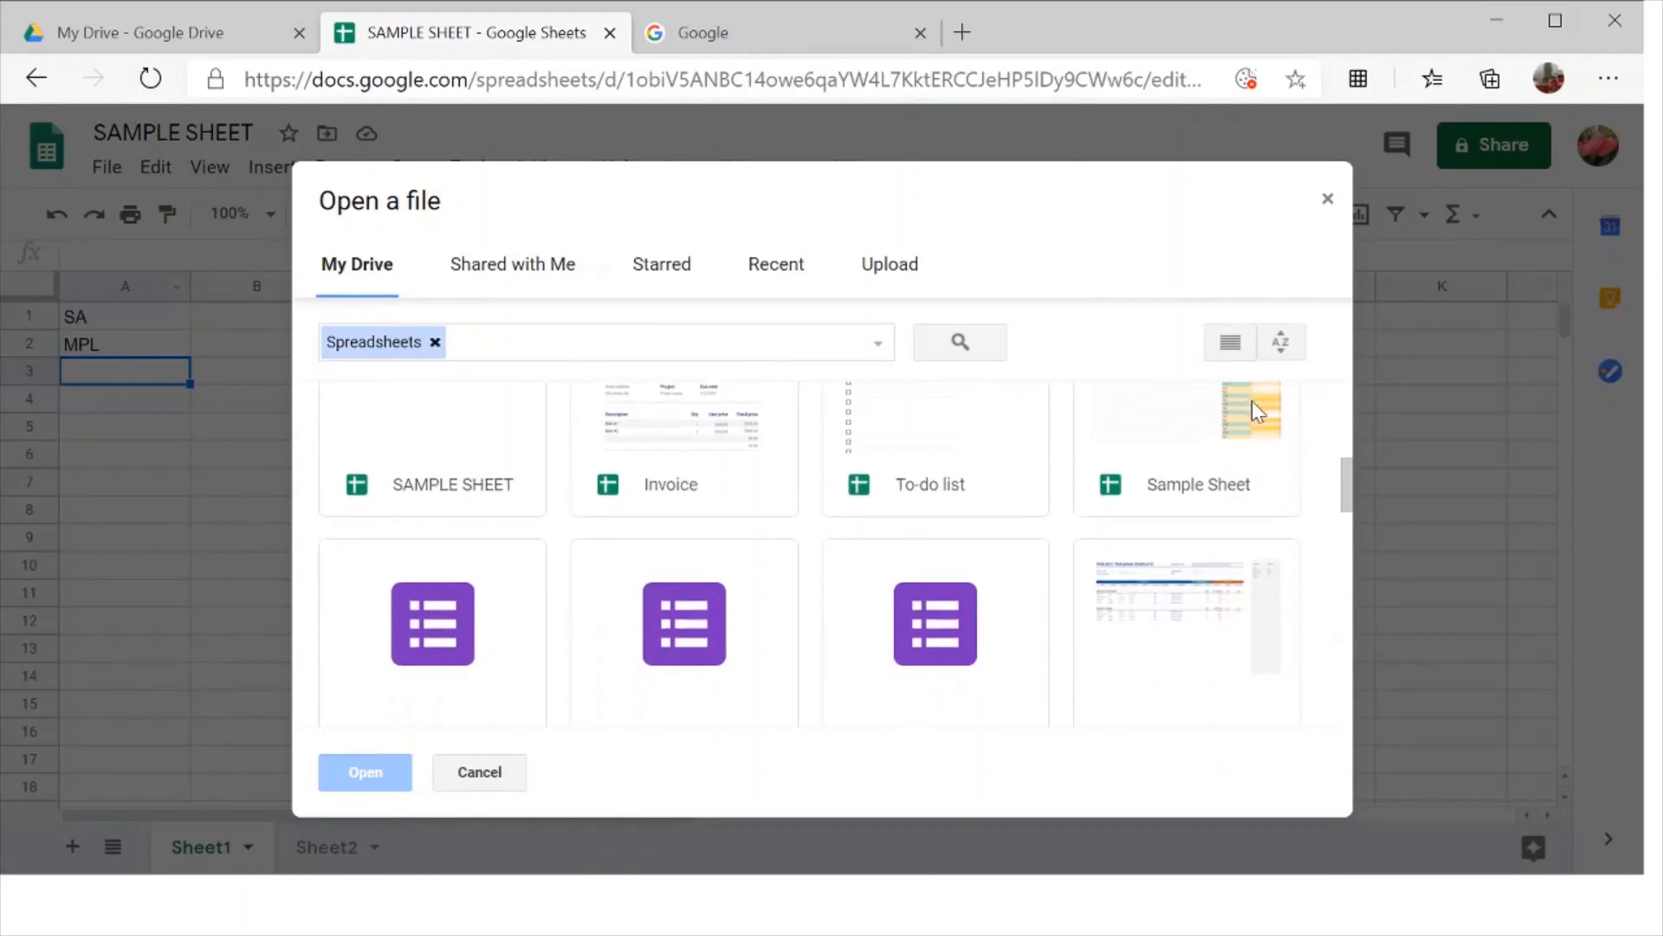
left_click(1251, 402)
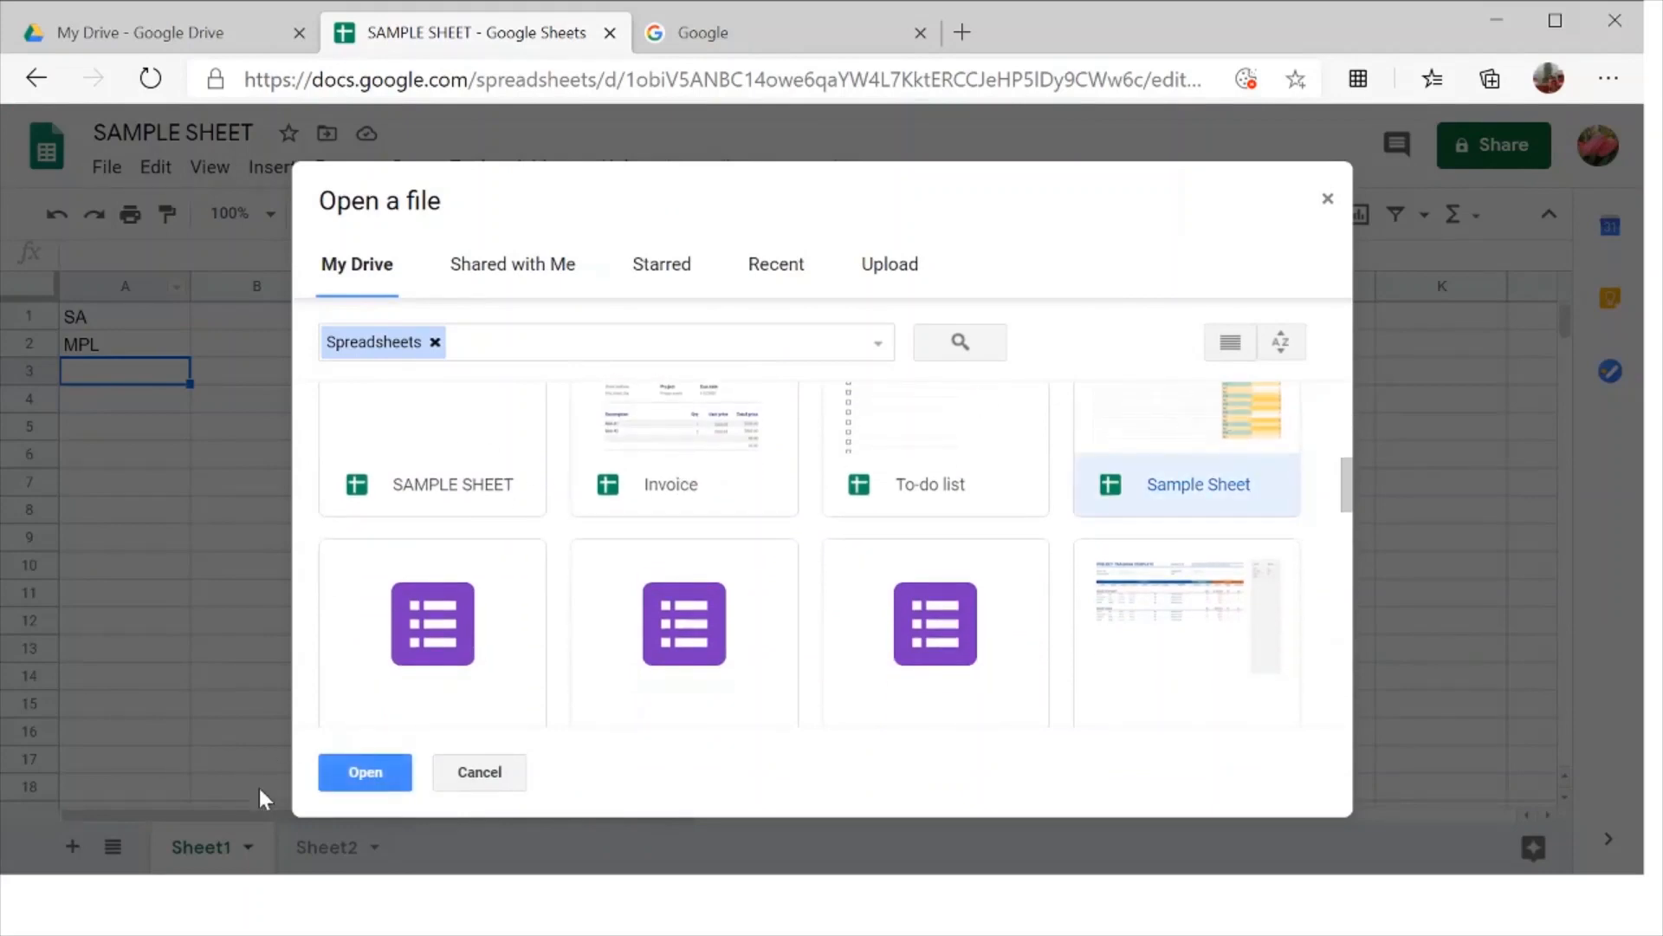
left_click(378, 773)
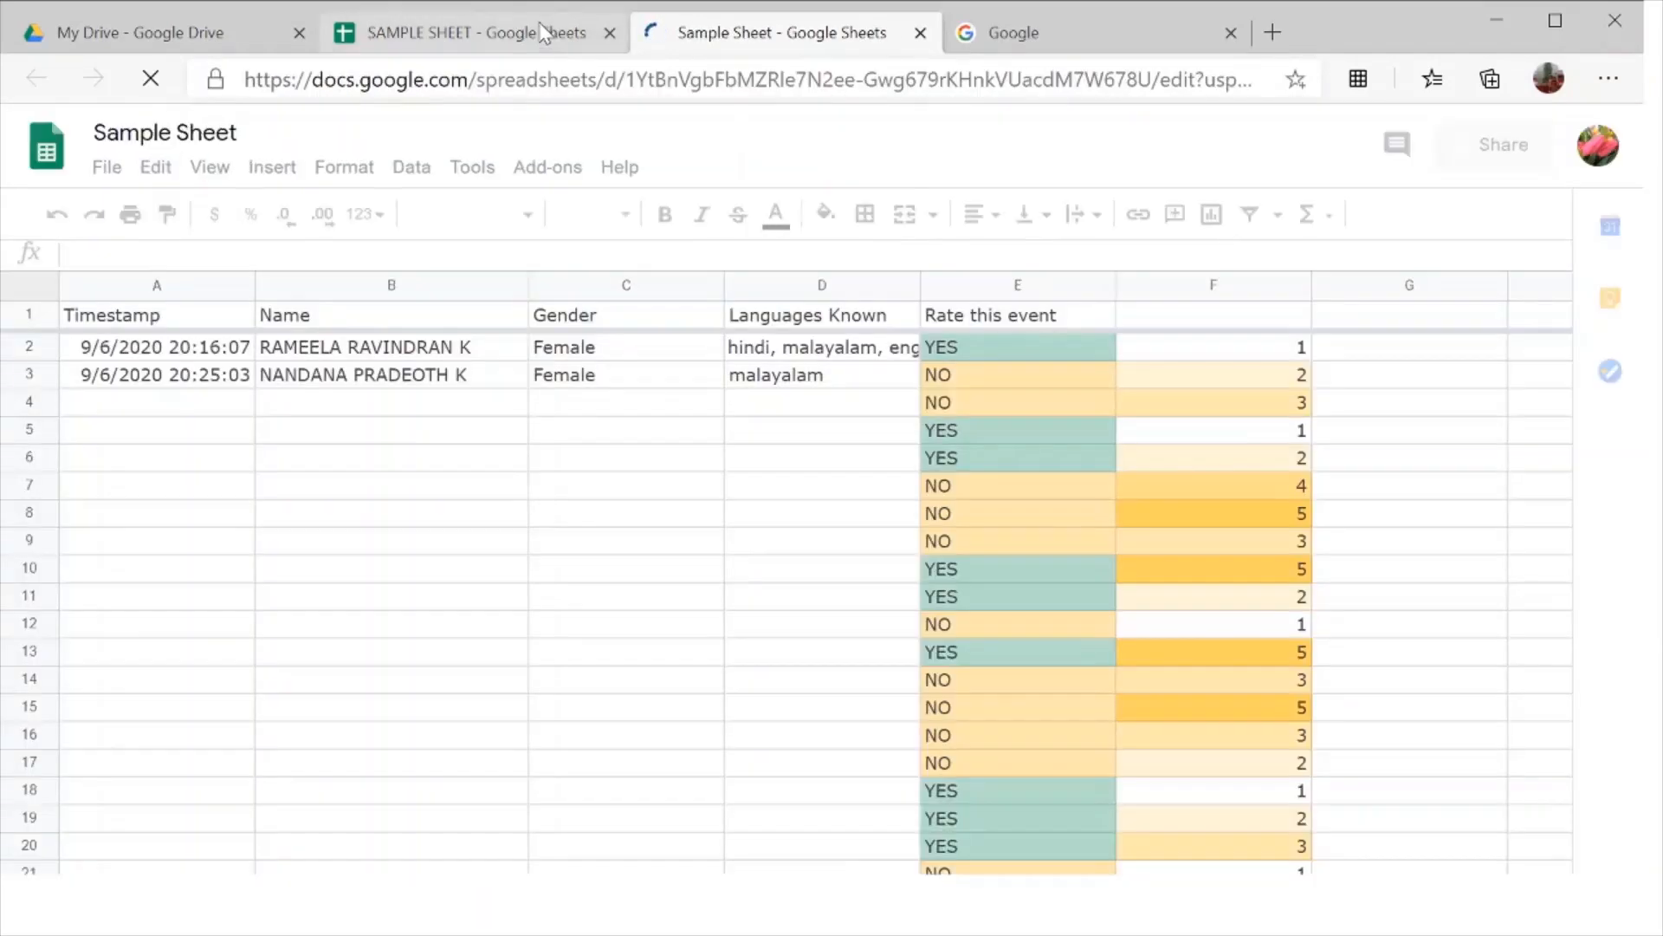
- Look through the Form Responses 1, Sheet1 and Sheet3 sheets of the opened Sample Sheet file
scroll(508, 565, "down", 3)
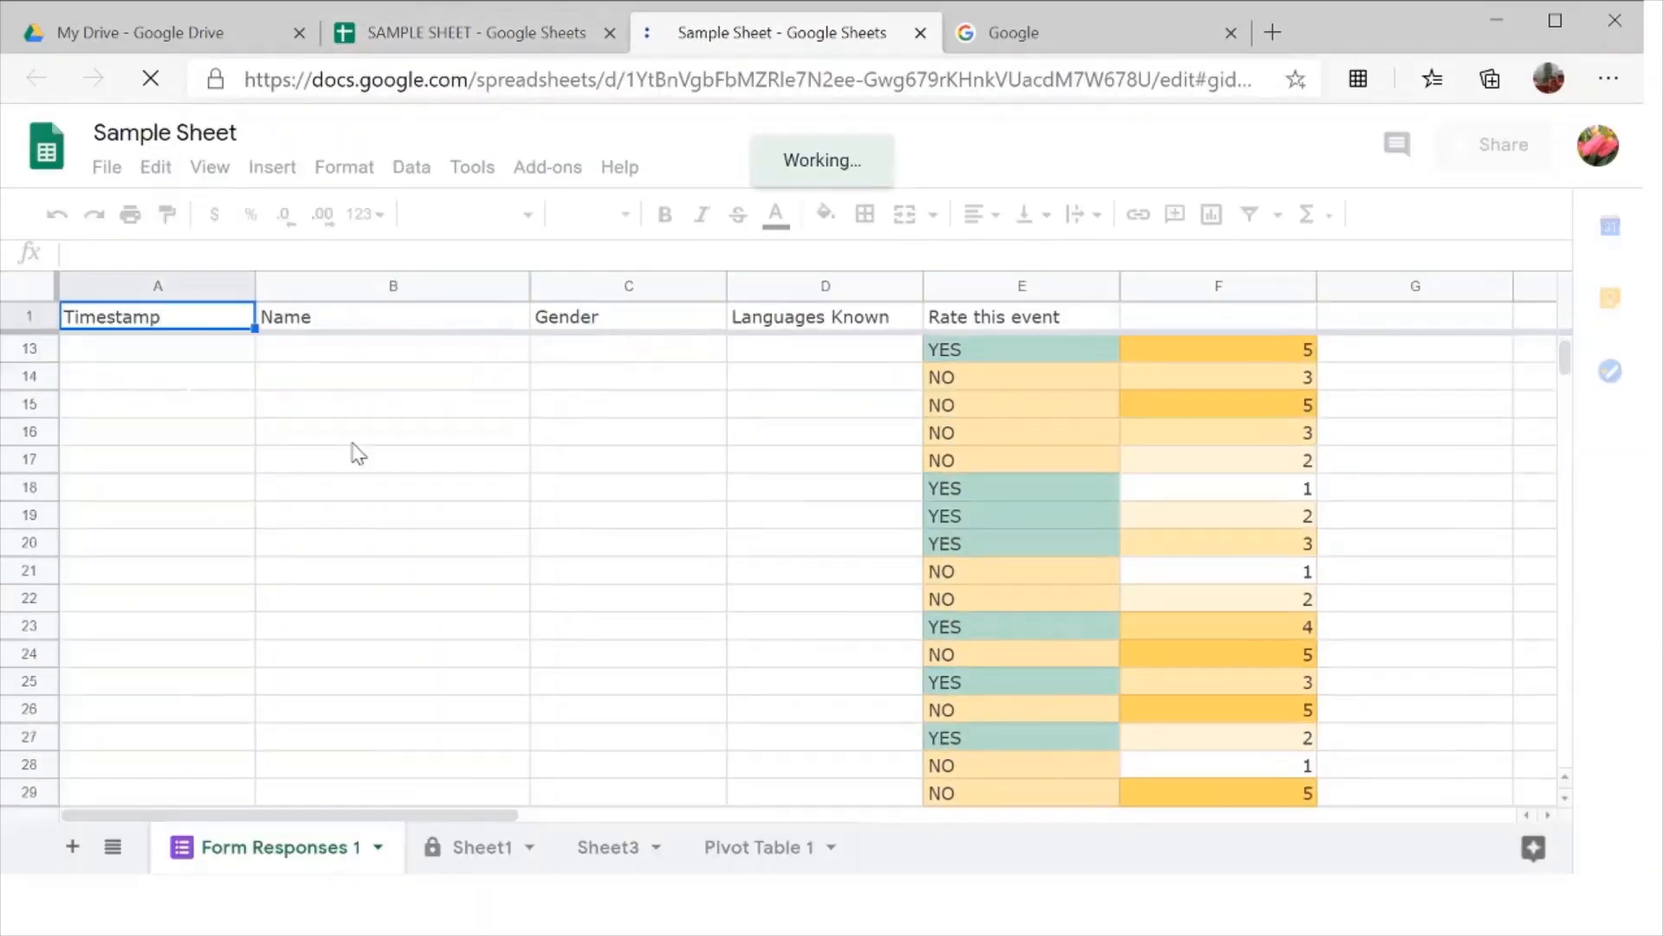
left_click(455, 847)
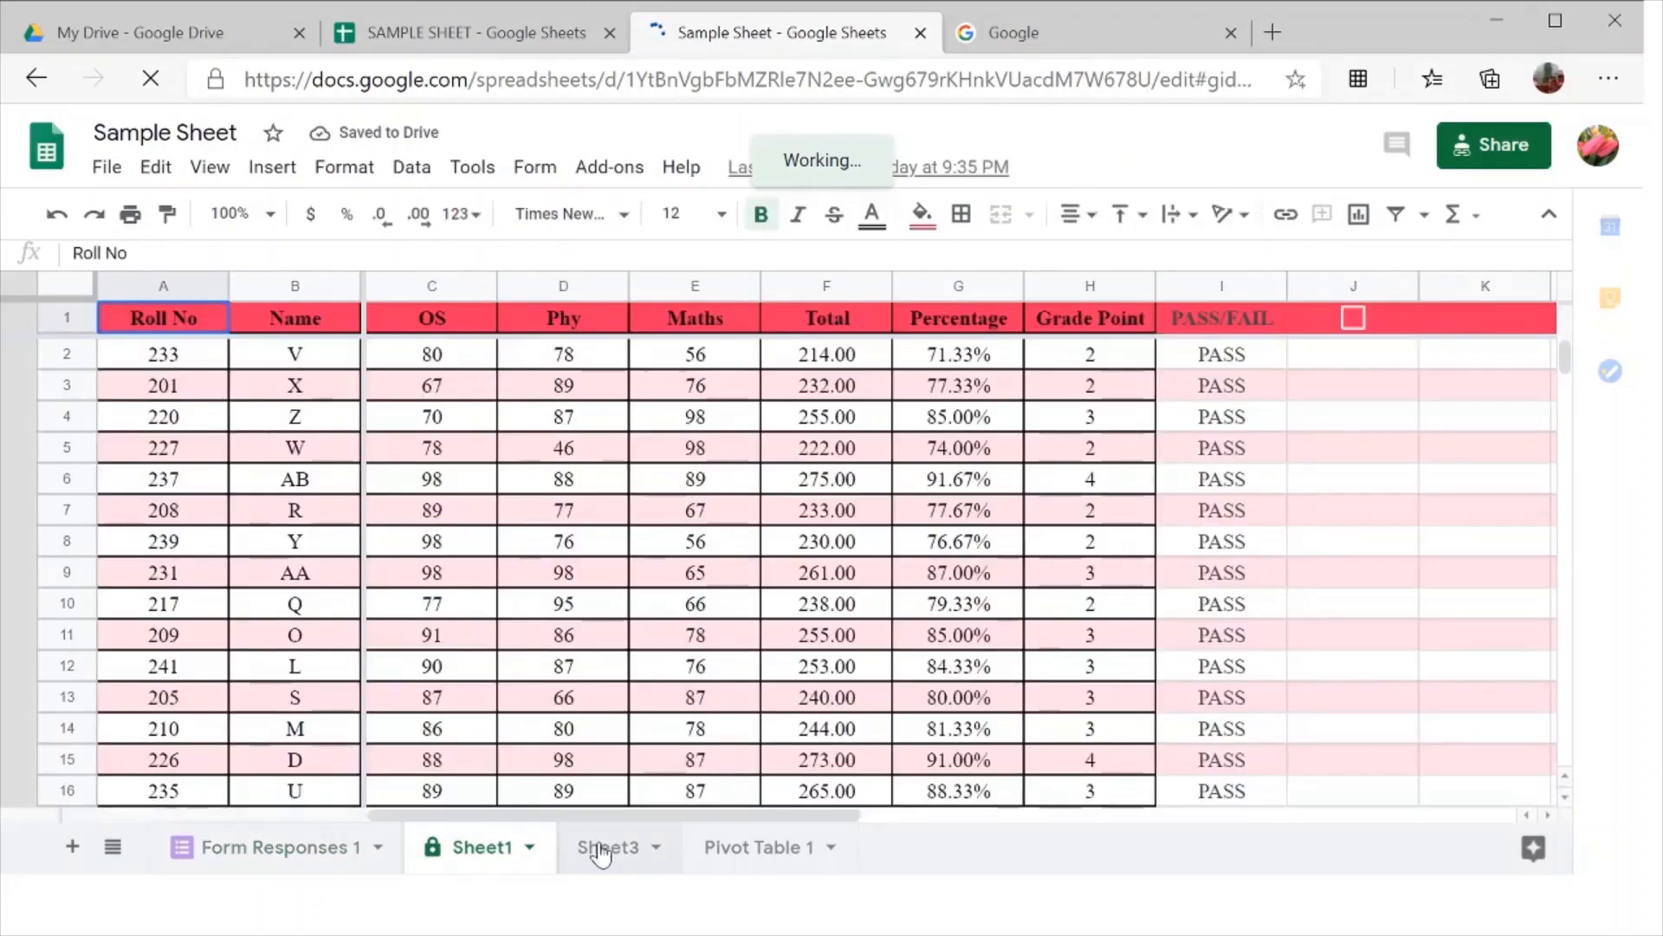
left_click(604, 847)
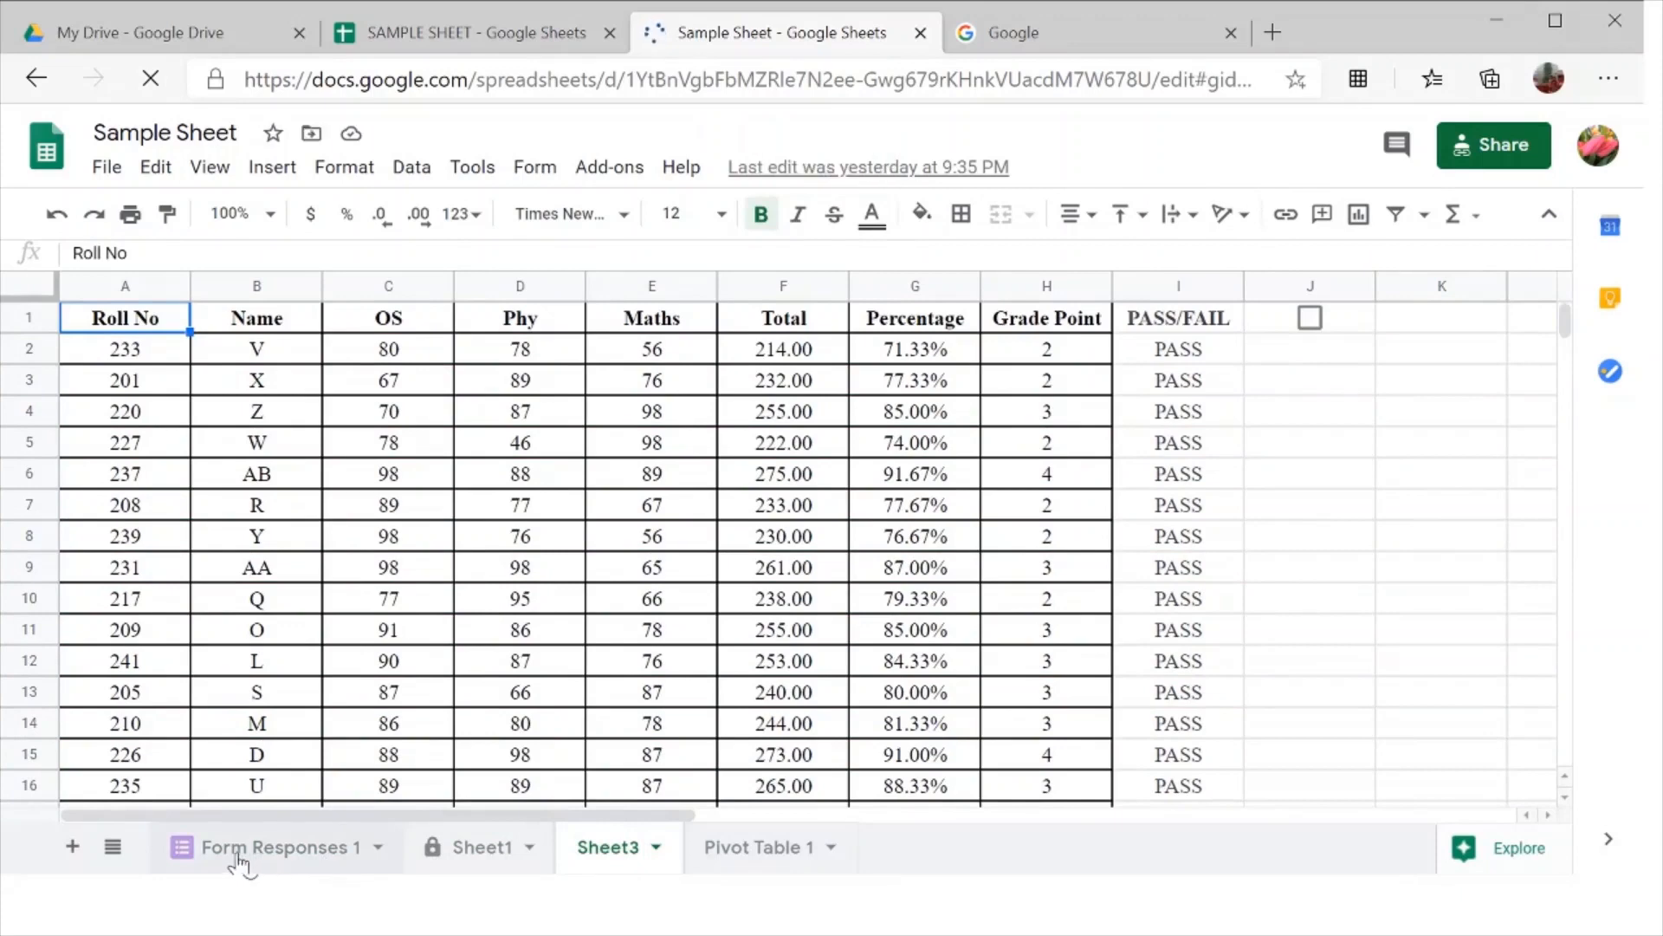
- Return to the SAMPLE SHEET file and copy the contents of A1:A2 as text into the single cell A4
left_click(386, 32)
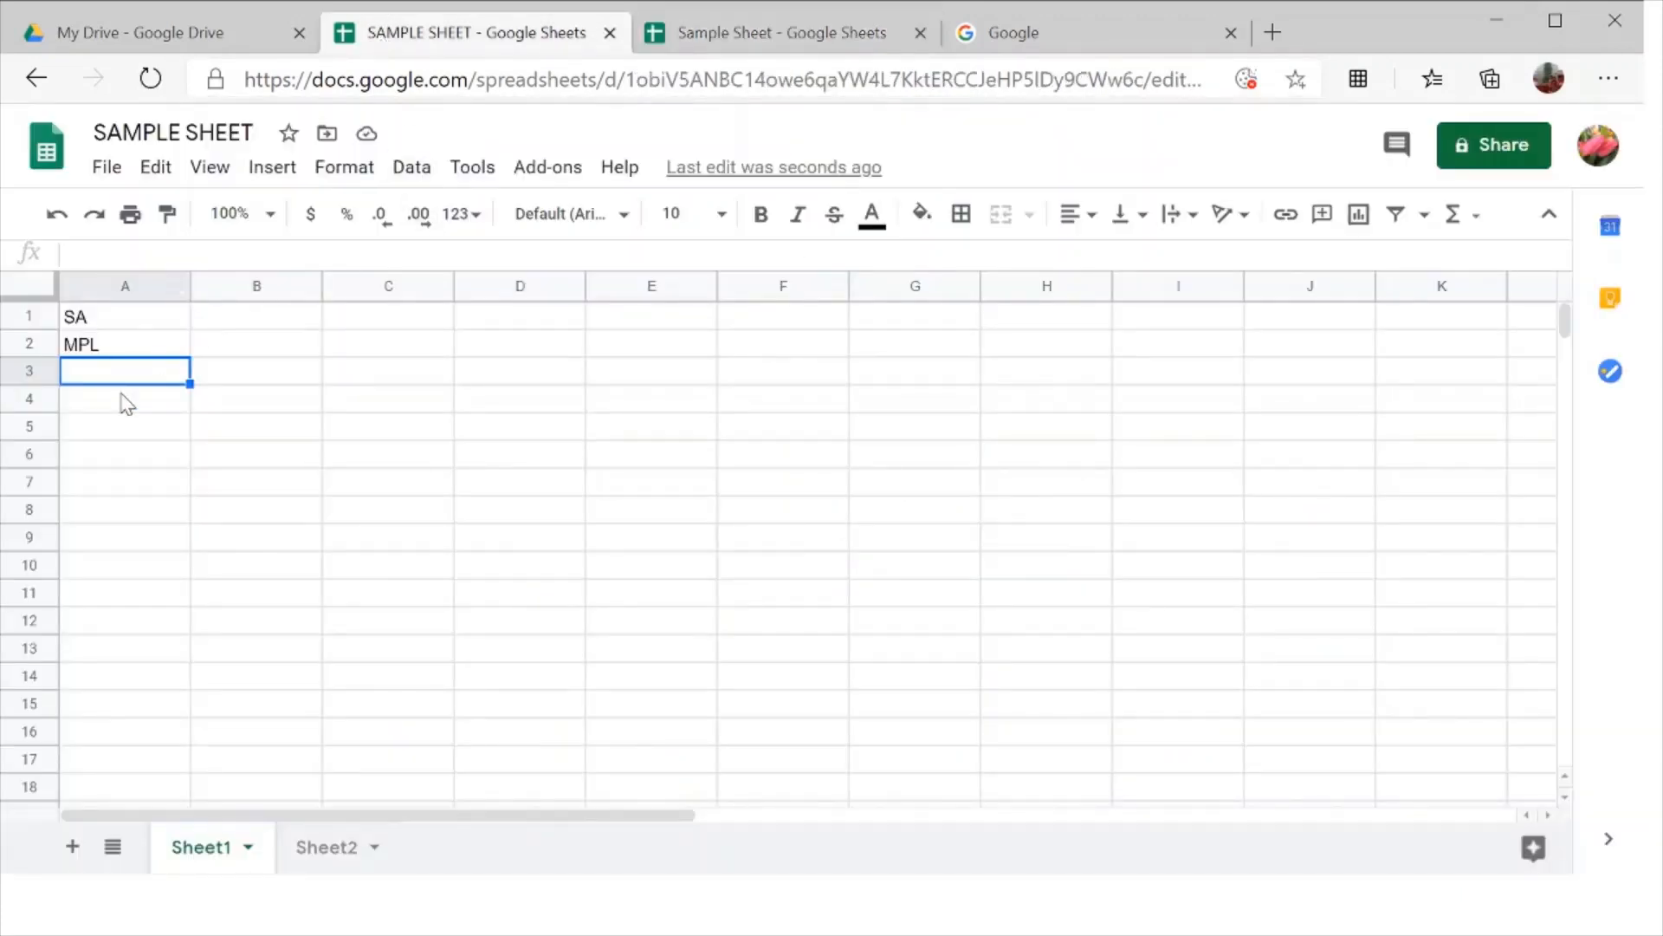
key("Up")
key("Up")
key("Return")
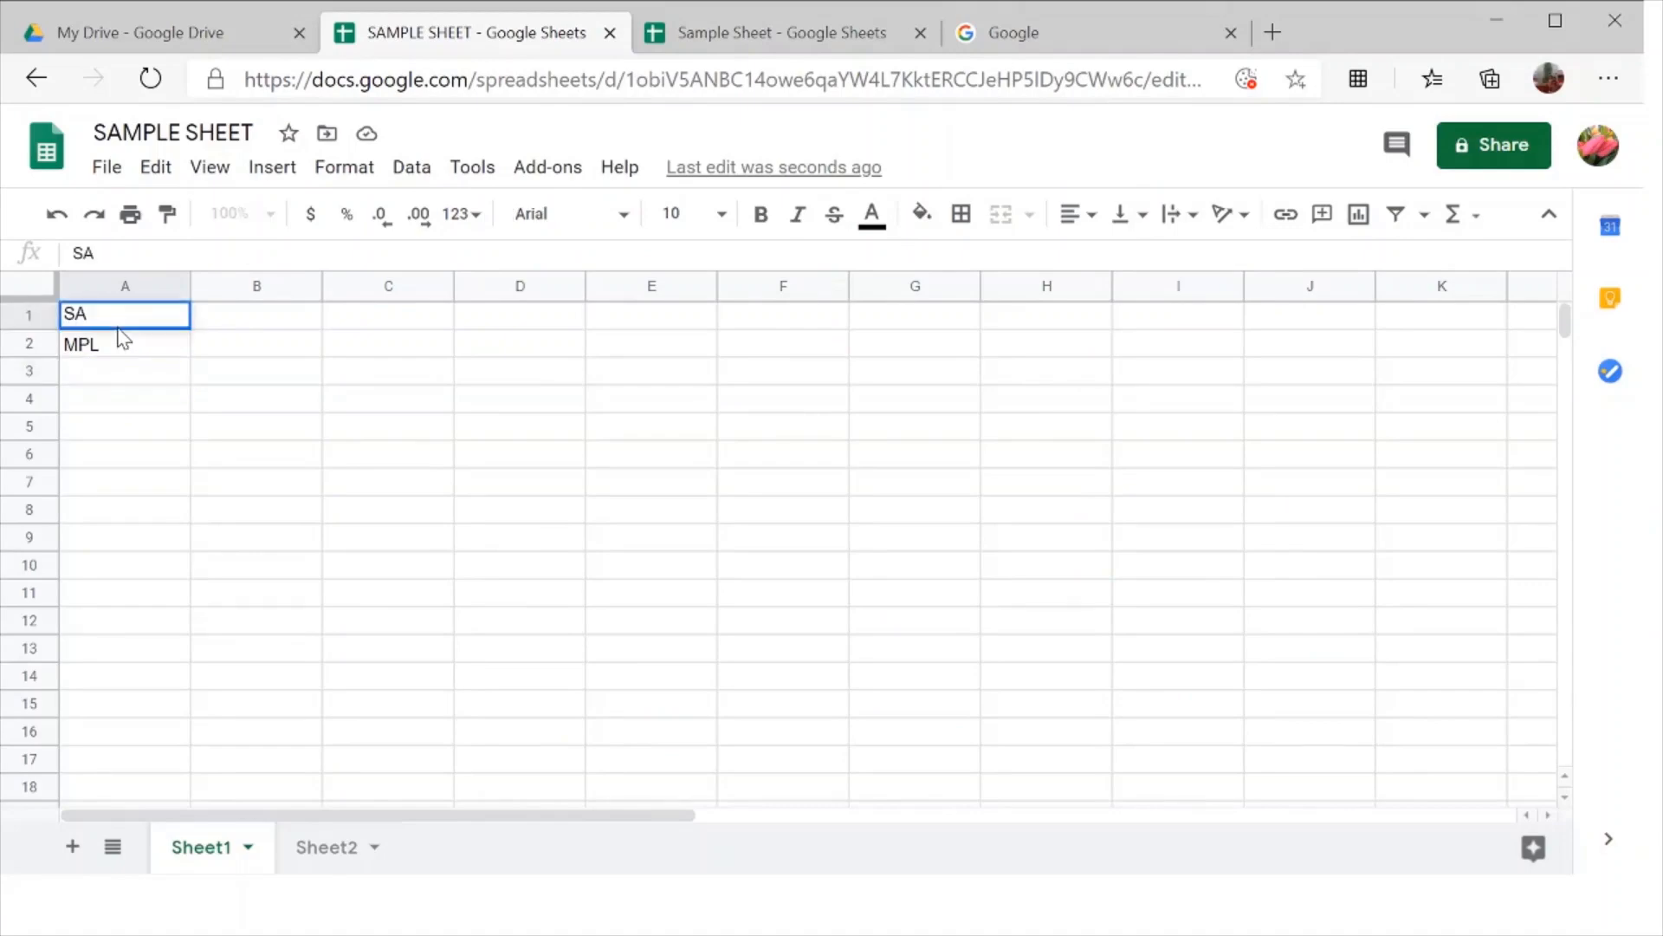
left_click(111, 345, "shift")
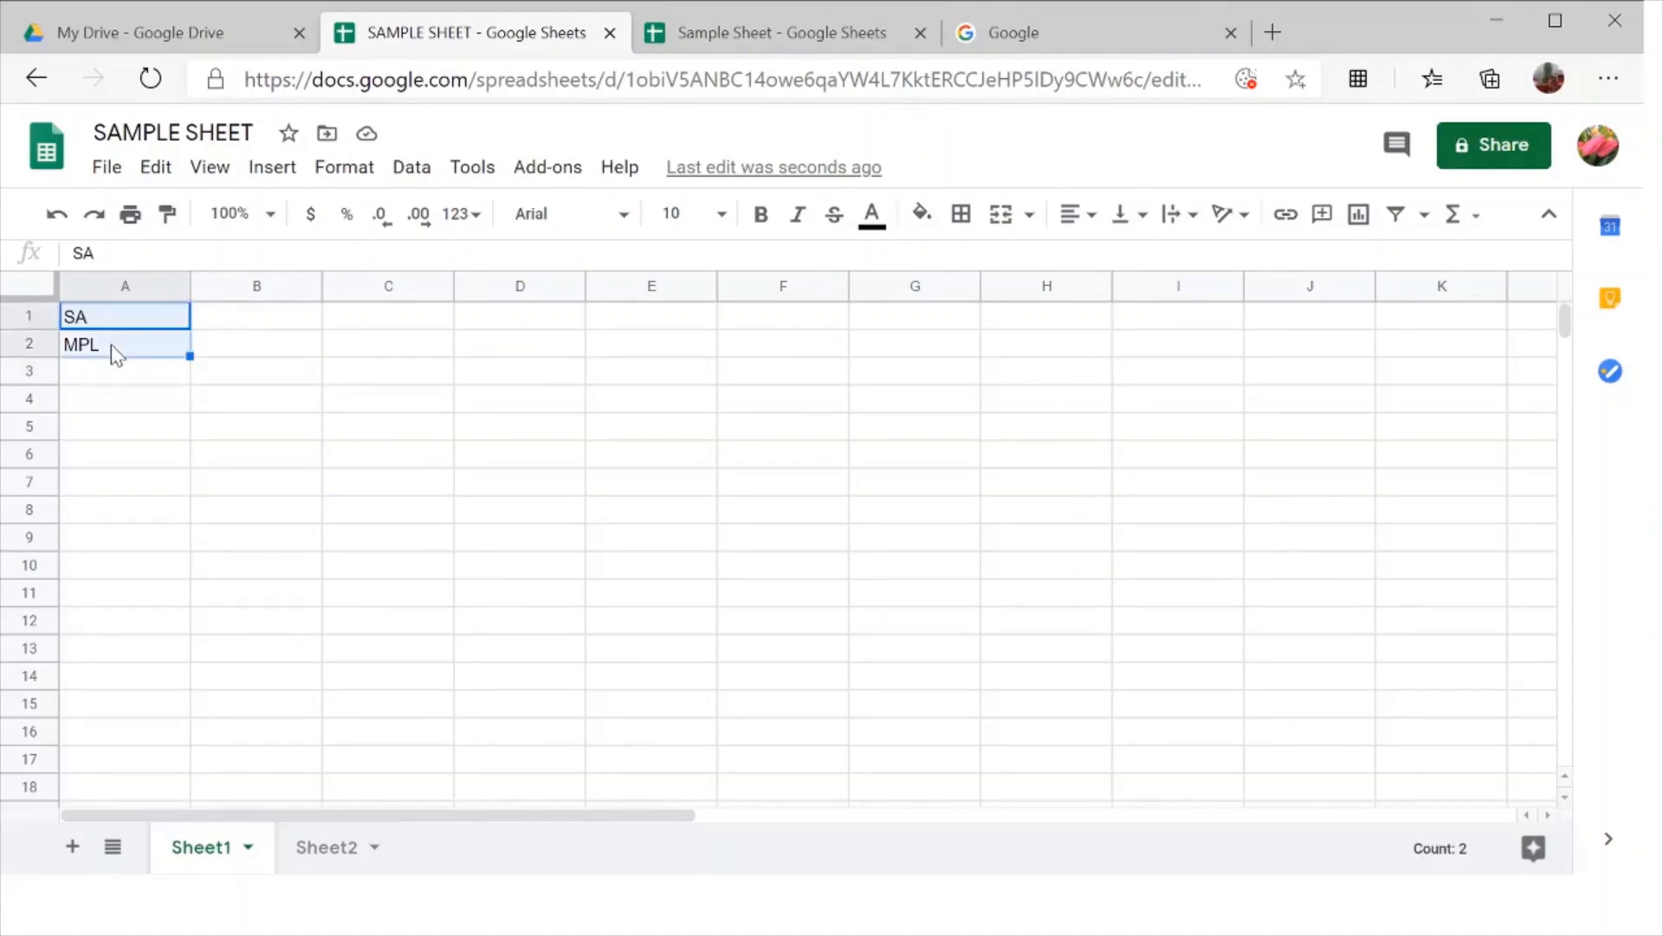
key("ctrl+c")
left_click(112, 398)
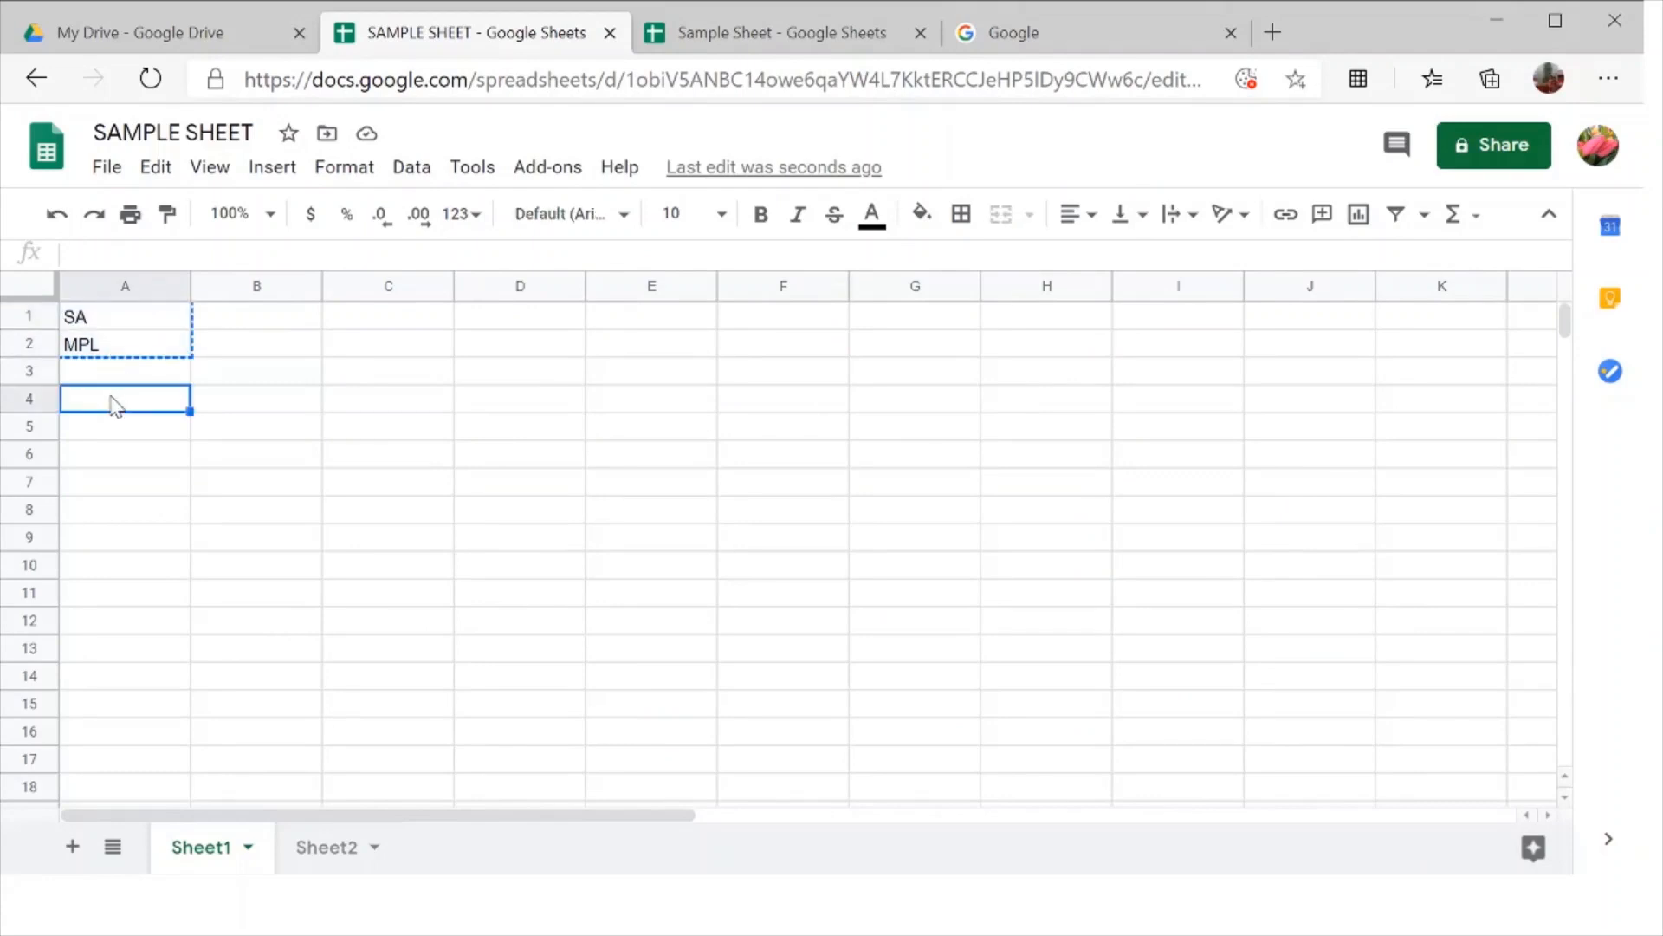
double_click(112, 399)
key("ctrl+v")
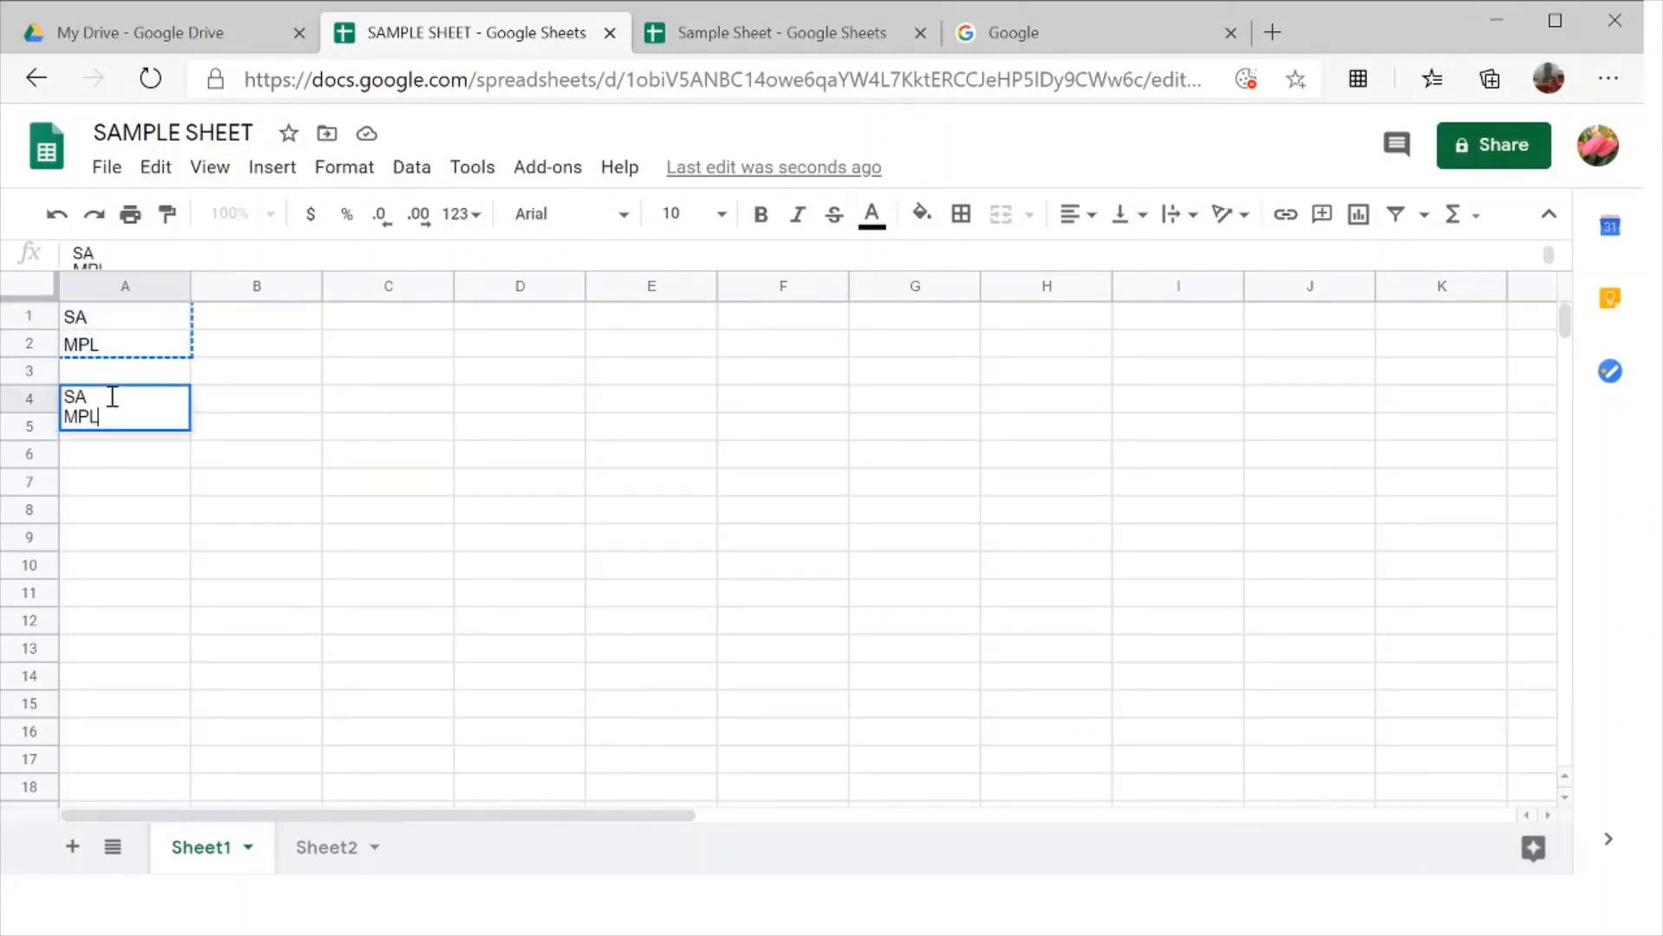
left_click(222, 564)
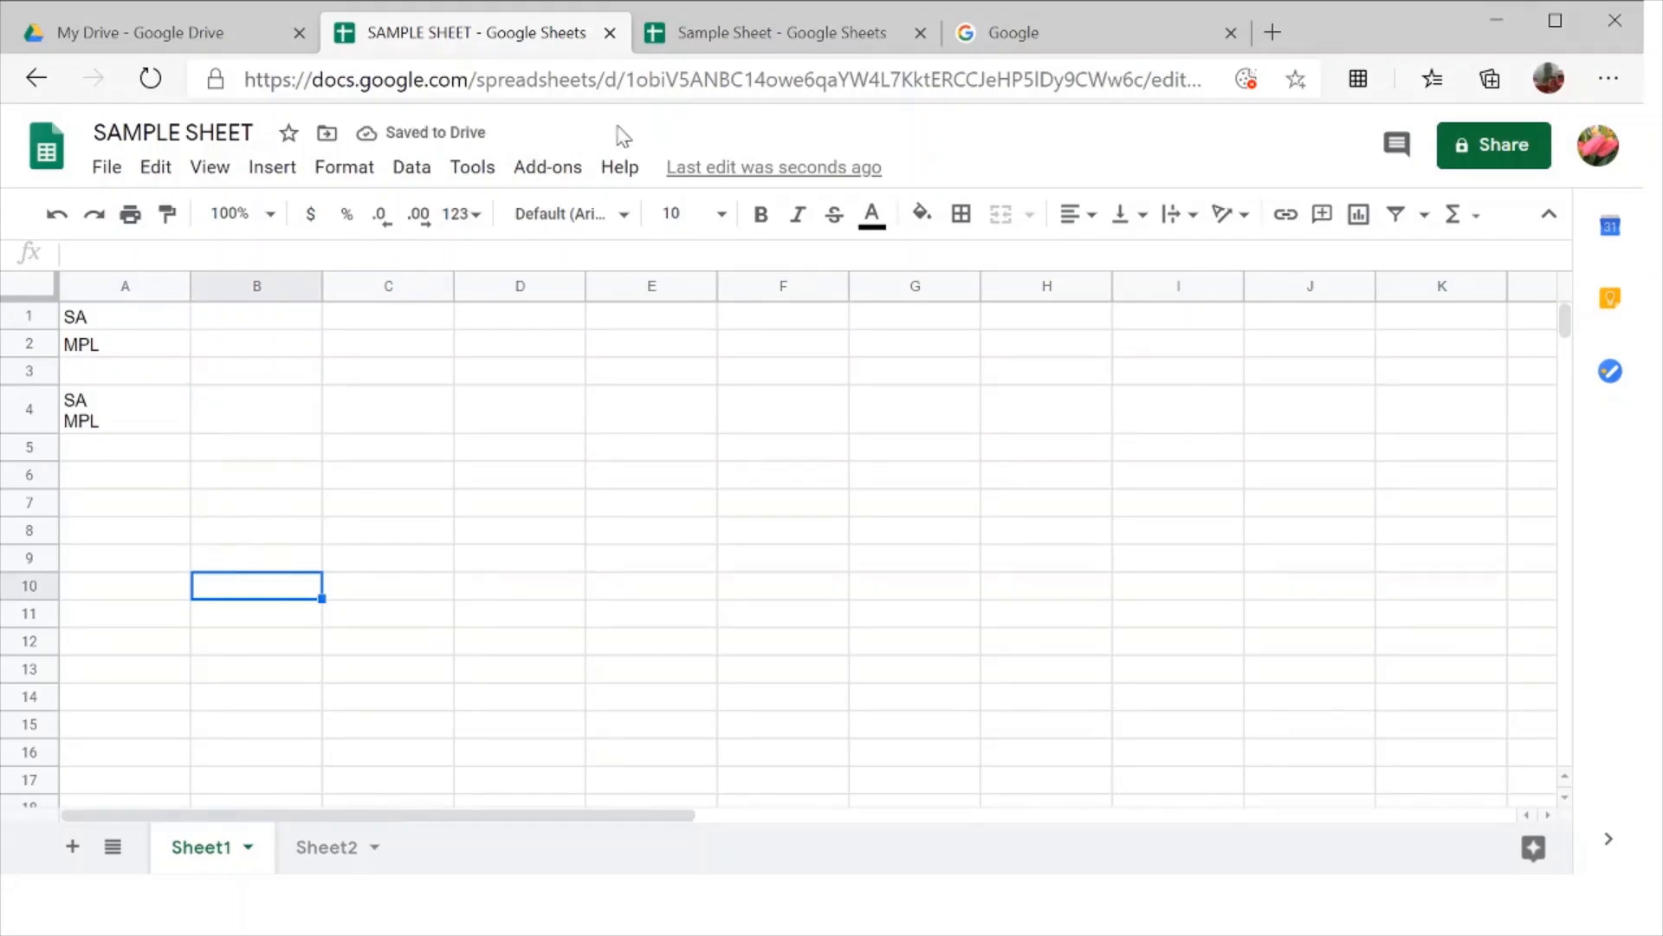
- Switch to the Sample Sheet file and view the marks table on Sheet3
left_click(713, 33)
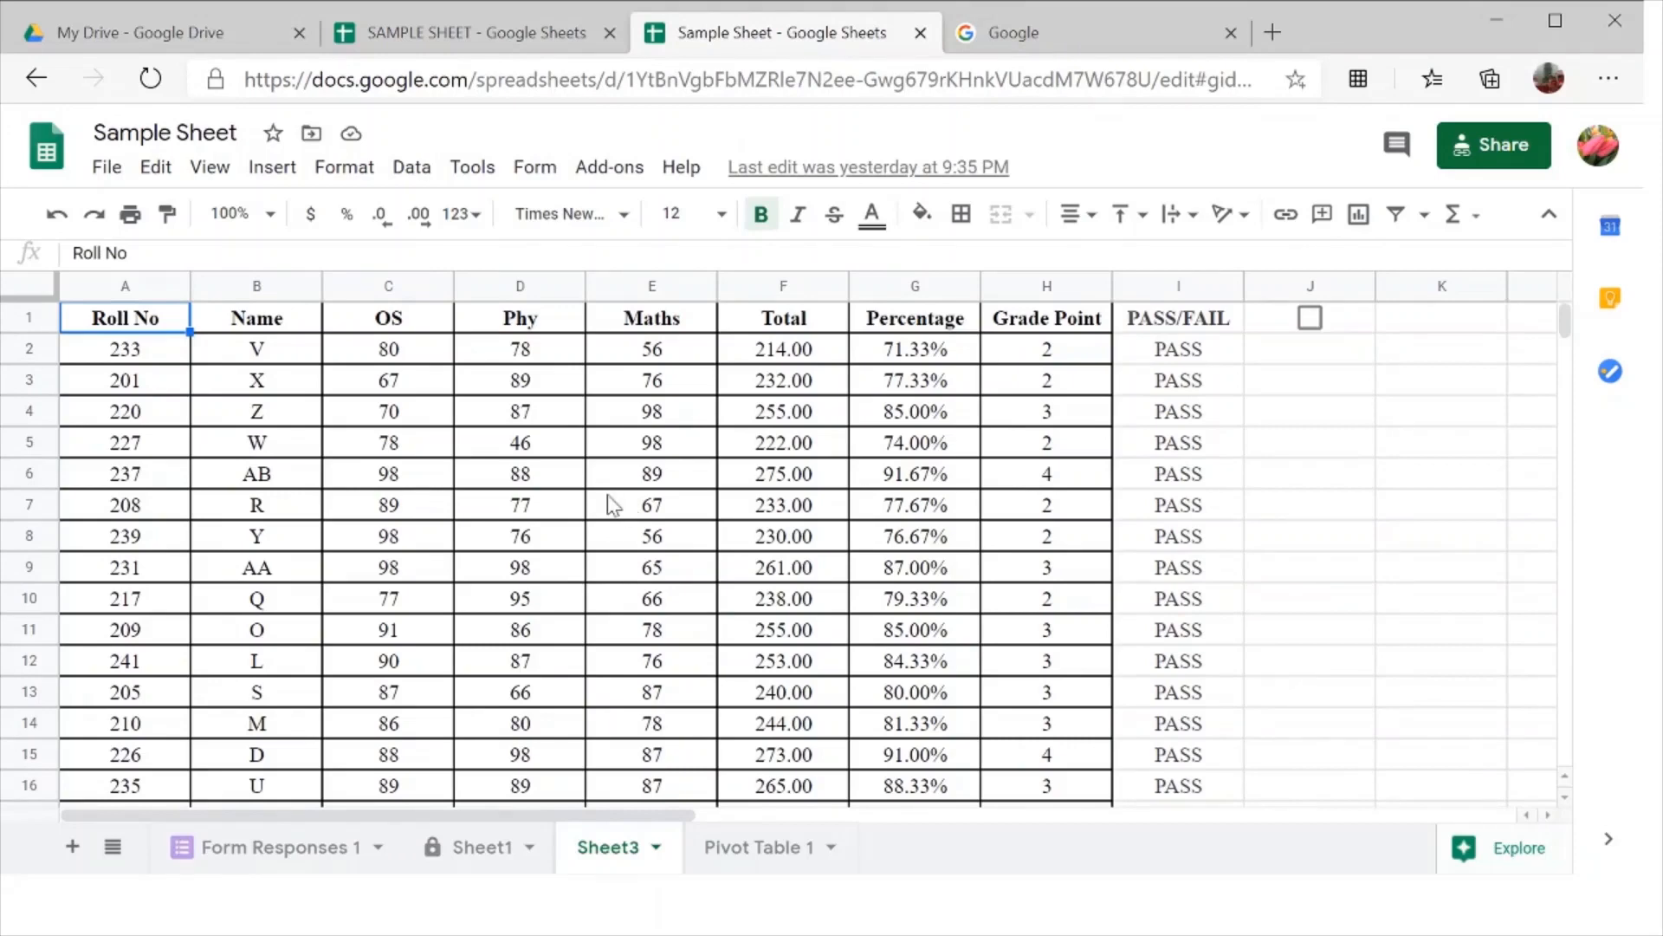
scroll(613, 504, "down", 1)
scroll(613, 504, "up", 1)
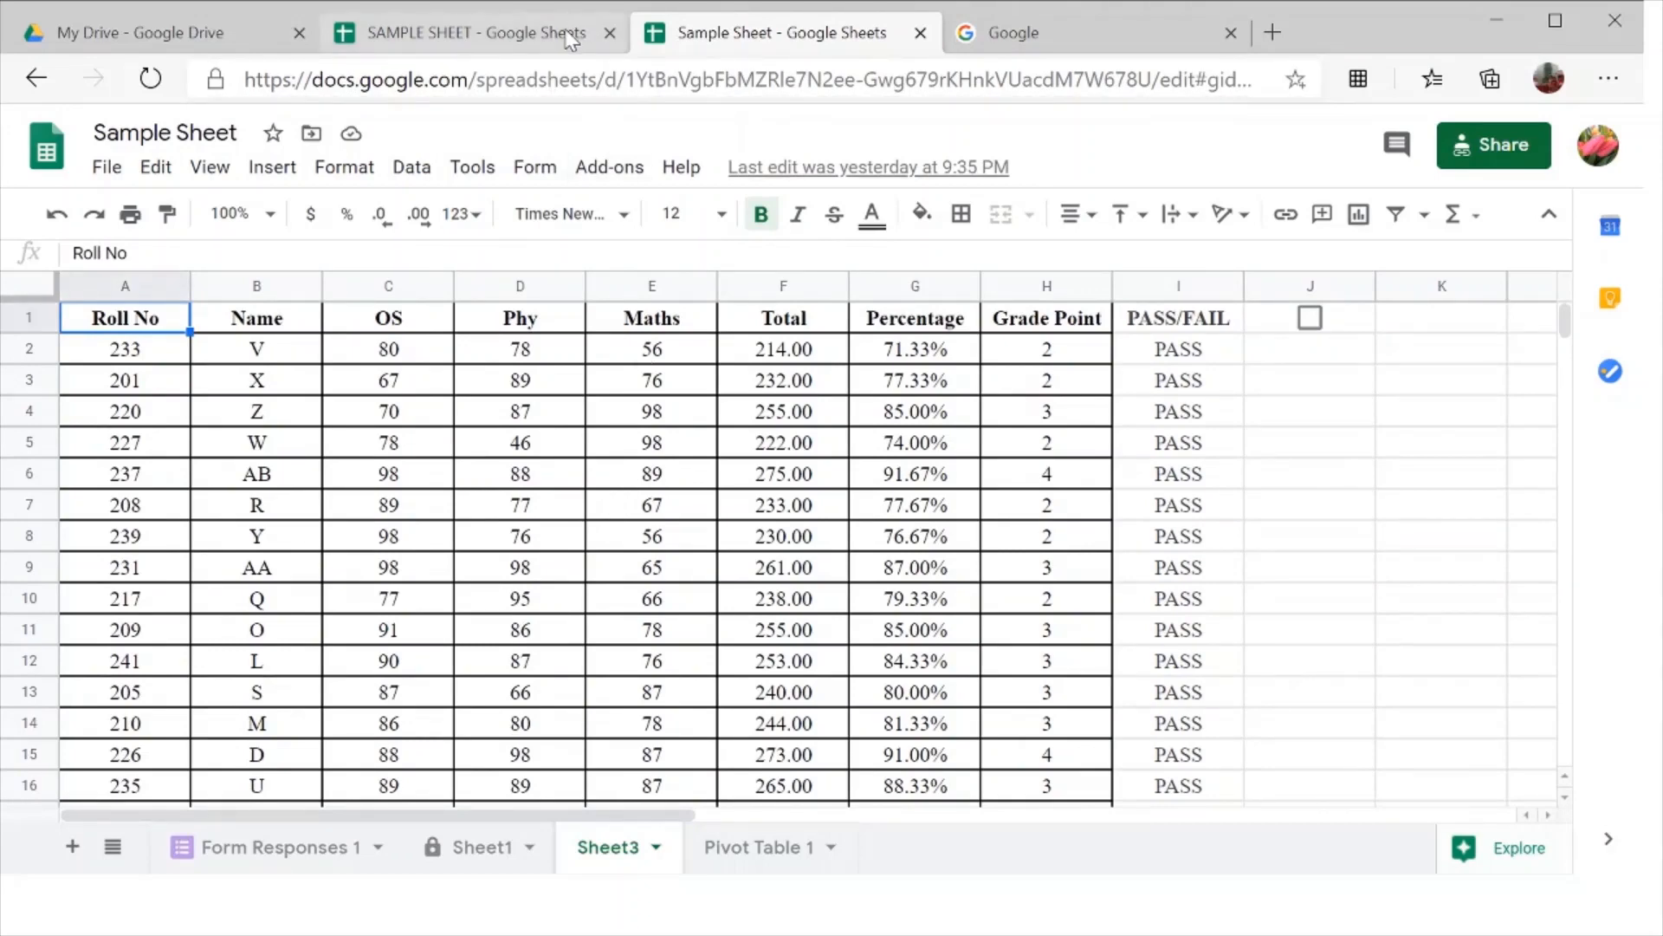
left_click(139, 383)
left_click(128, 331)
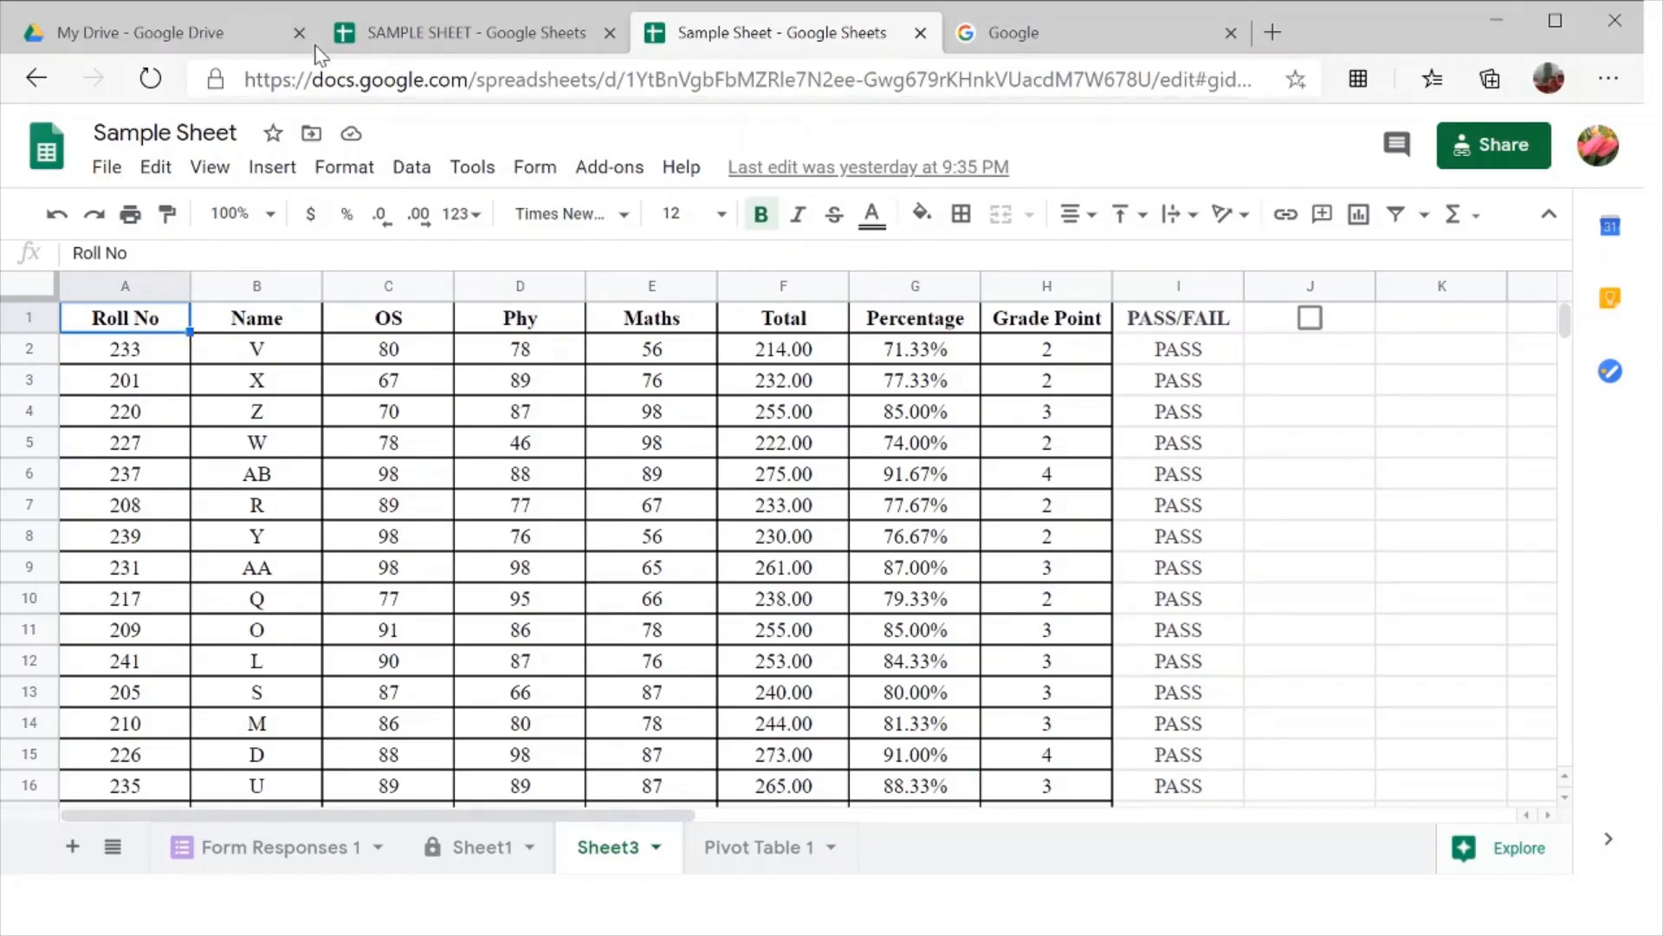
- In the SAMPLE SHEET file, fill the content of cell A4 down through A12
left_click(467, 32)
left_click(82, 433)
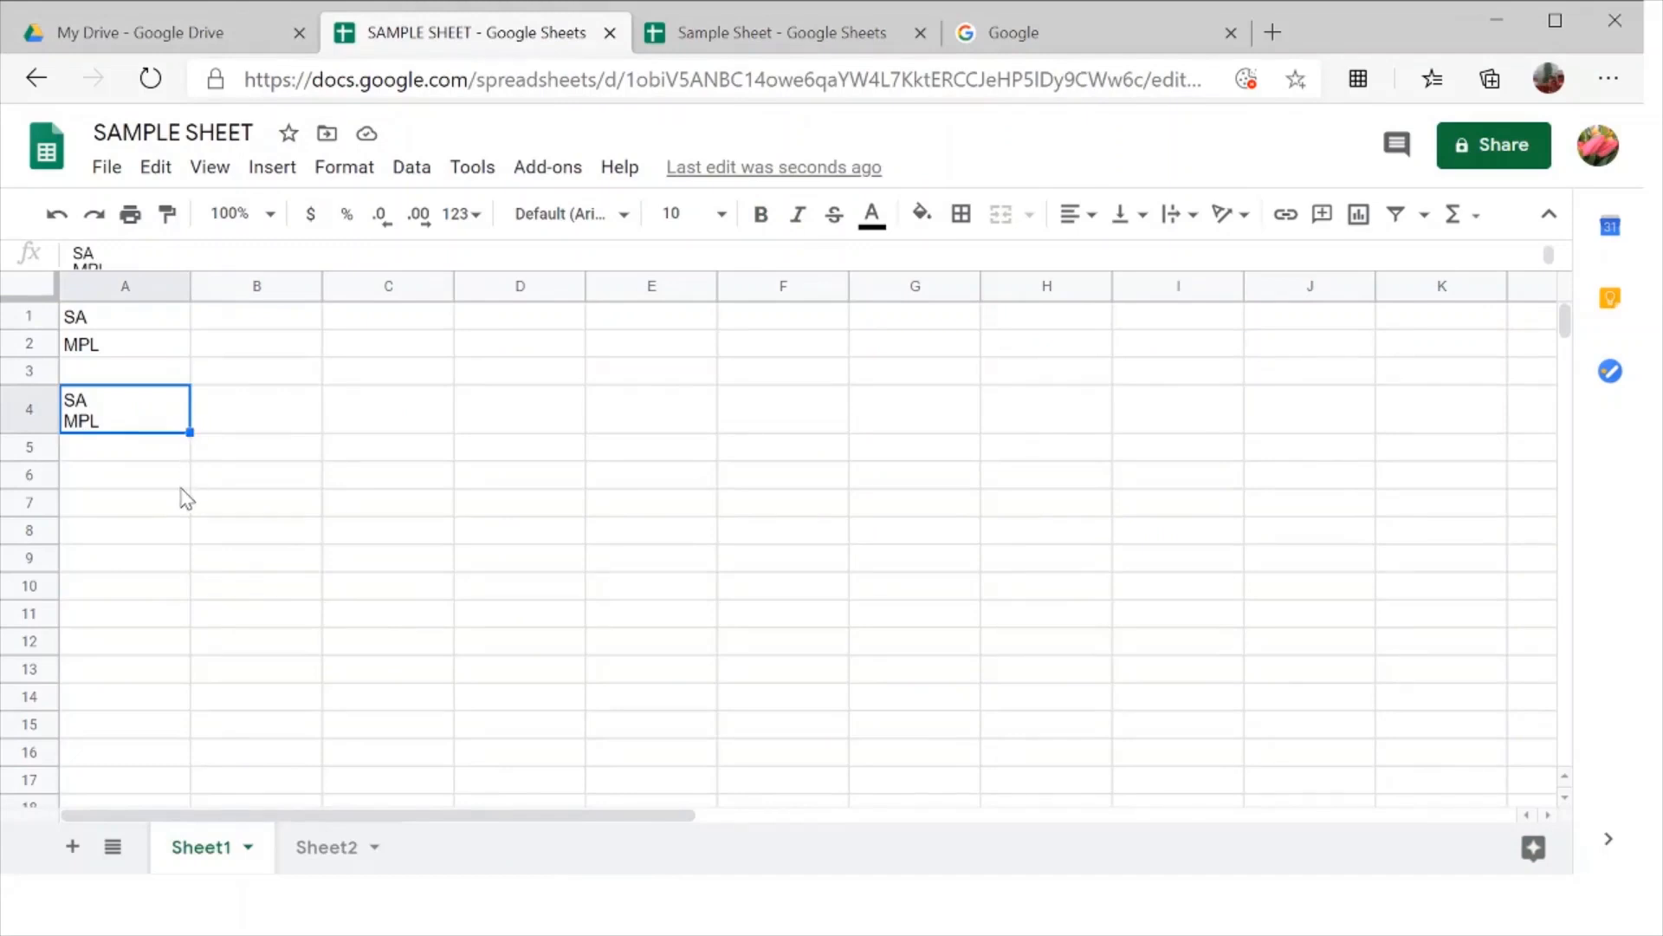
right_click(174, 420)
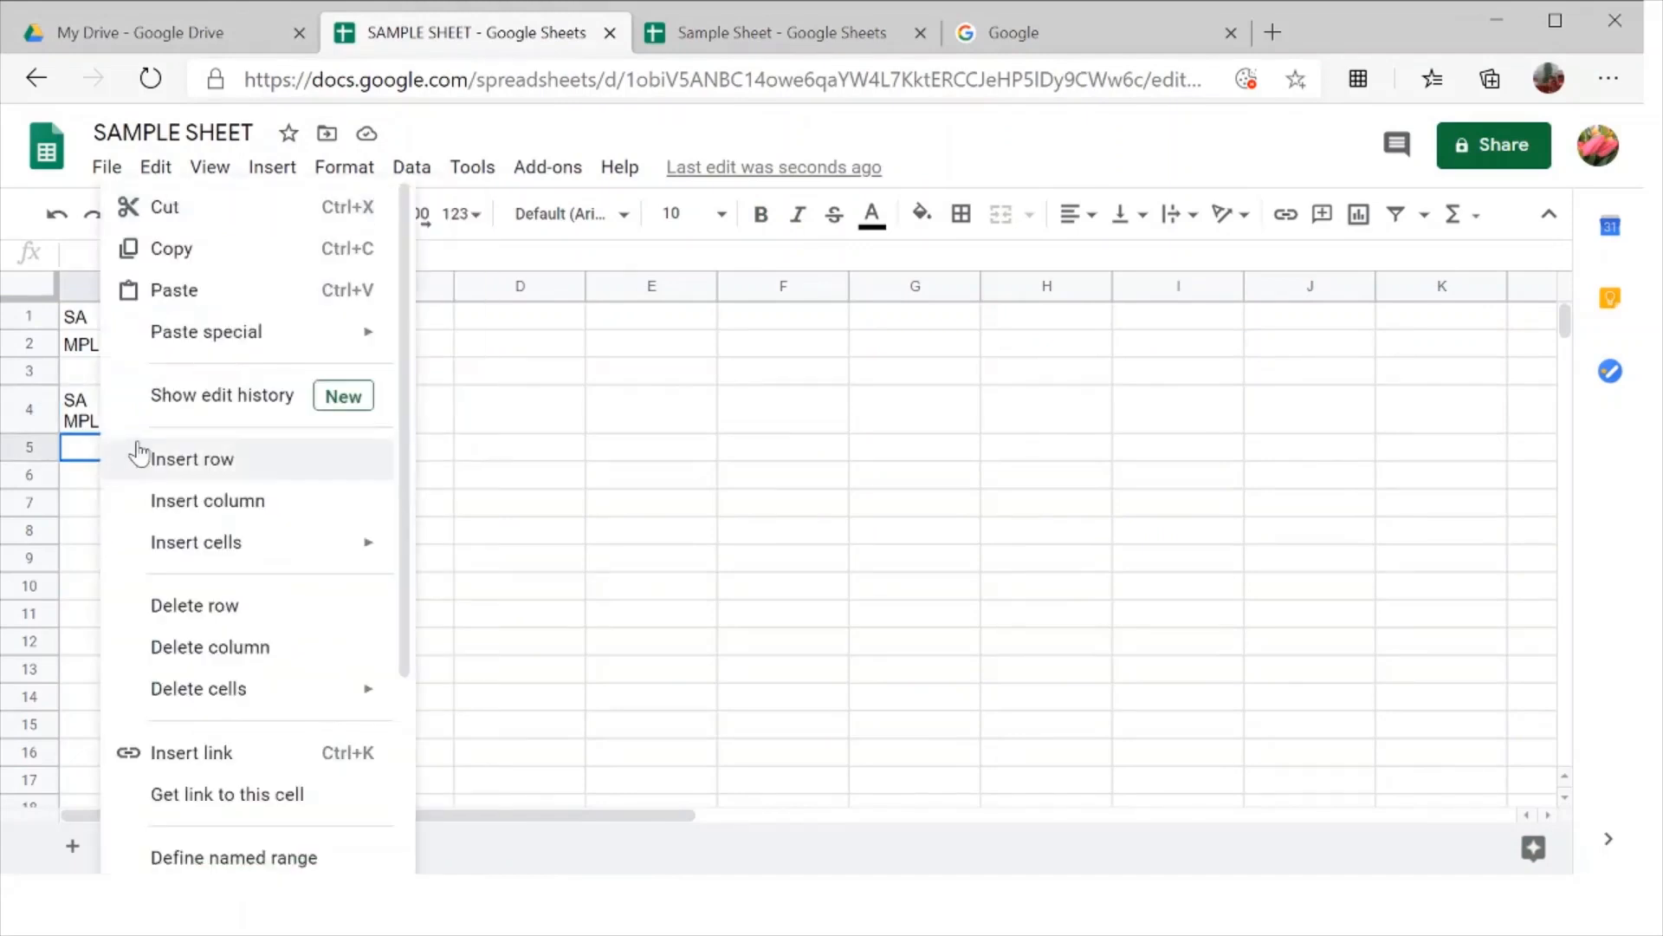
left_click(122, 414)
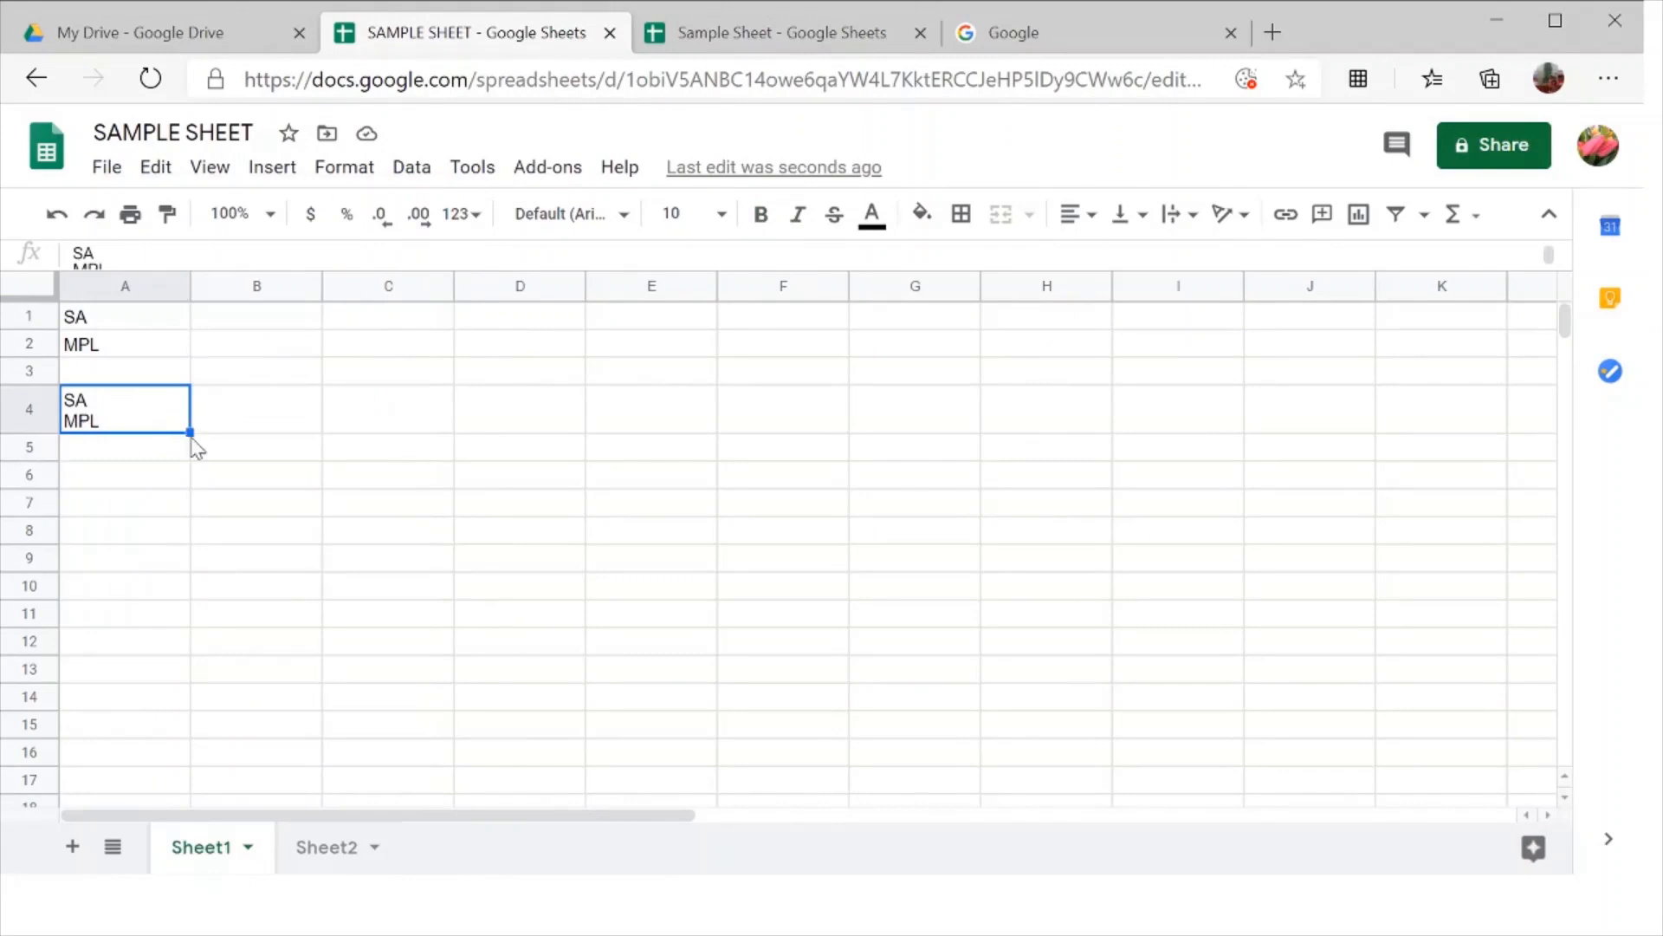
left_click_drag(190, 436, 181, 654)
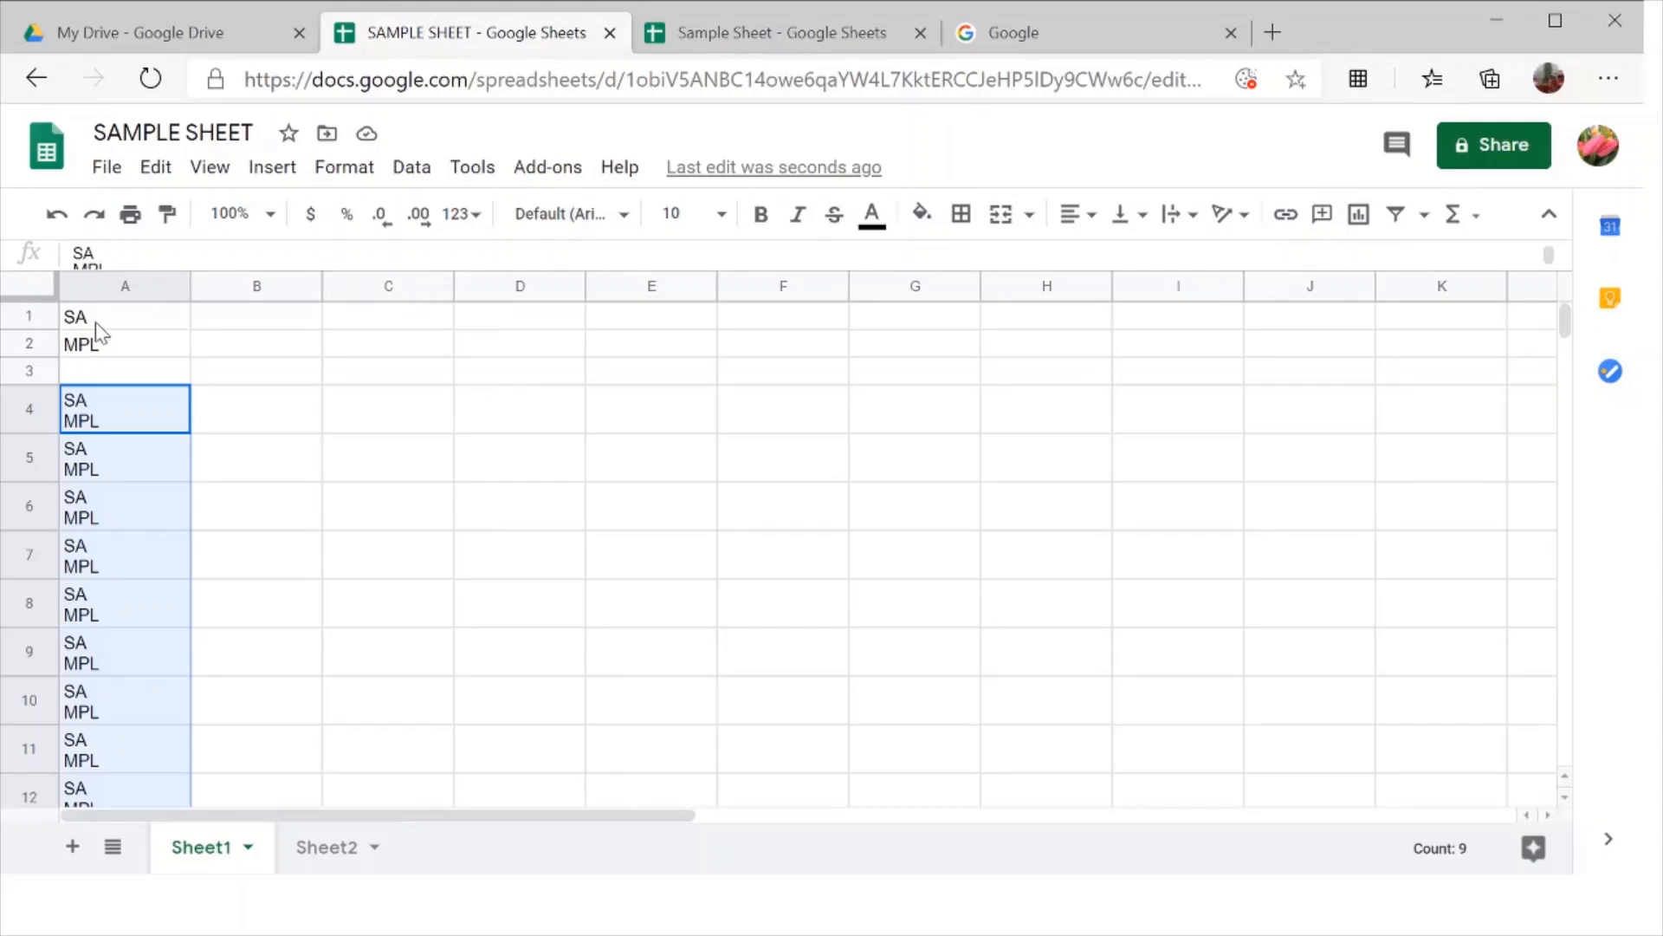
- In the Sample Sheet file, compare Sheet1 with Sheet3 and examine Sheet3's marks table across its rows and columns
left_click(700, 50)
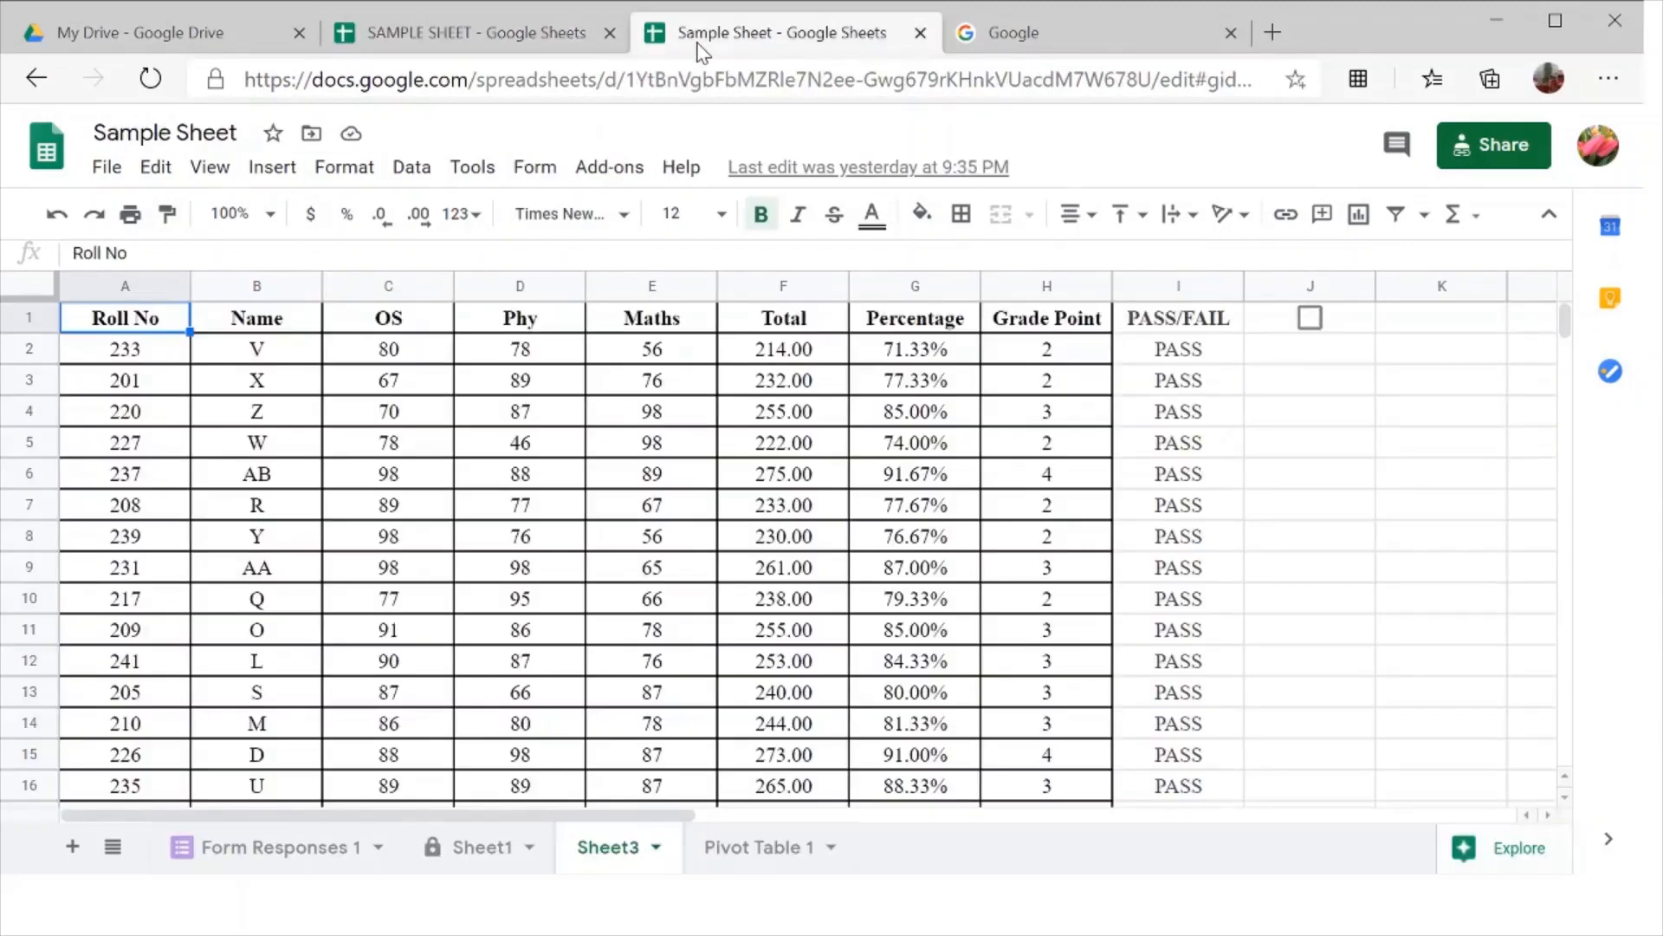
left_click(470, 862)
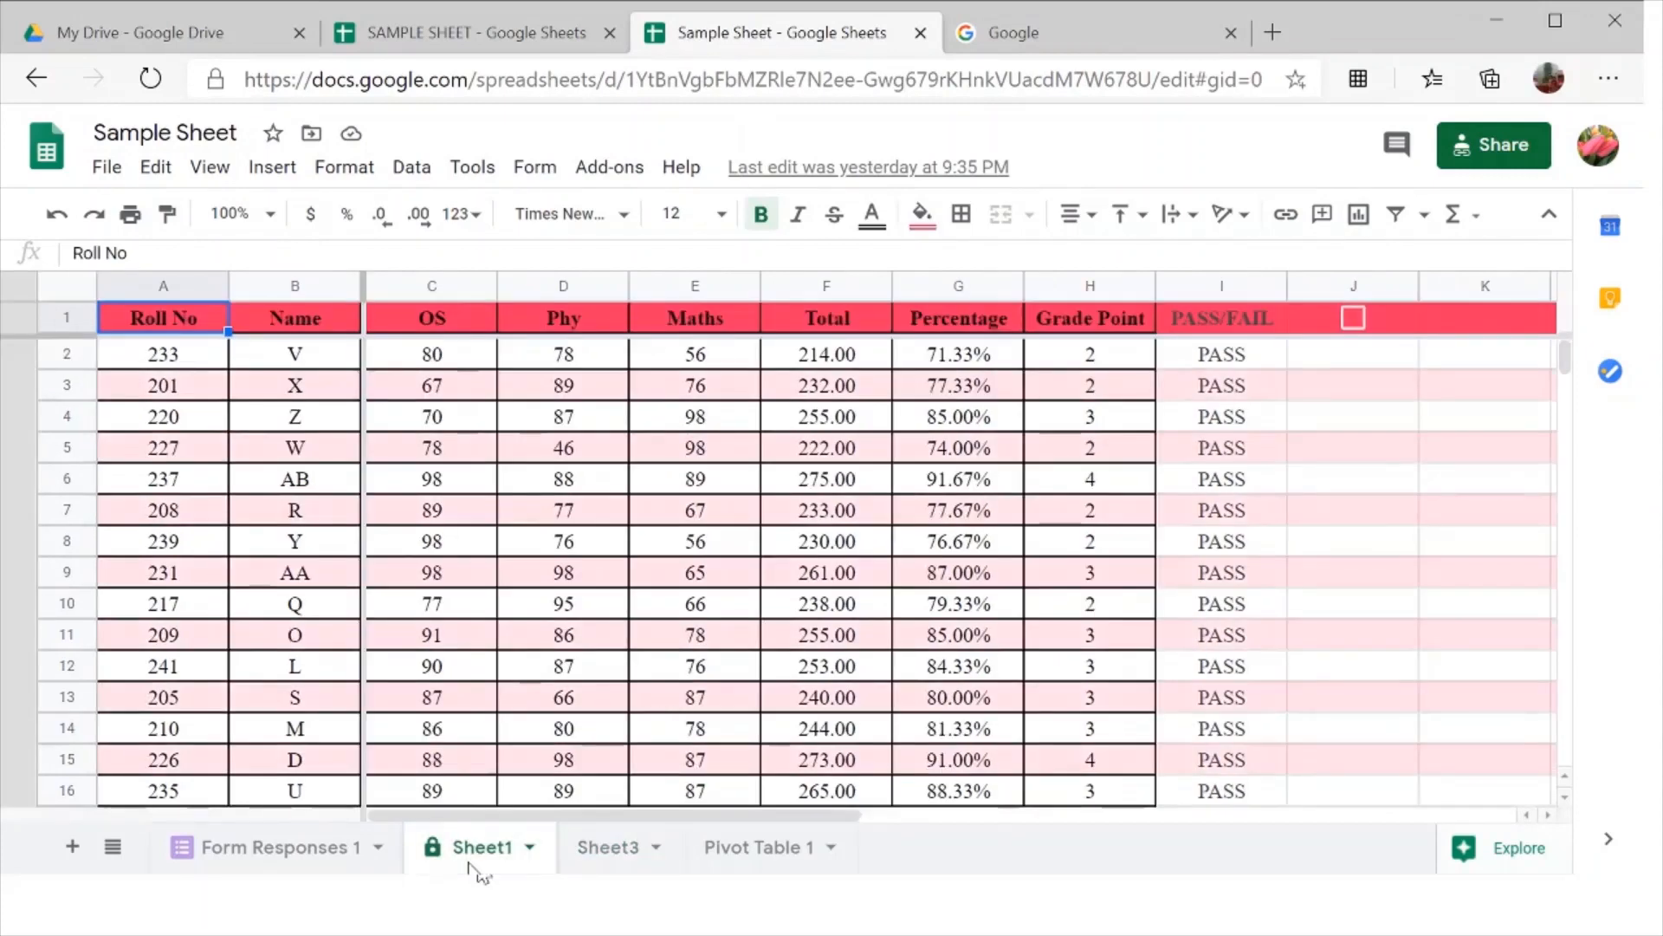
left_click(609, 851)
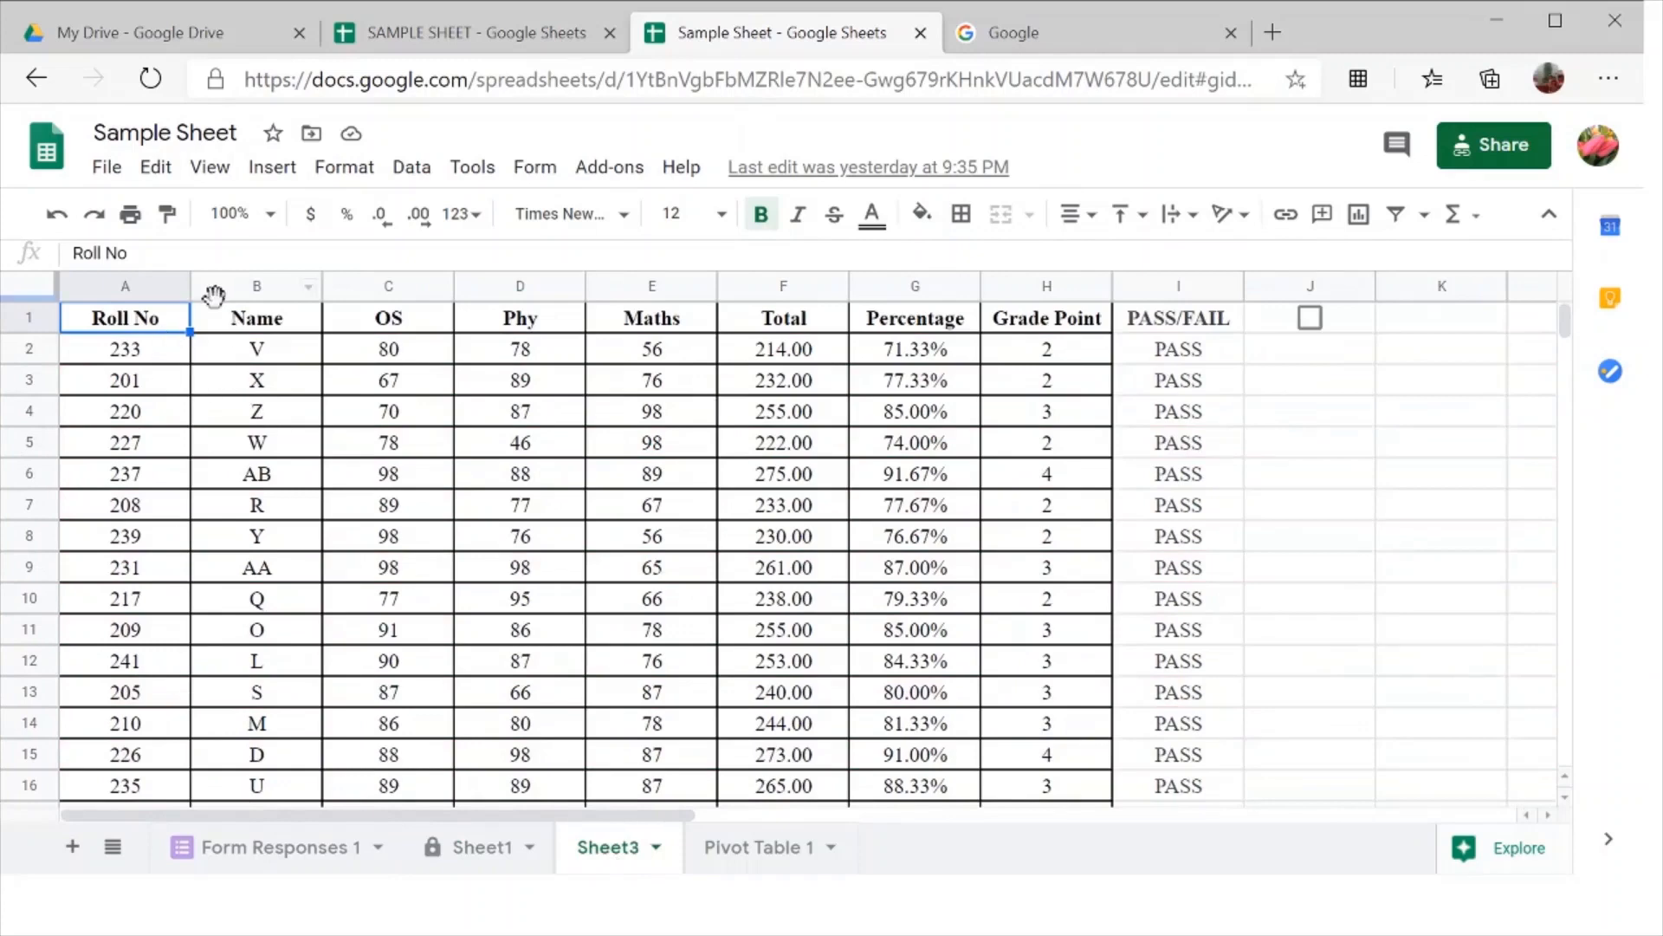
scroll(937, 448, "down", 1)
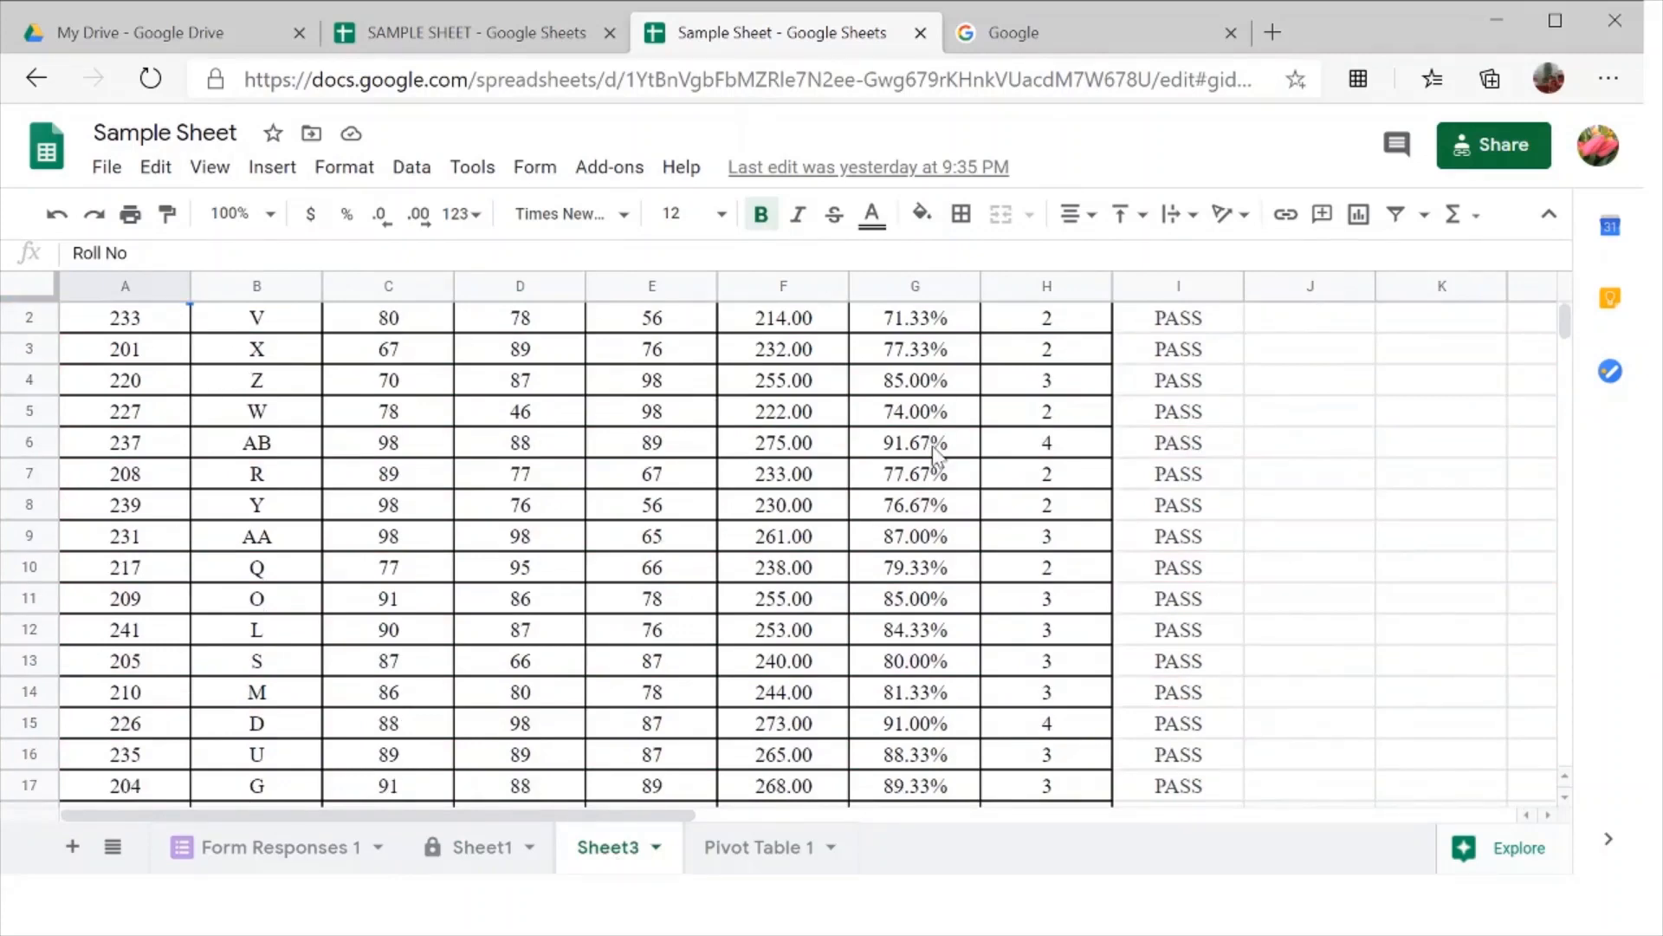
scroll(938, 449, "down", 4)
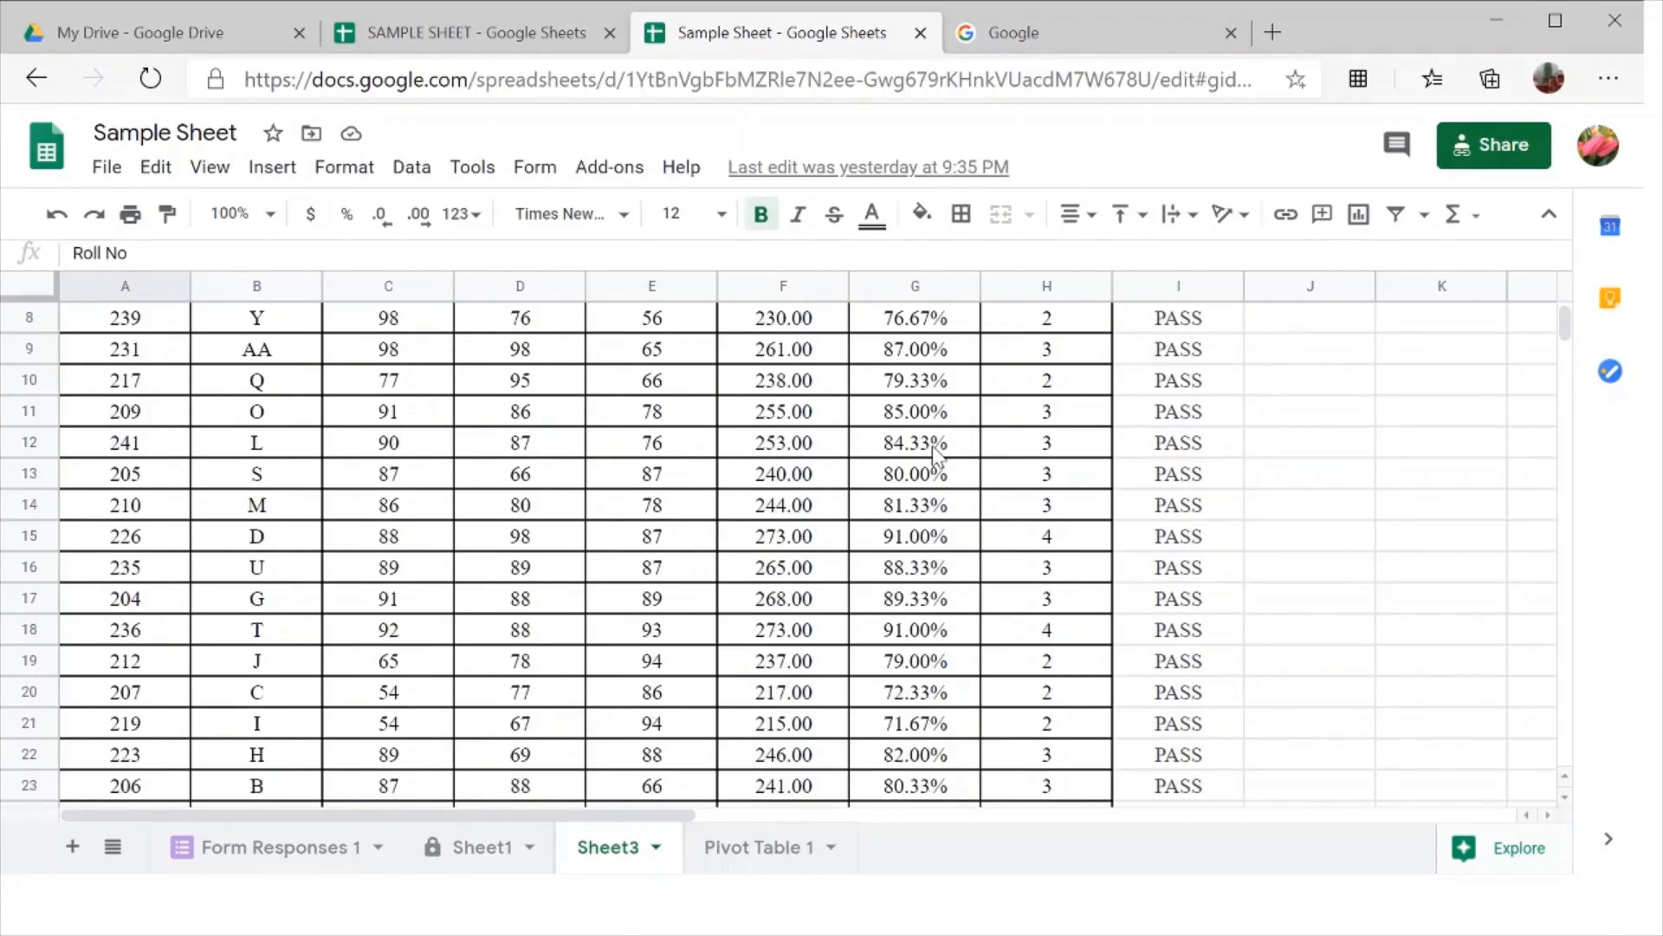
scroll(935, 450, "up", 2)
scroll(936, 450, "right", 3)
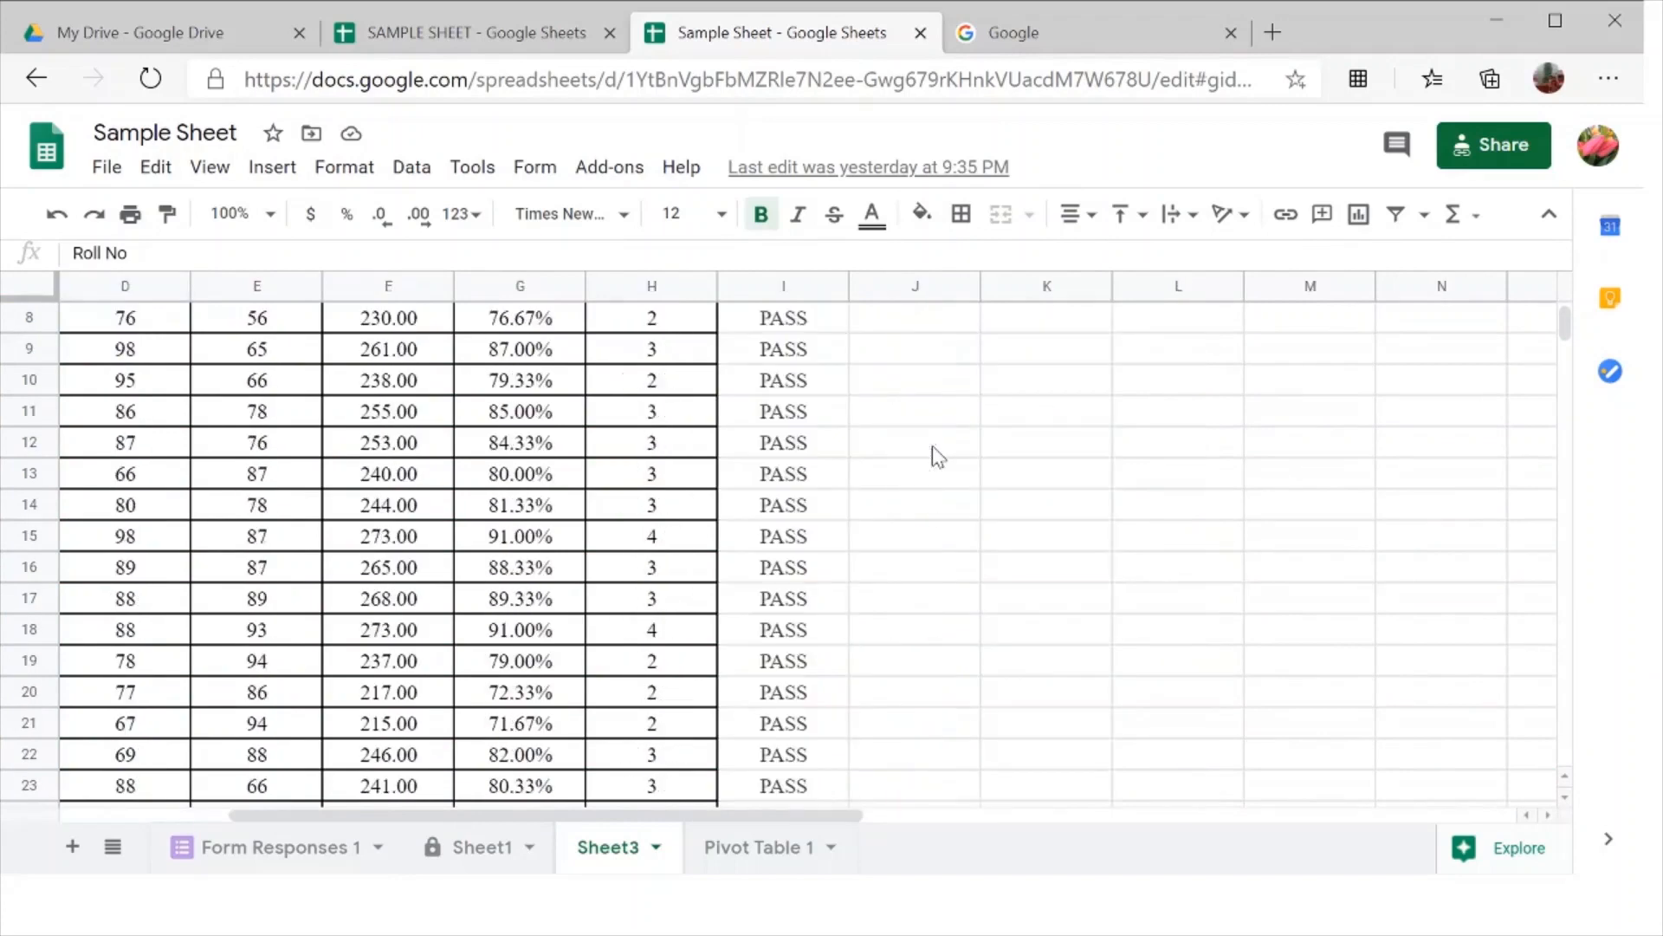
- Freeze the first row of Sheet3 so the marks table's column headings stay in place
scroll(349, 481, "up", 3)
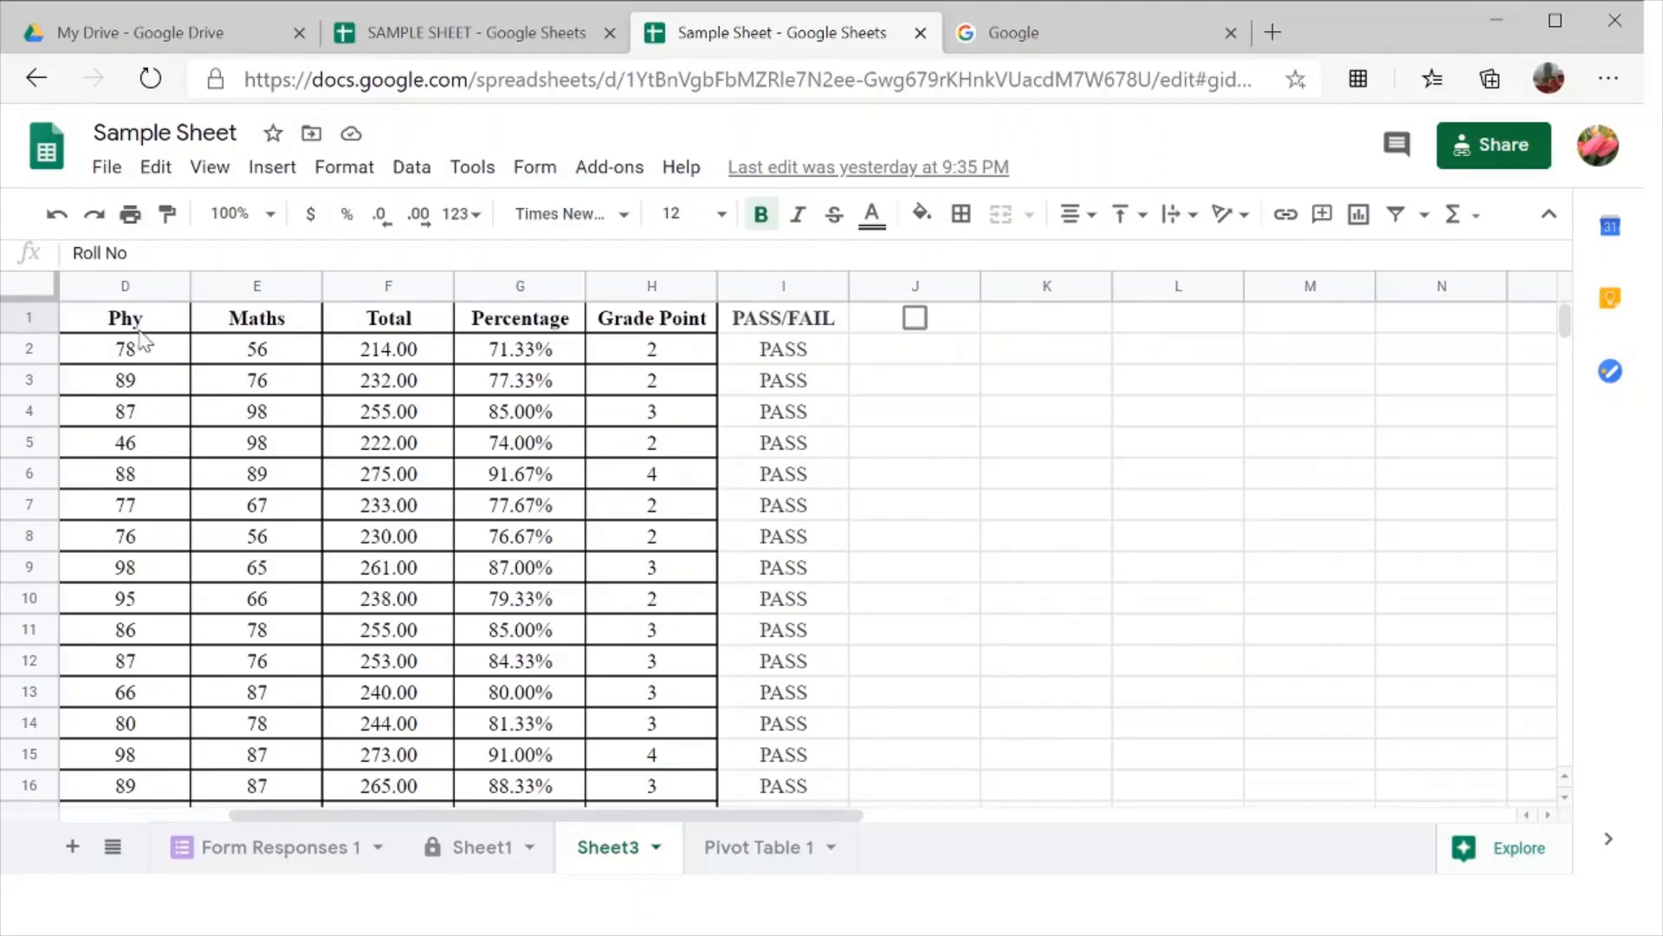
scroll(141, 341, "left", 3)
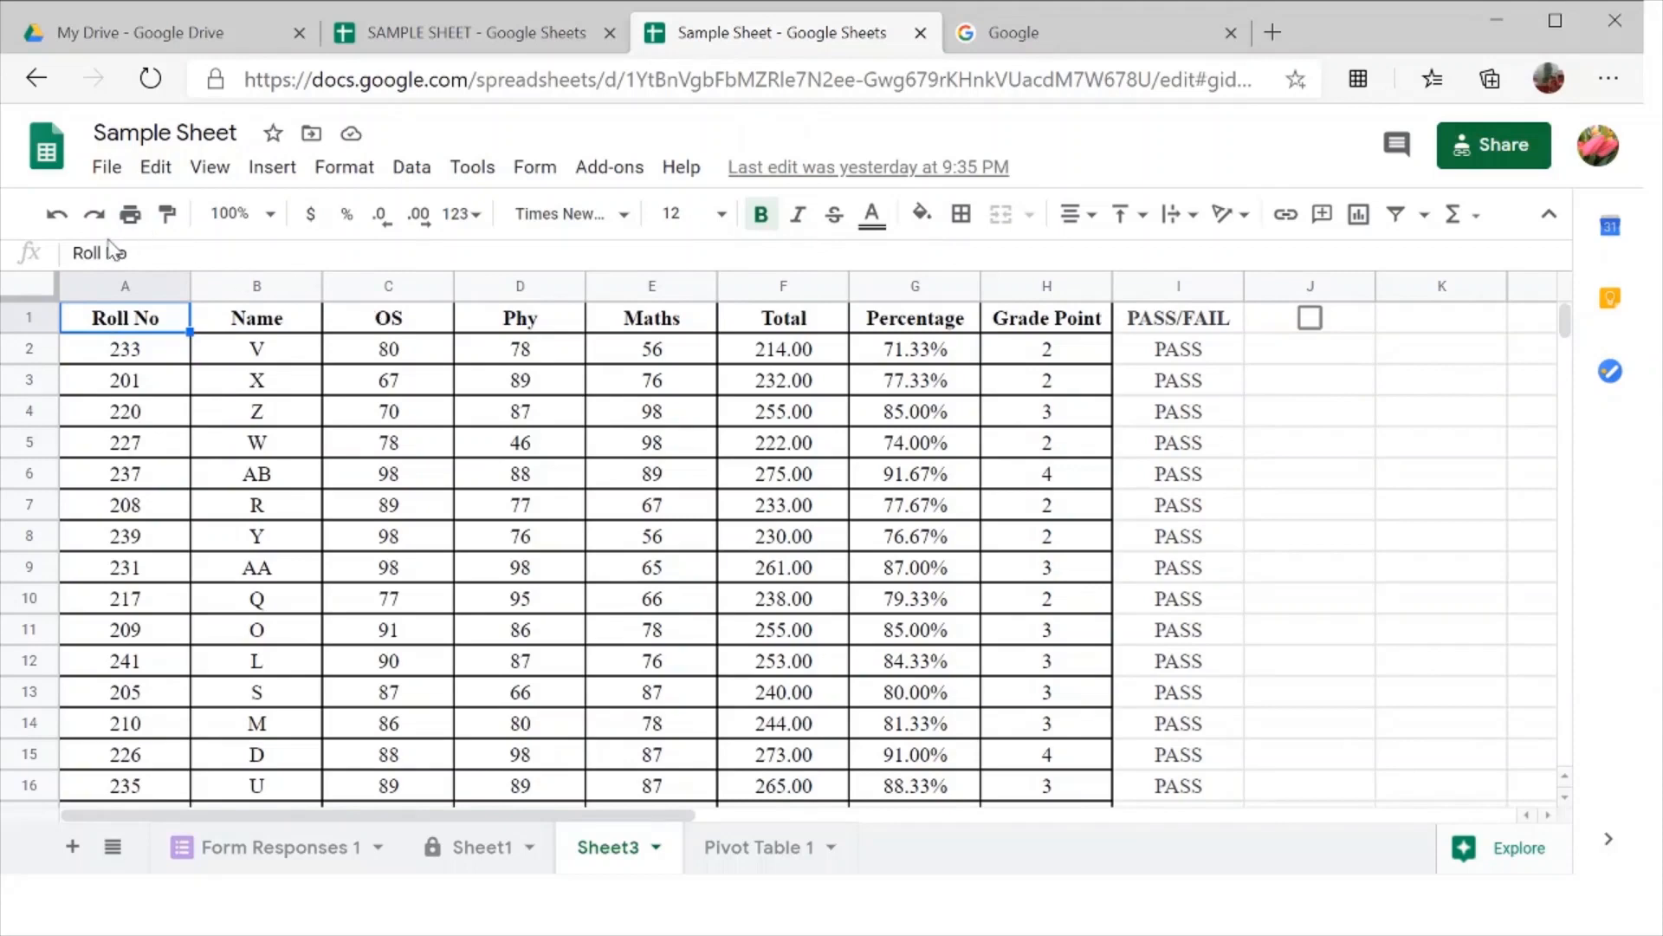
left_click(198, 179)
mouse_move(229, 221)
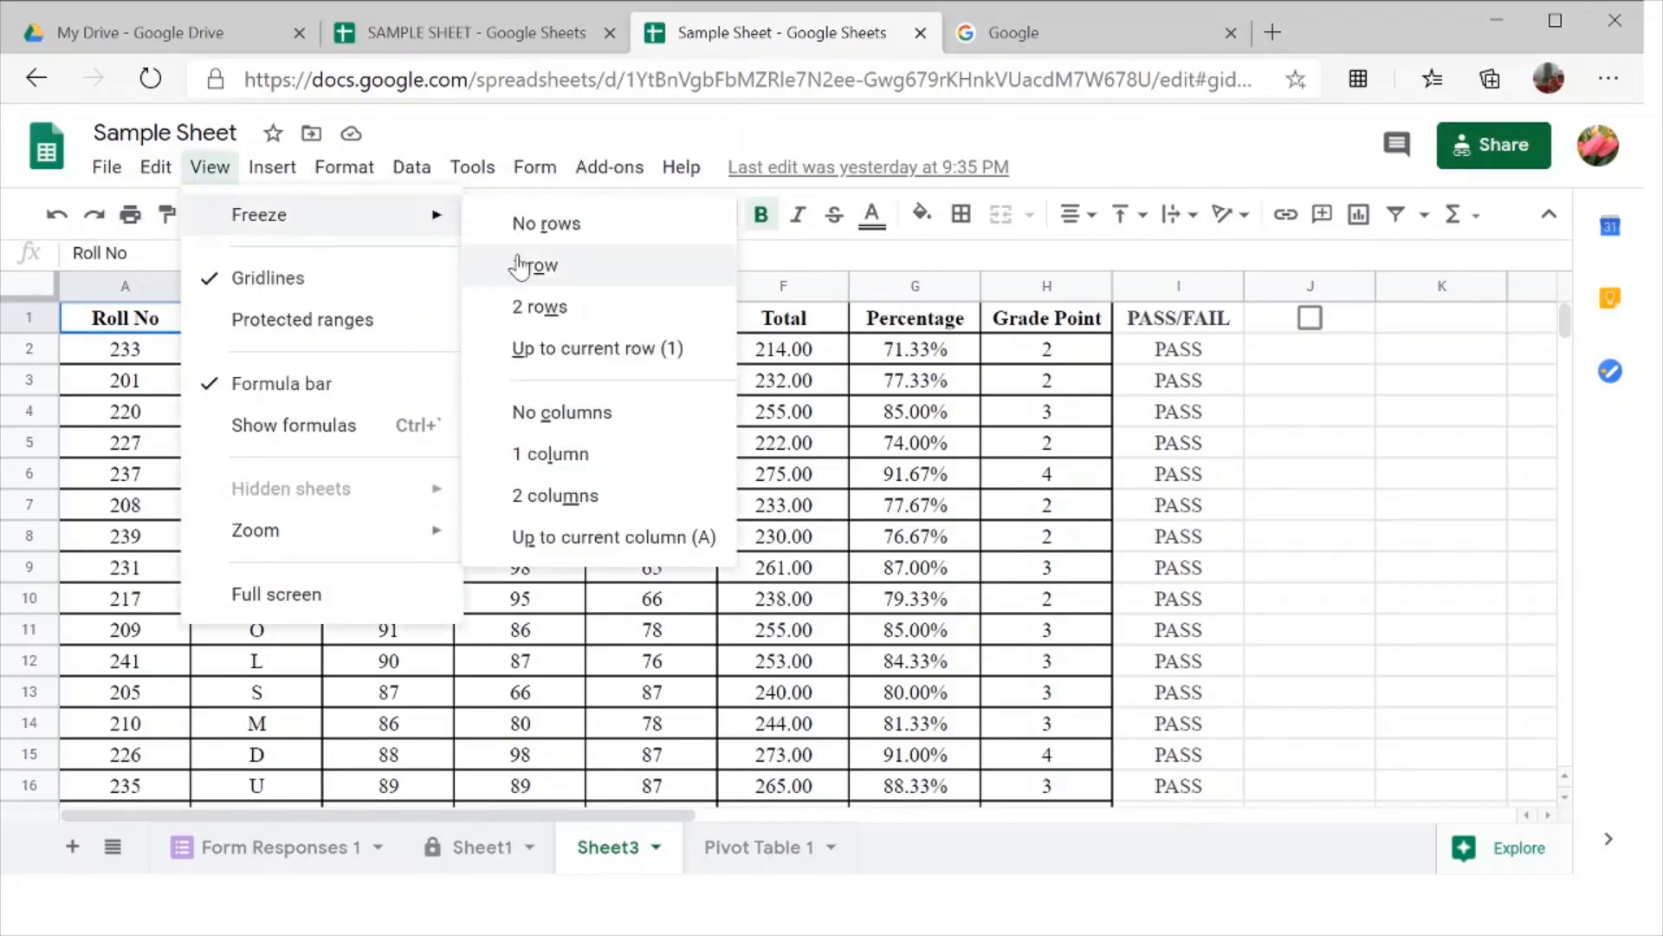
left_click(521, 266)
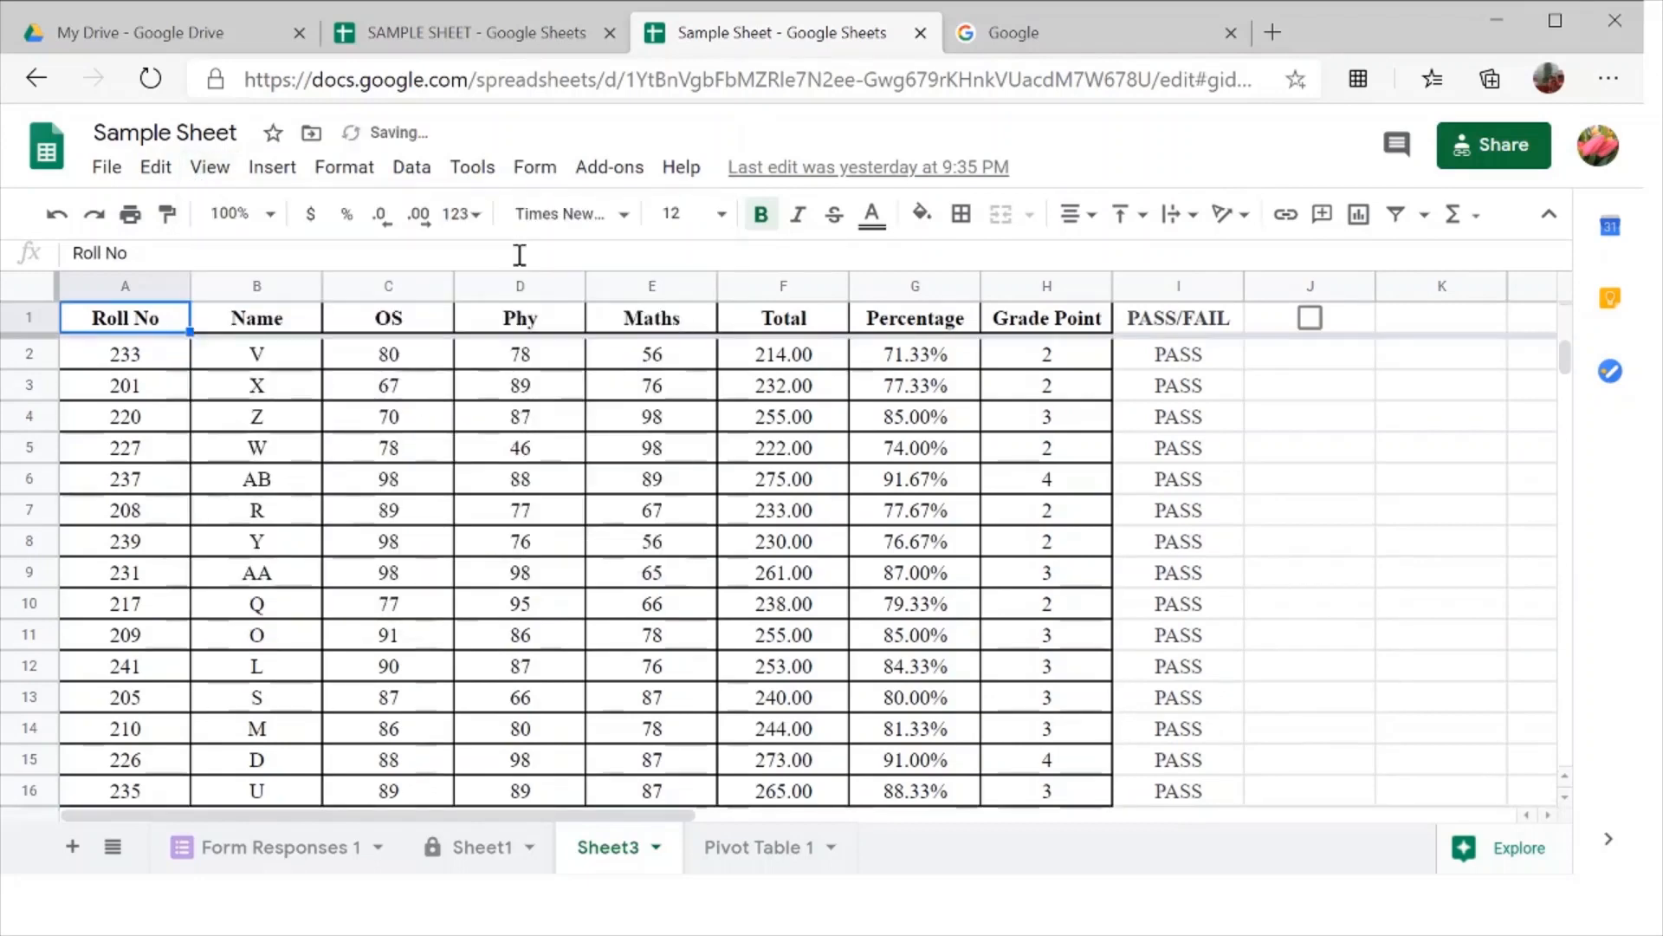
- Freeze columns A and B, Roll No and Name, of the marks table and check the frozen area against the rows below
left_click(211, 170)
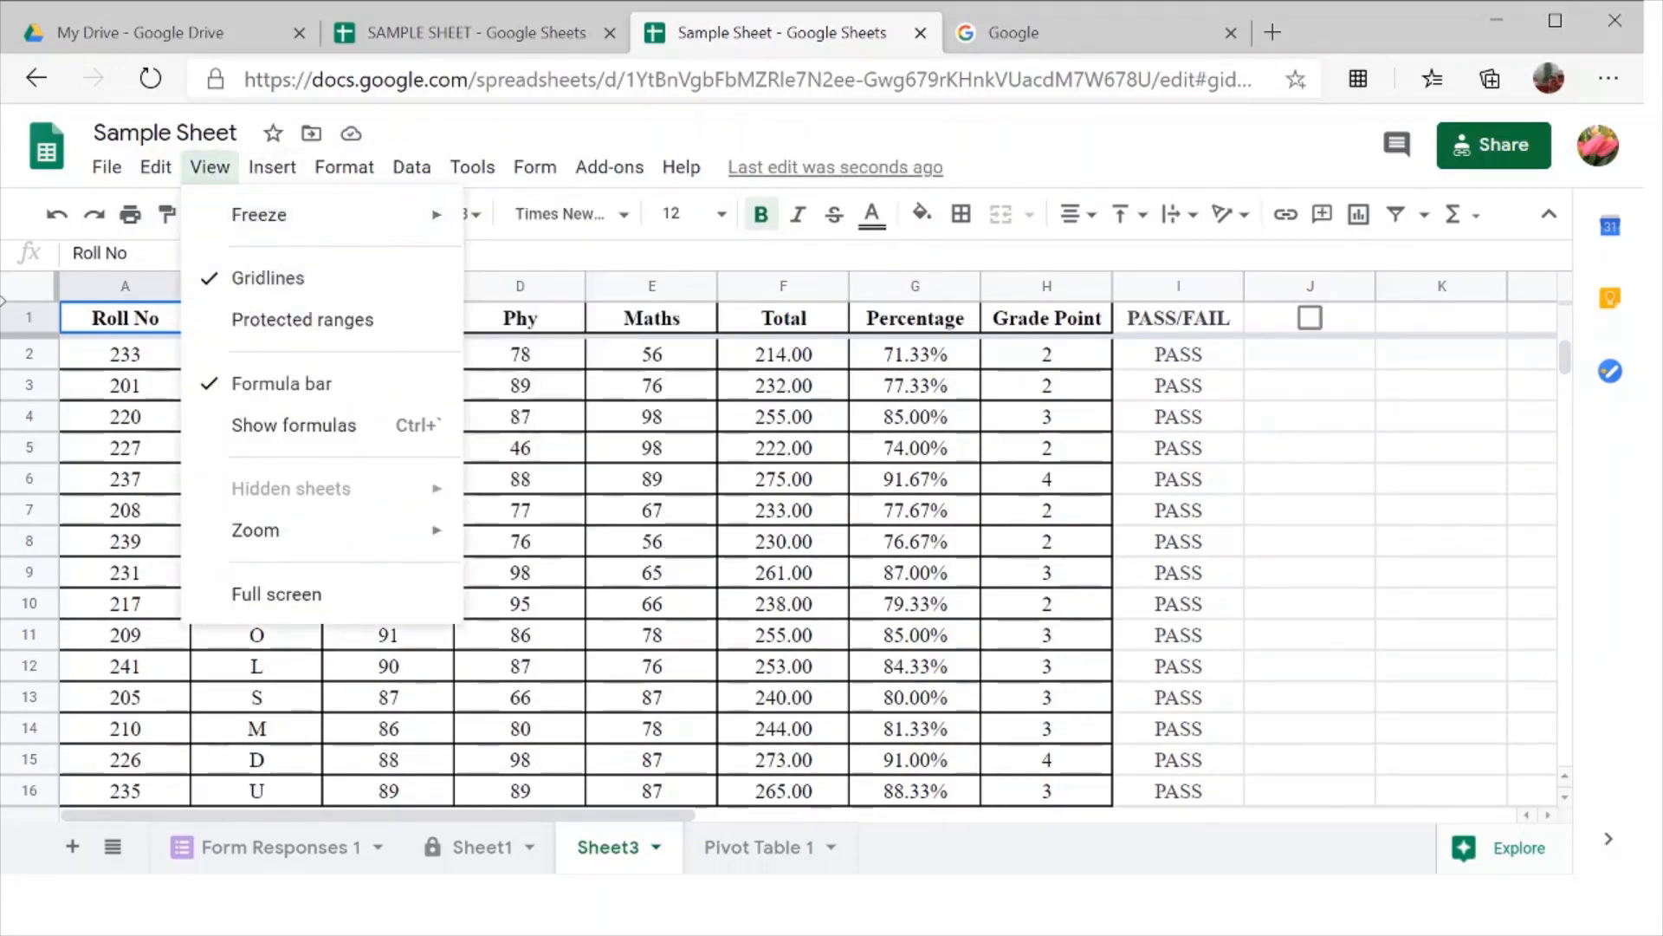
left_click(46, 297)
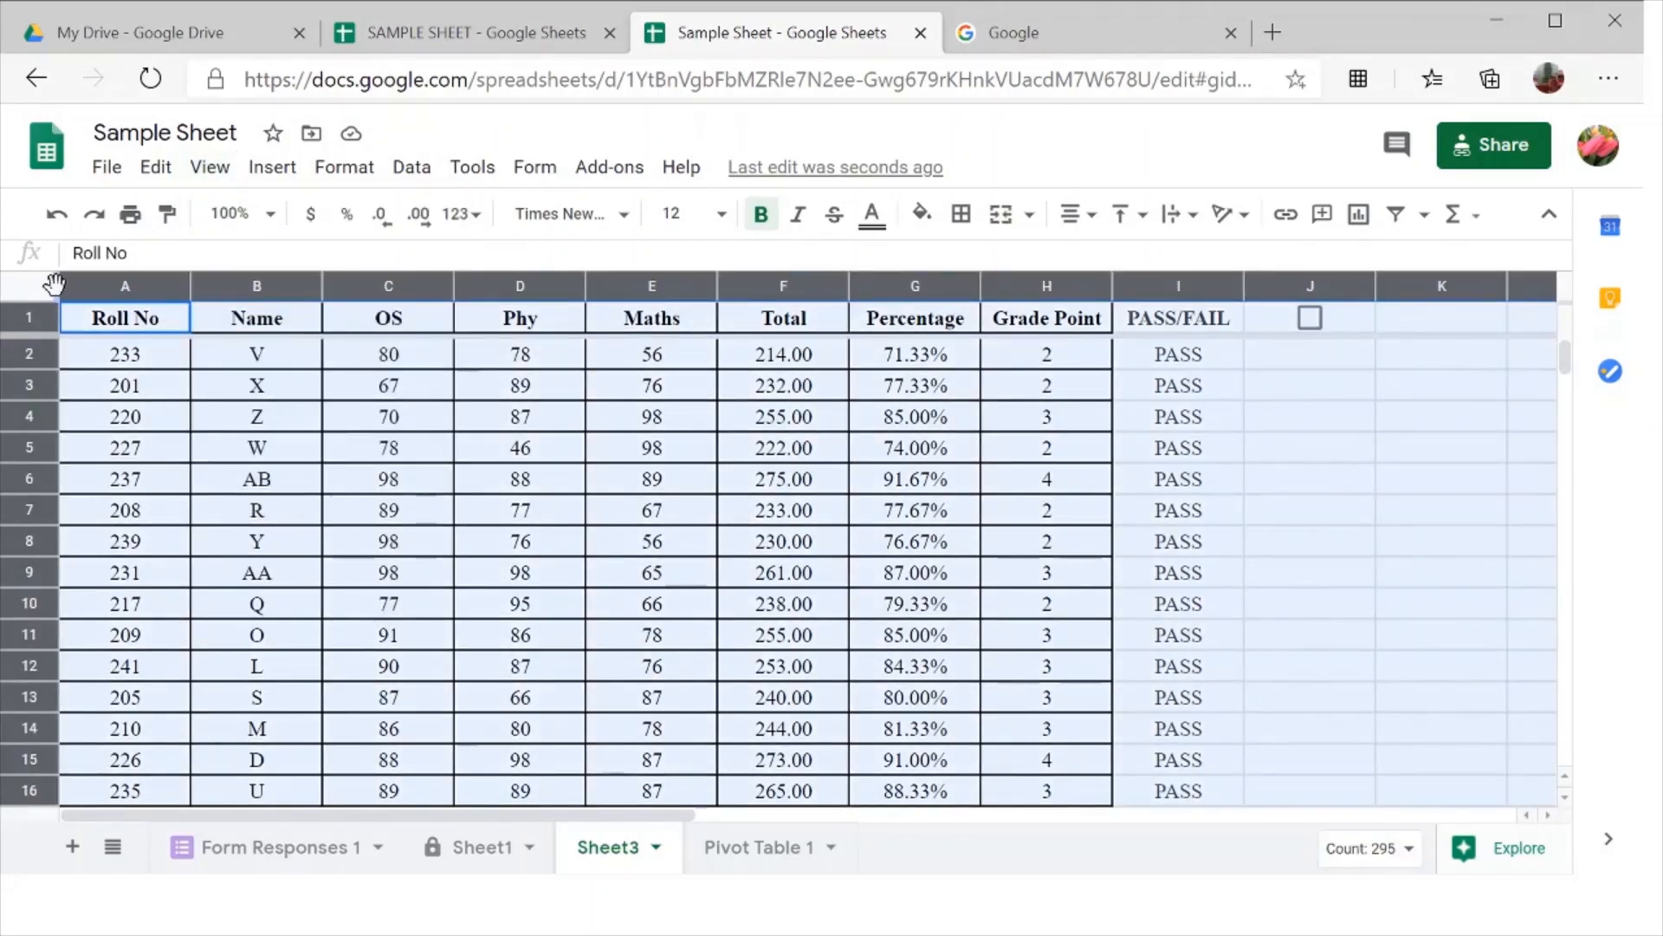
left_click_drag(118, 289, 321, 296)
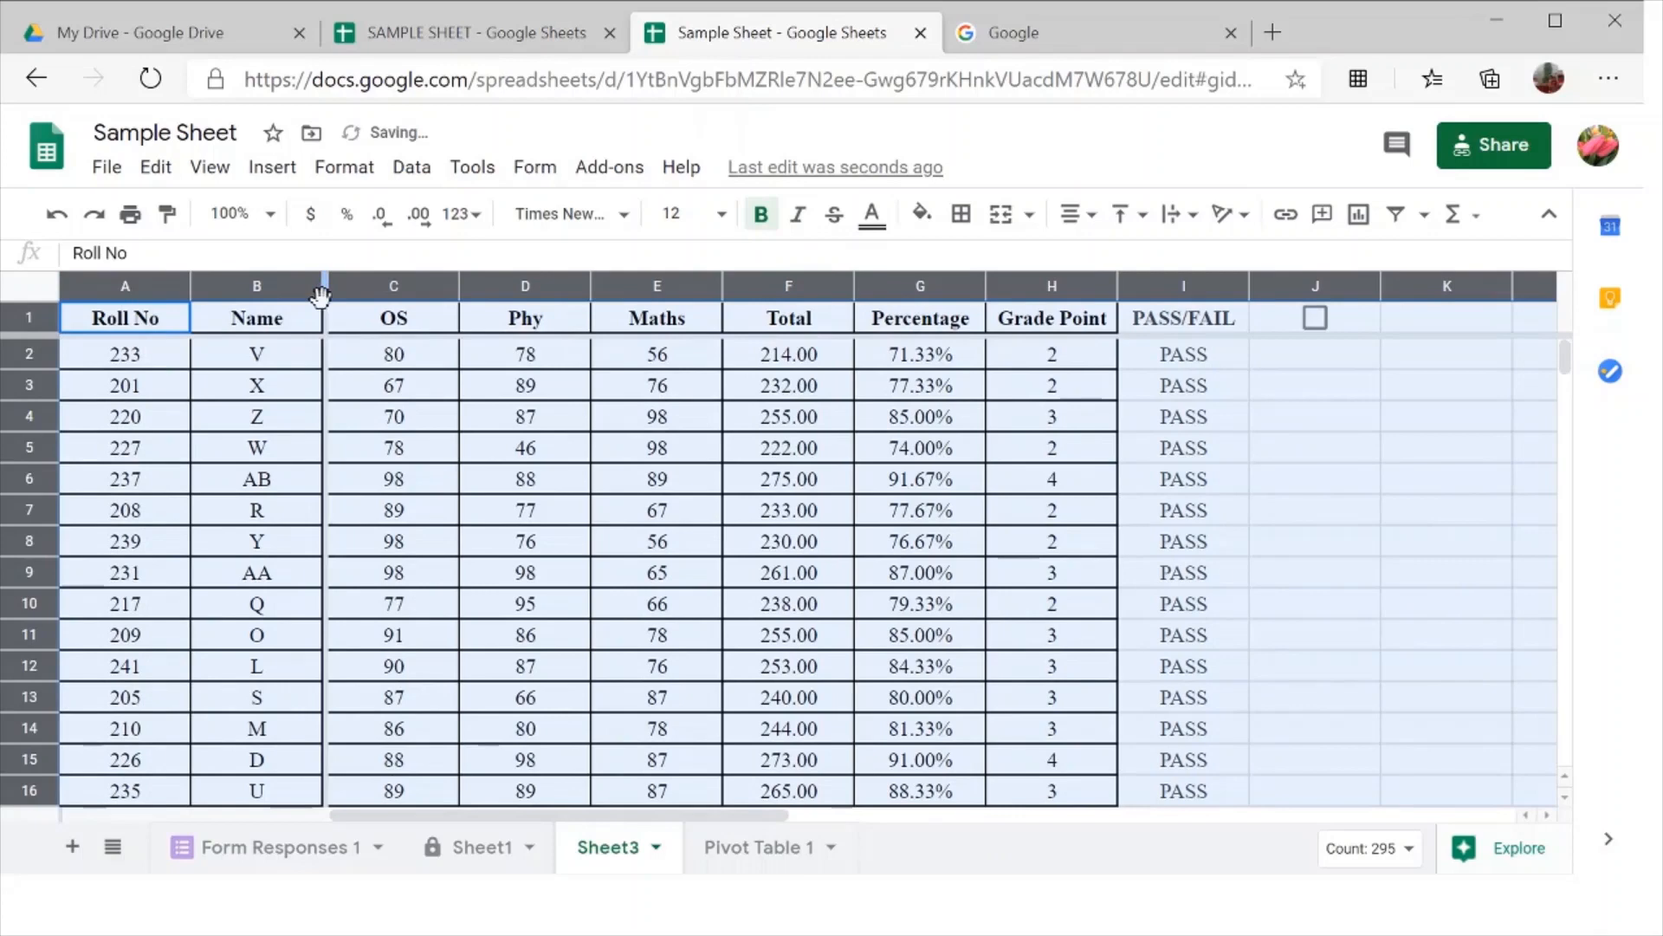
left_click(289, 421)
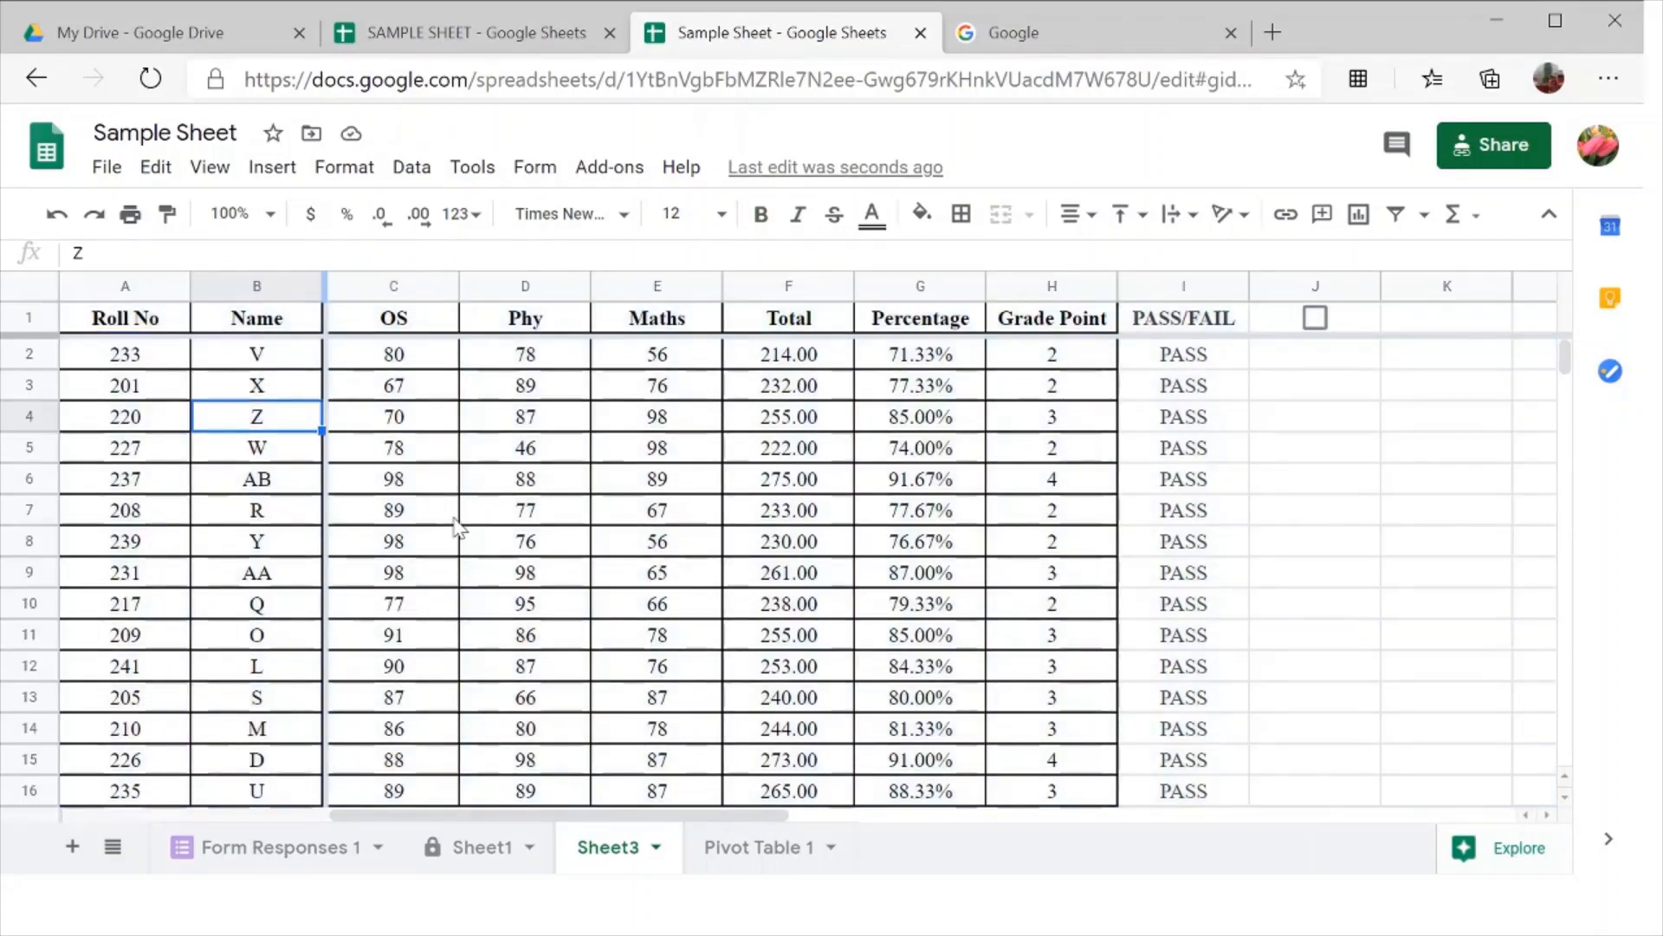
scroll(457, 524, "down", 1)
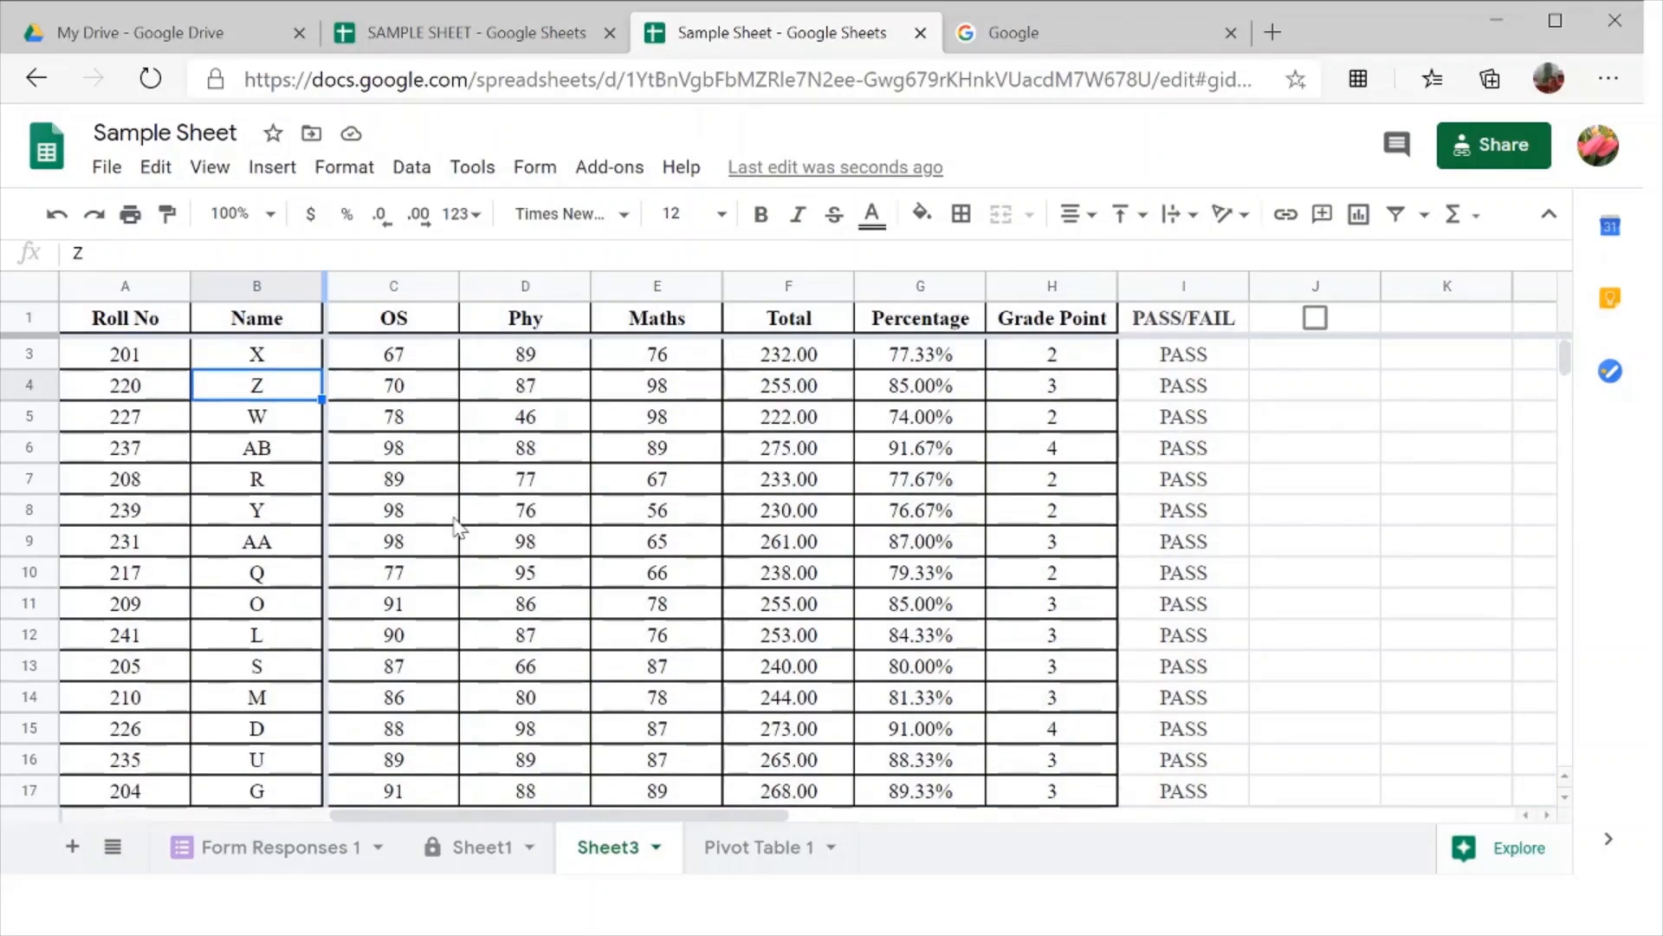
- Try the dollar currency format on the OS mark in cell C3 and undo it
left_click(396, 355)
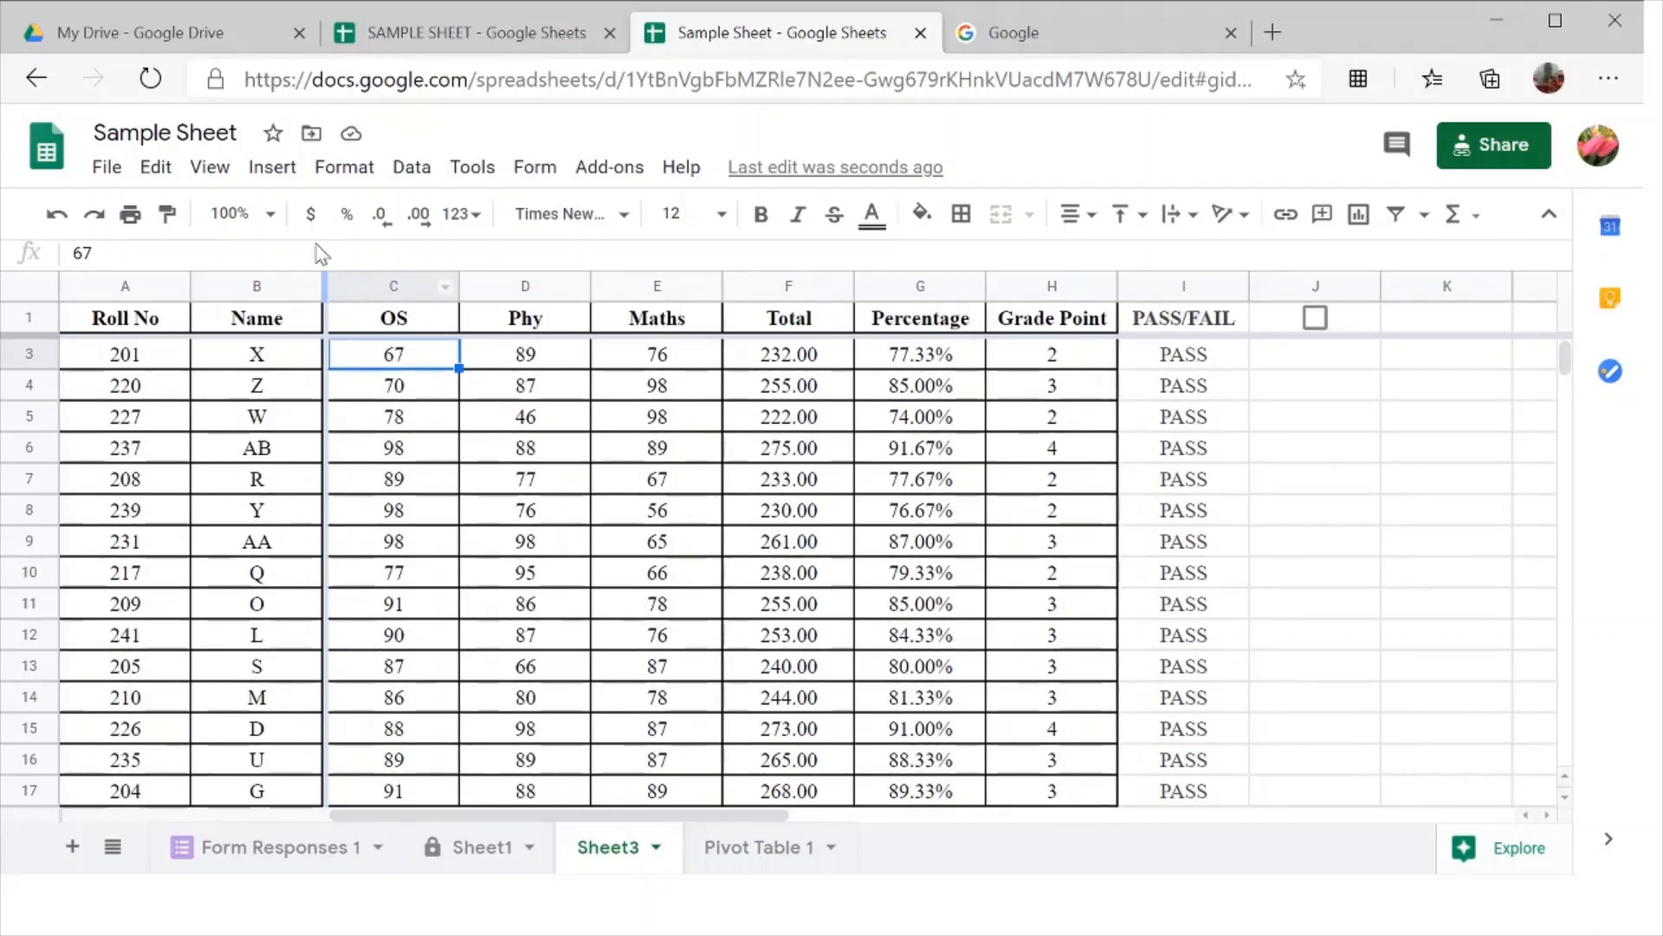
left_click(311, 216)
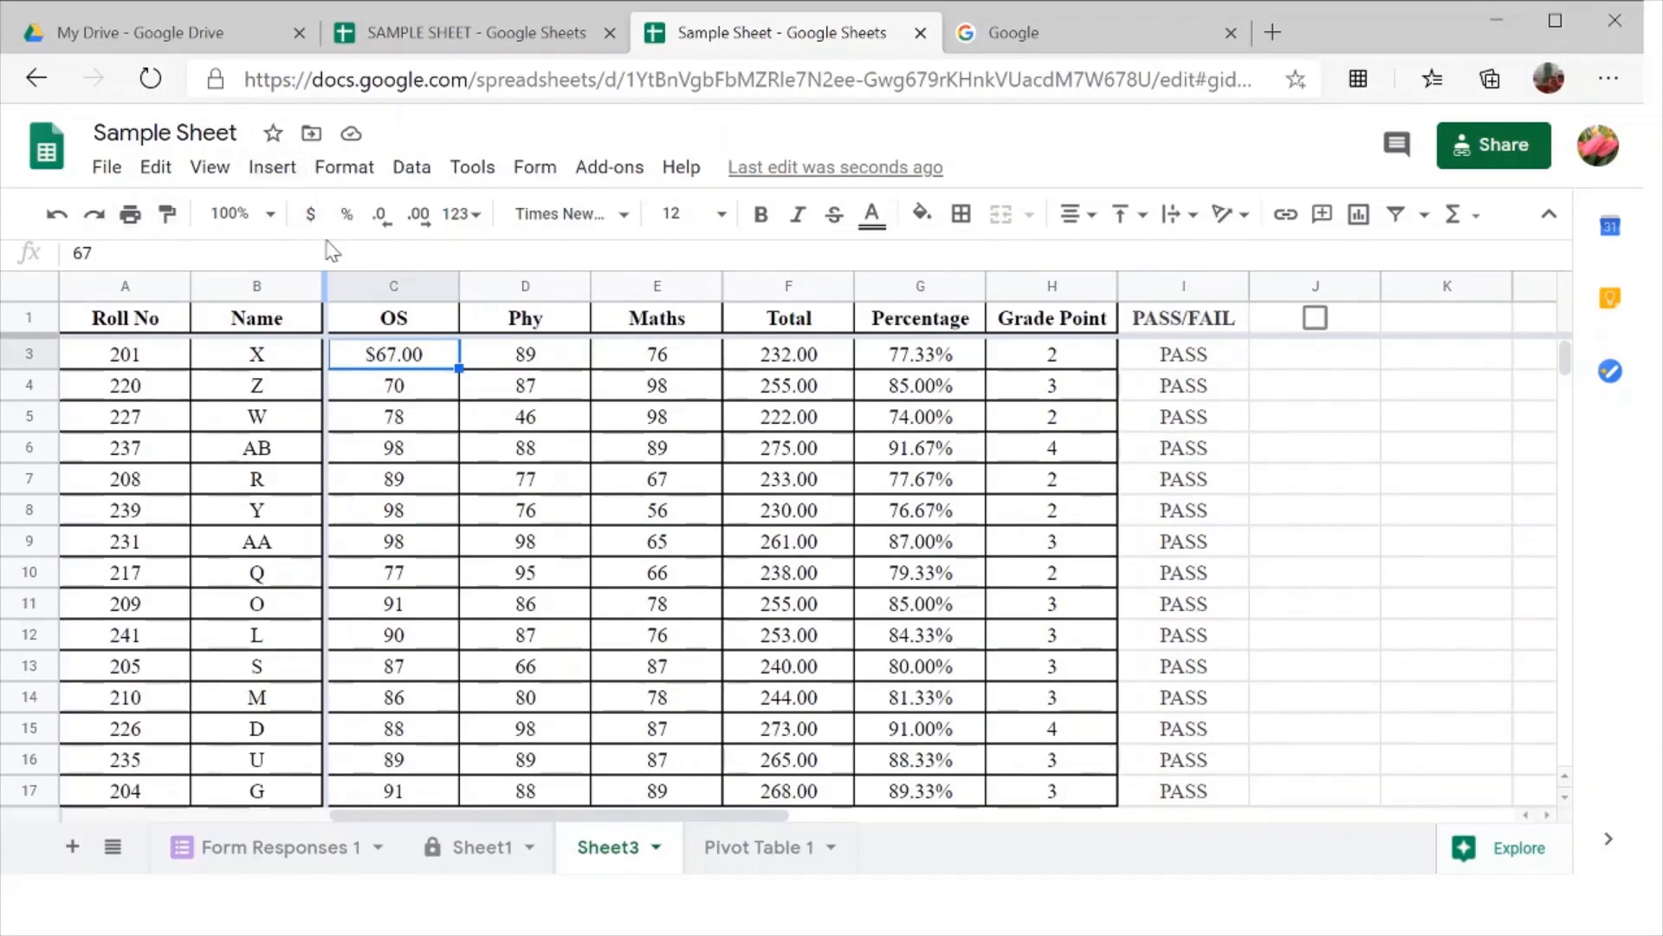
left_click(57, 217)
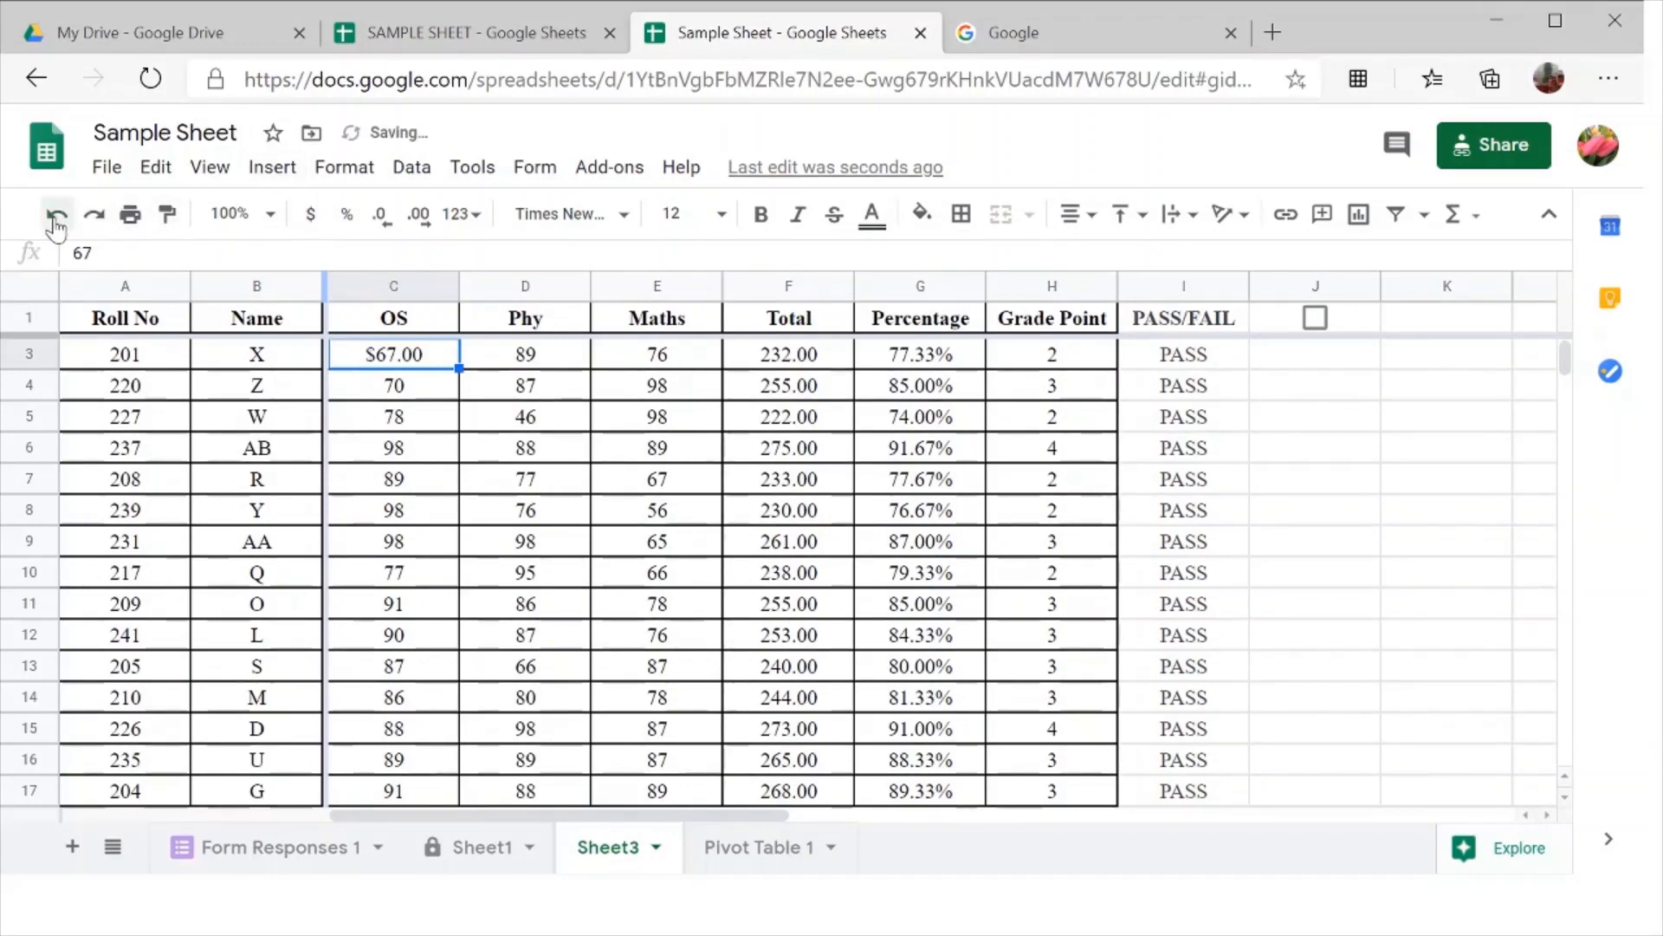
left_click(56, 222)
- Apply the percent format to the percentage in G3, and try it on the total in F3 before undoing it
left_click(925, 358)
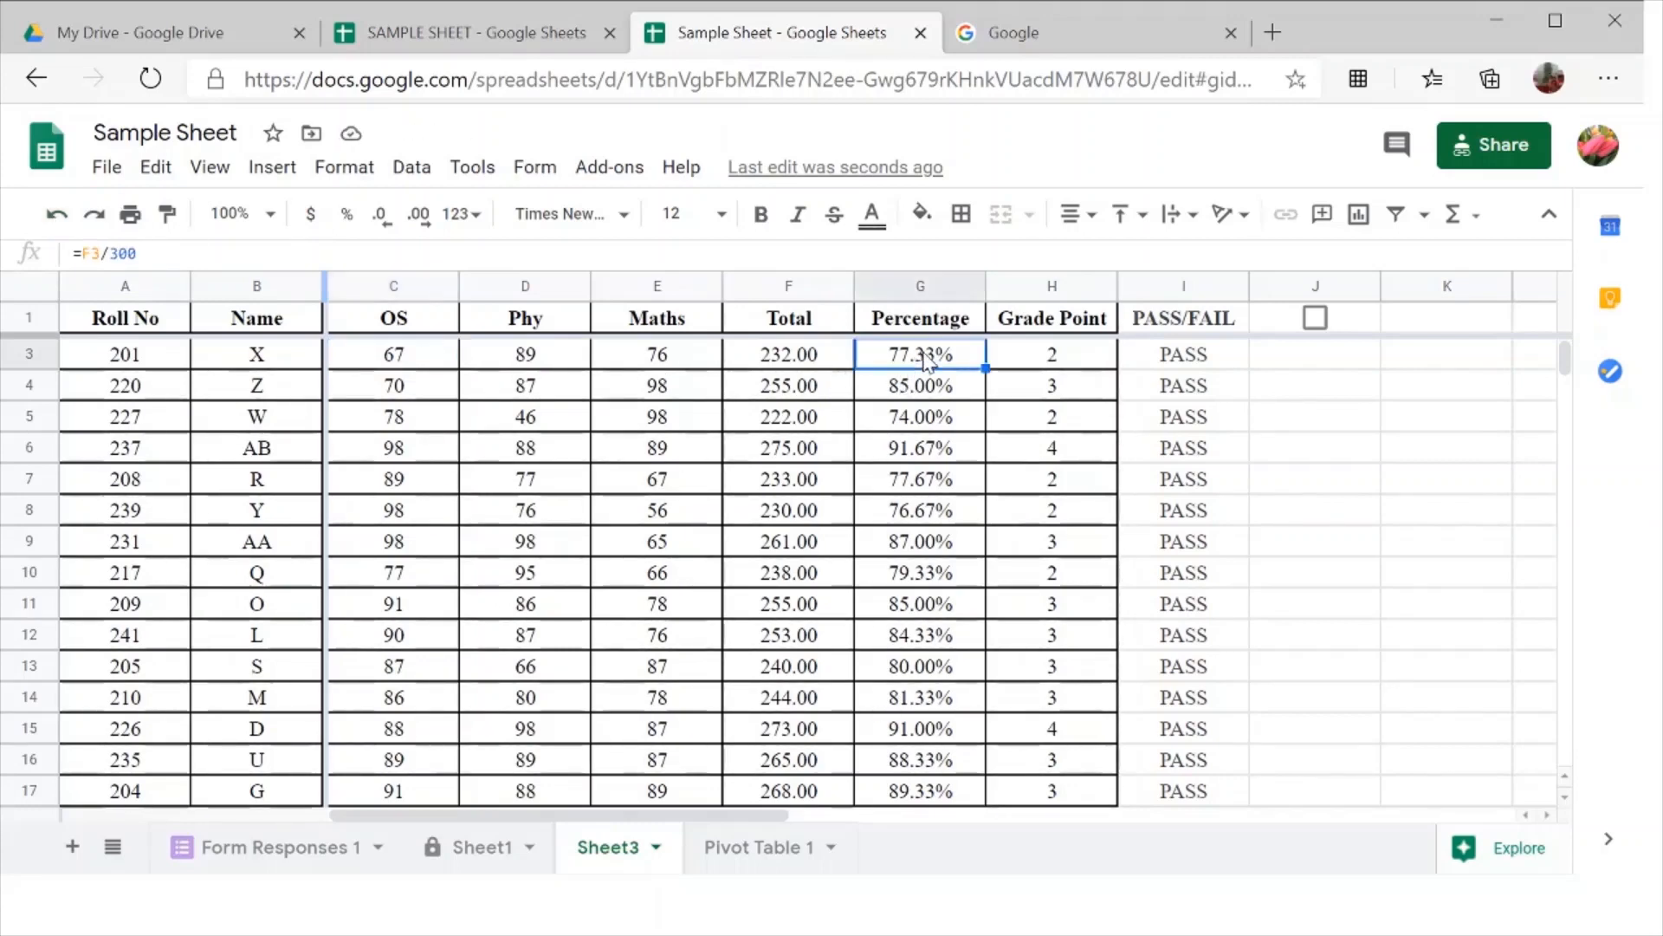
left_click(346, 213)
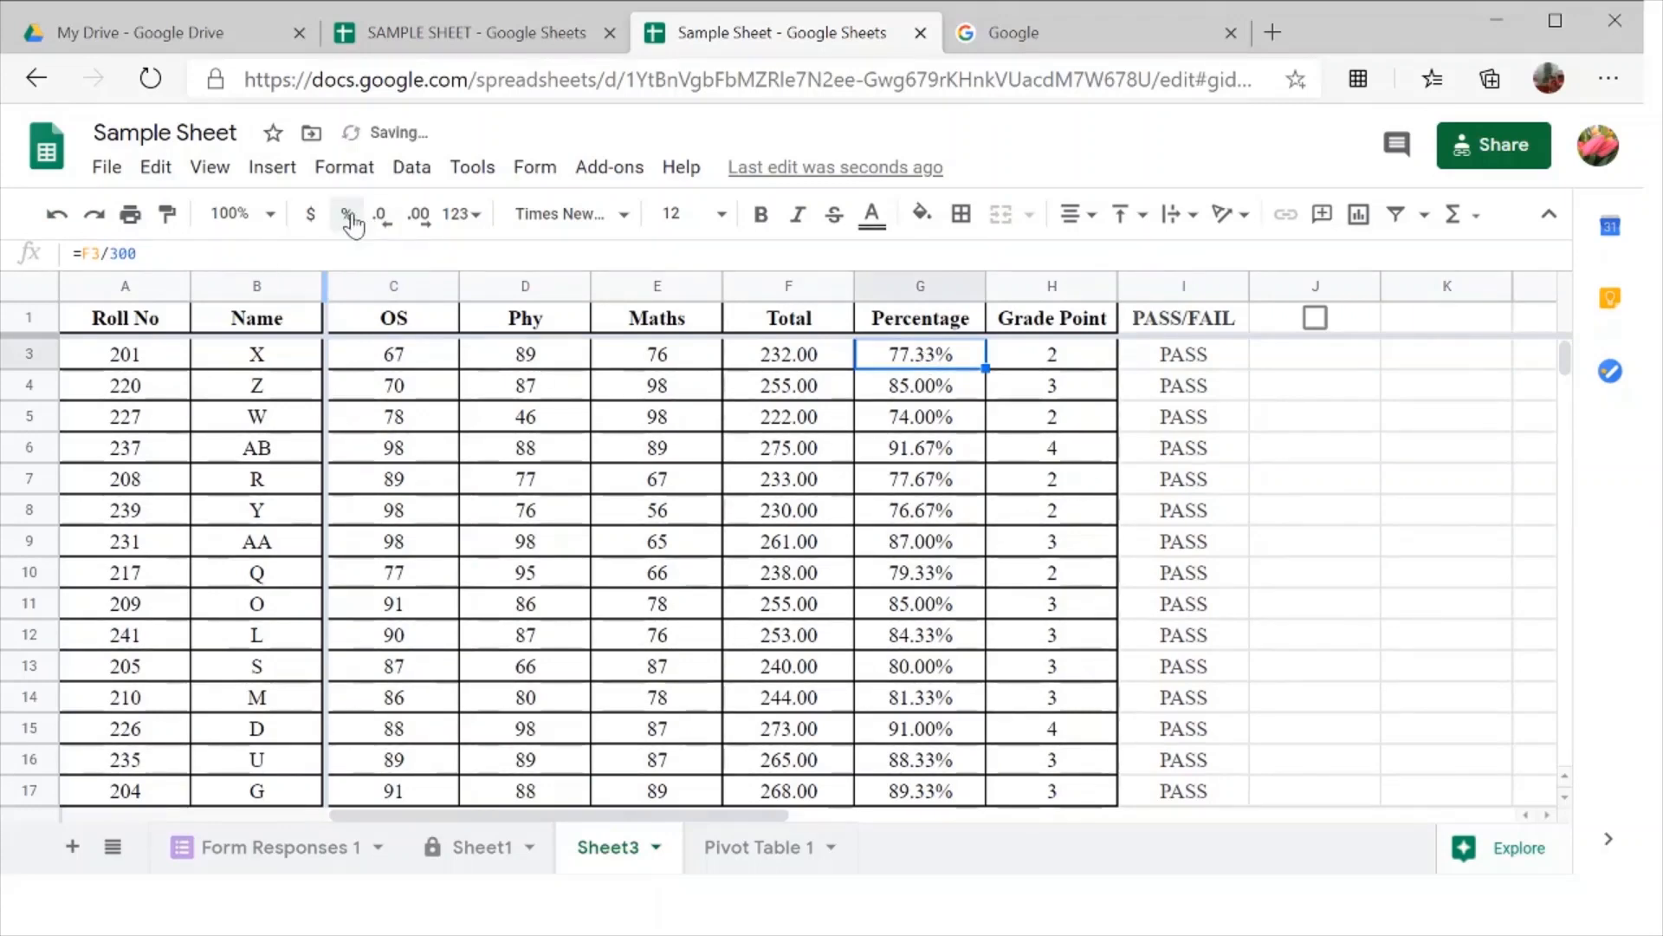
left_click(800, 359)
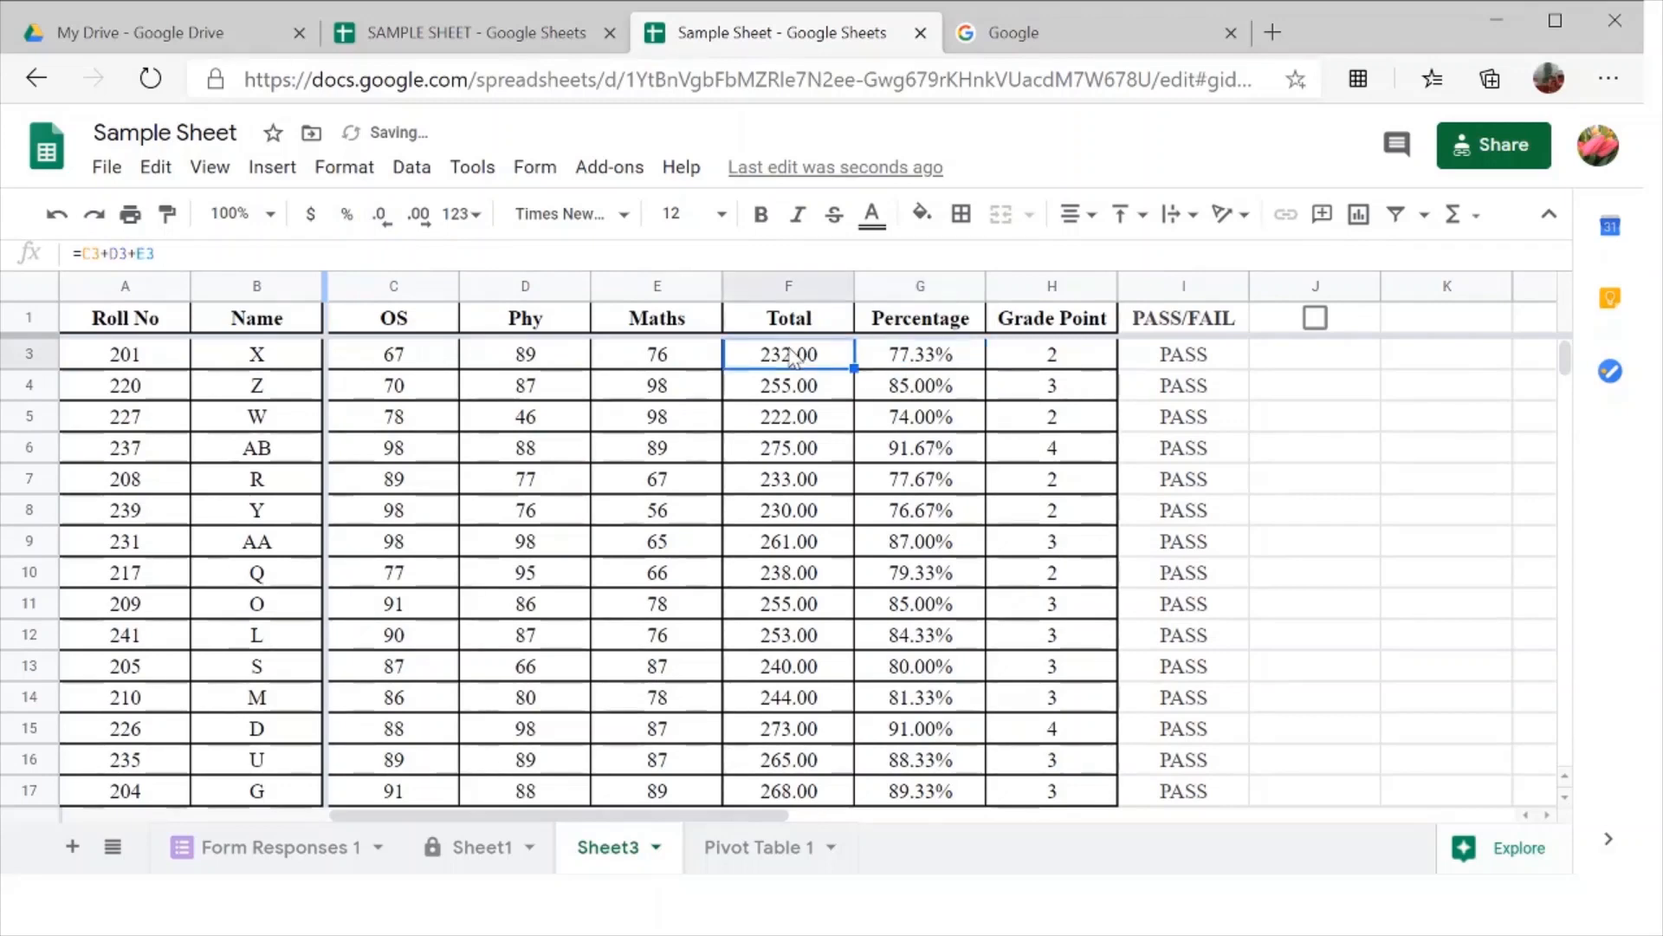
left_click(351, 215)
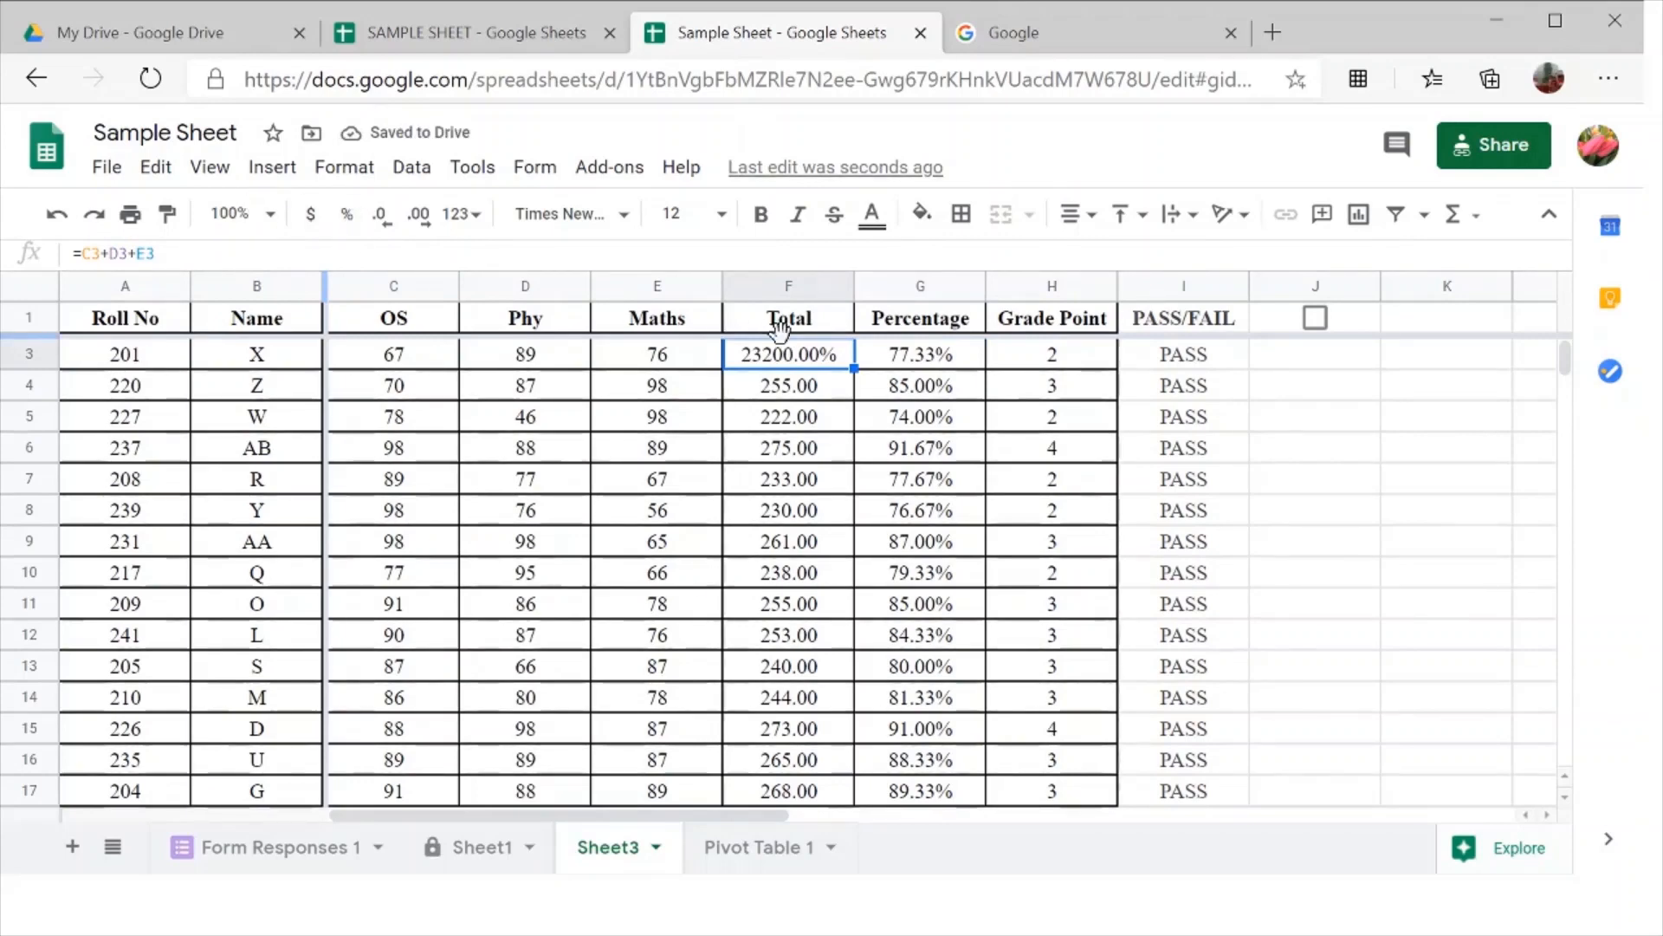
left_click(55, 221)
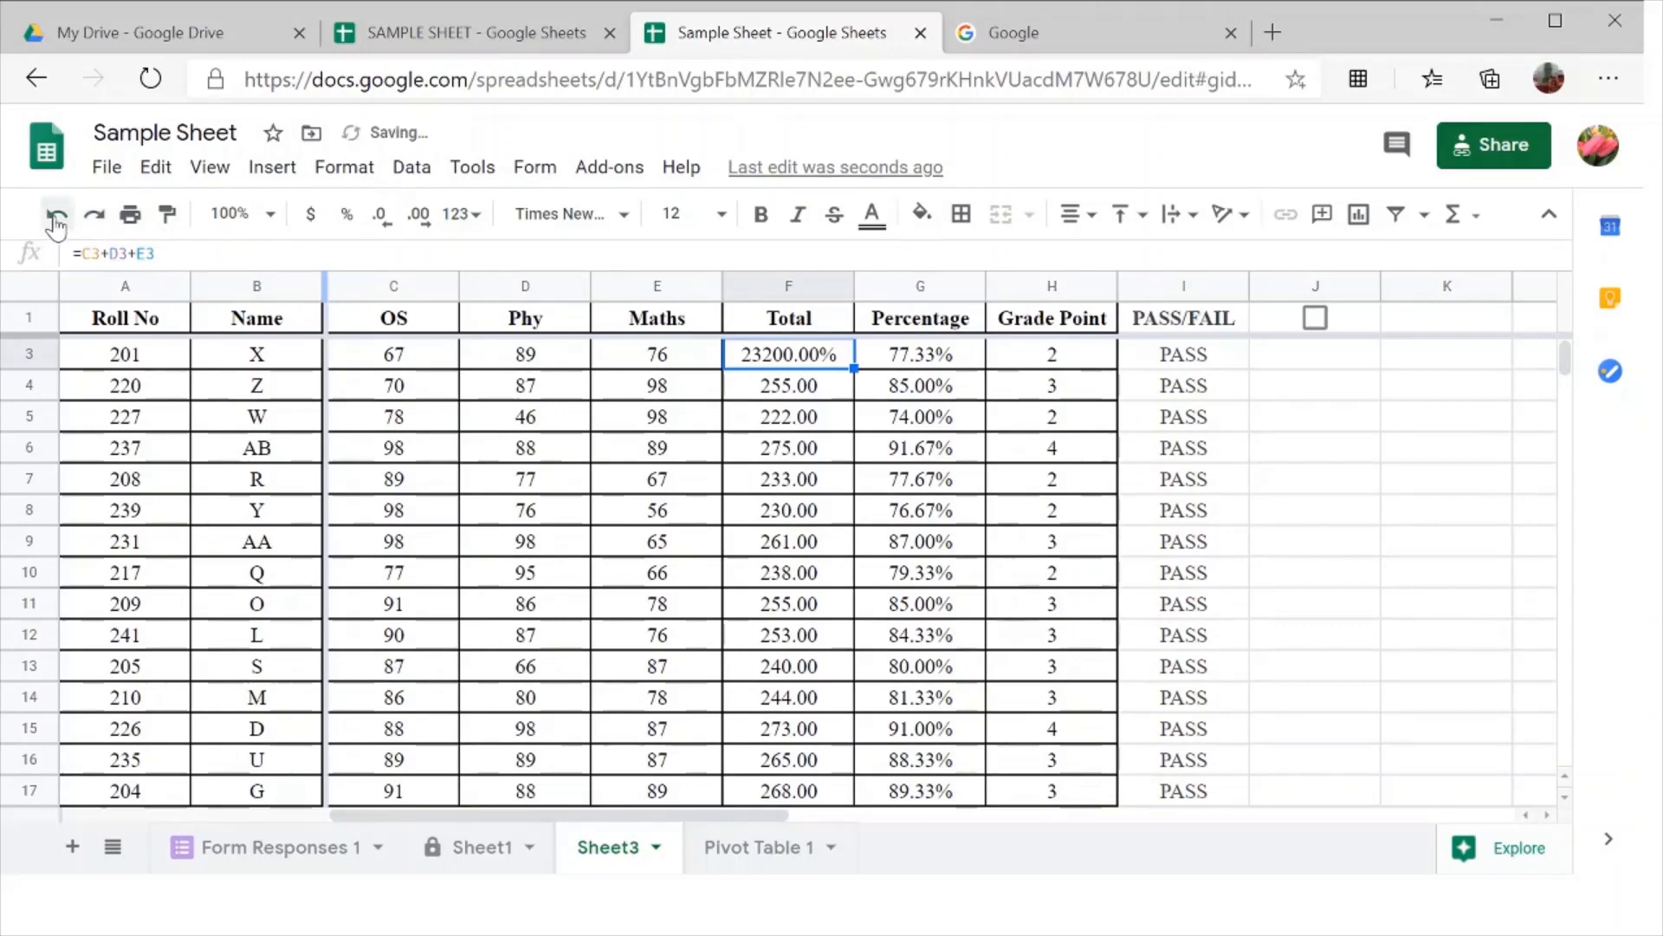
left_click(54, 218)
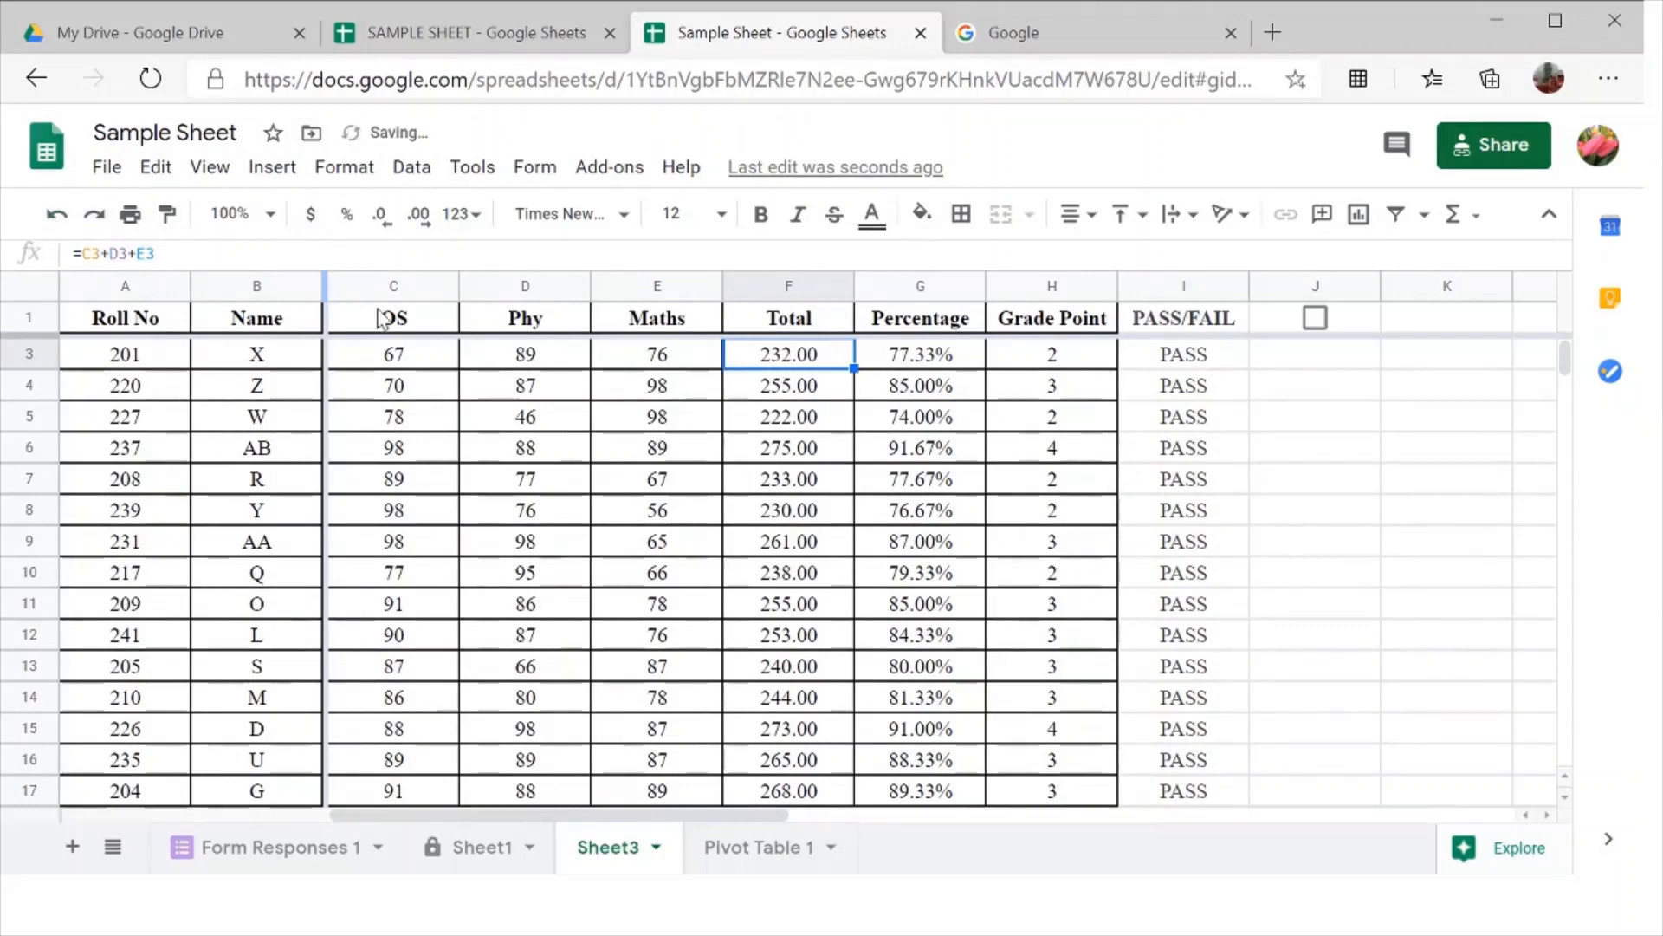
left_click(347, 214)
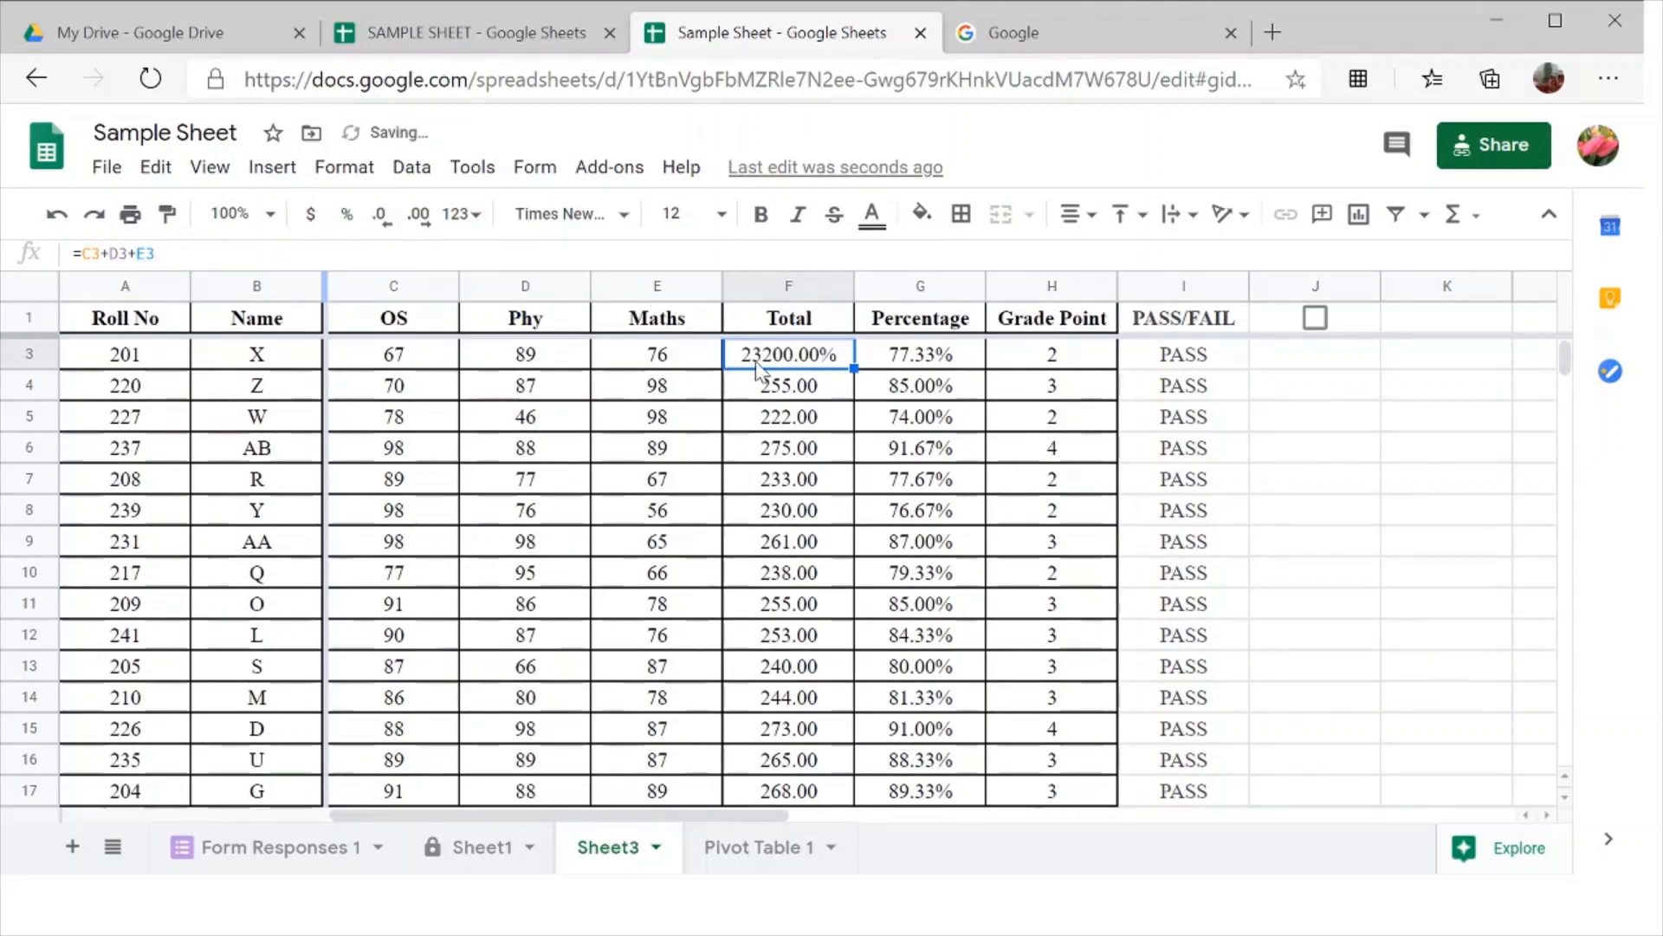
left_click(56, 214)
- Try reducing the total in F3 to one decimal place and restore it to two decimal places
left_click(395, 229)
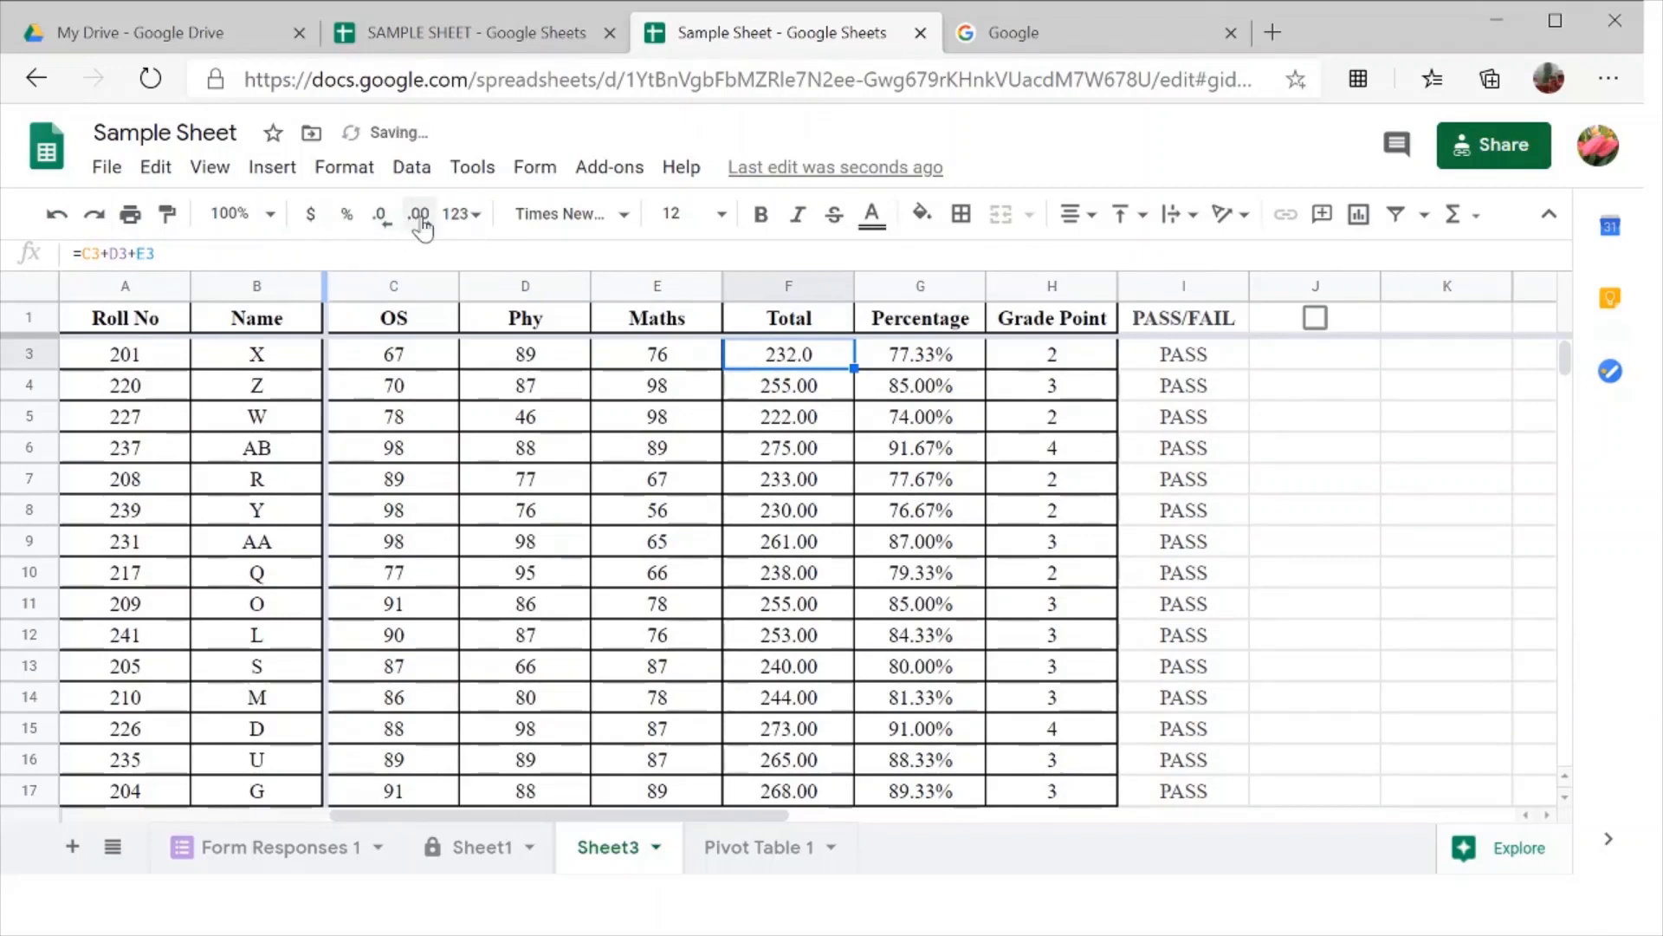
left_click(422, 223)
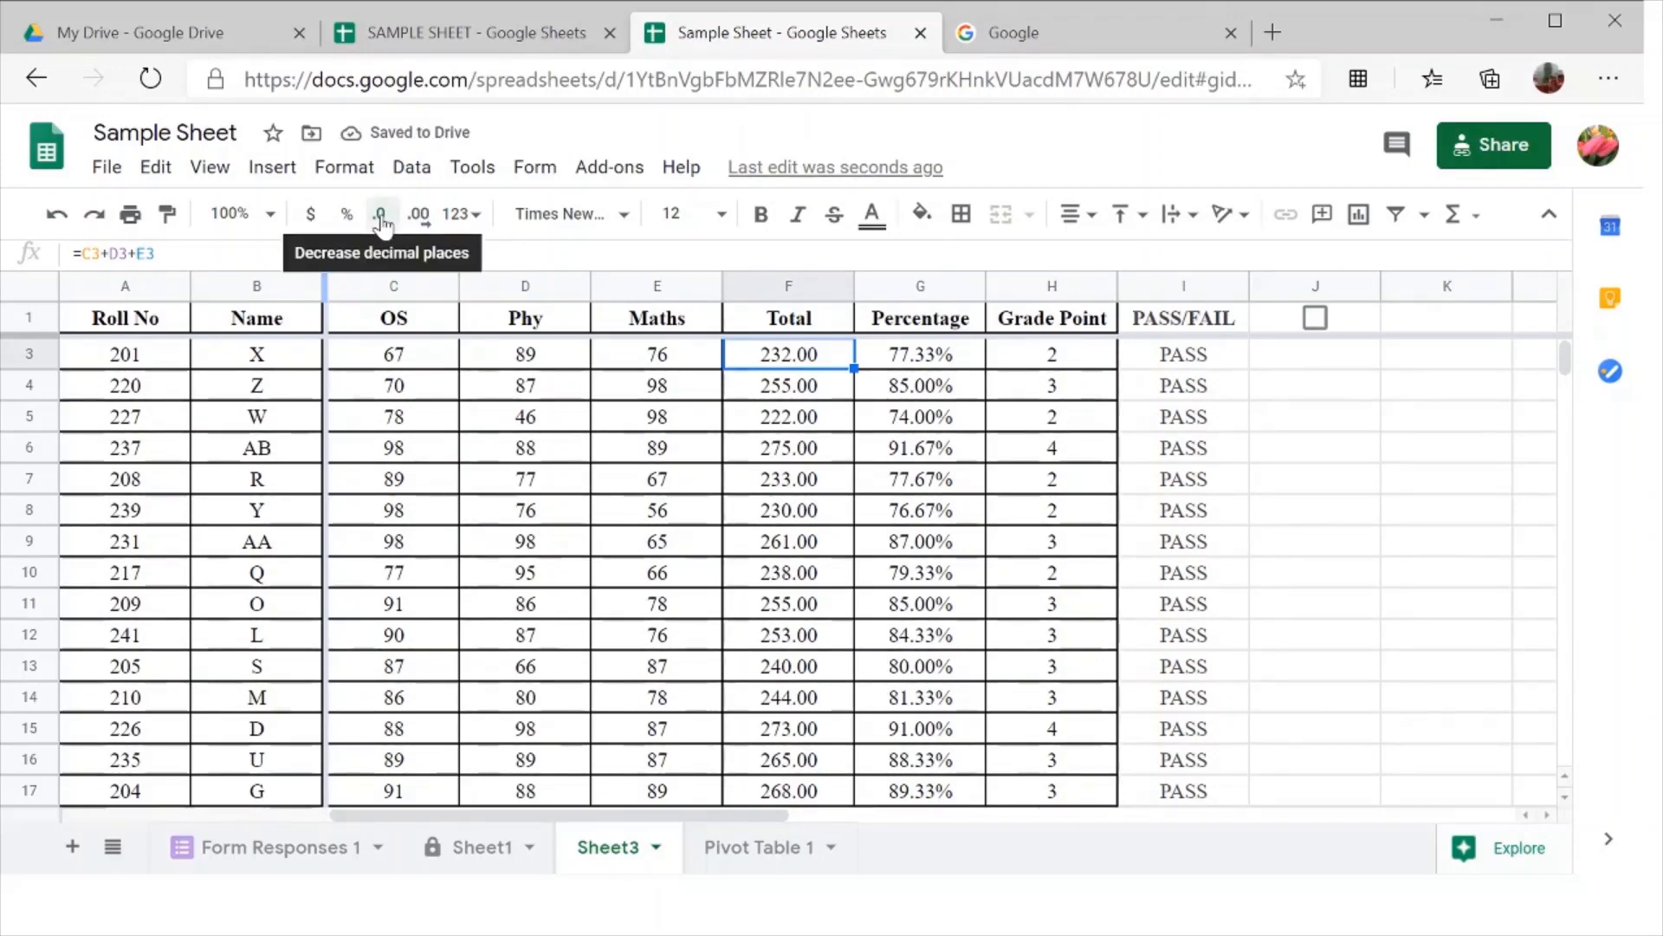
left_click(380, 214)
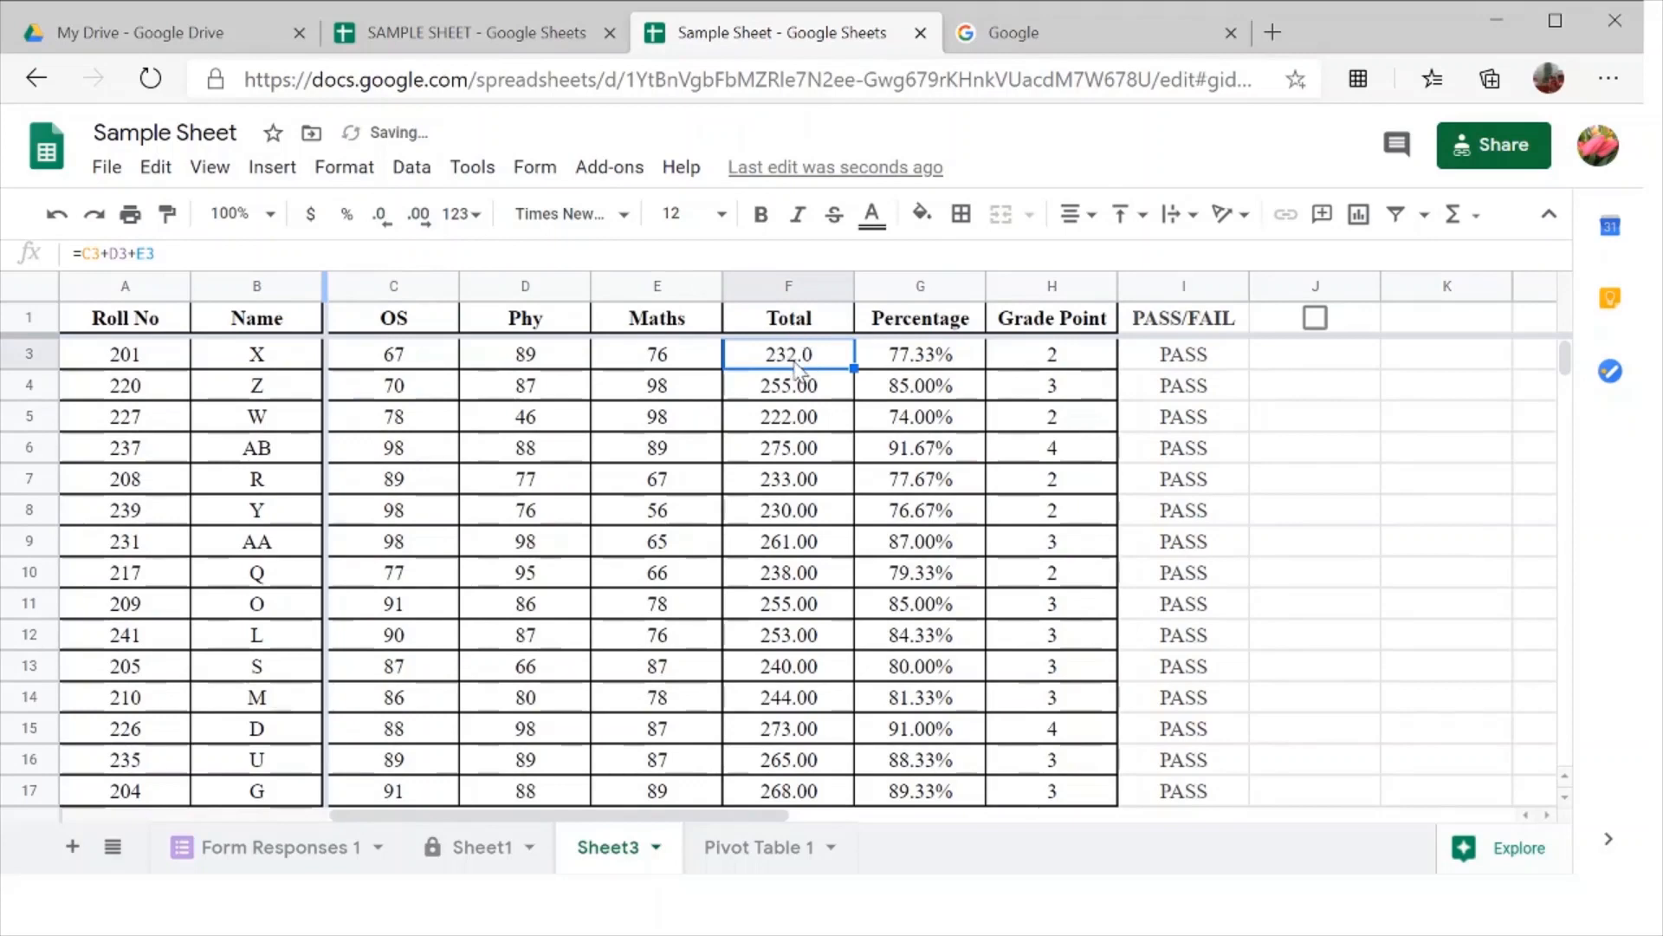
left_click(430, 214)
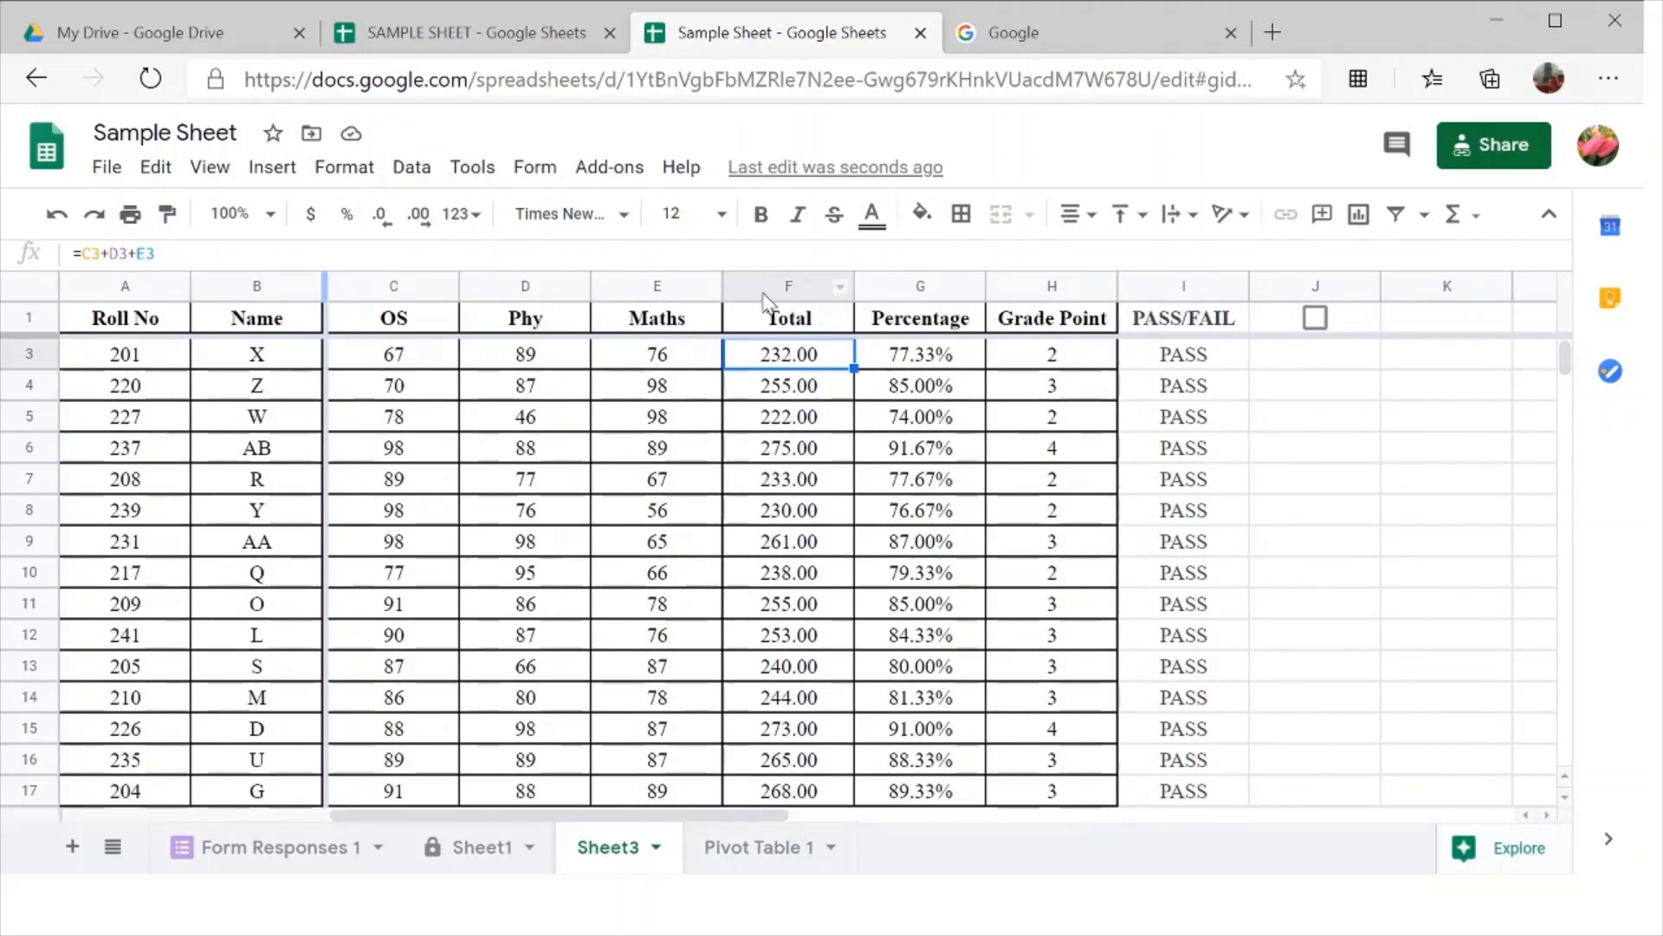
- Look through the number format, font, font size, fill color and border options, including border style and color, for cell F3
left_click(476, 222)
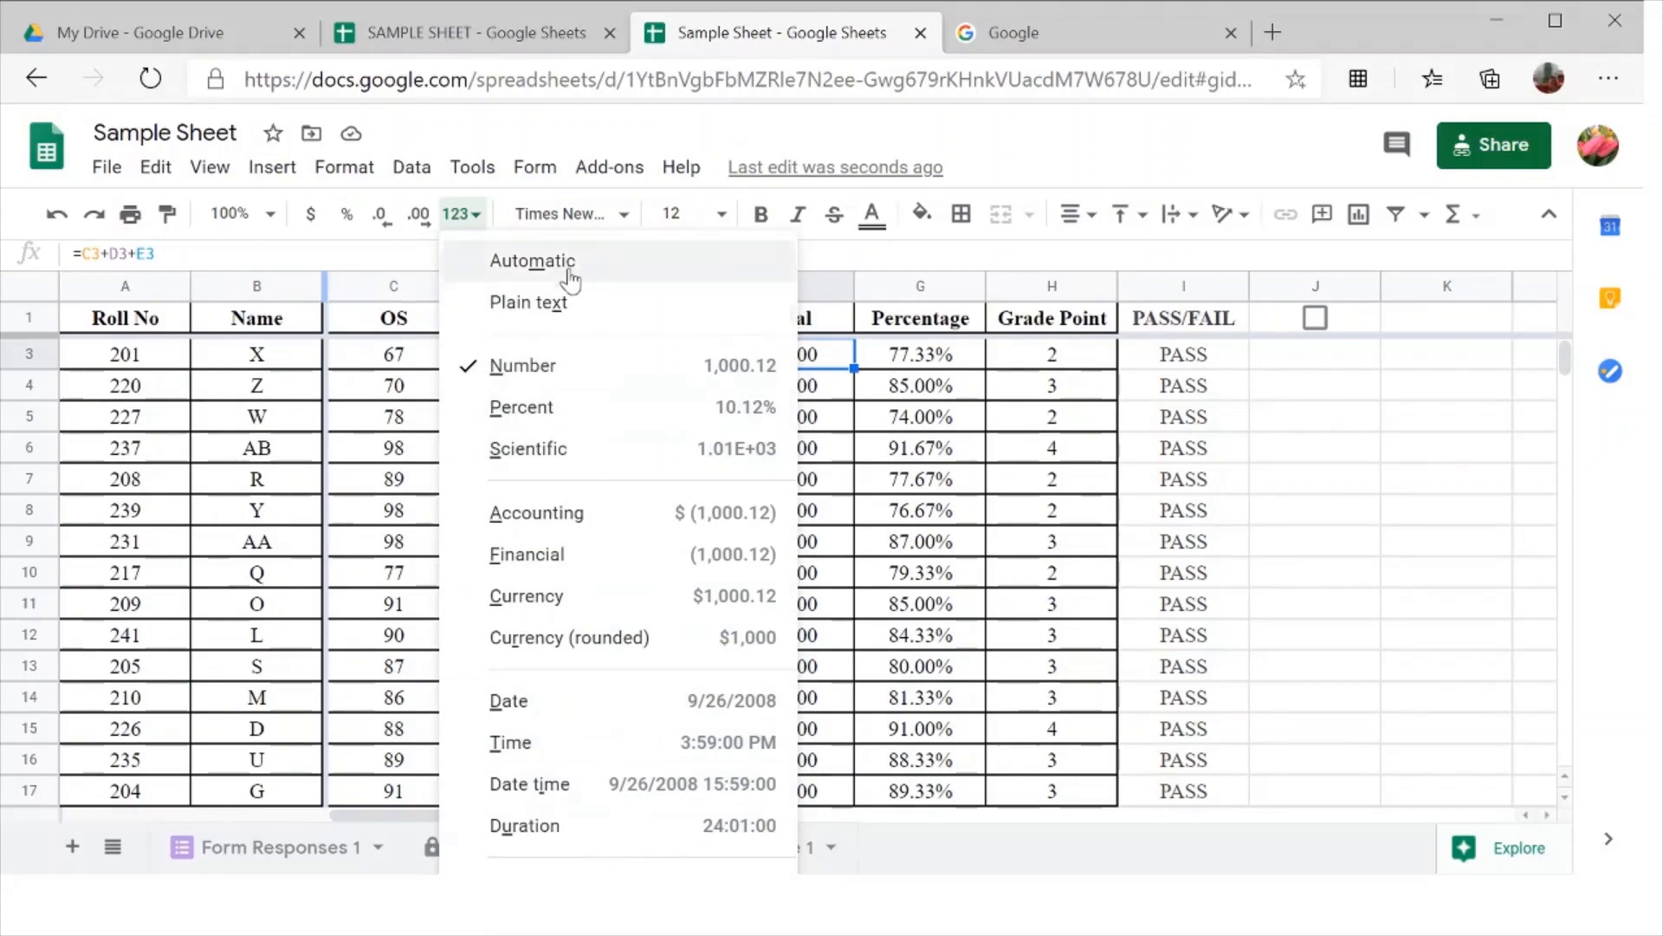
left_click(619, 214)
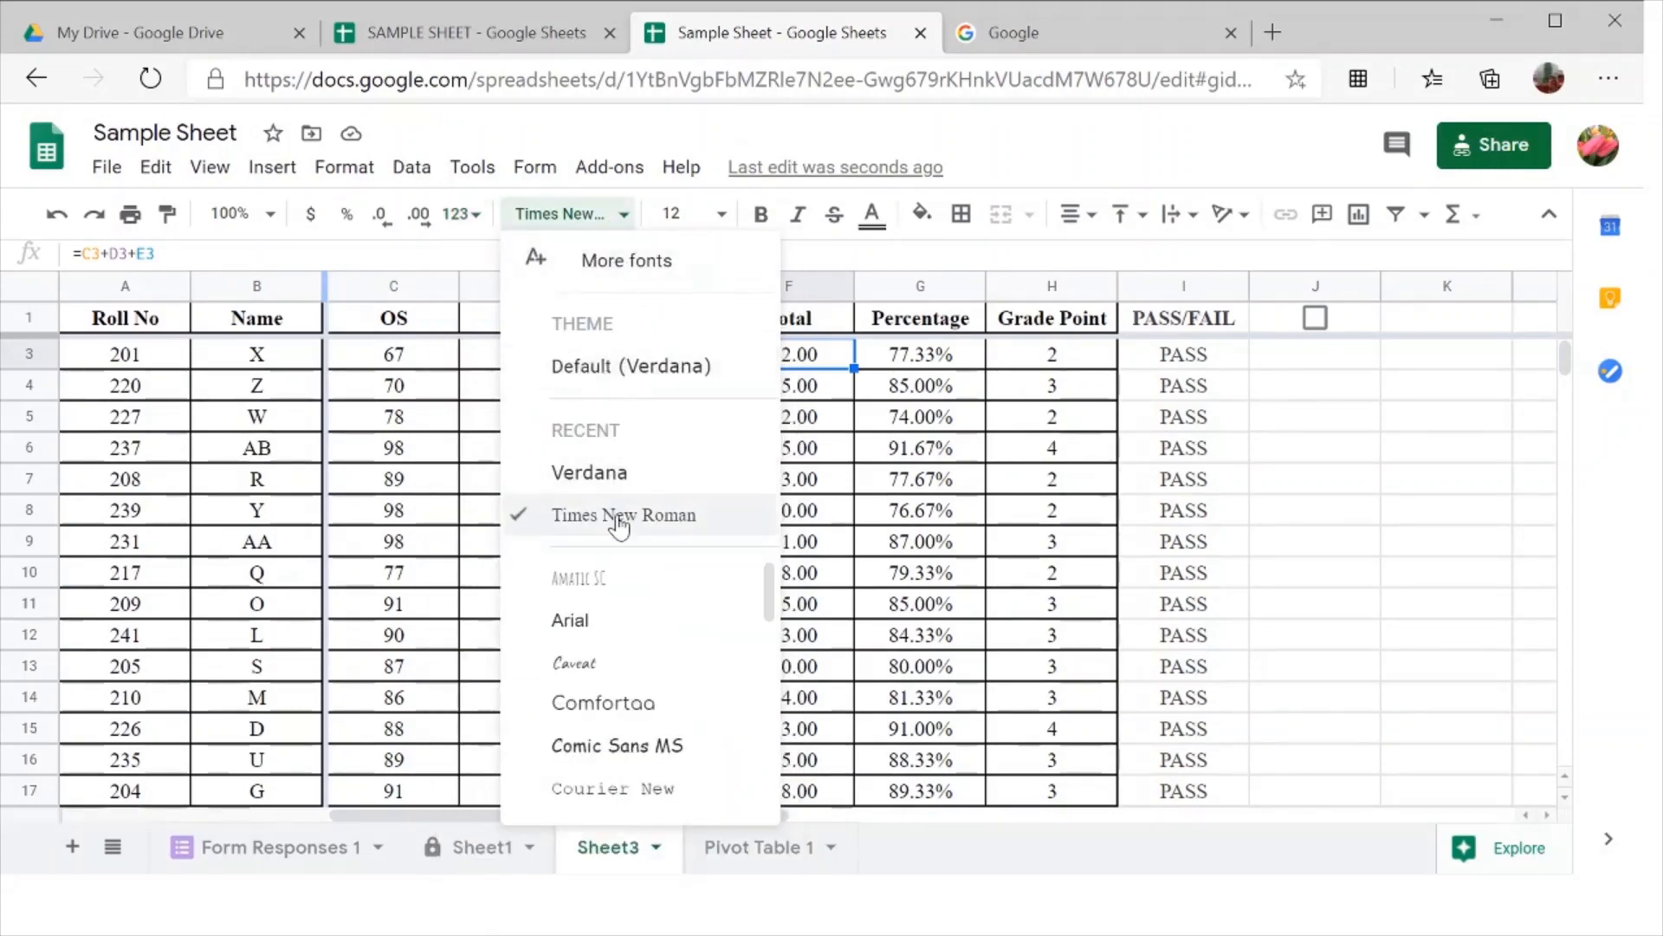
left_click(723, 217)
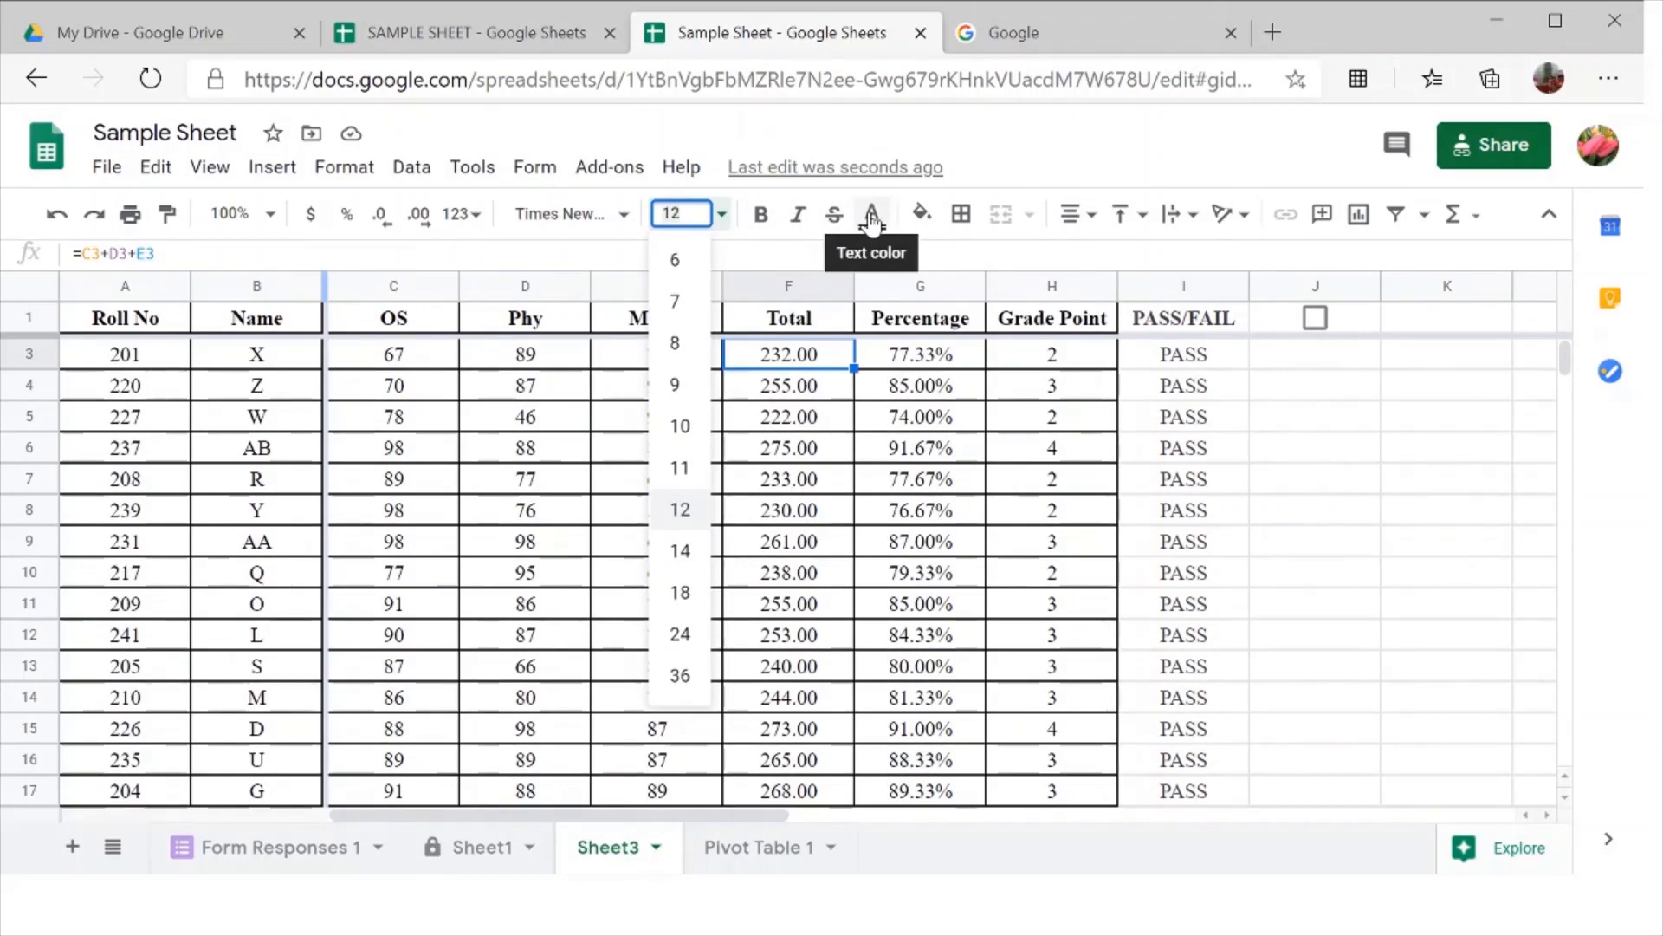
left_click(920, 217)
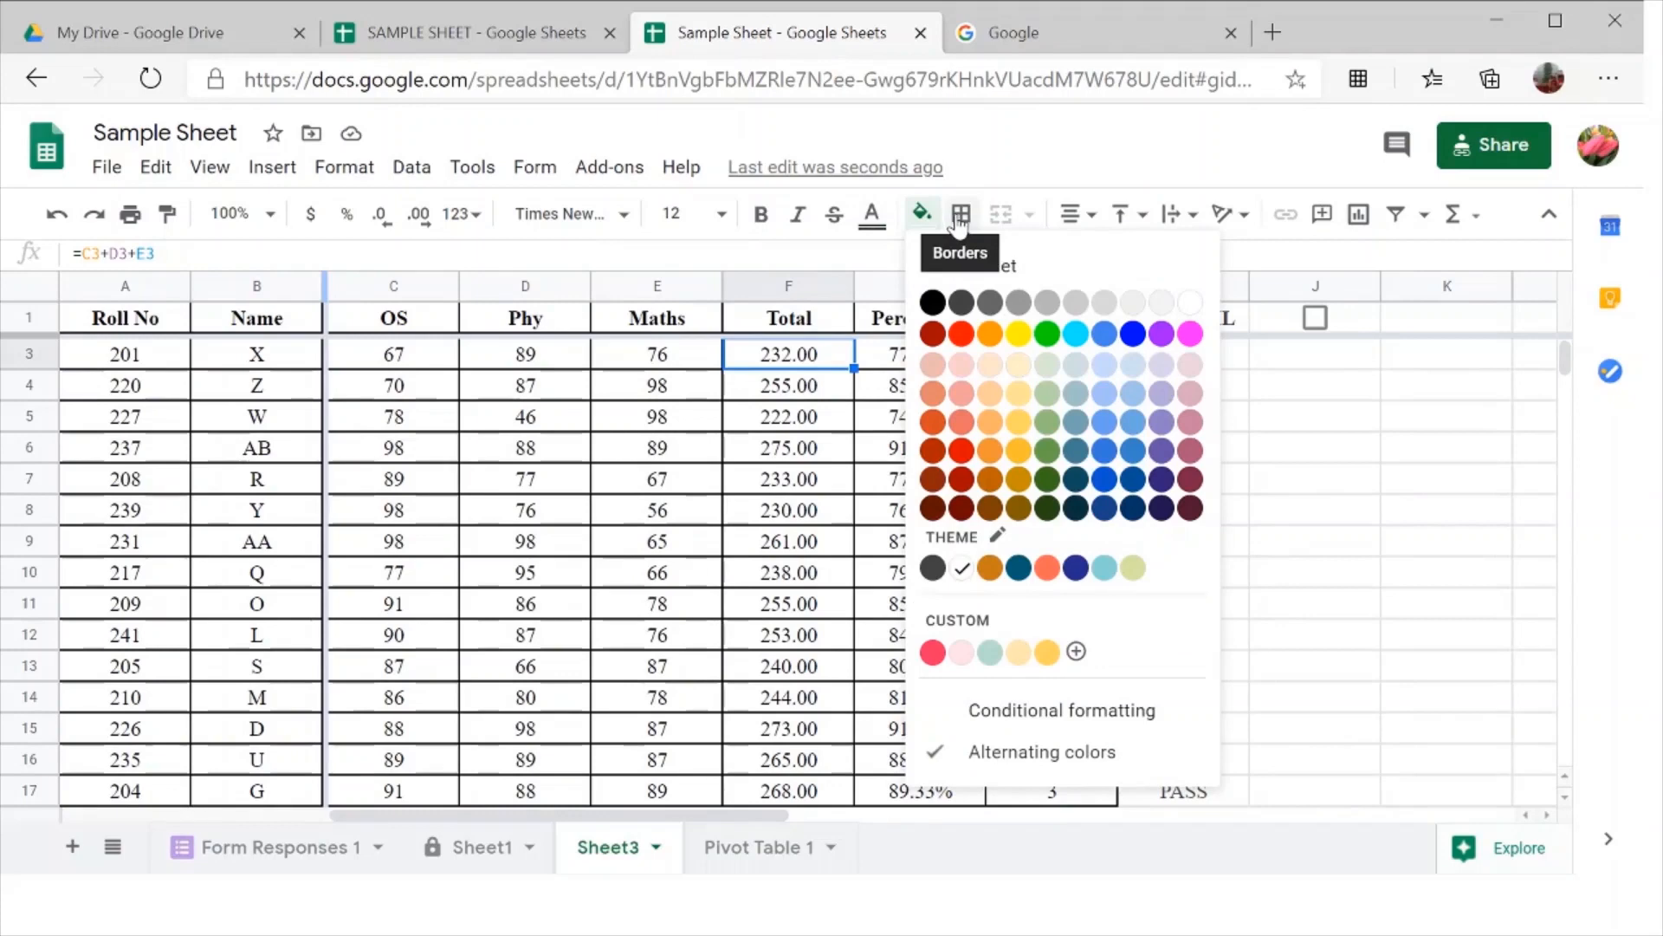
left_click(958, 221)
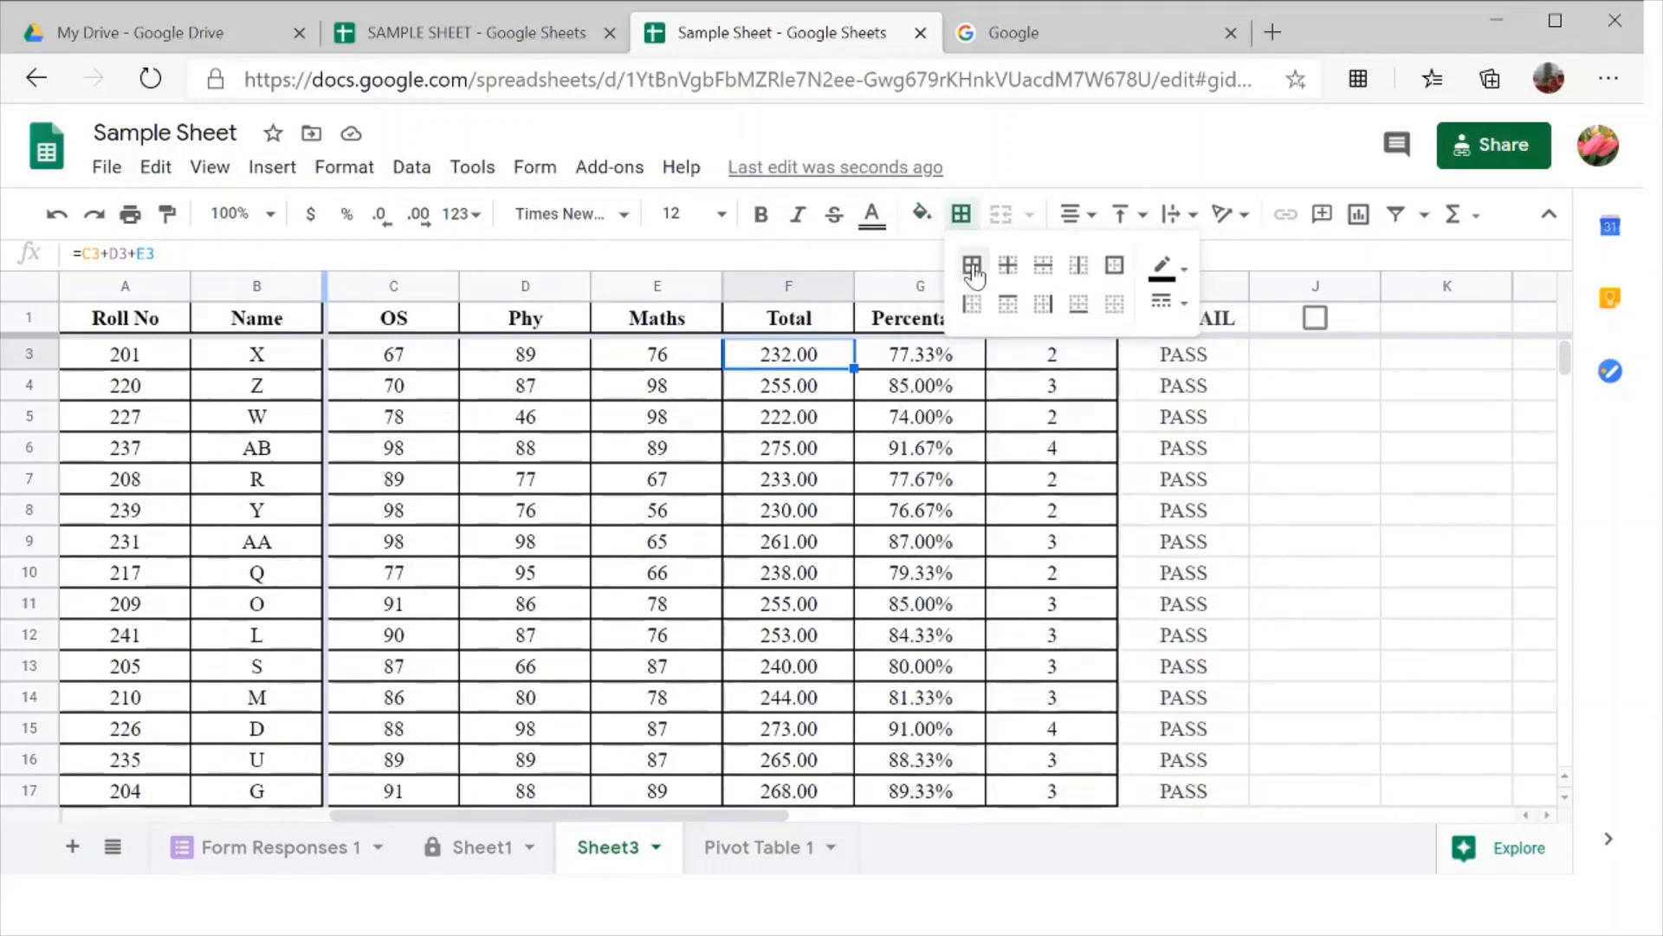
left_click(1176, 277)
left_click(1177, 271)
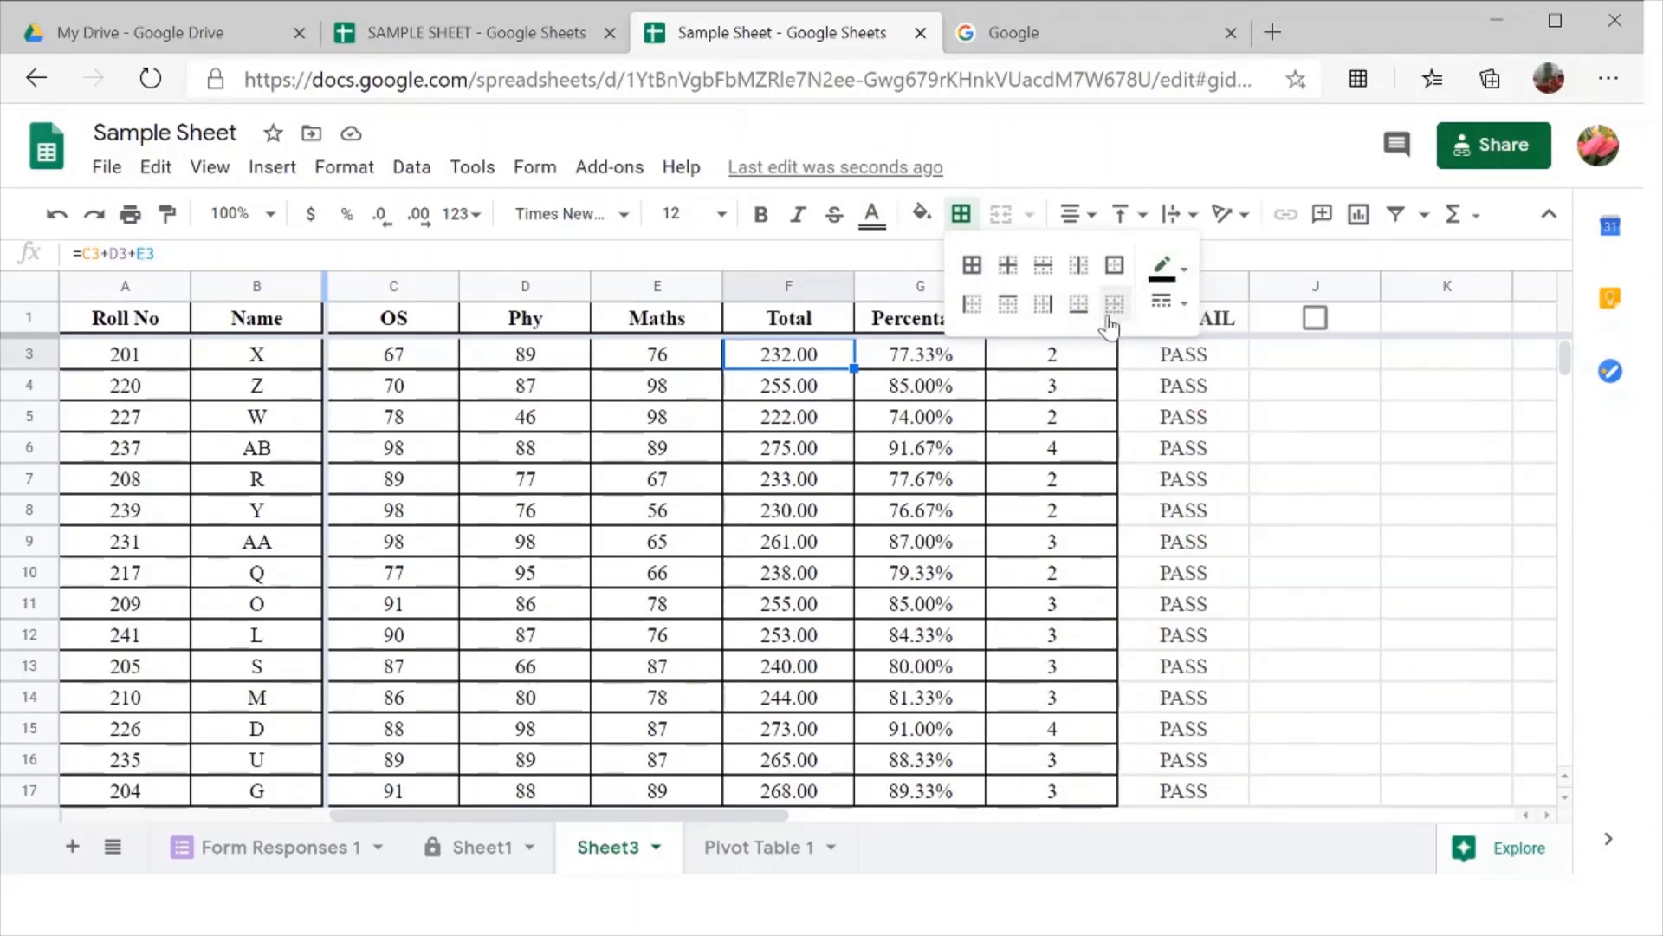
left_click(1161, 303)
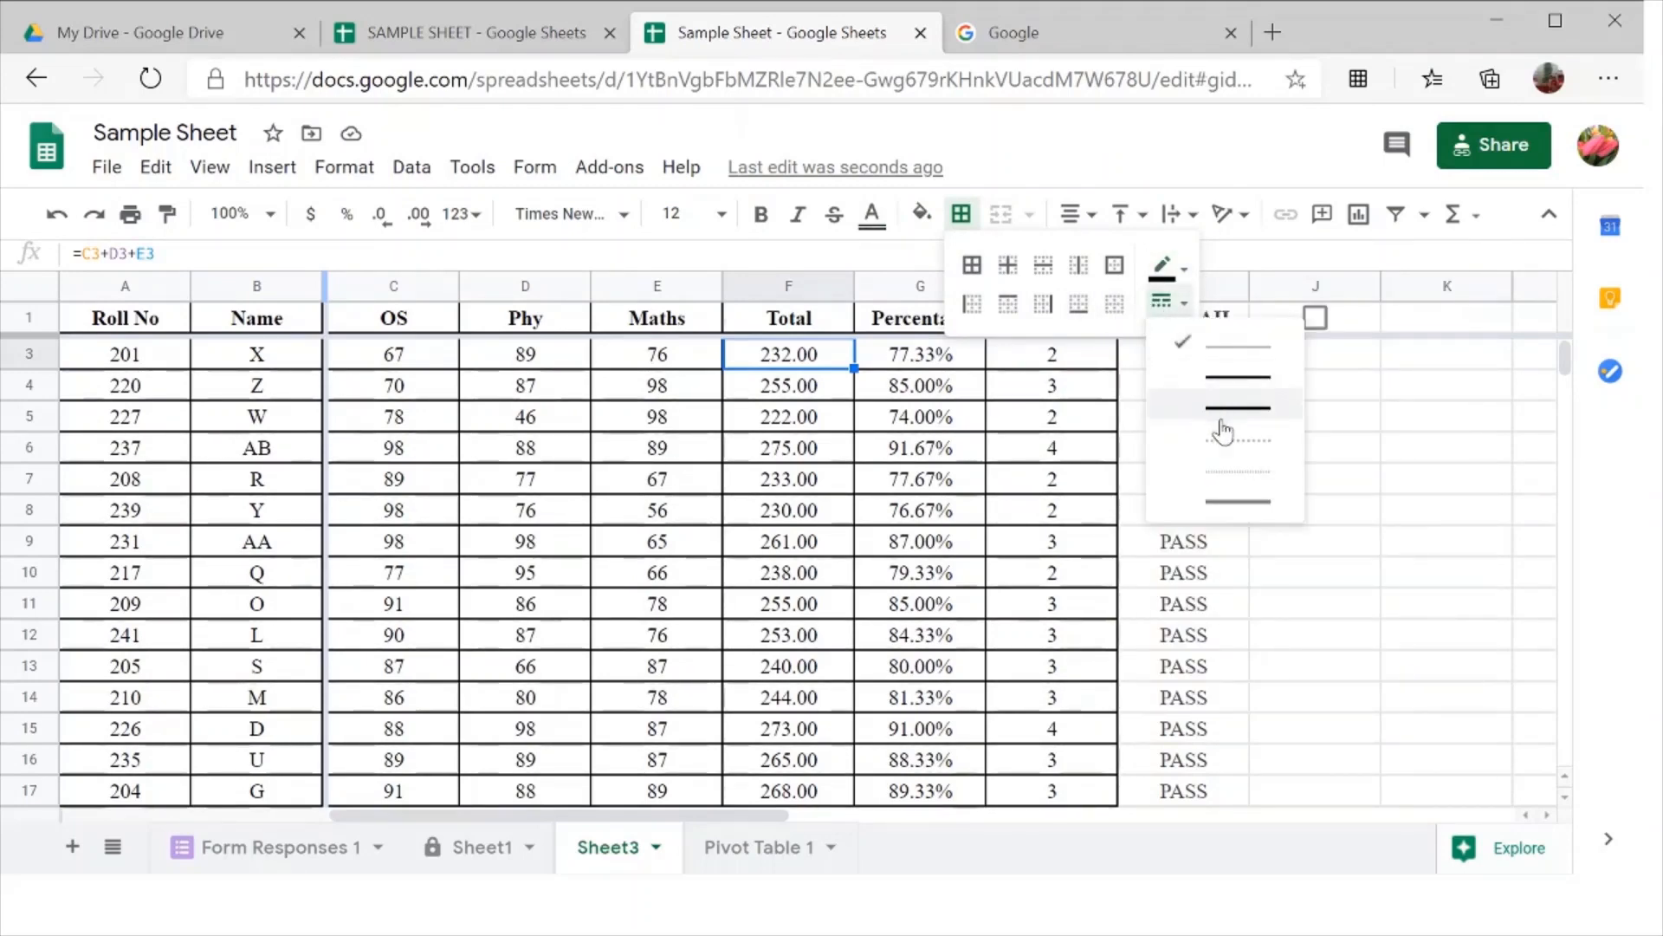
left_click(1164, 265)
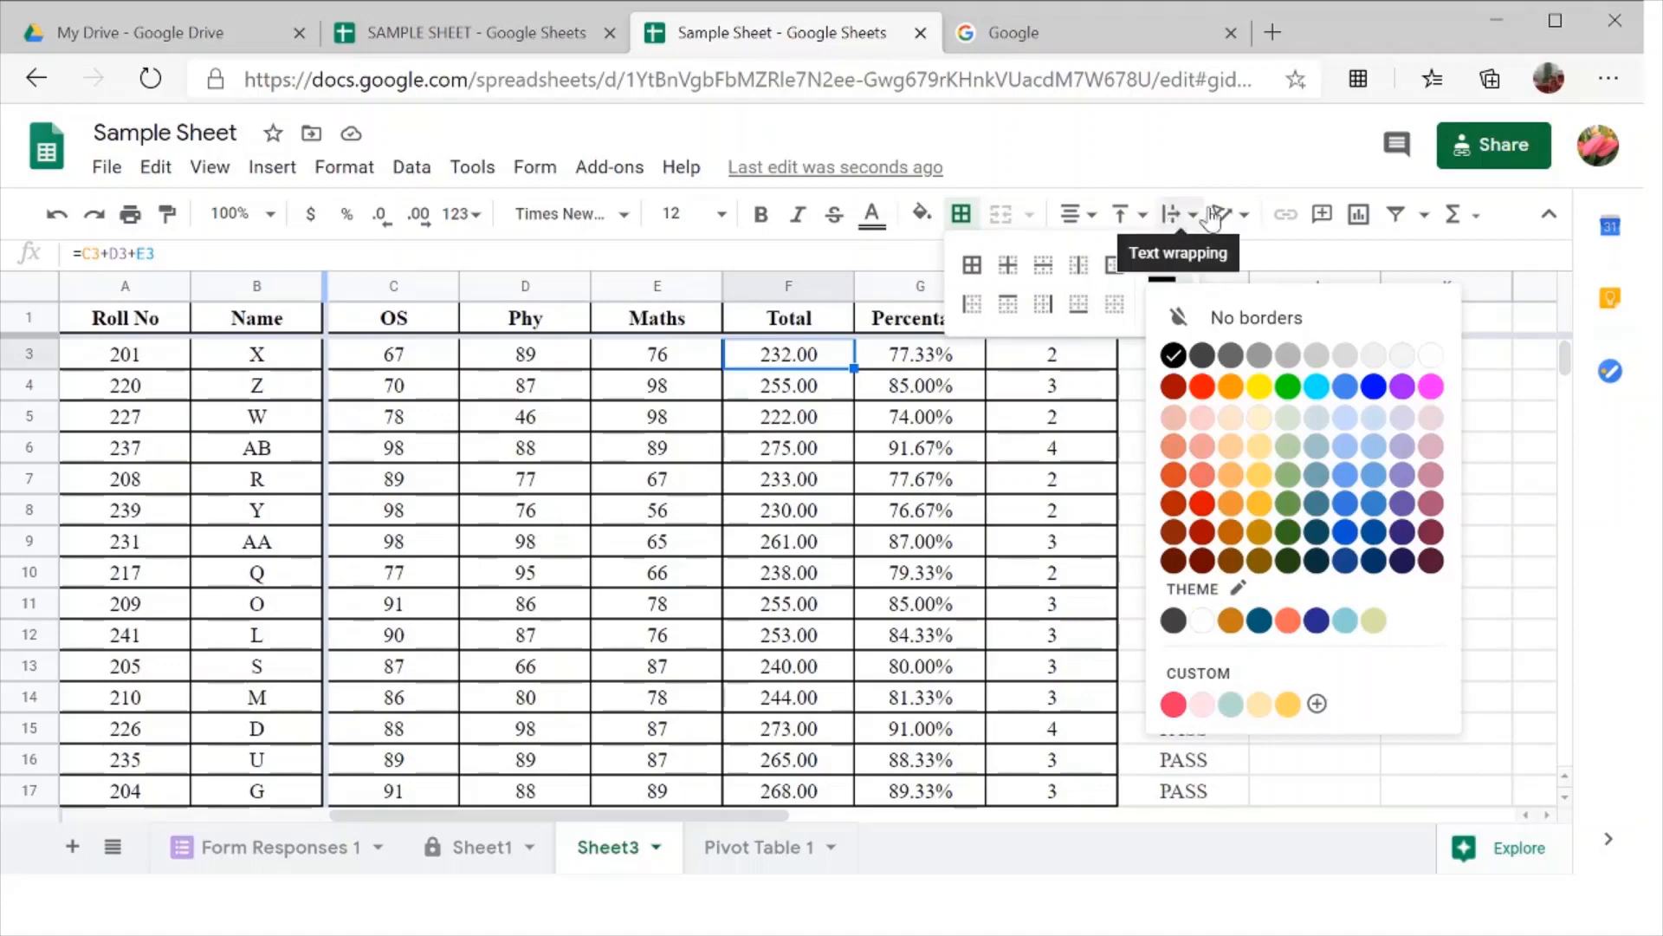
- Review the vertical alignment and text rotation options, and tilt the total in cell F3 upward
left_click(1244, 216)
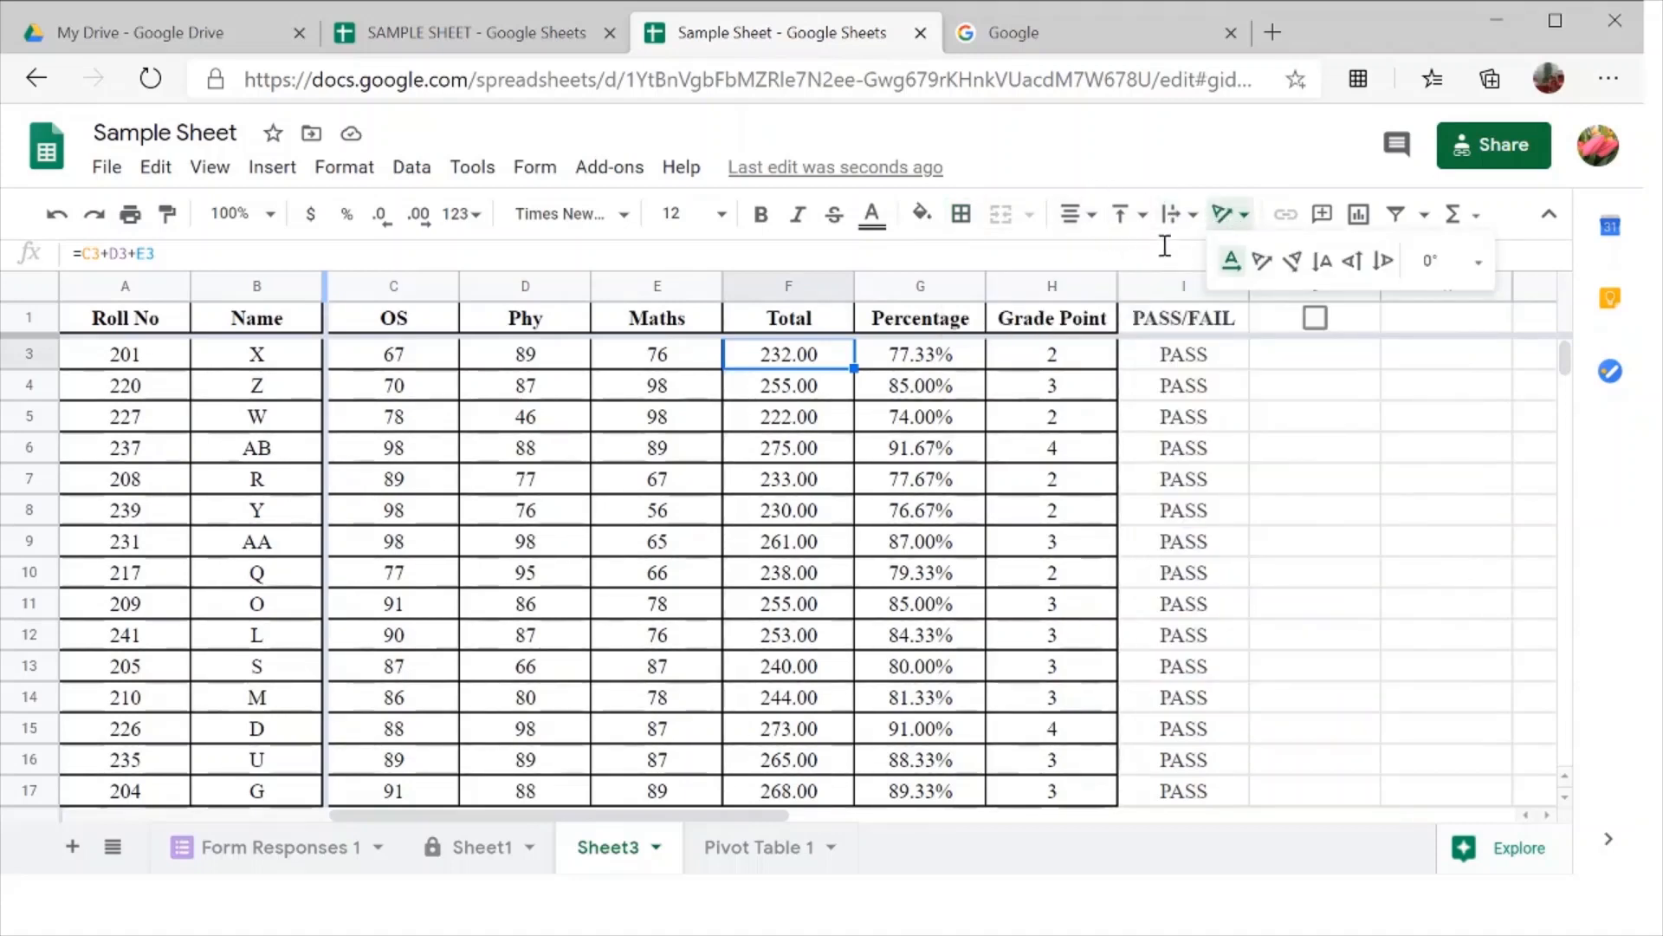
left_click(1144, 218)
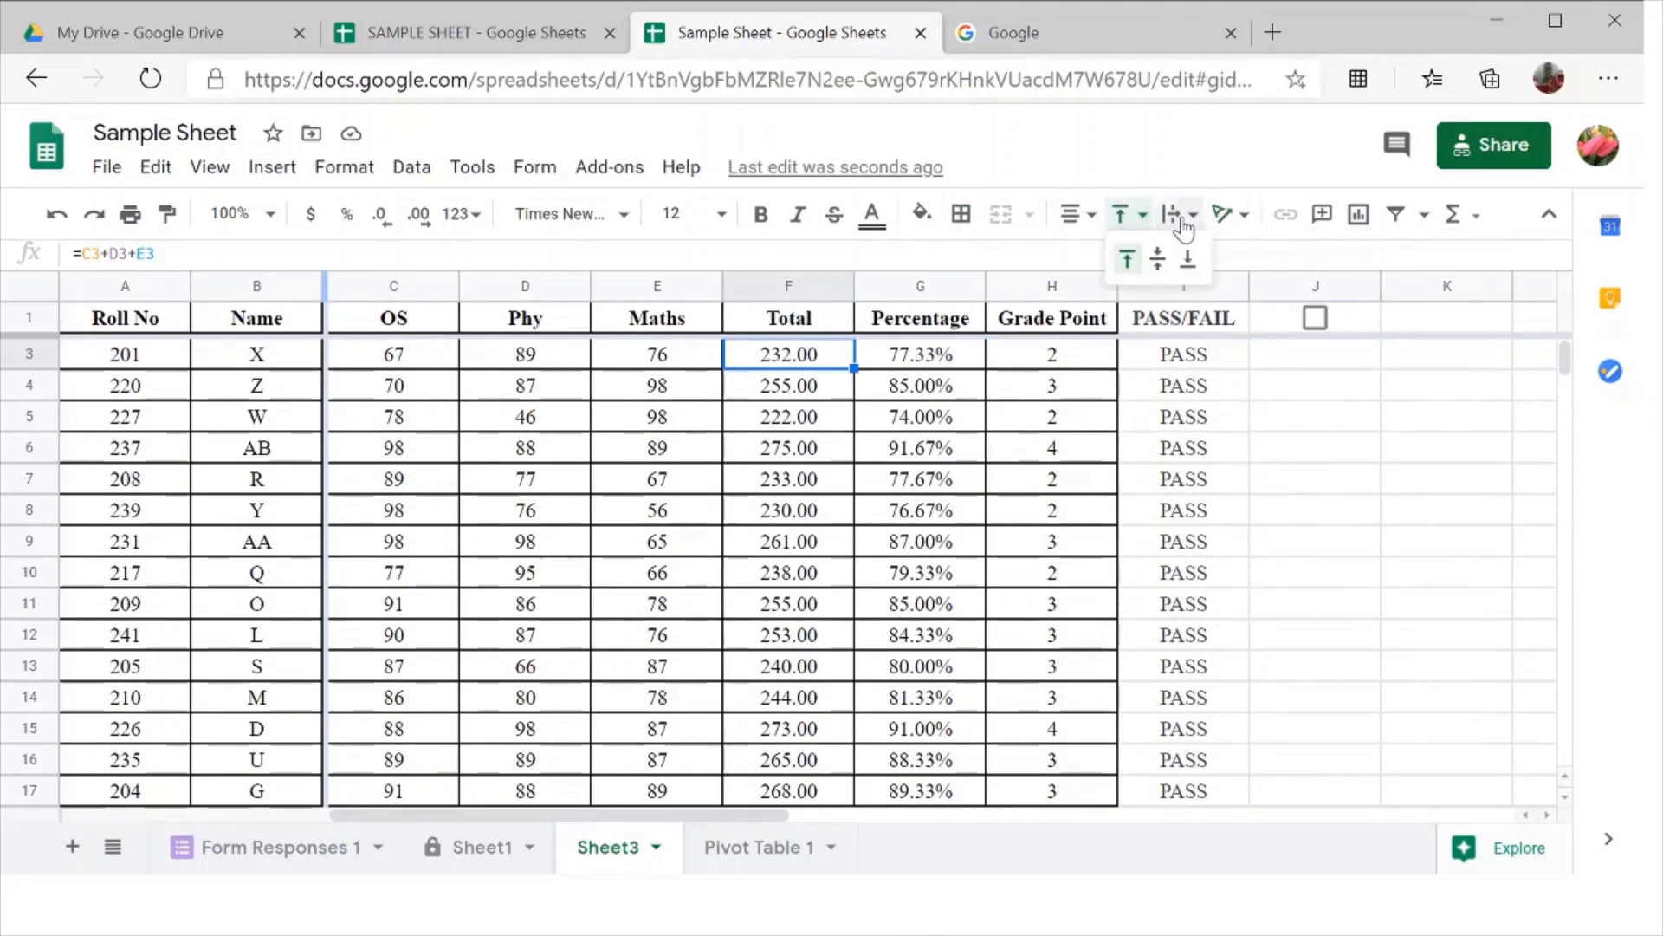
left_click(1223, 217)
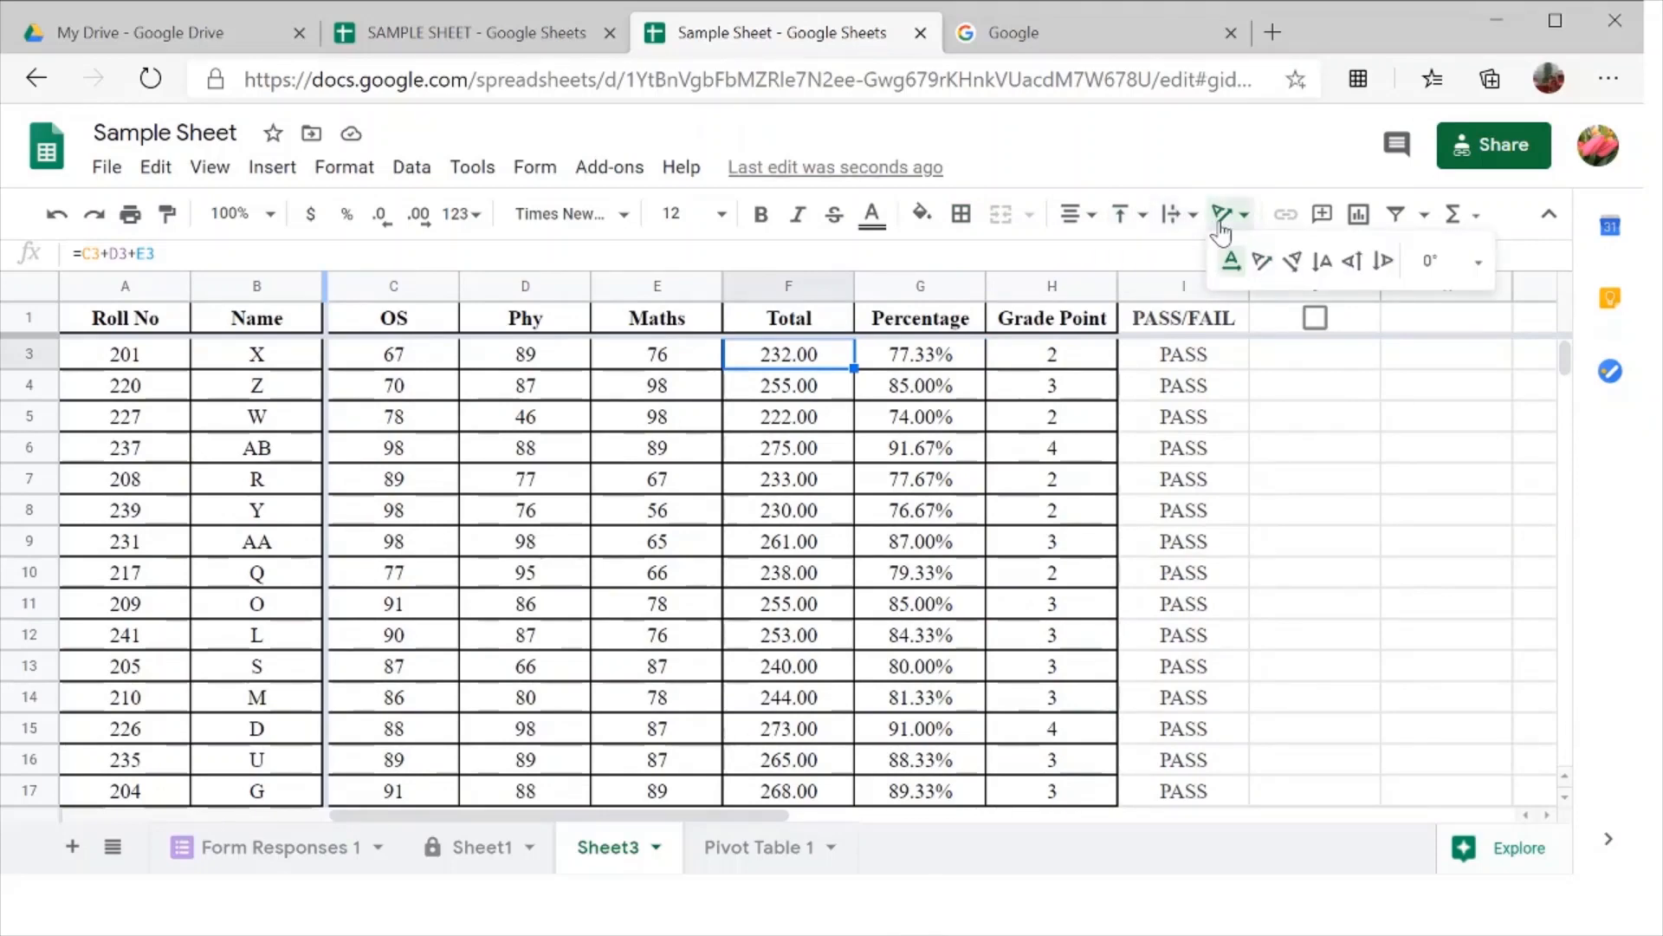
left_click(1261, 263)
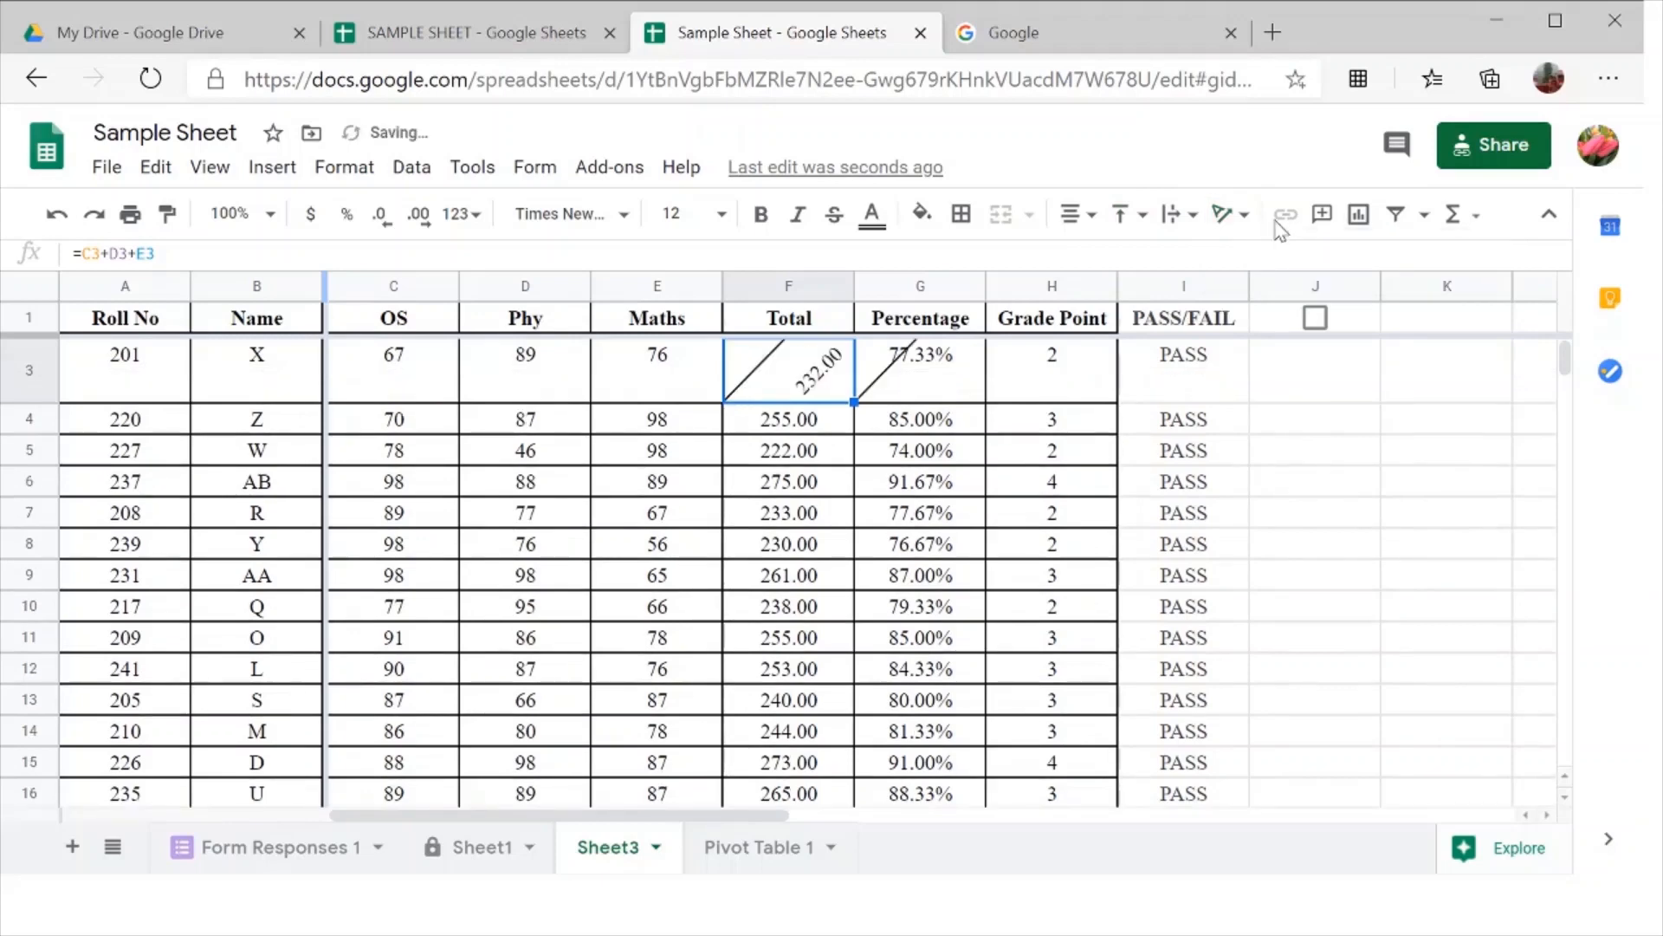
- Try rotating the total in cell F3 upward by 90°, and reset its text rotation to none
left_click(1224, 215)
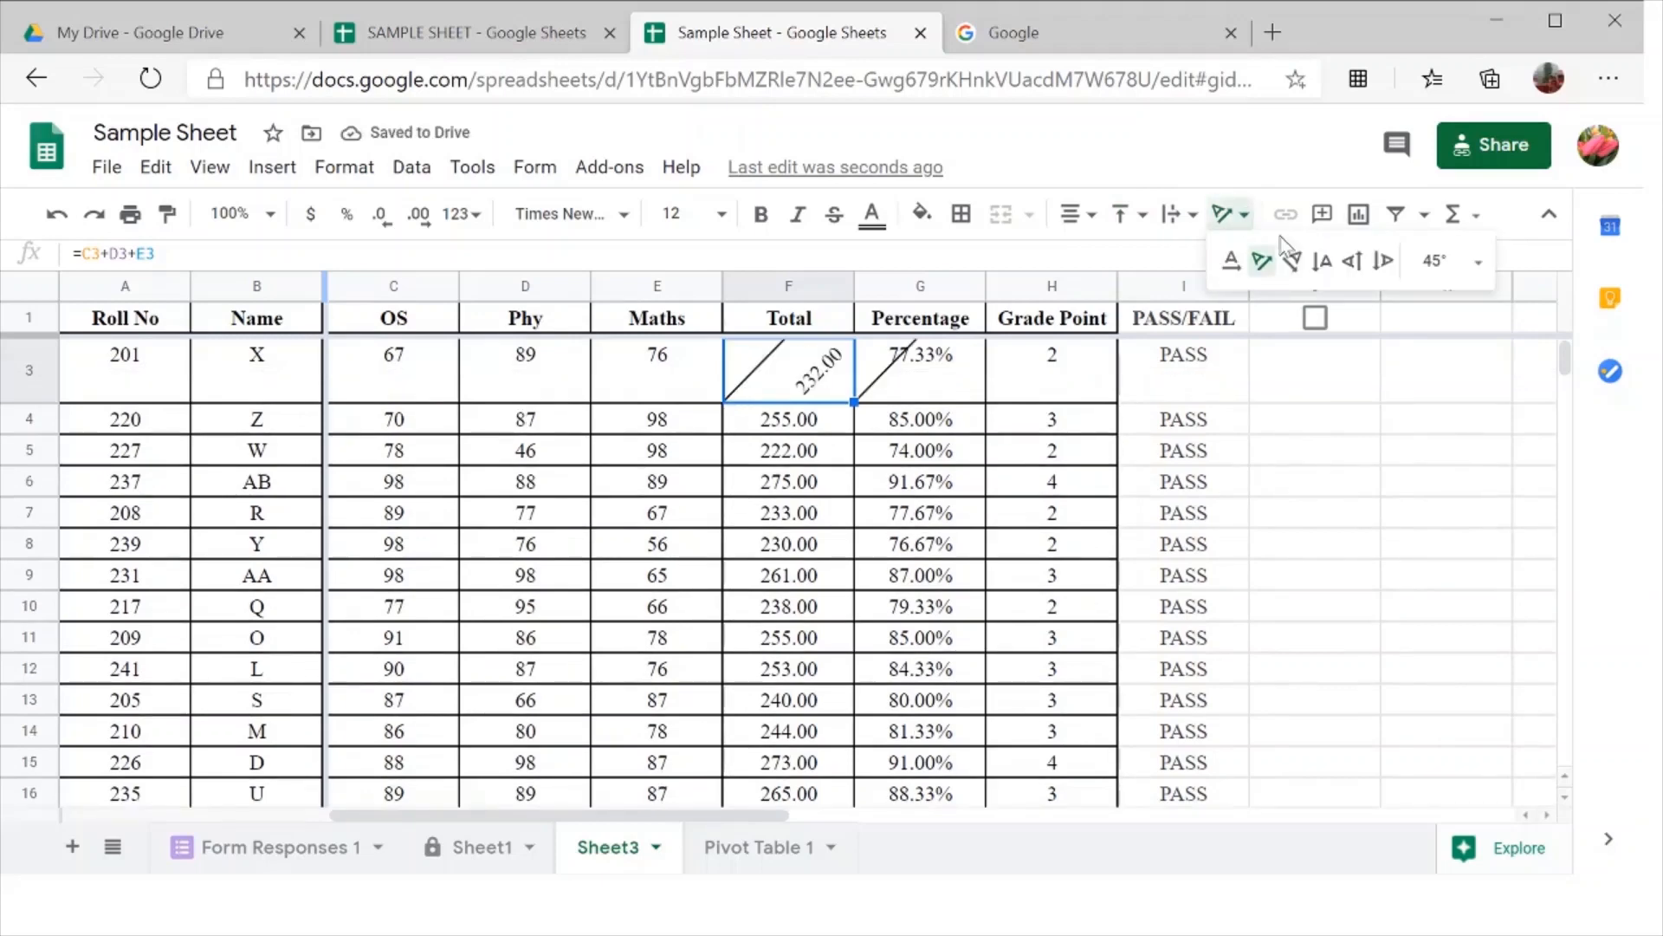
left_click(1351, 259)
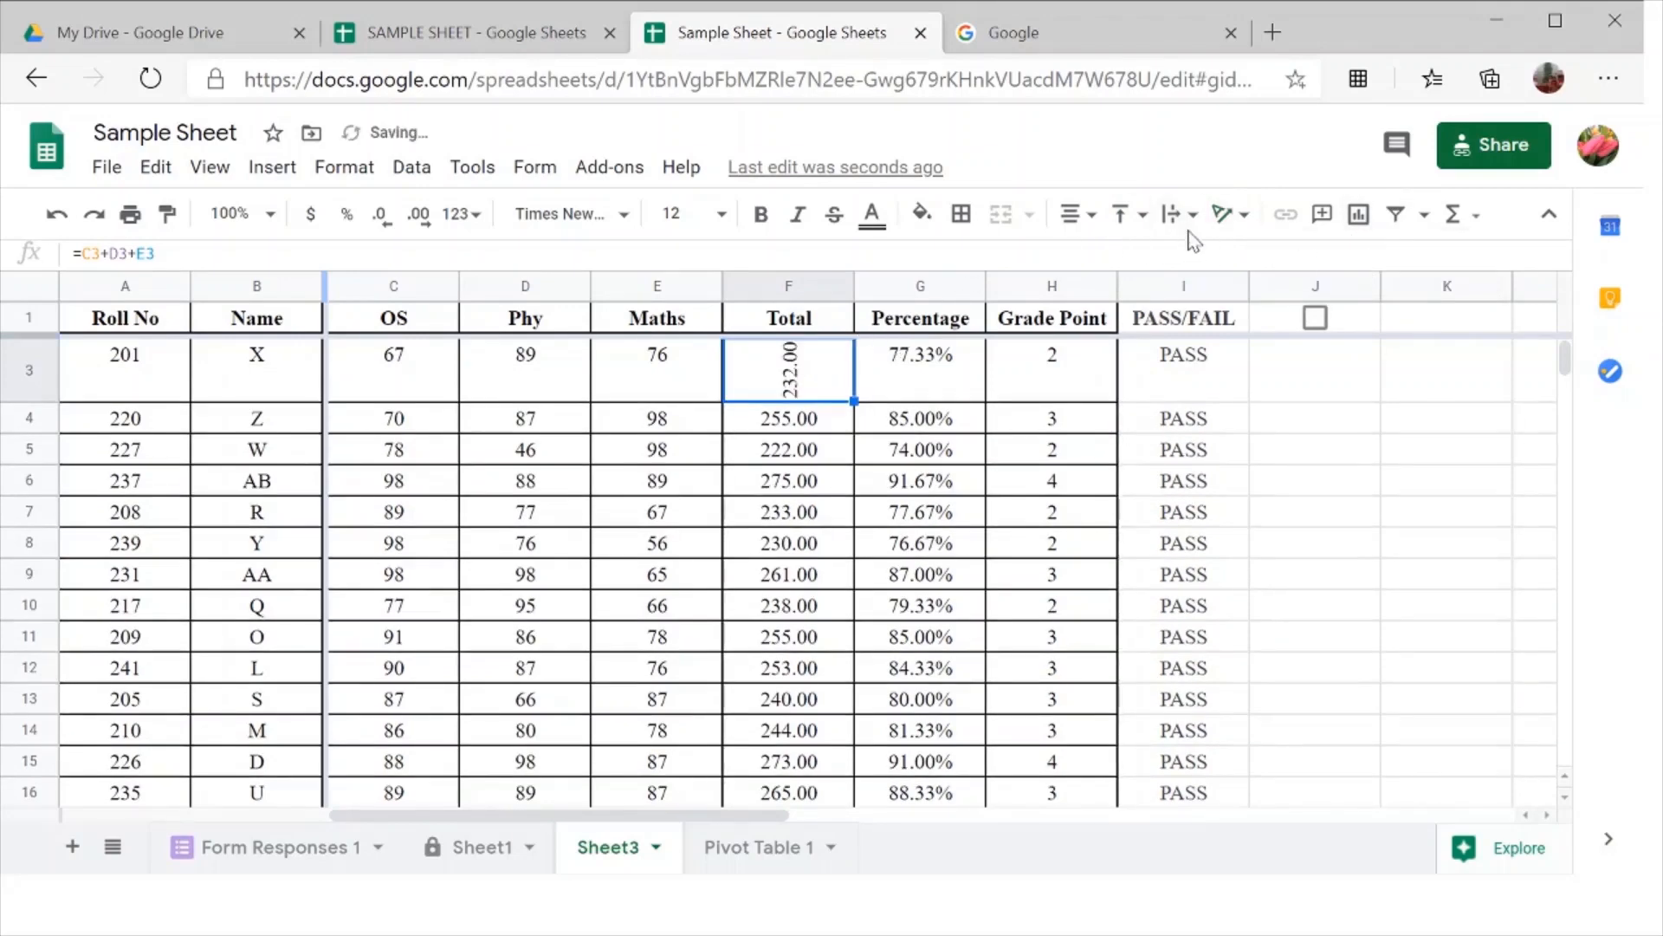
left_click(1224, 215)
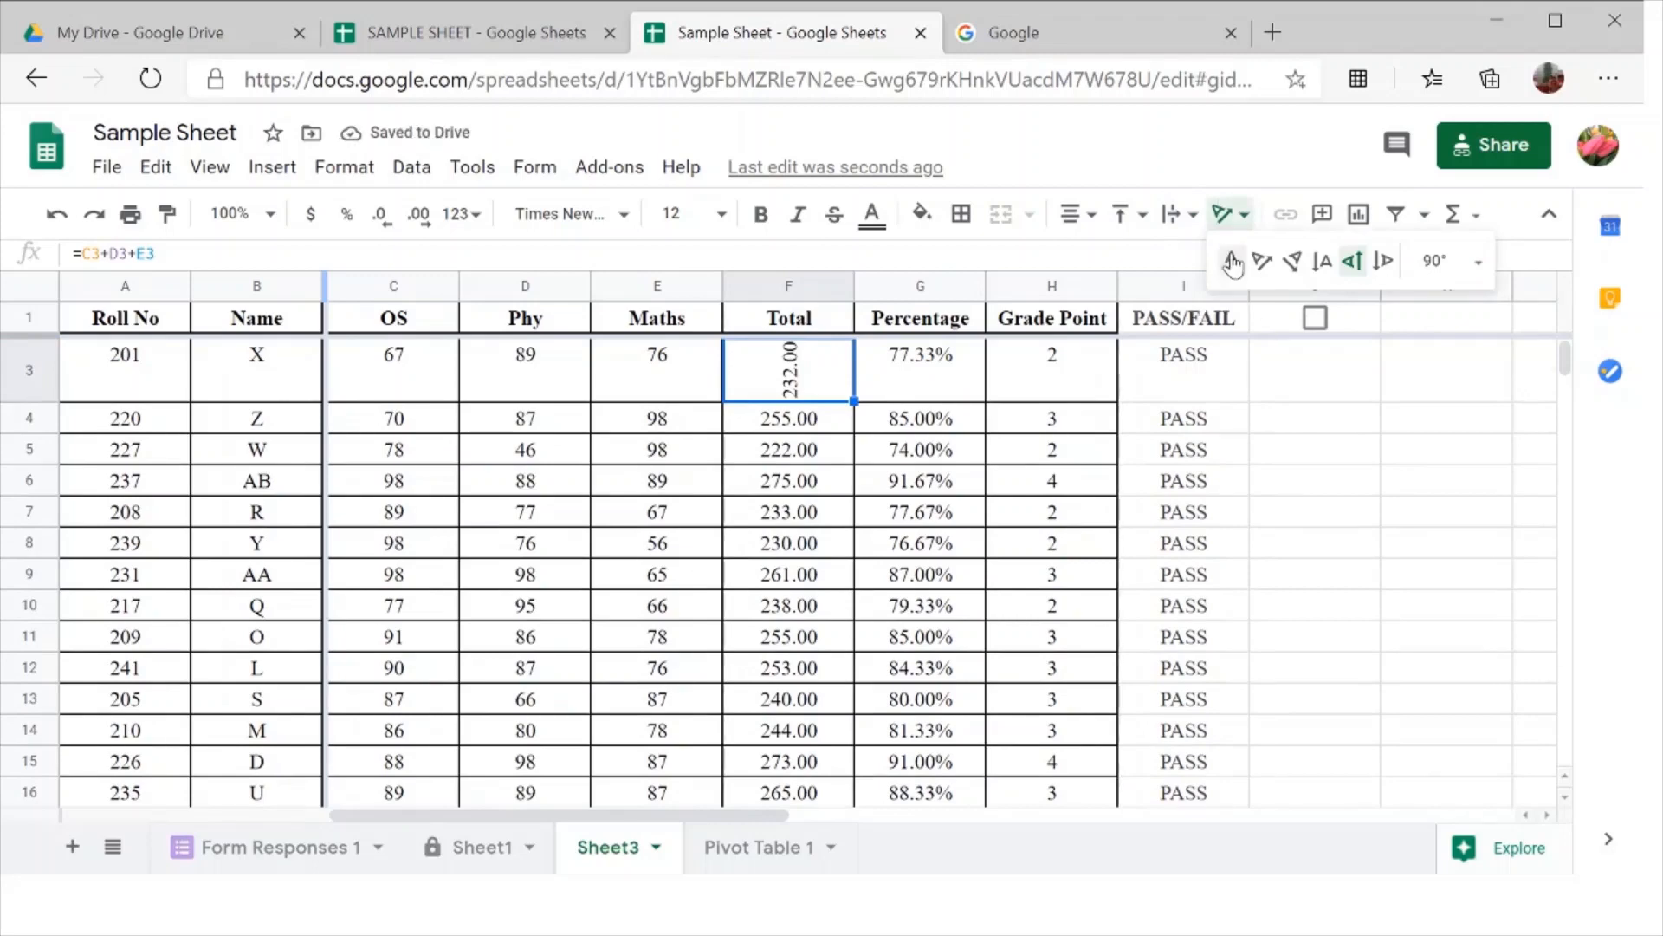
left_click(1230, 262)
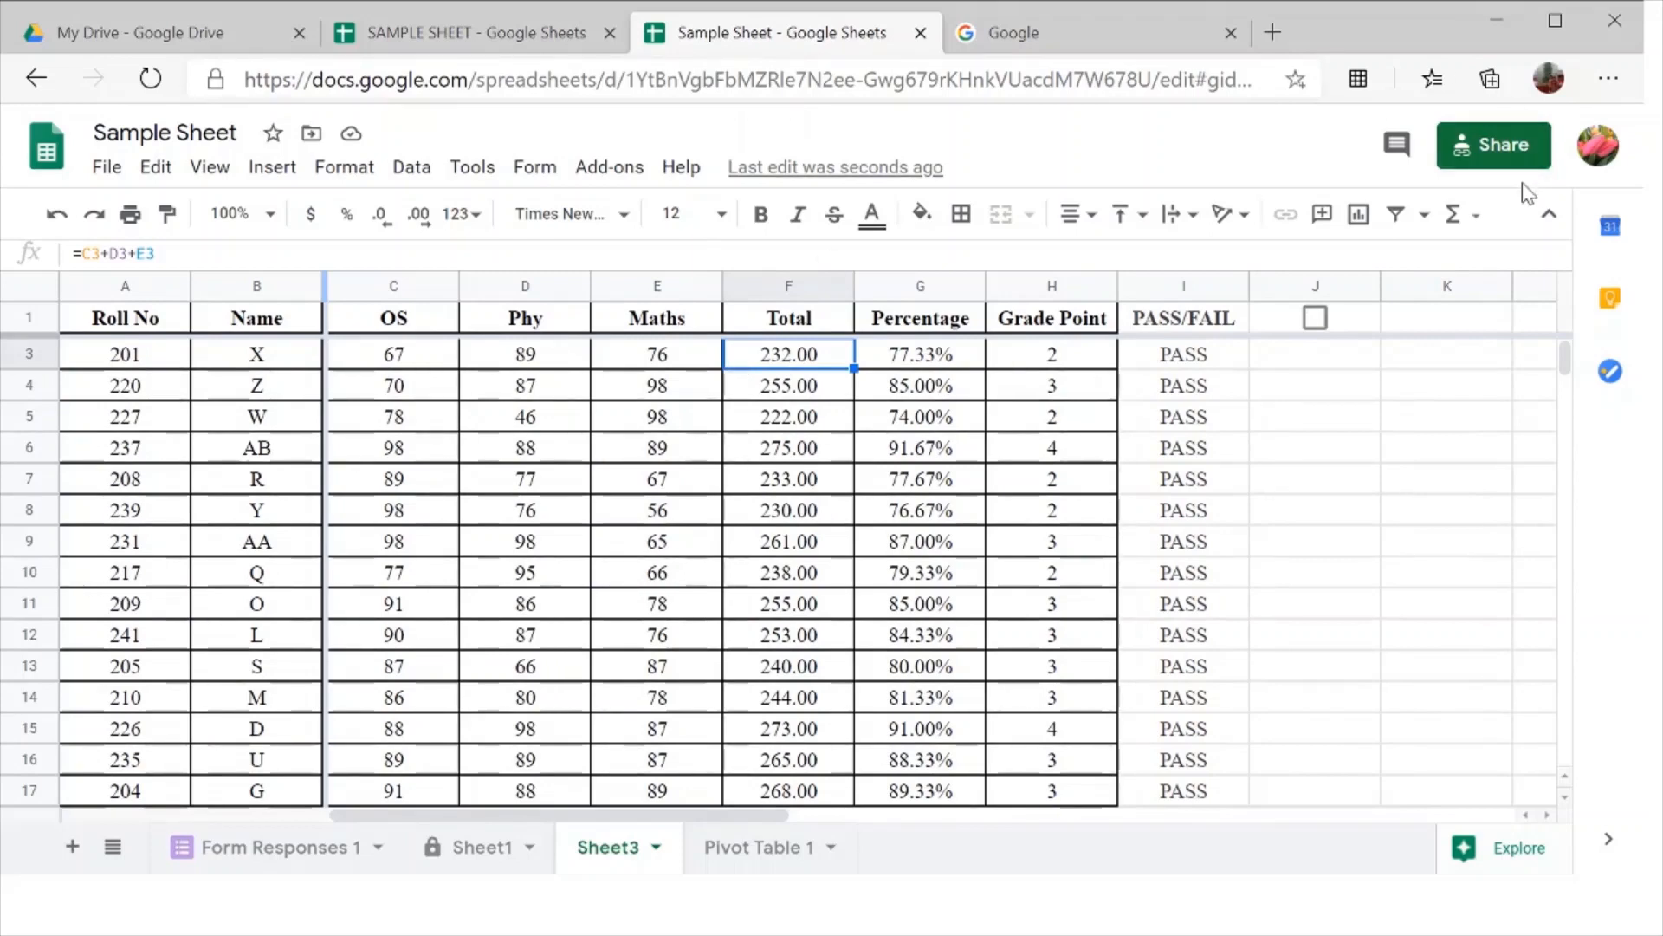
- Browse the available functions, replace the addition formula in cell F3 with =SUM(C3:E3), and review the new formula
left_click(1477, 221)
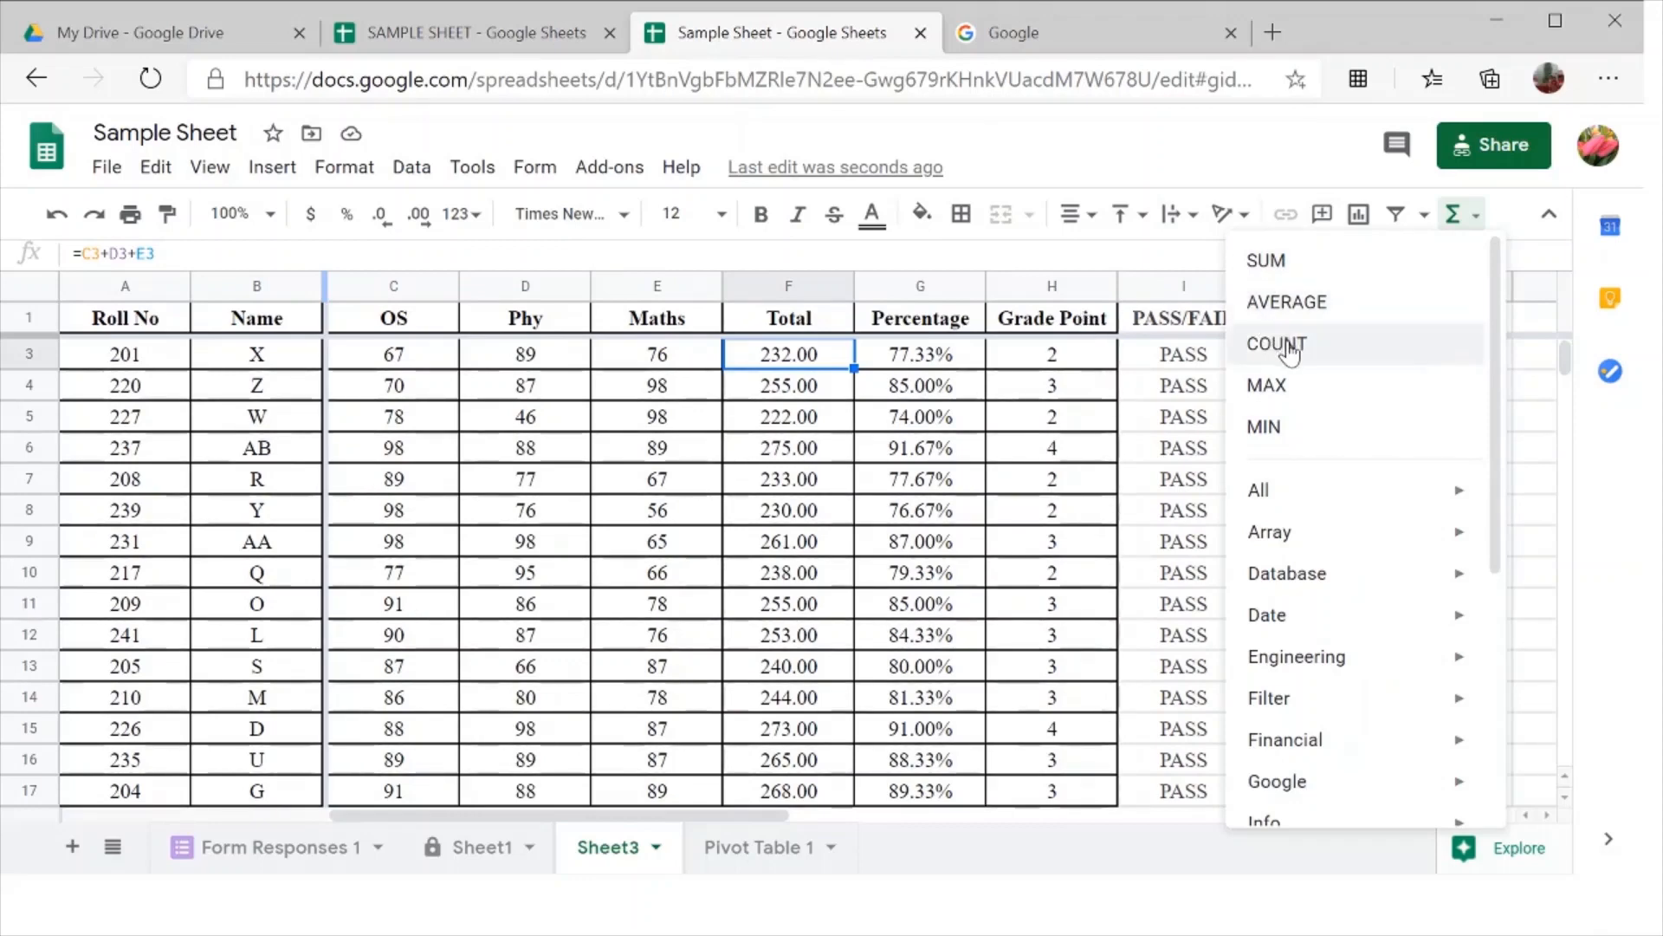
left_click(821, 364)
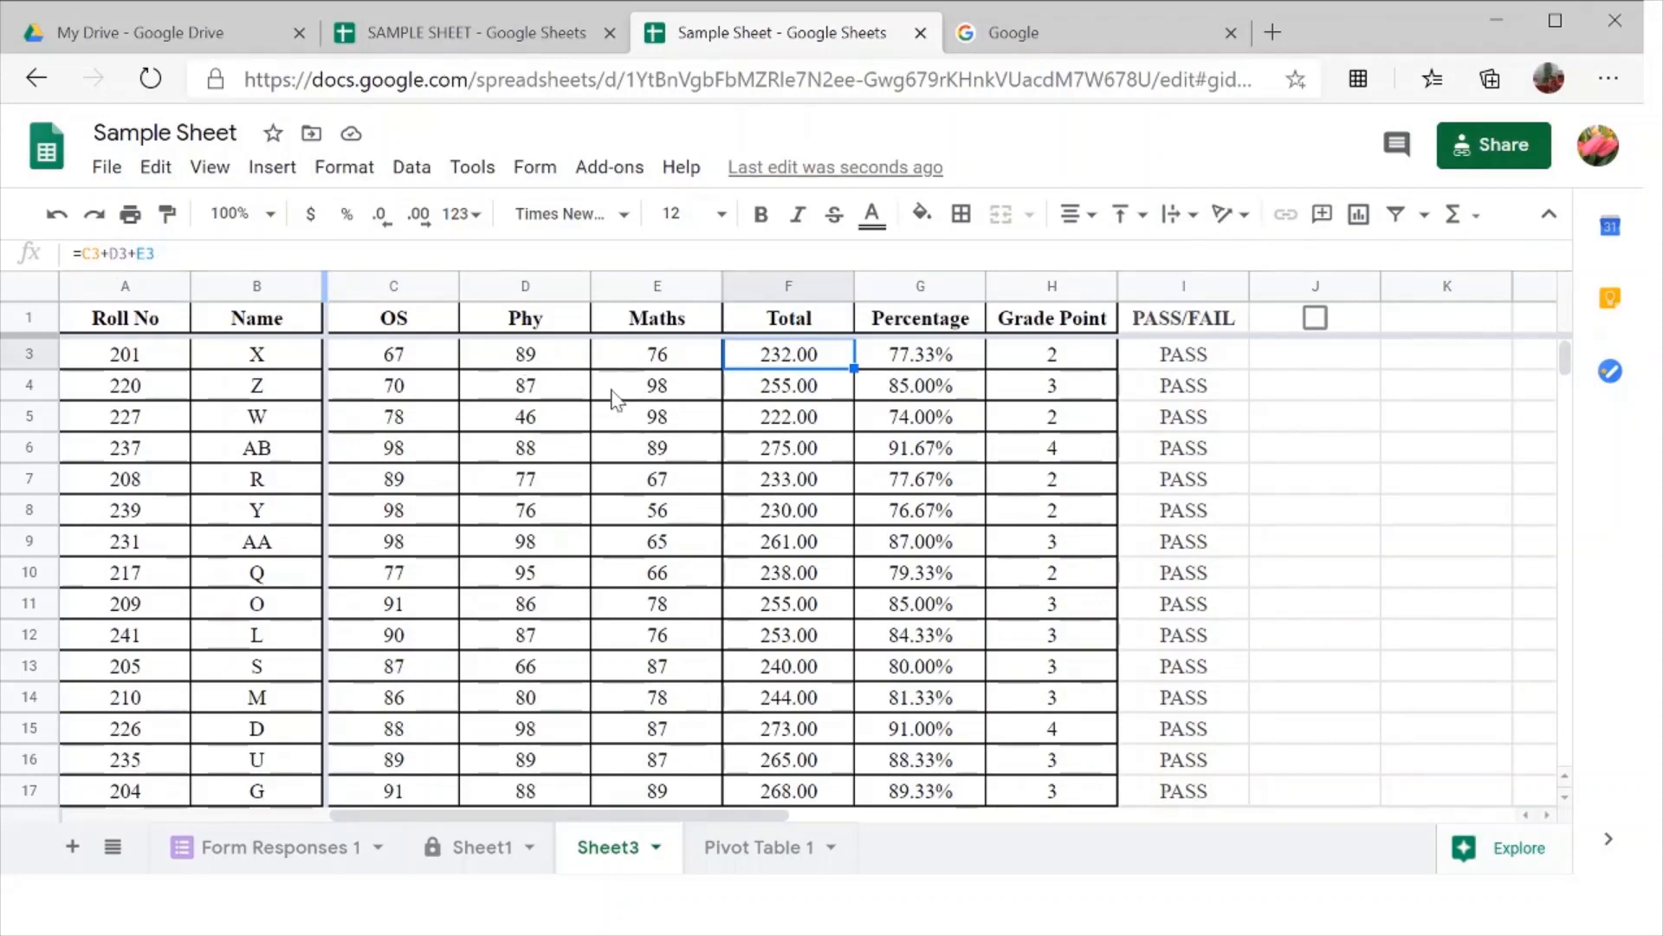
left_click(258, 251)
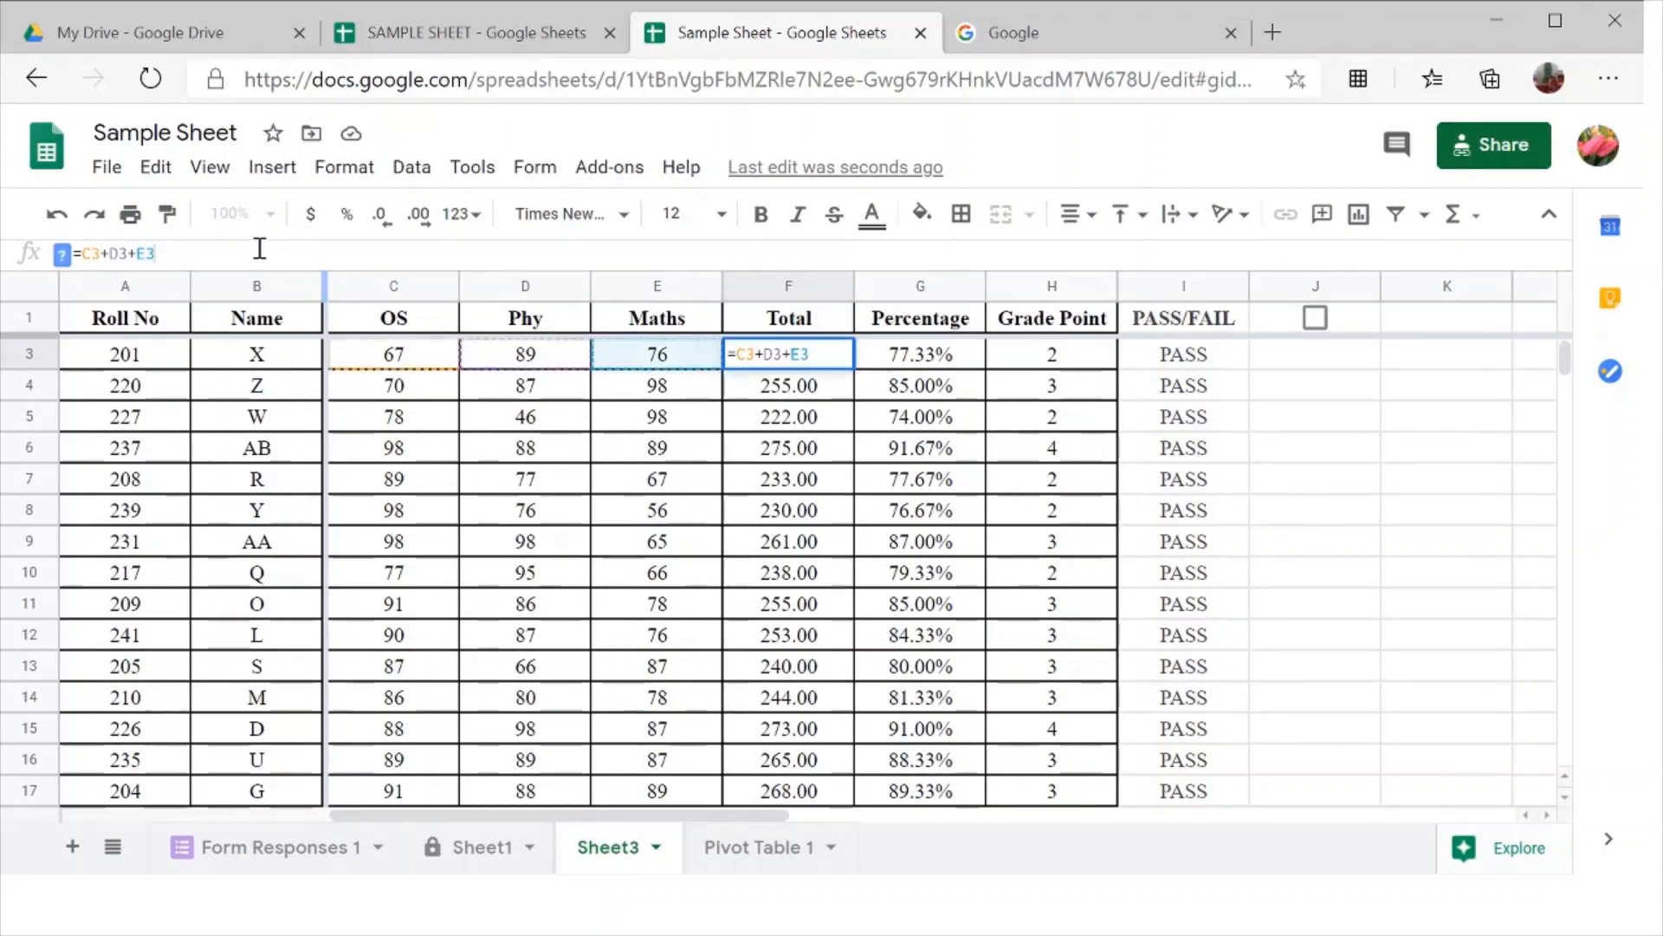
key("BackSpace")
key("BackSpace")
key("BackSpace")
key("BackSpace")
key("BackSpace")
key("BackSpace")
key("BackSpace")
key("BackSpace")
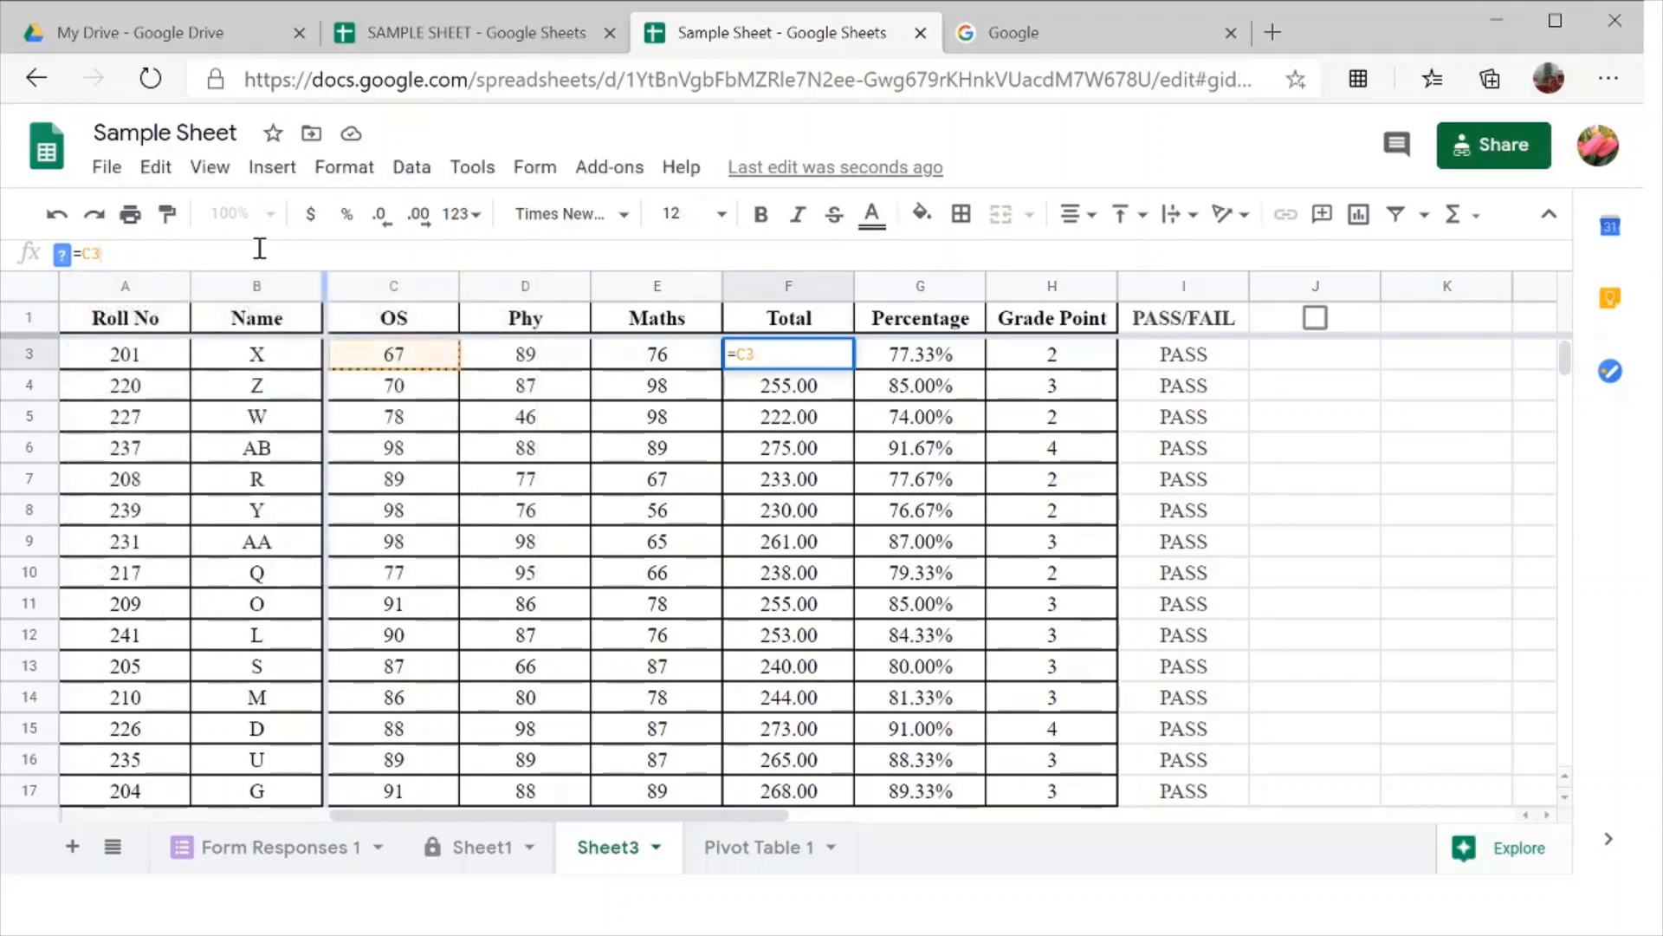
type("SU")
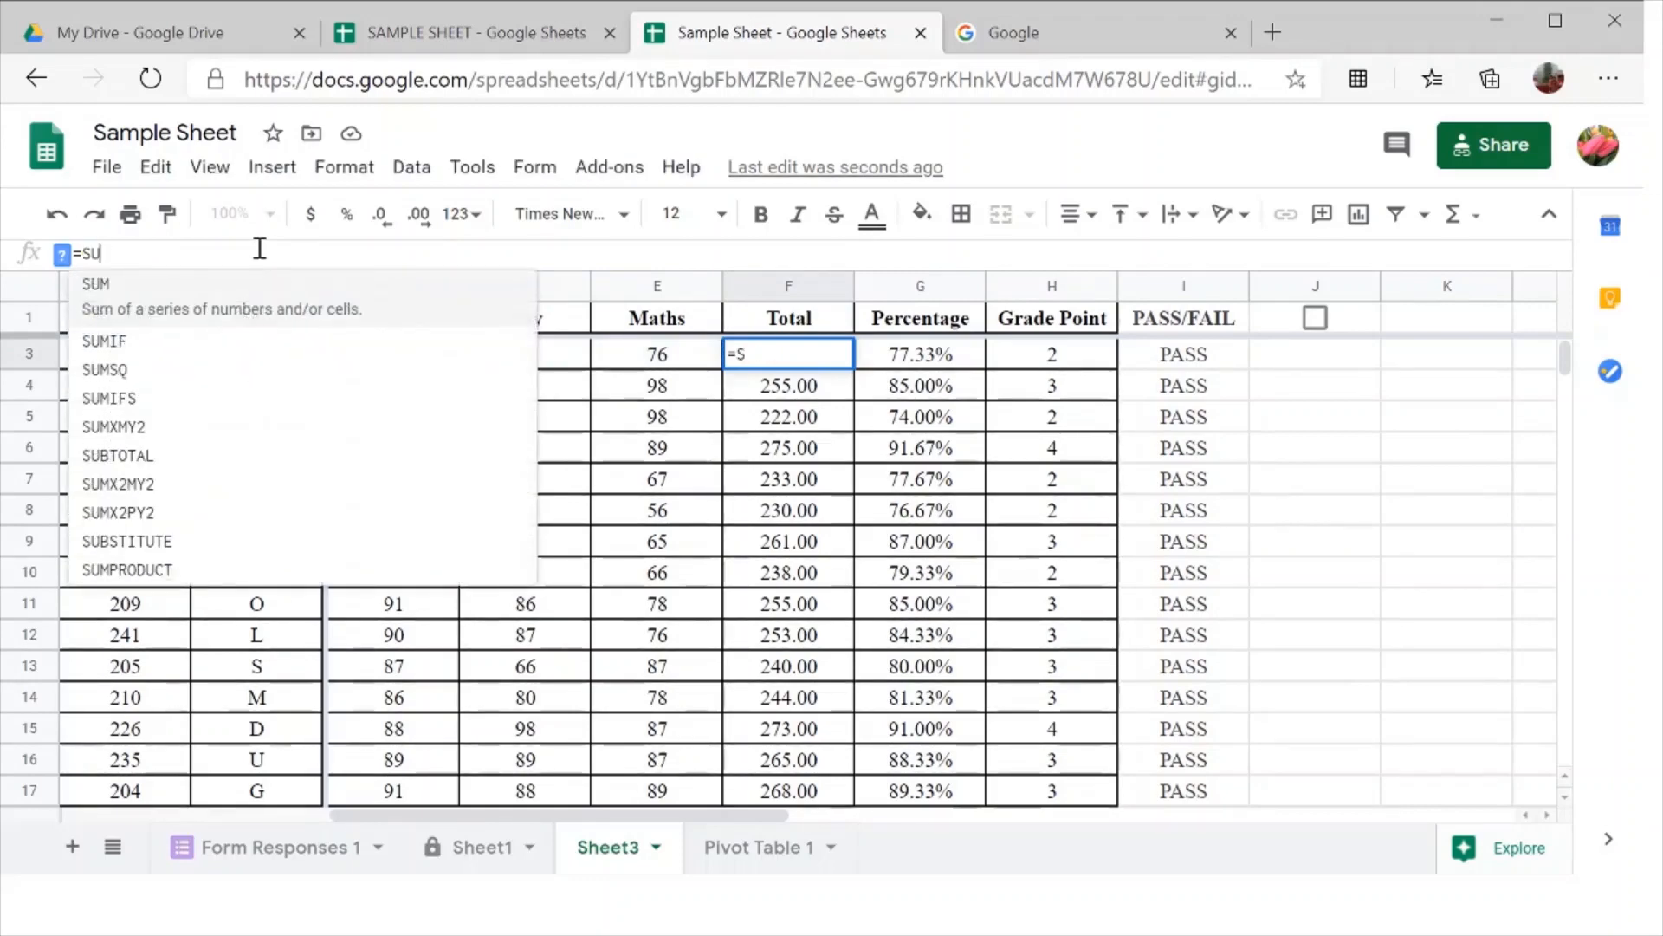
left_click(97, 286)
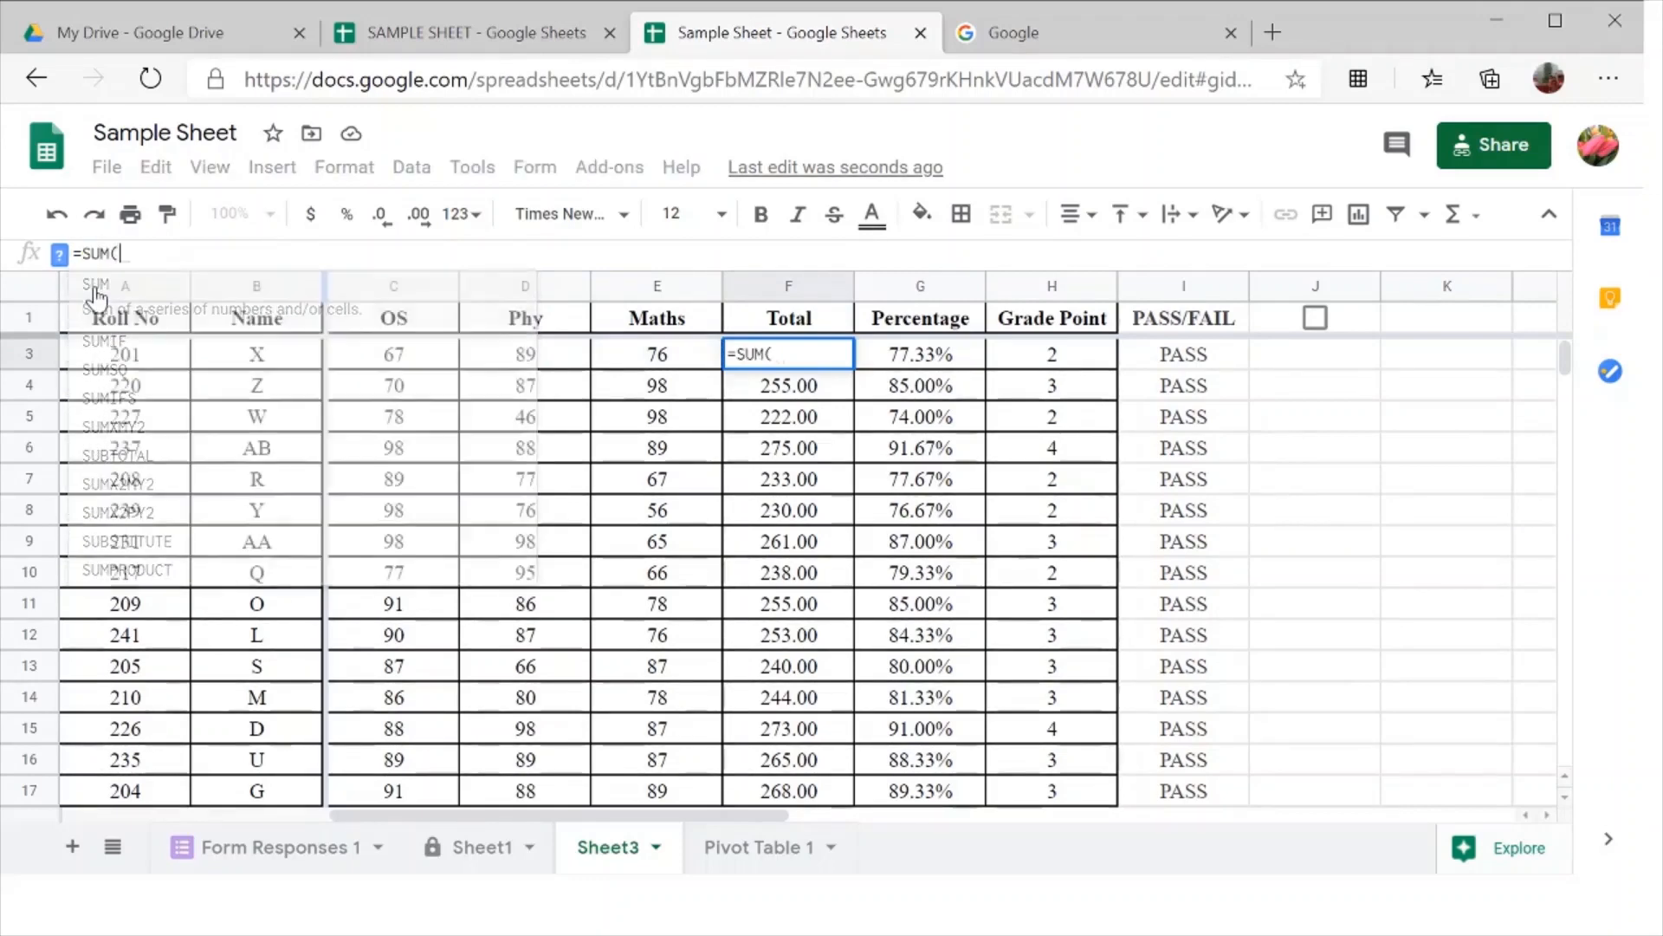
left_click(407, 360)
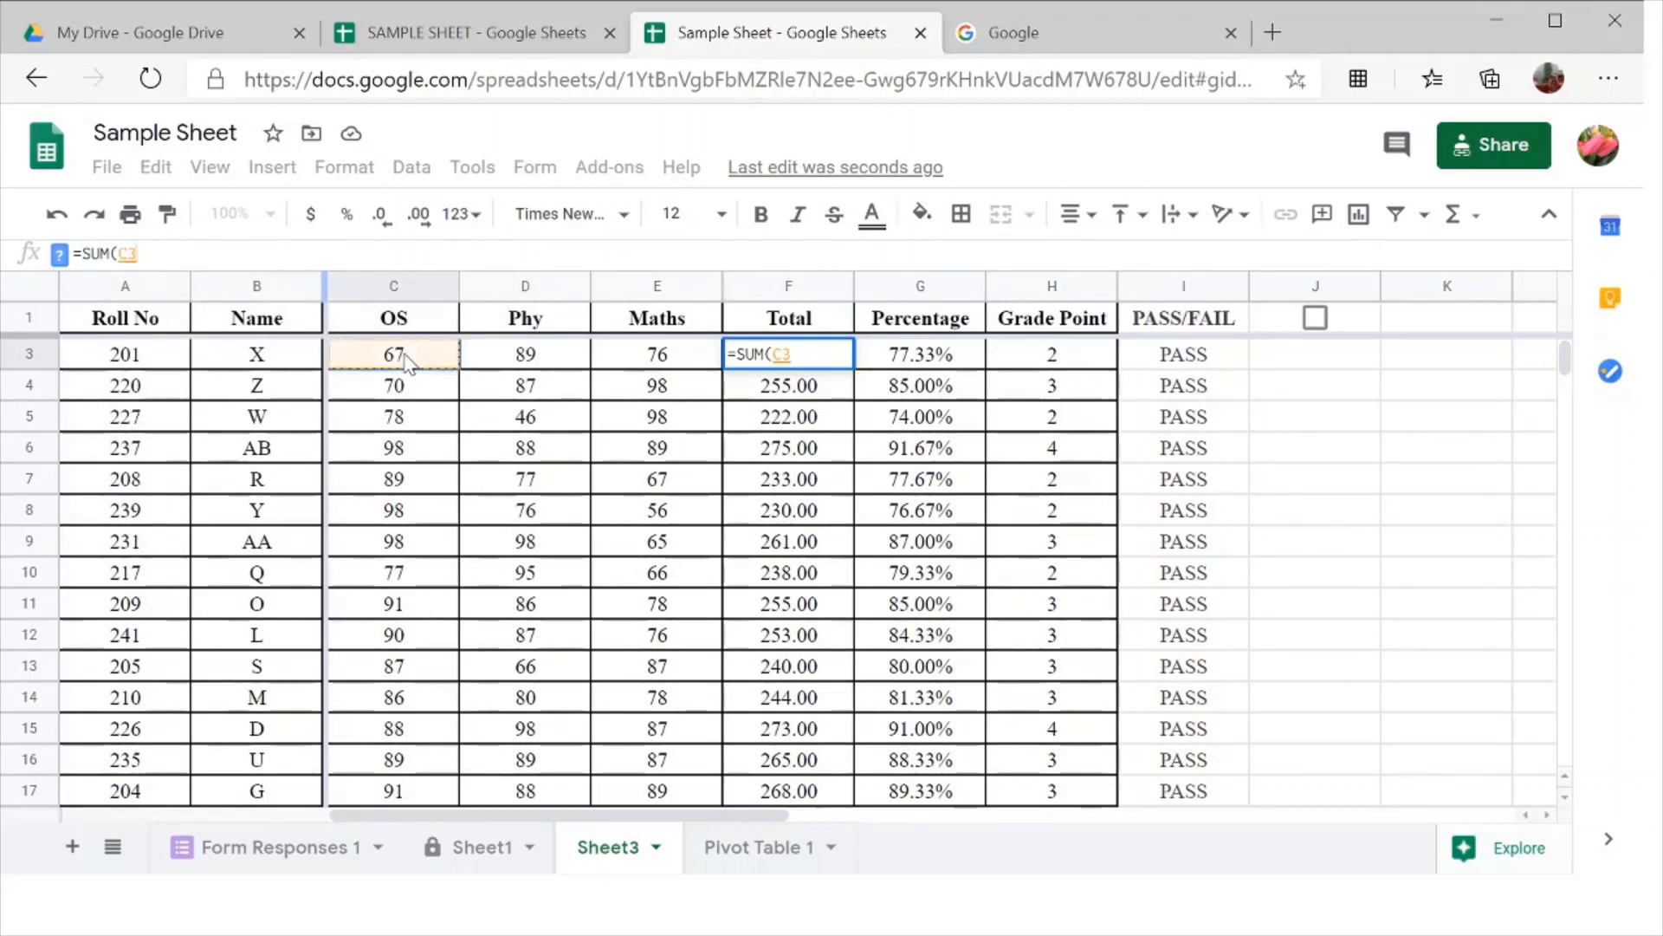
left_click_drag(407, 361, 655, 367)
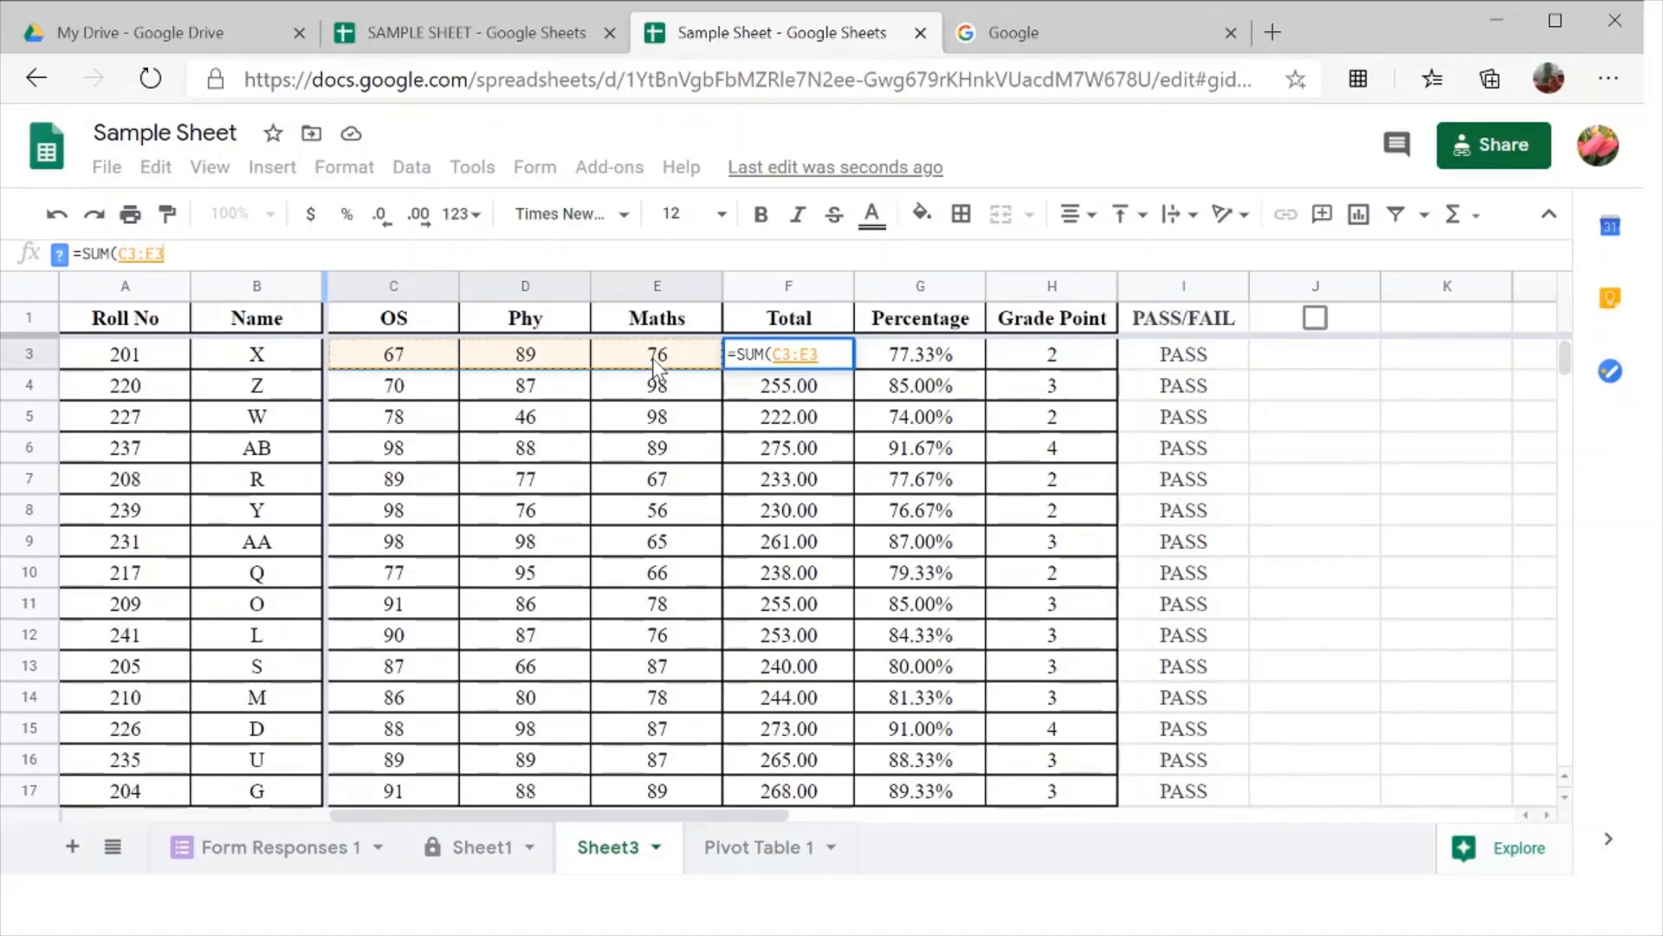
type(")")
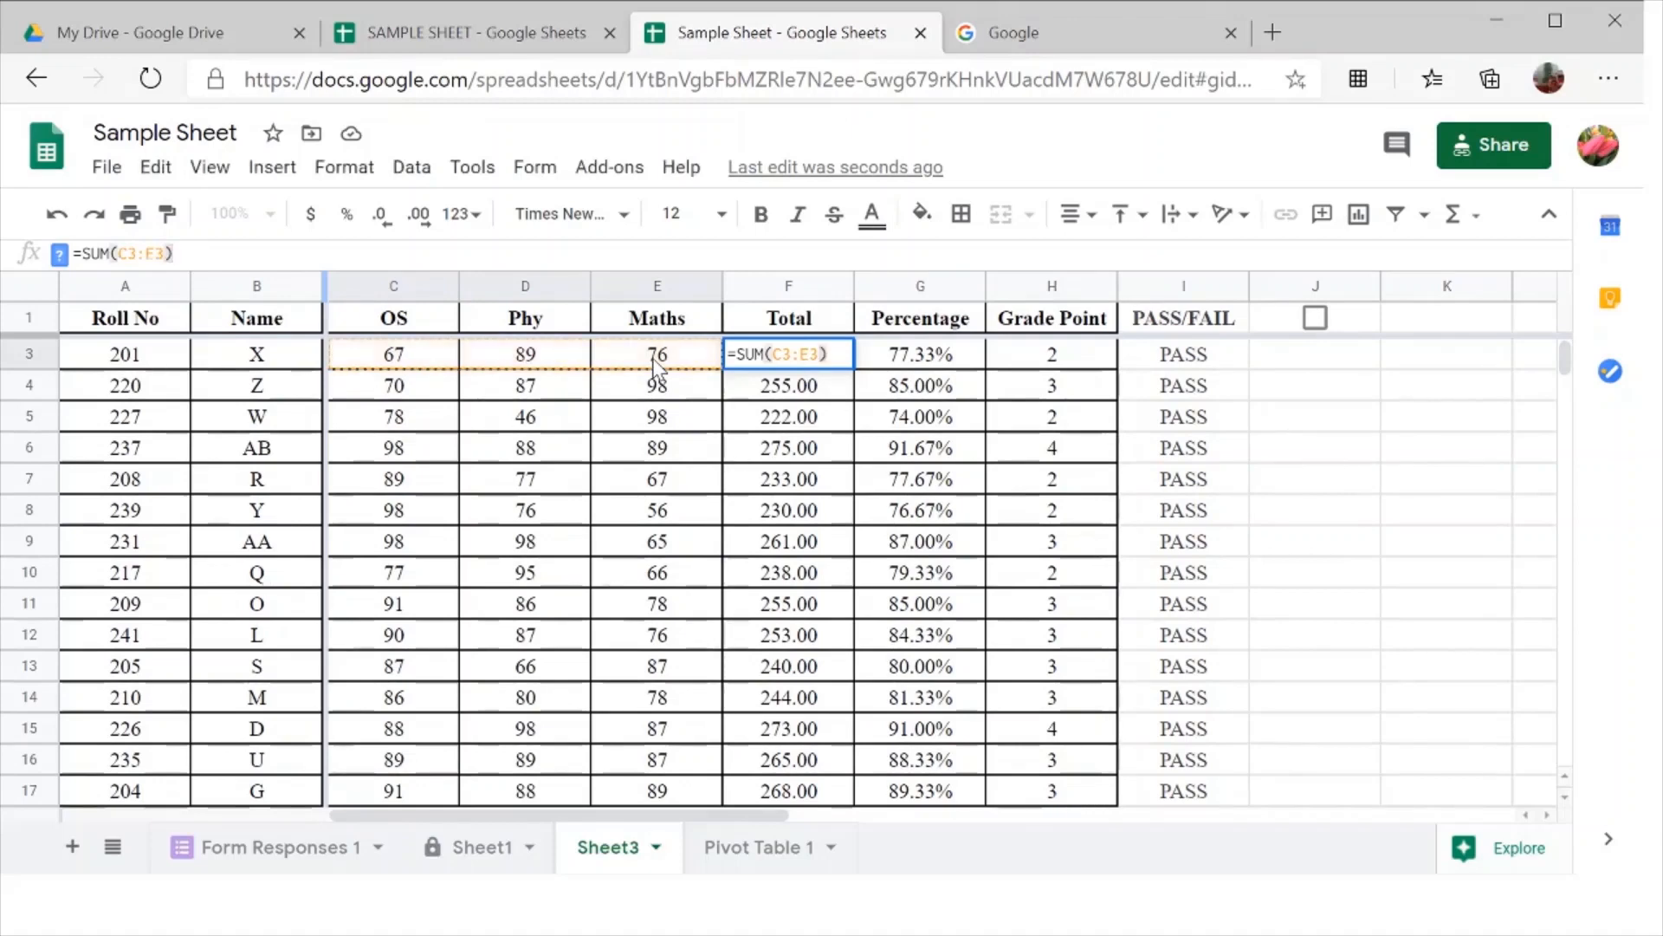
key("Return")
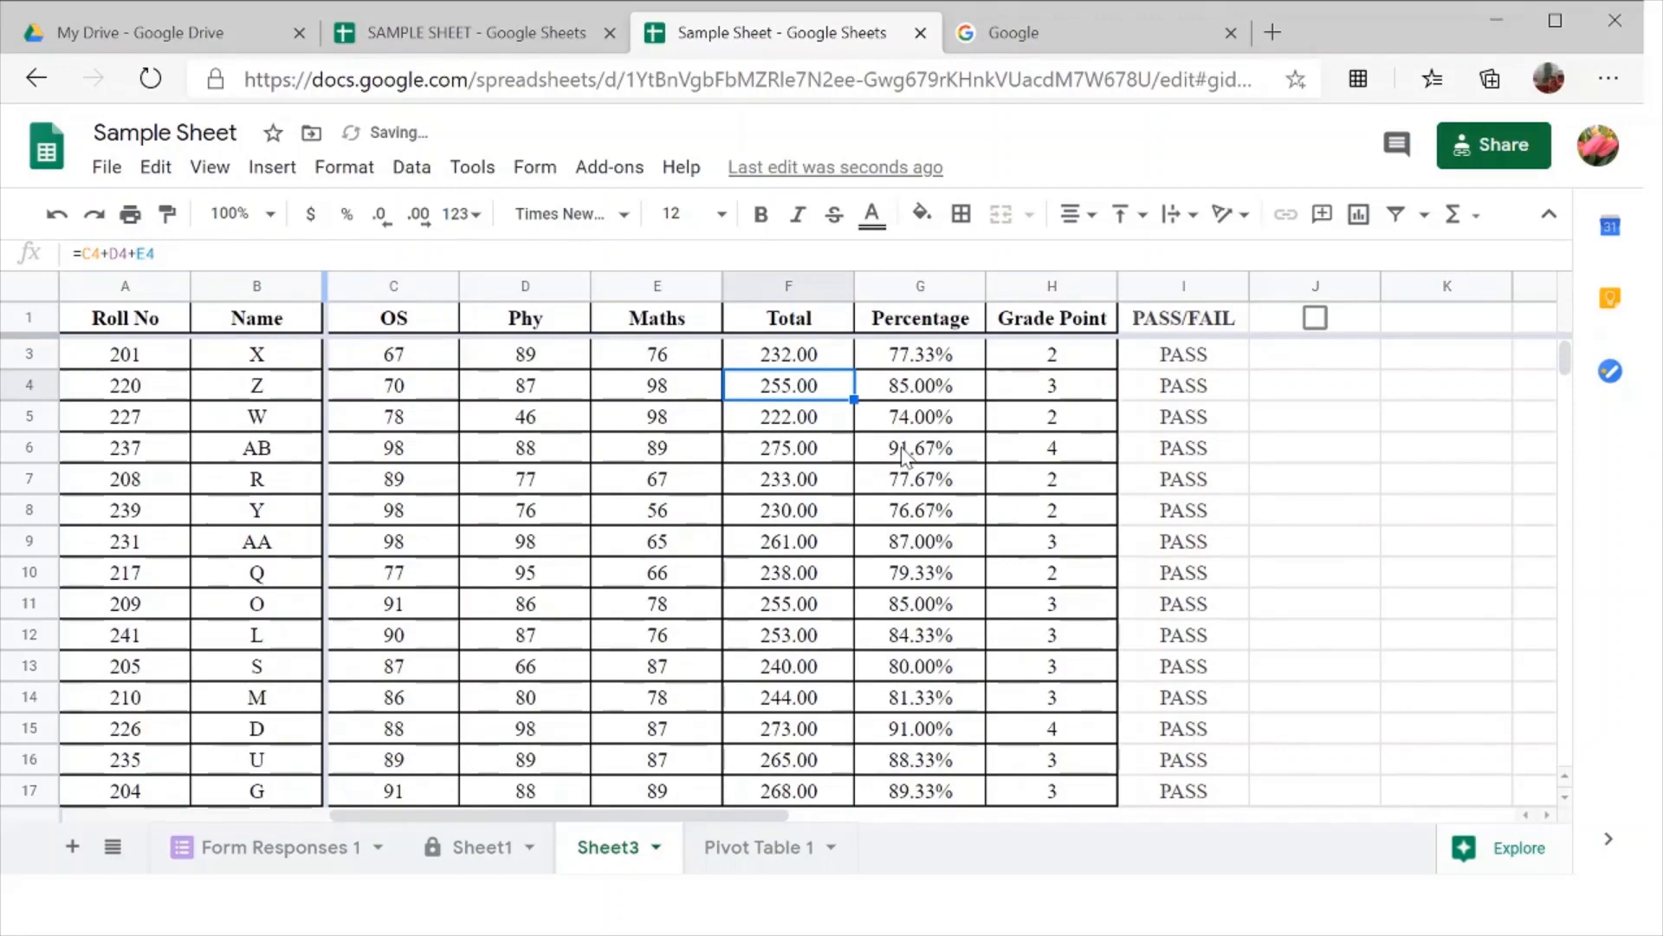
left_click(798, 357)
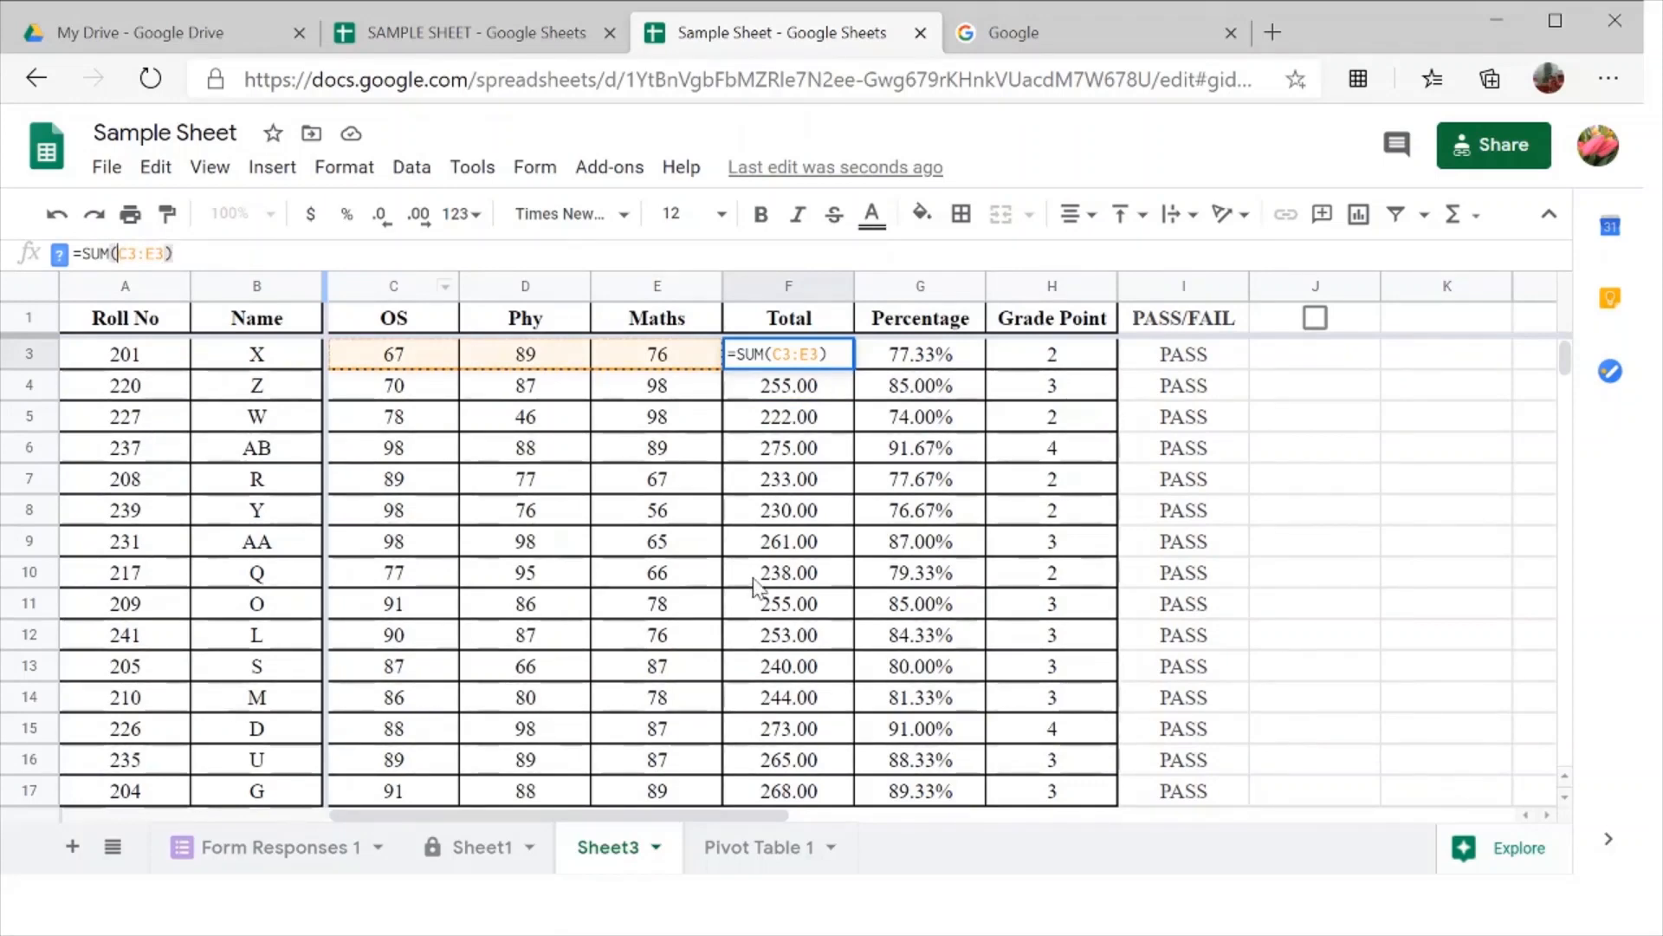
left_click(1291, 362)
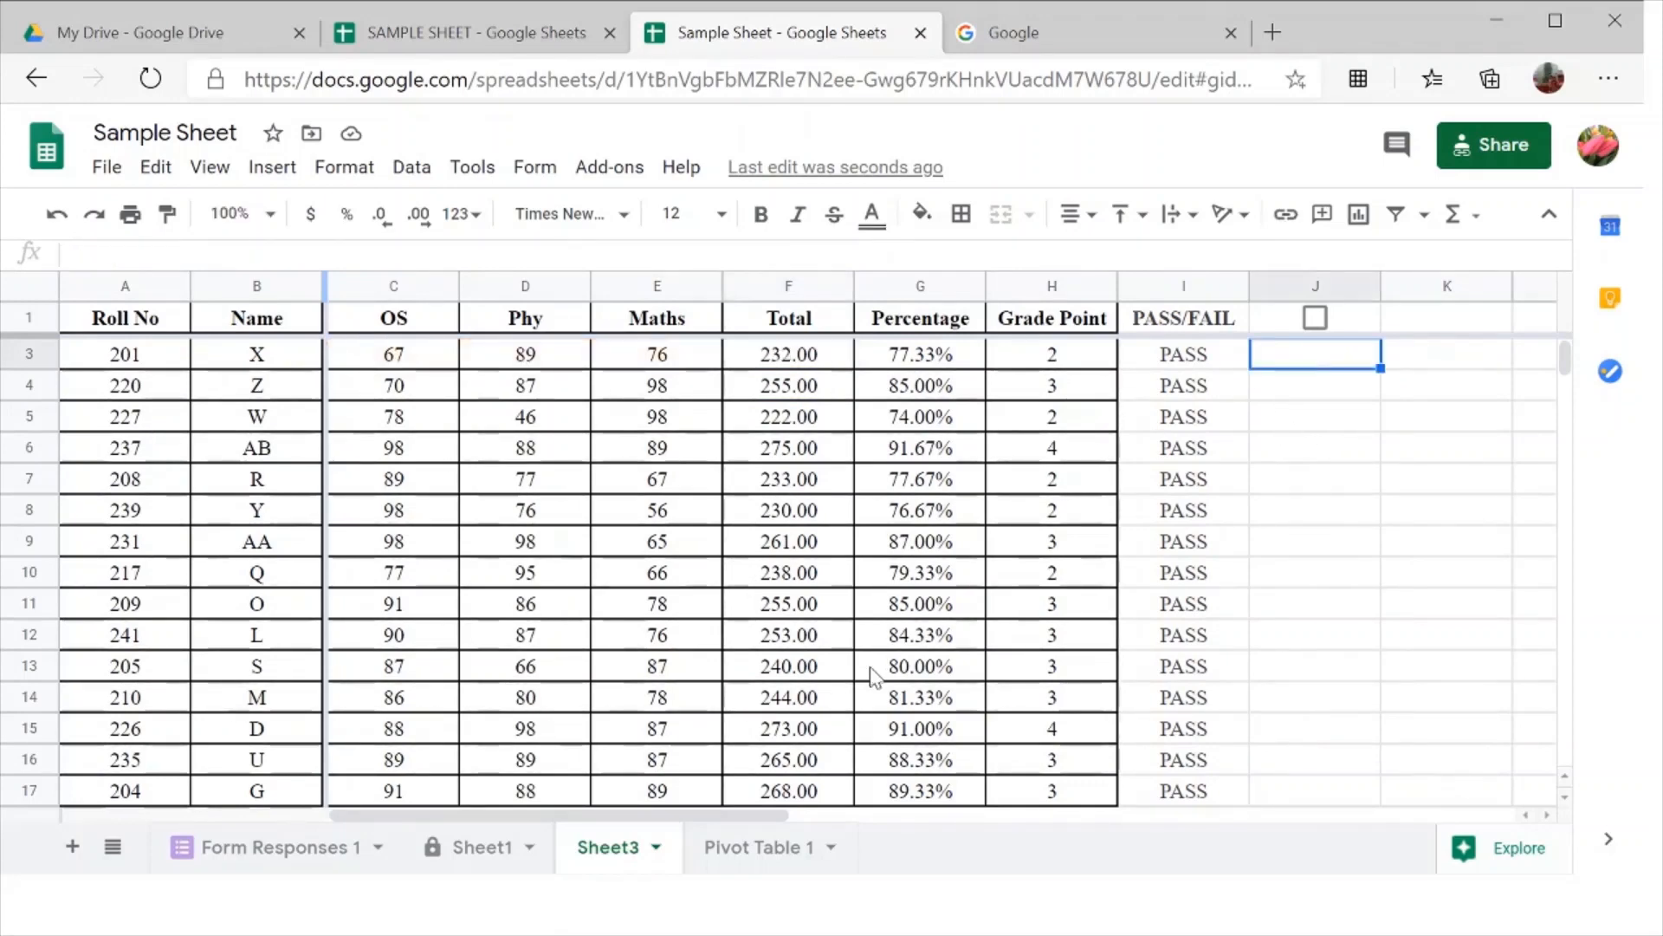
- Change the formula in cell F30 below the Total column to =AVERAGE(F2:F29)
scroll(875, 676, "down", 2)
scroll(873, 676, "down", 6)
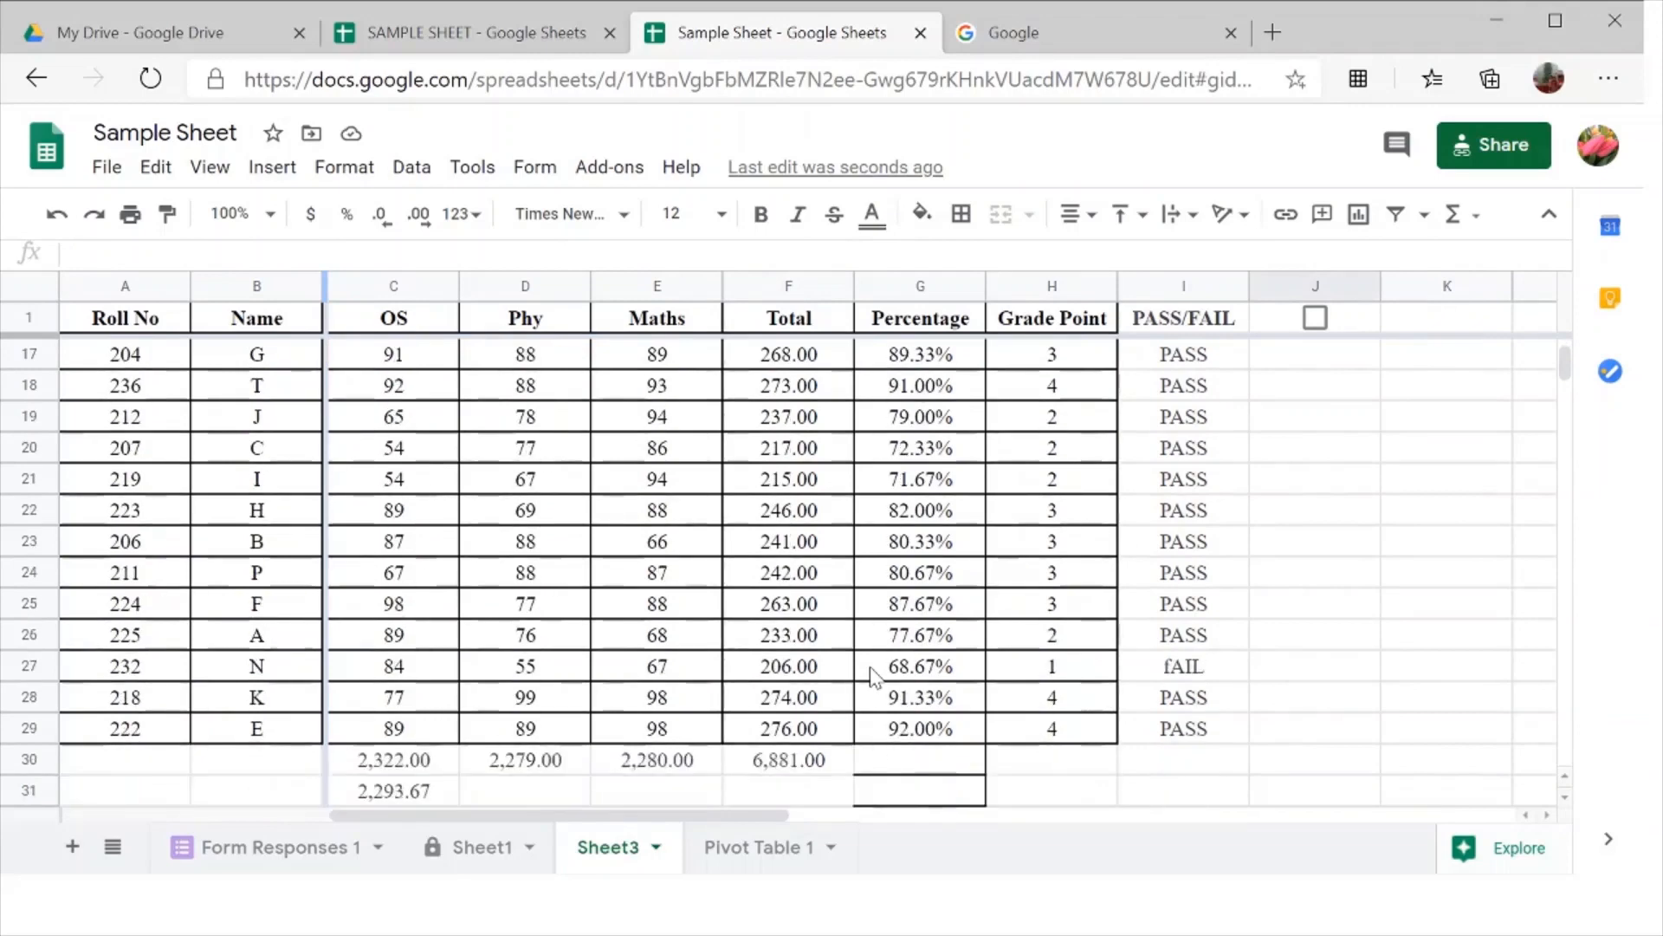
left_click(814, 695)
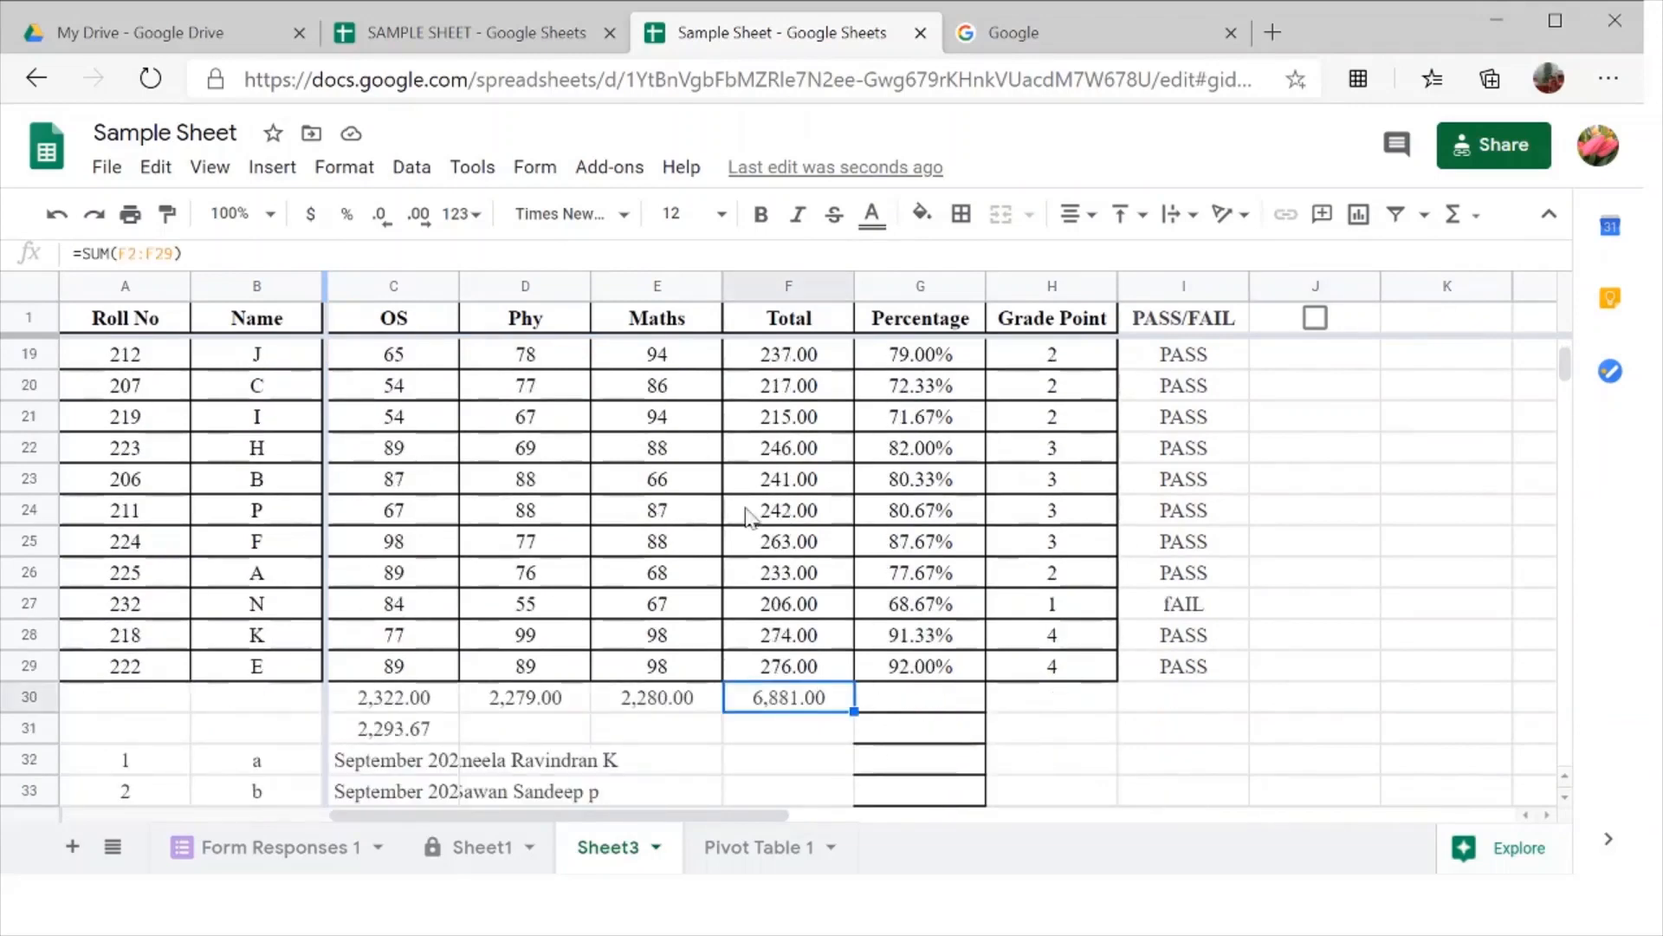
left_click(83, 253)
key("Delete")
key("Delete")
key("Delete")
key("Delete")
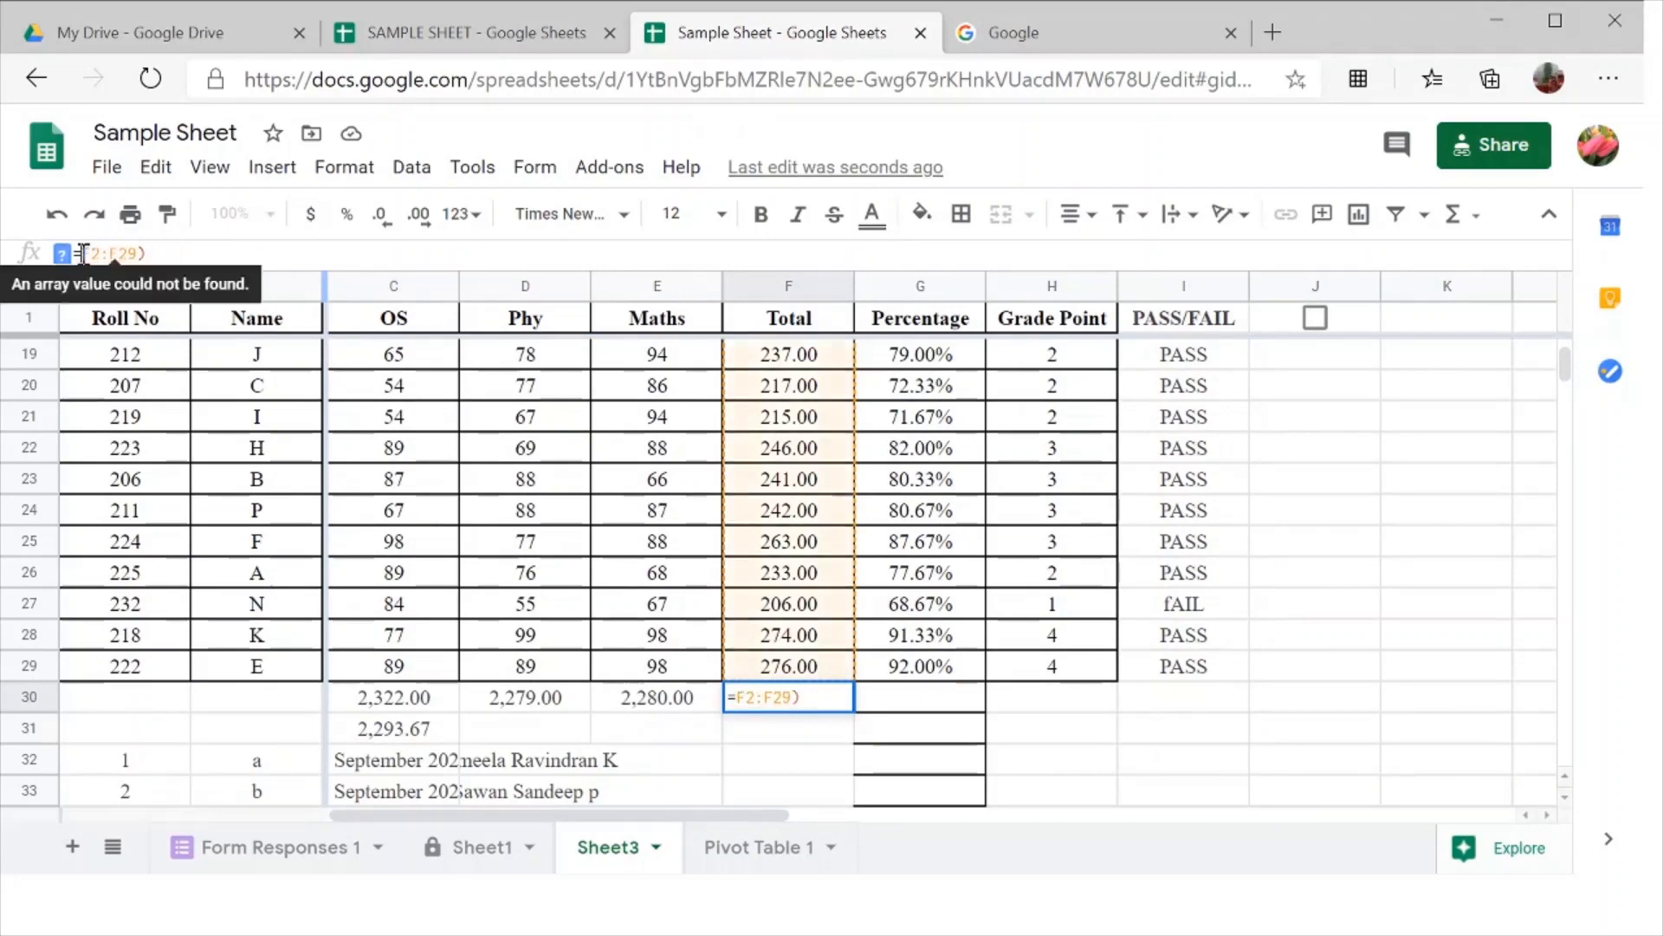
type("AV")
type("ERAGE")
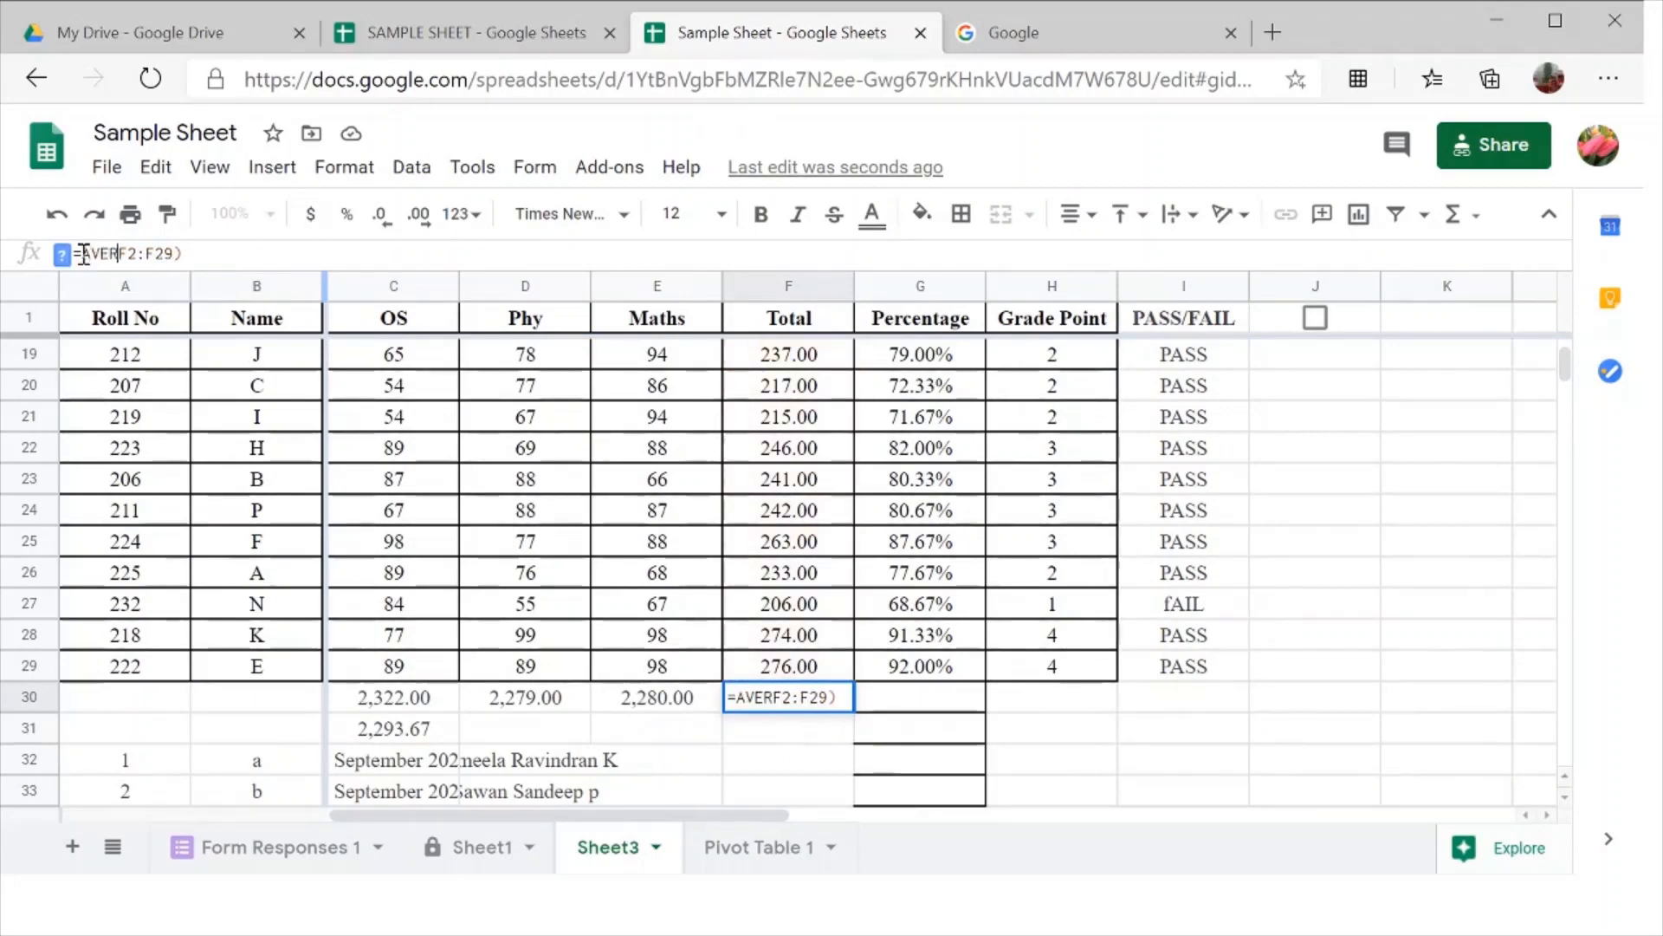
type("E")
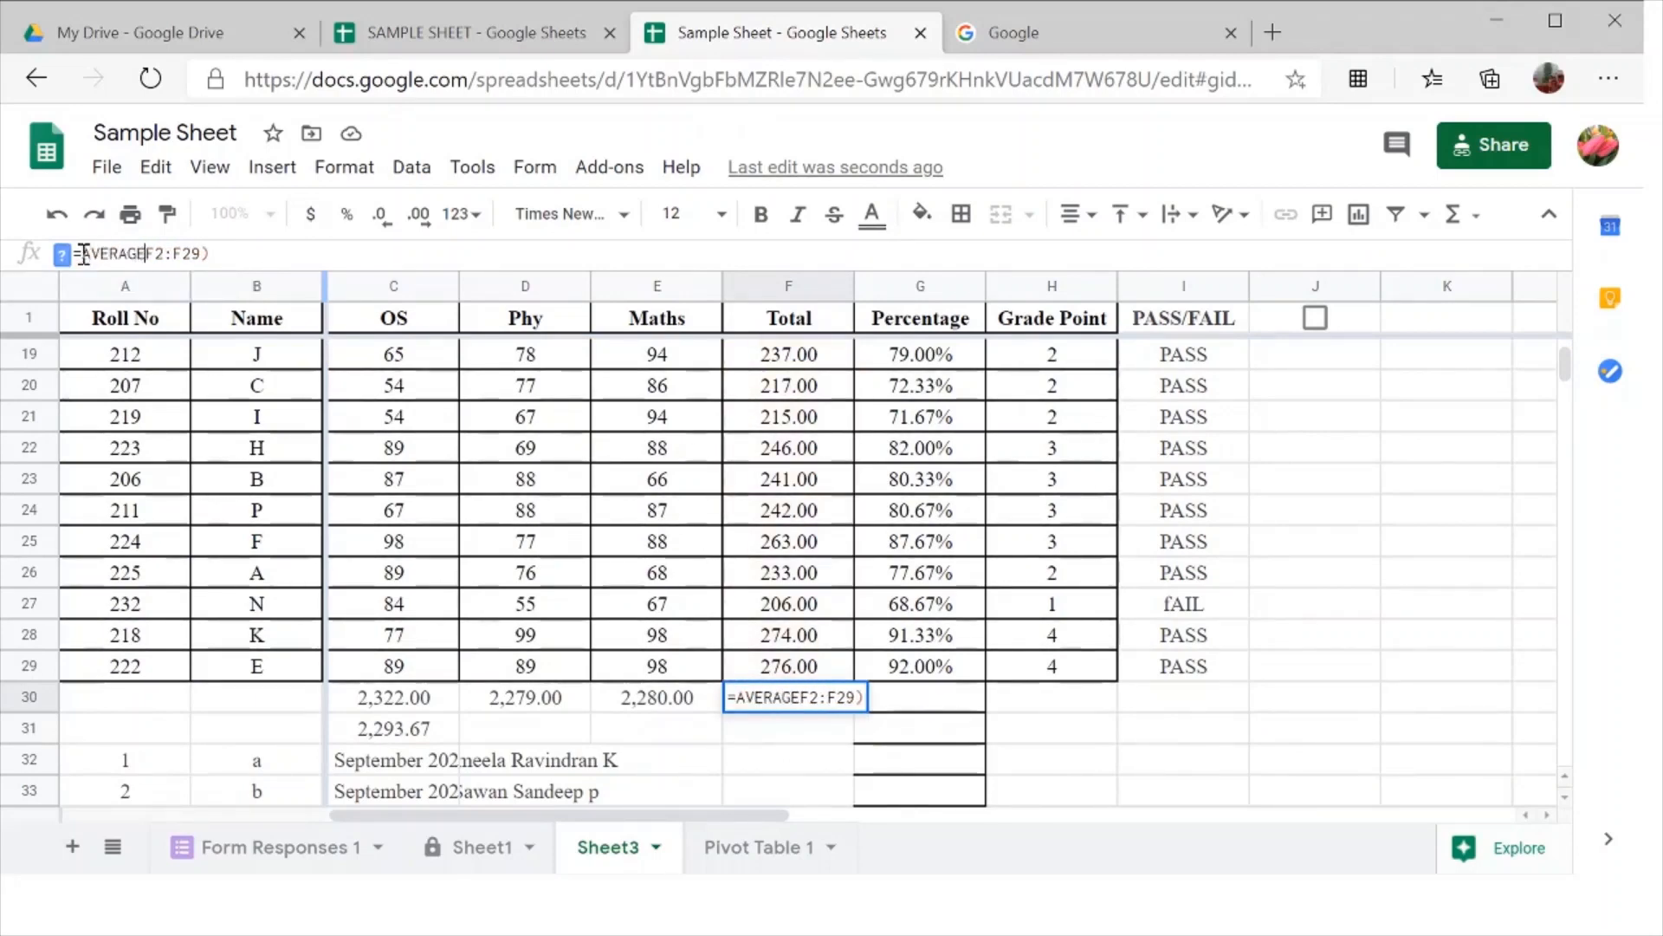
type("(")
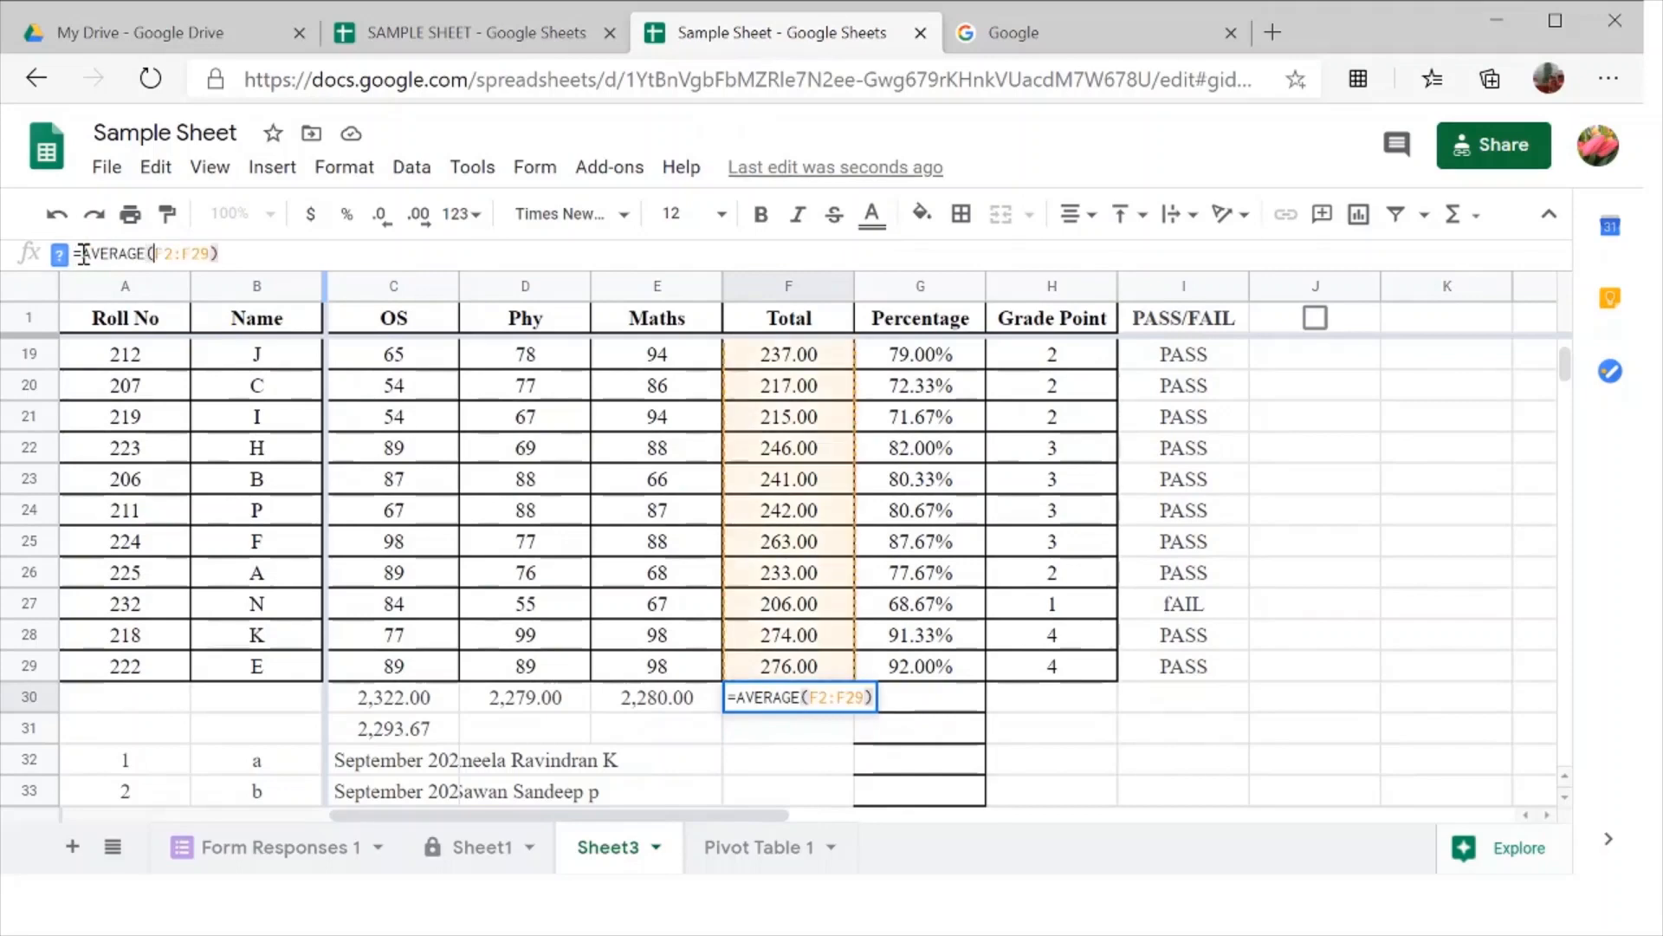
left_click(274, 252)
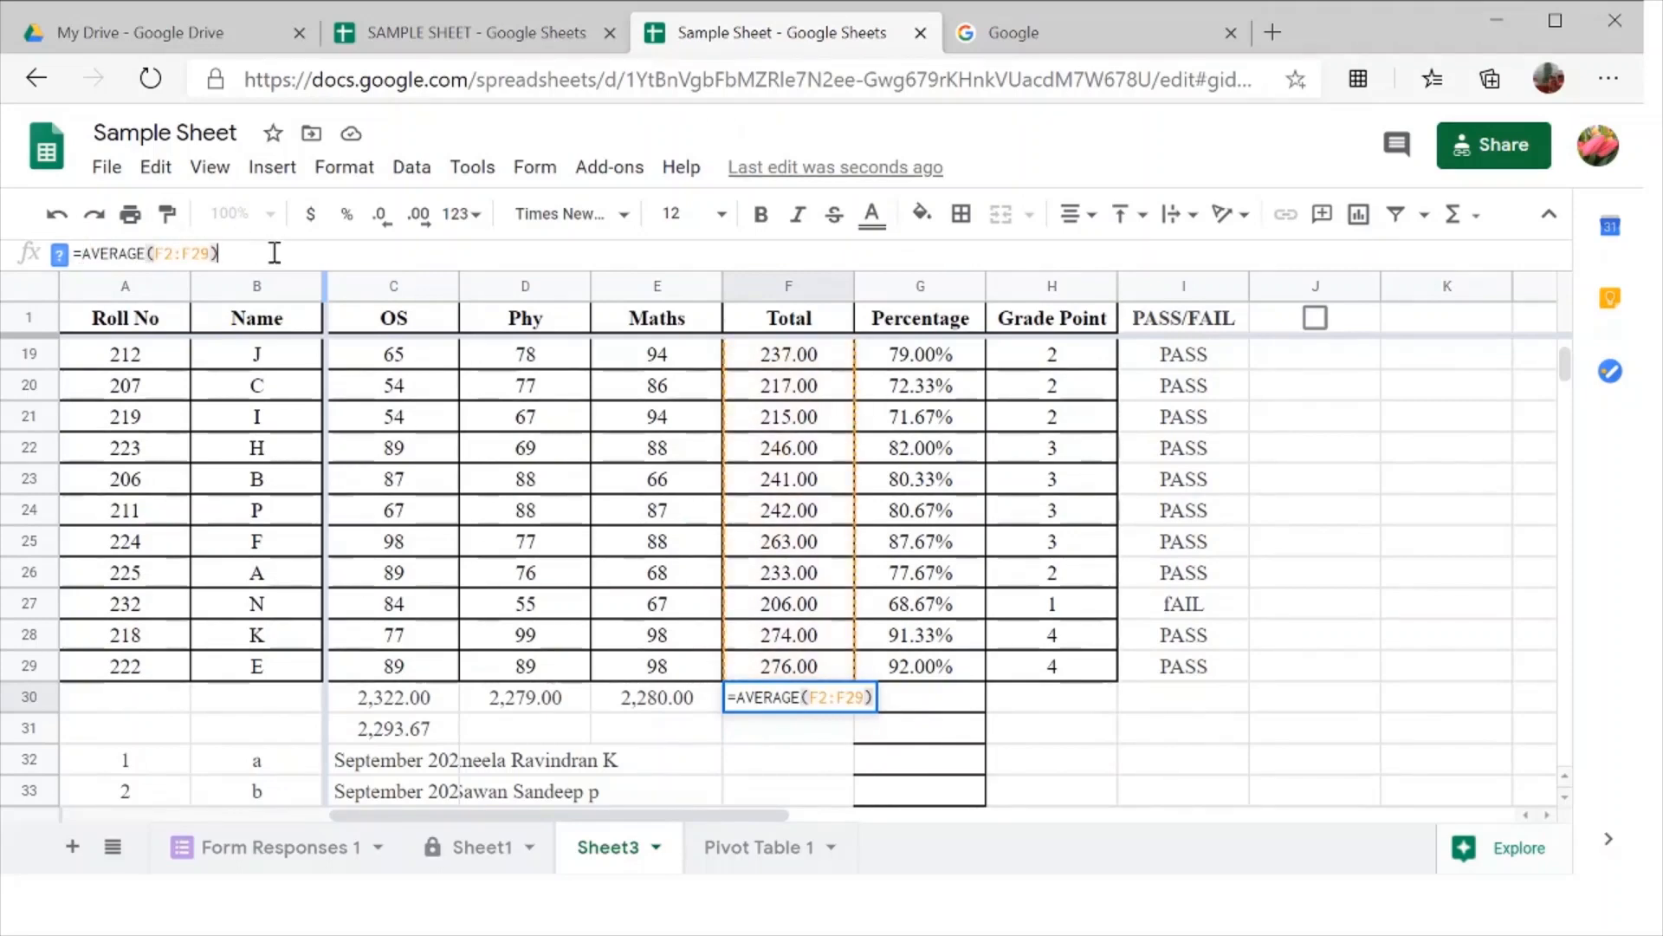
key("Return")
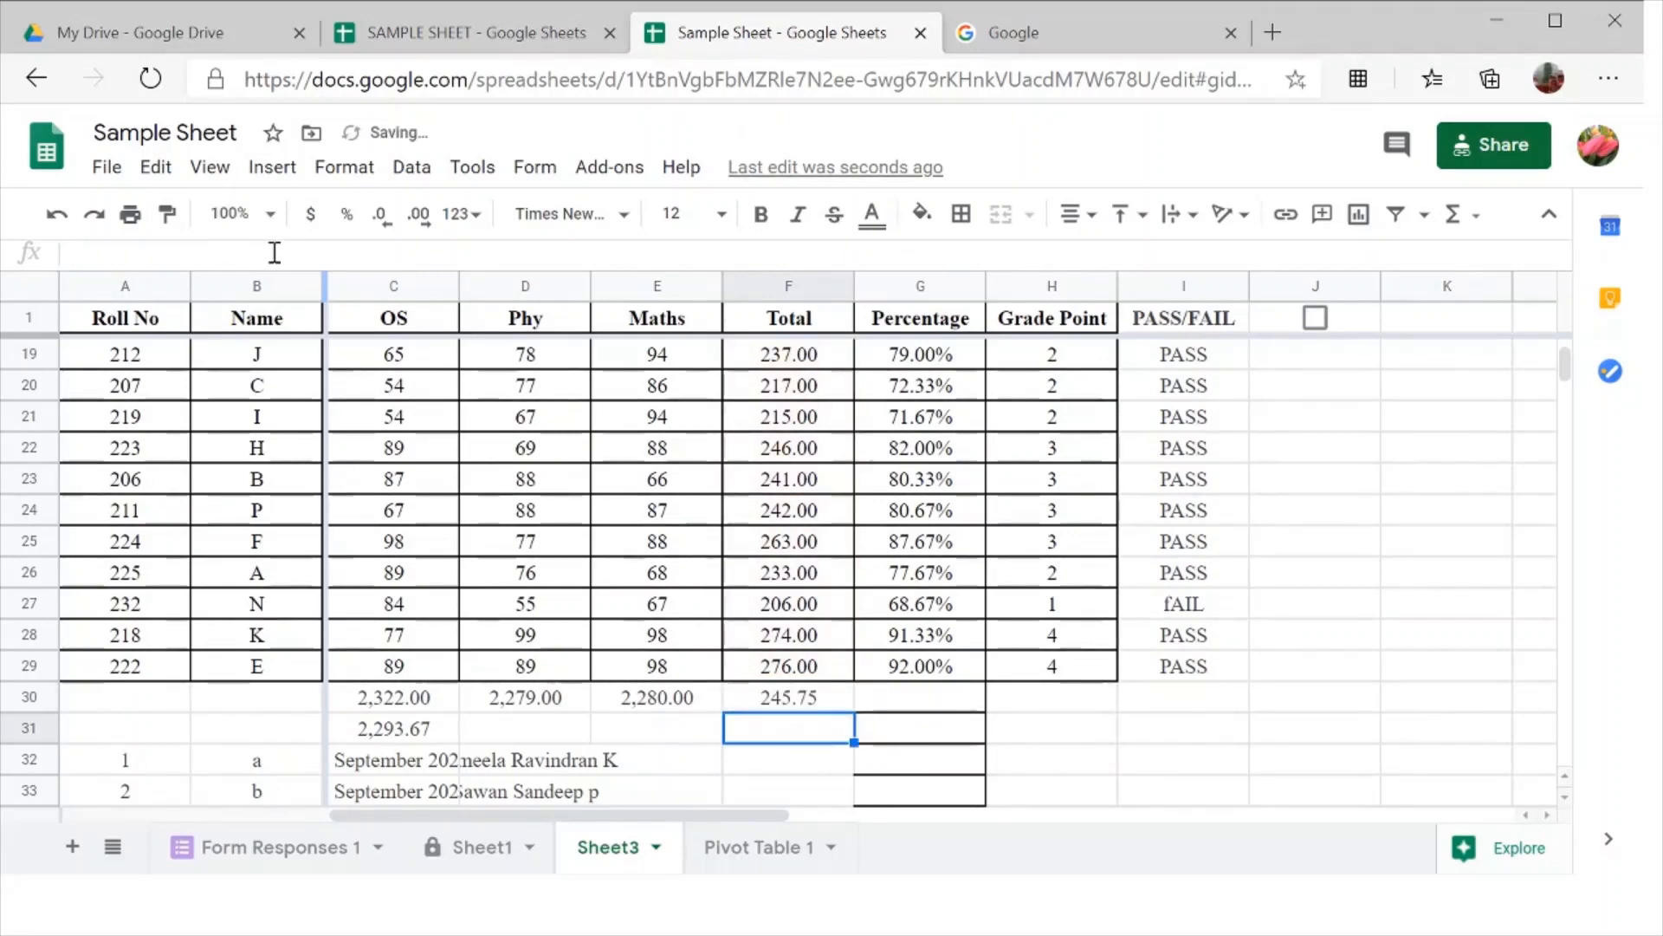
left_click(776, 705)
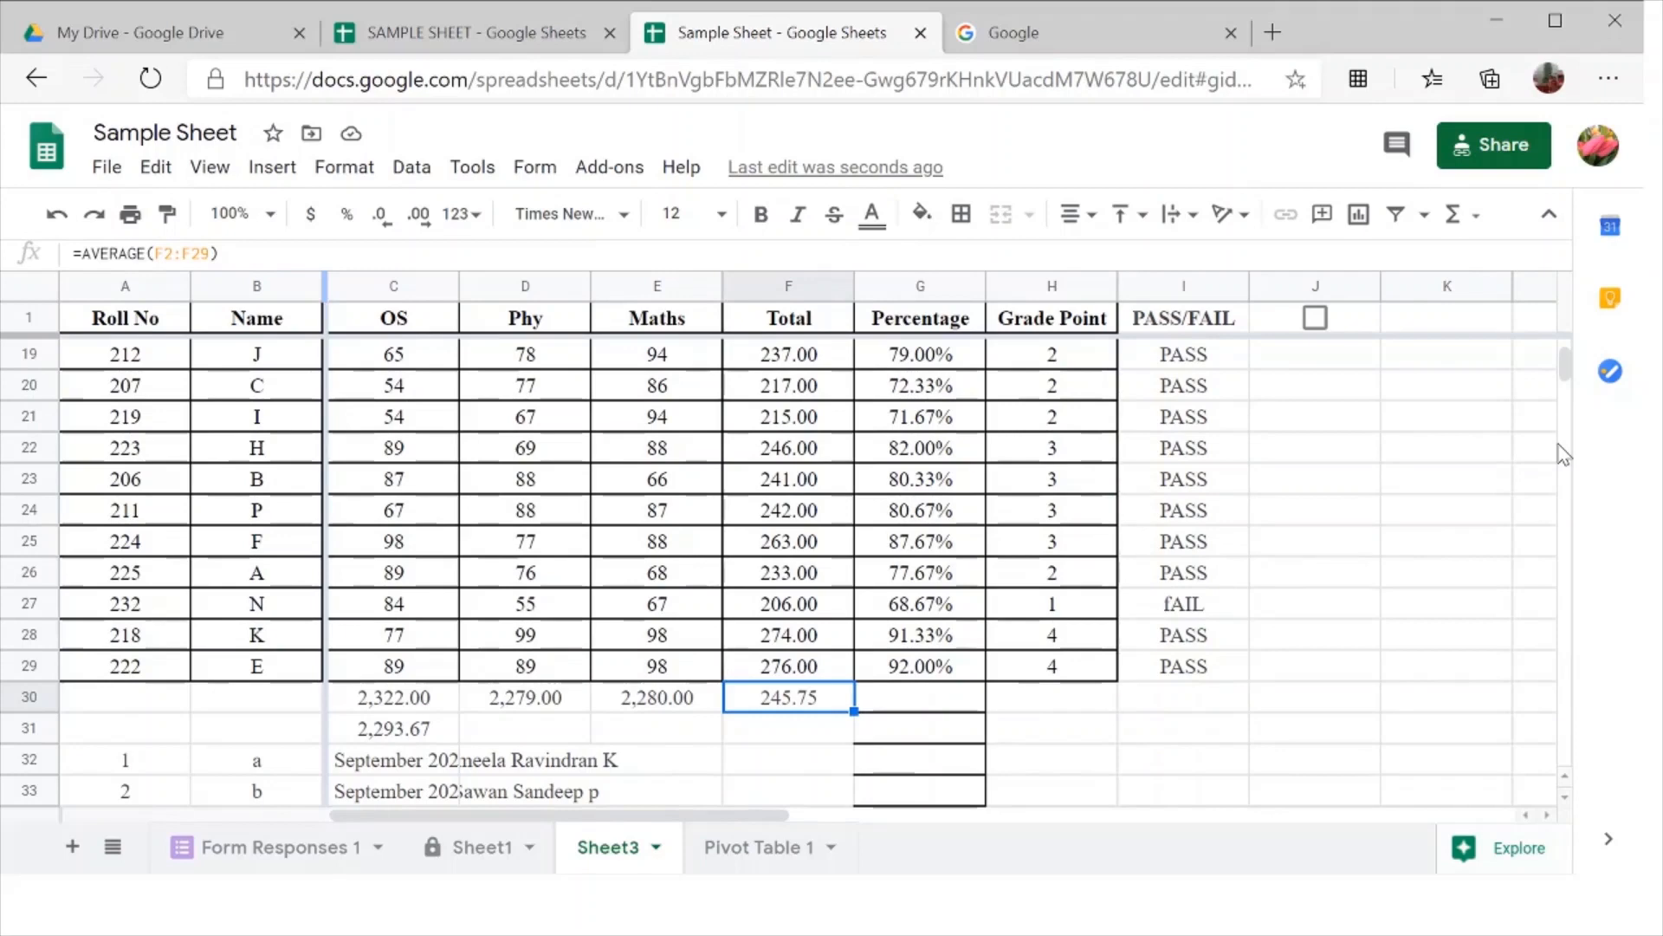
- Review the sharing options, including the access roles for a suggested contact, and close sharing without sending an invitation
scroll(1563, 453, "up", 2)
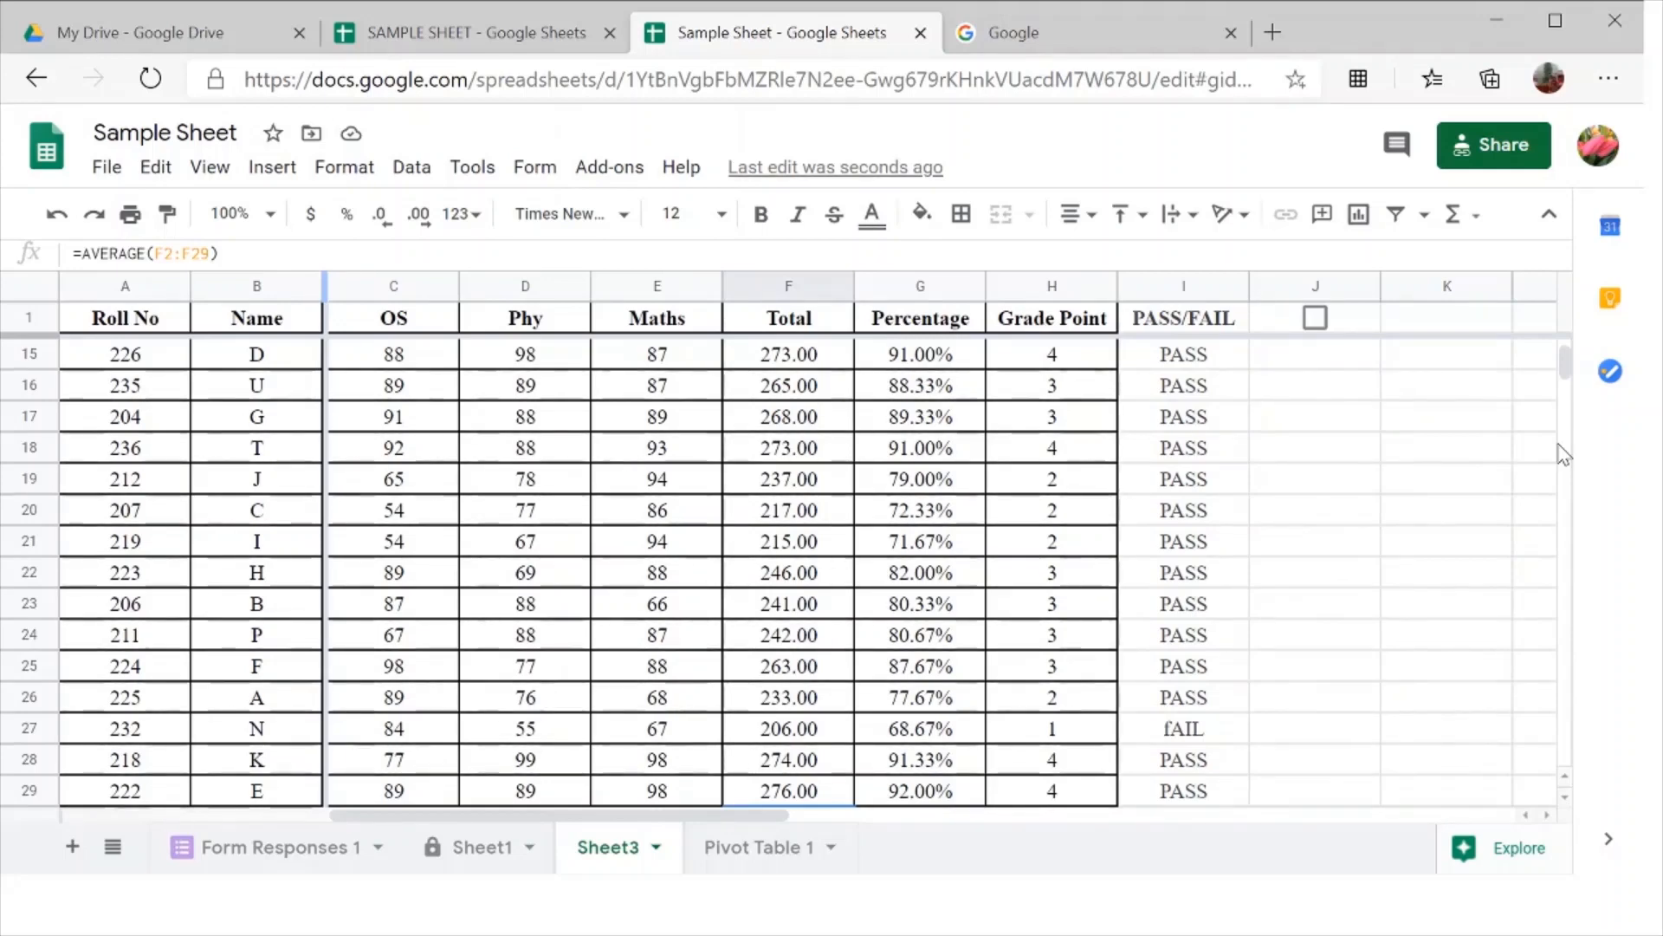
left_click(1522, 156)
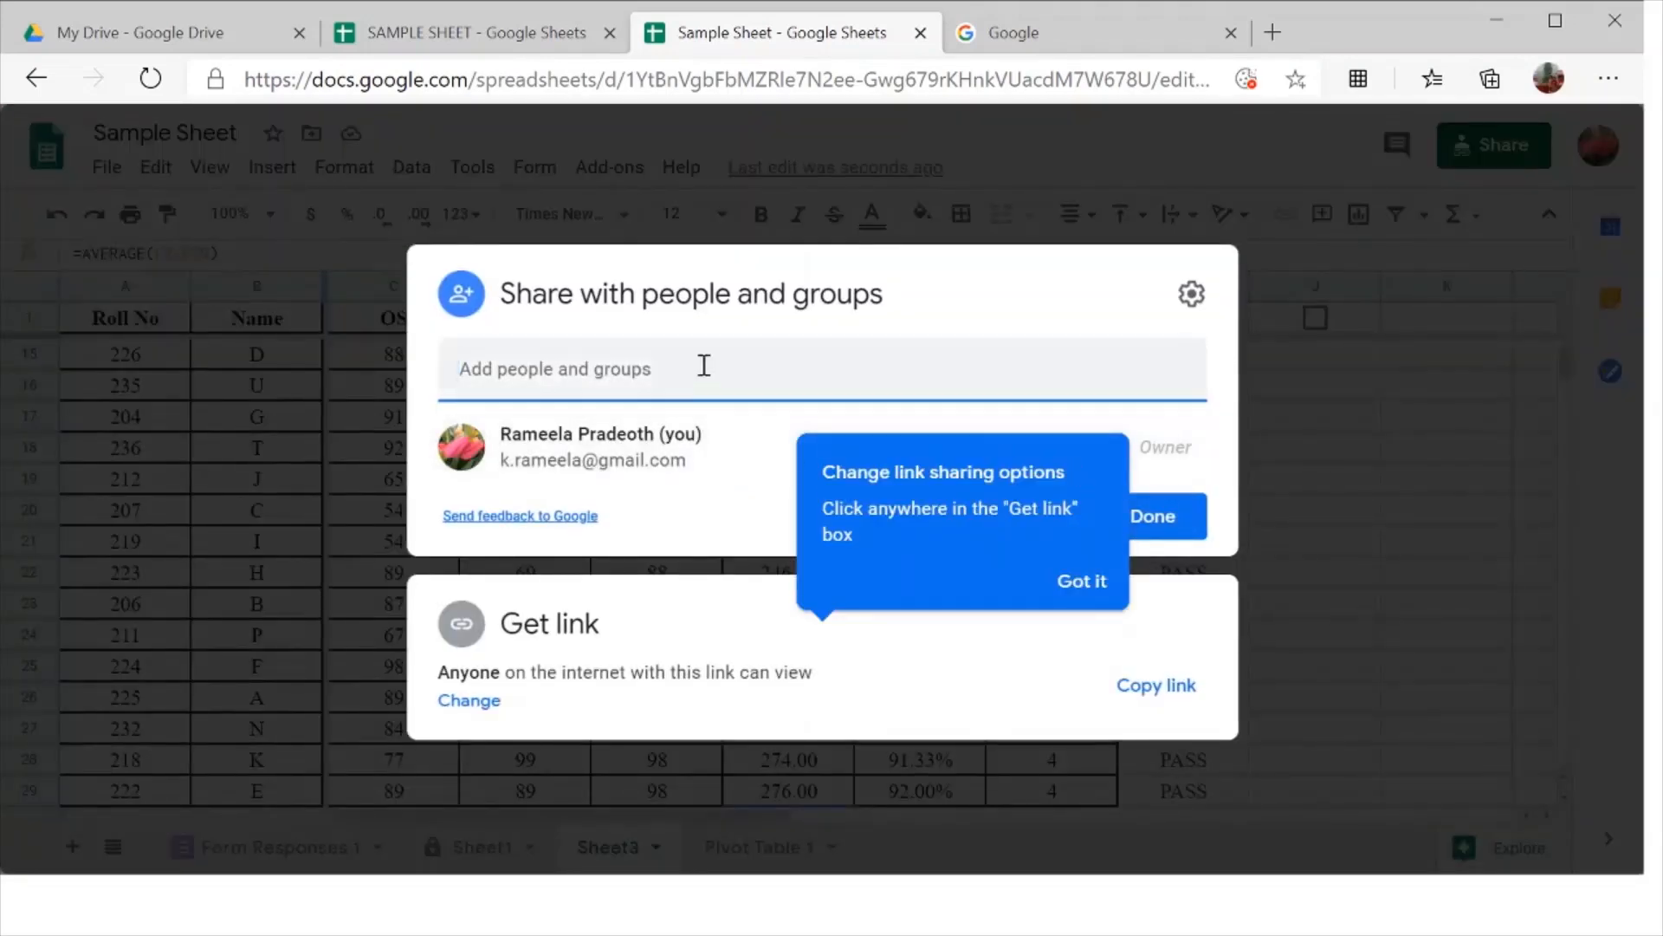
left_click(720, 312)
left_click(701, 355)
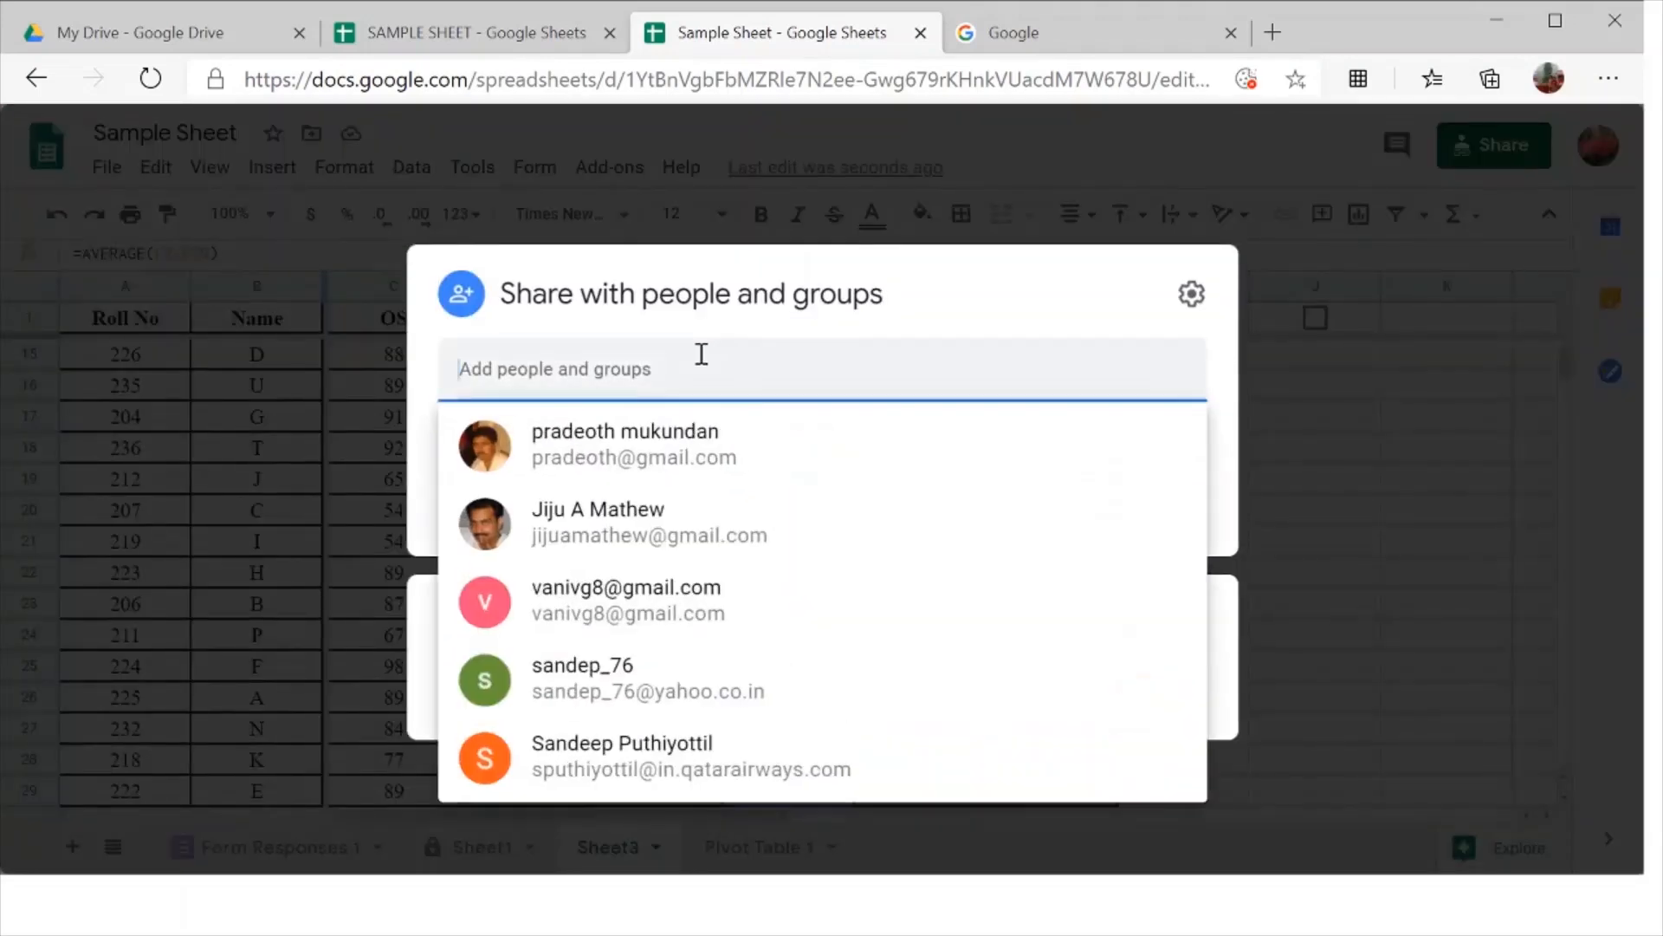
left_click(653, 472)
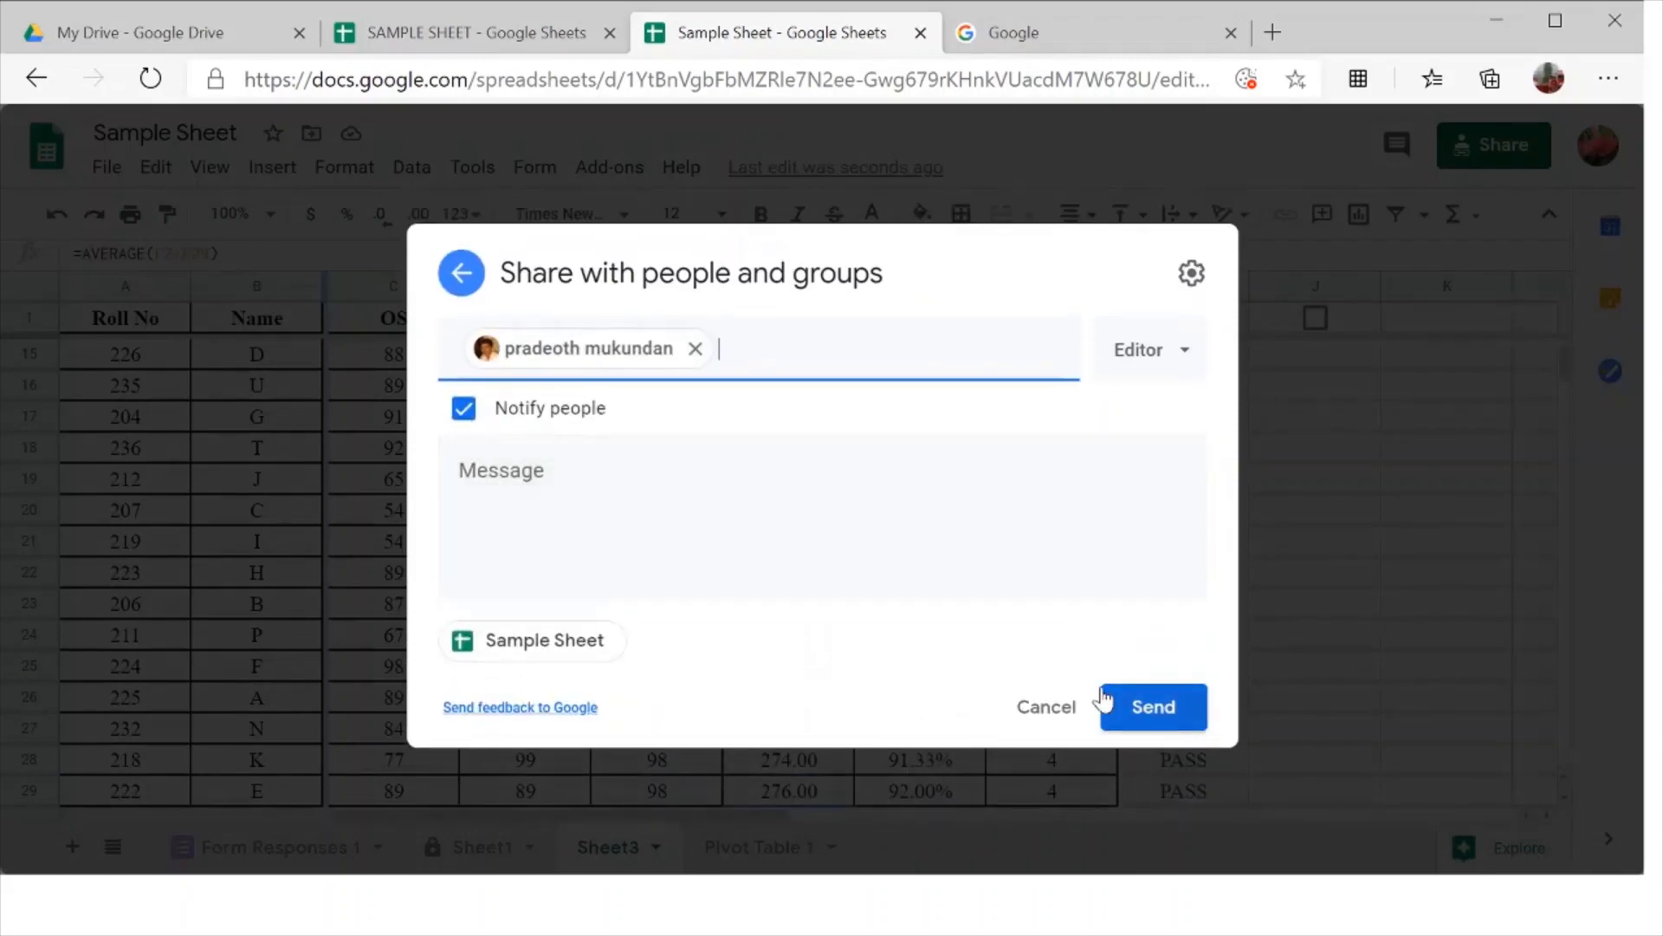
left_click(1131, 371)
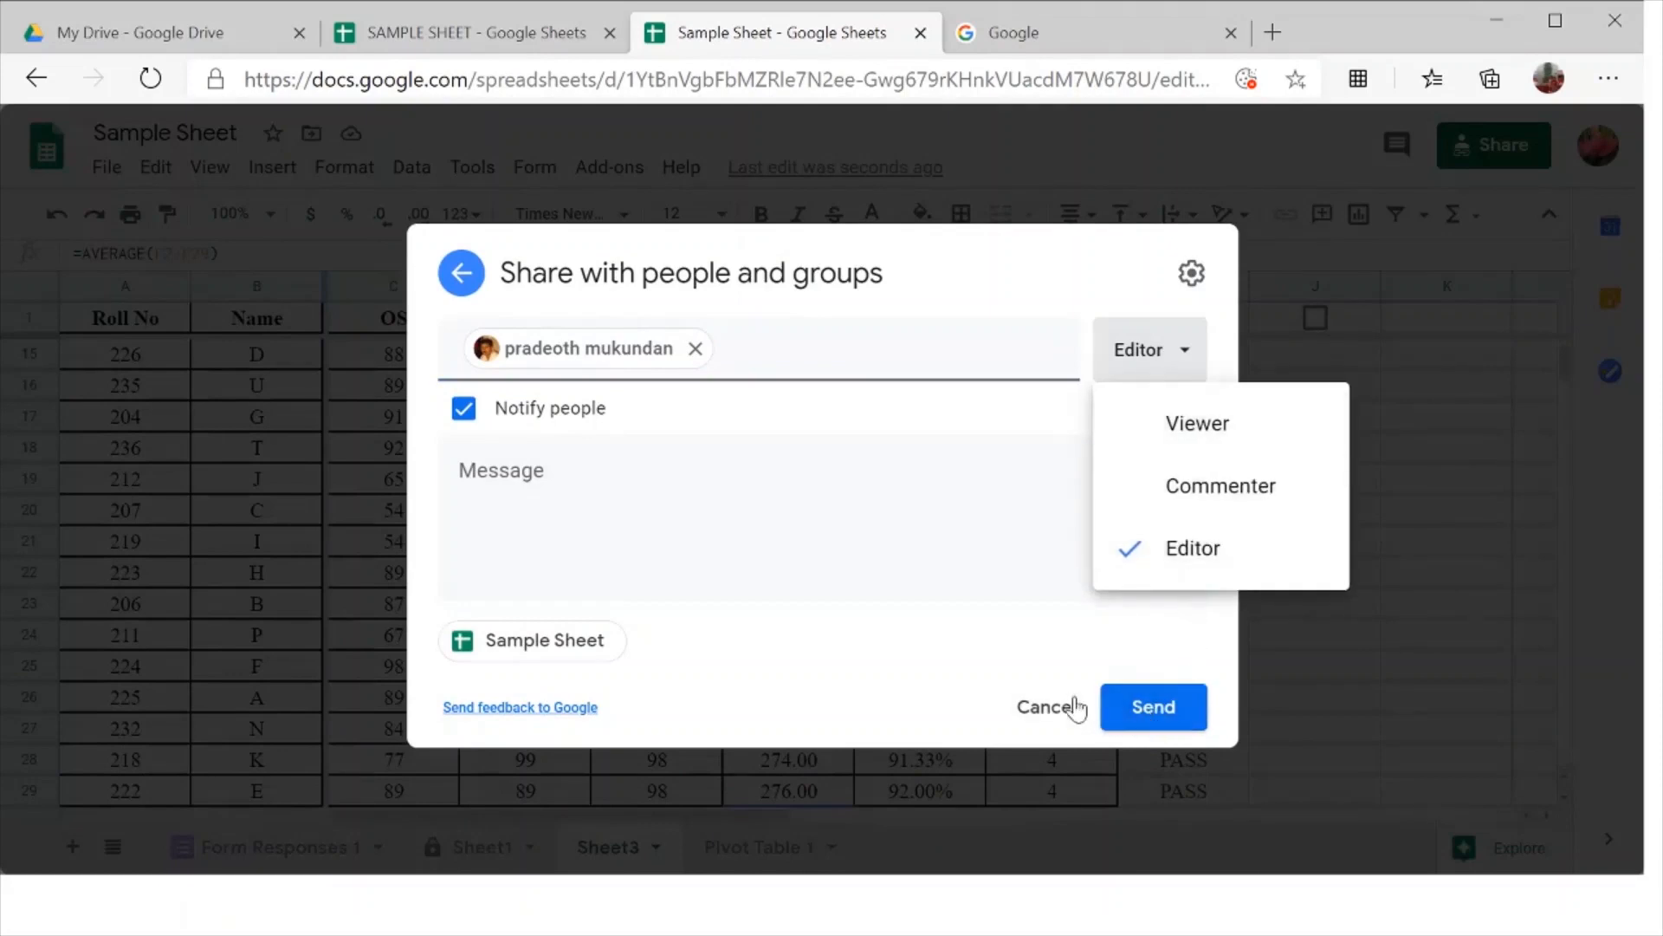
left_click(925, 722)
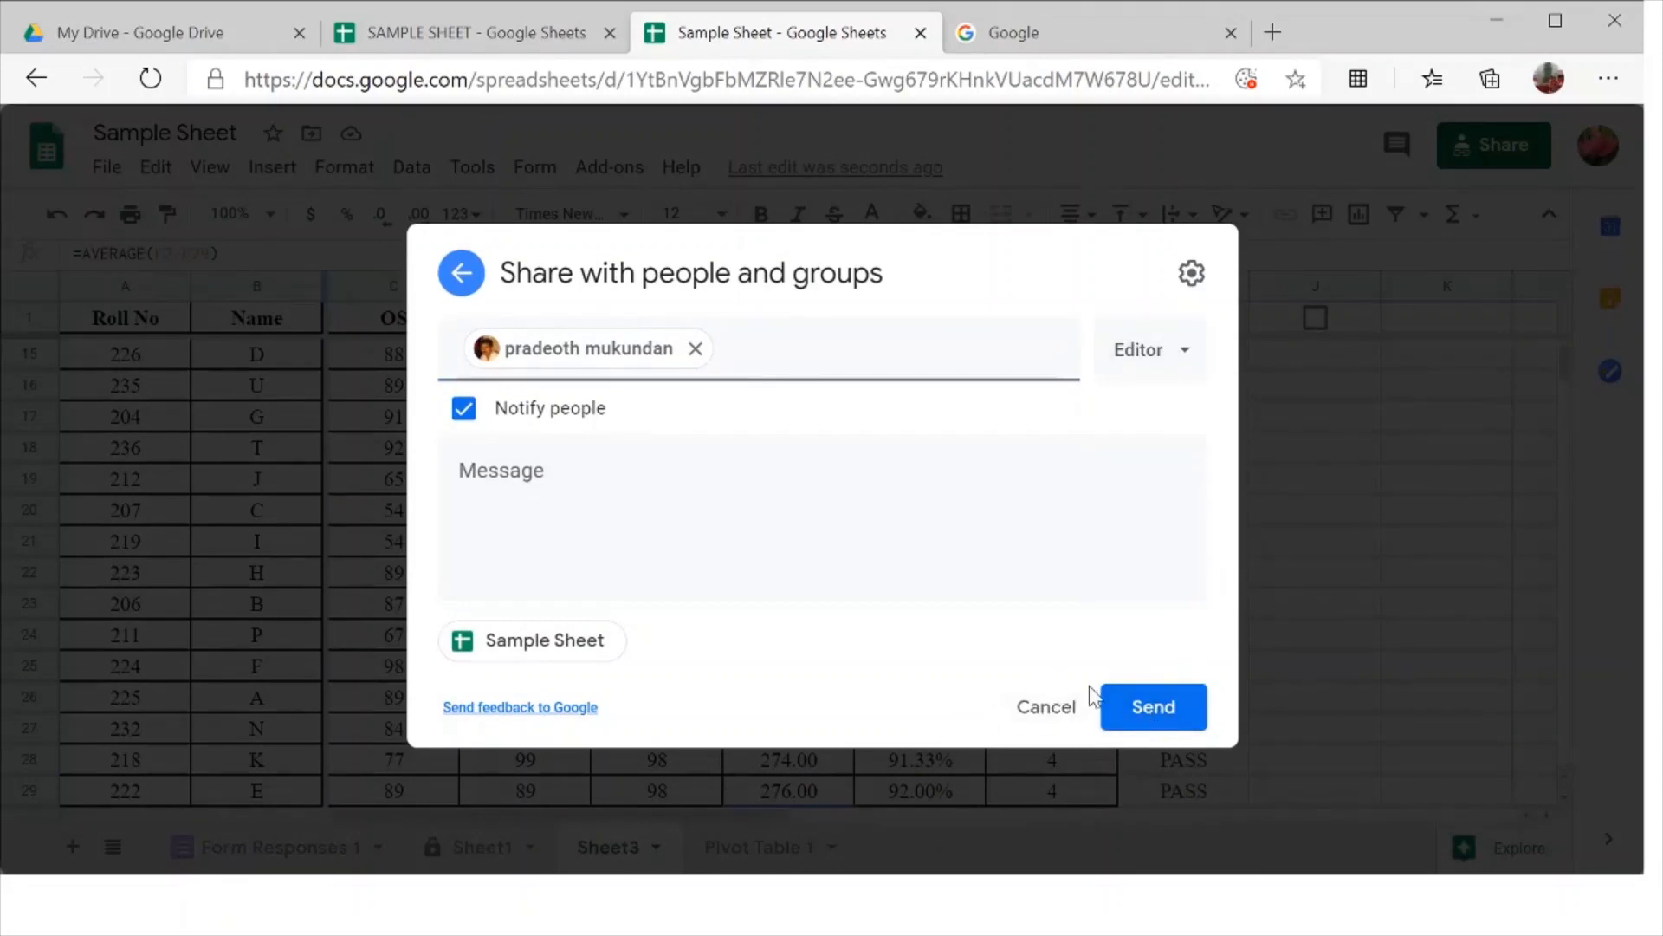
left_click(1023, 721)
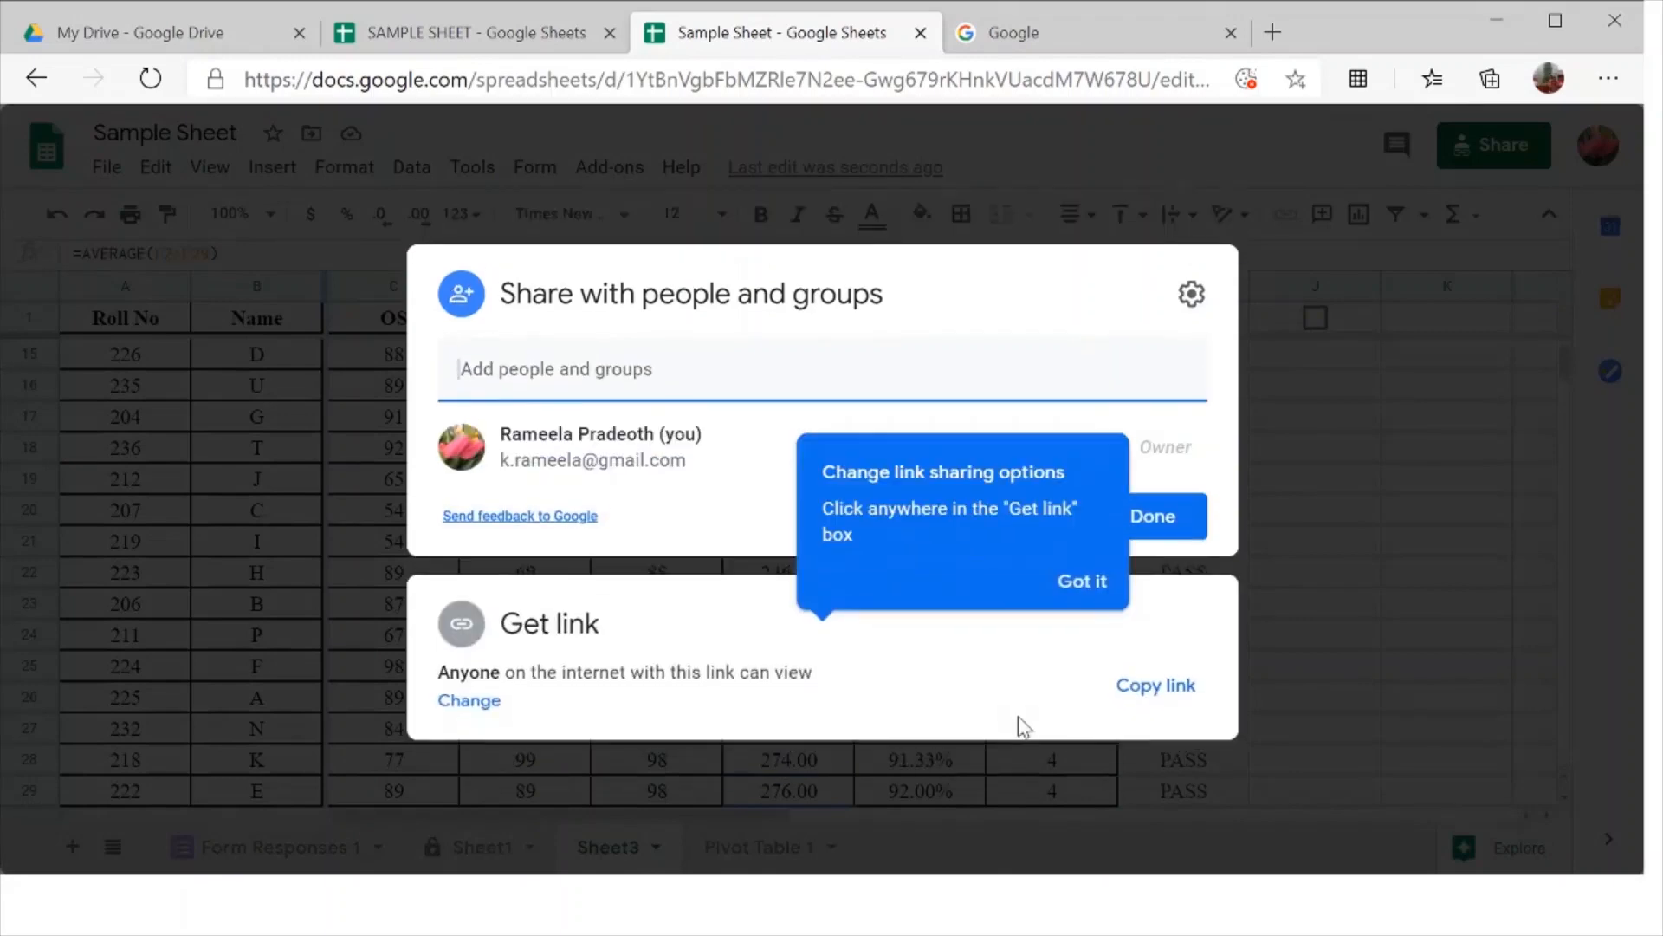
left_click(1296, 629)
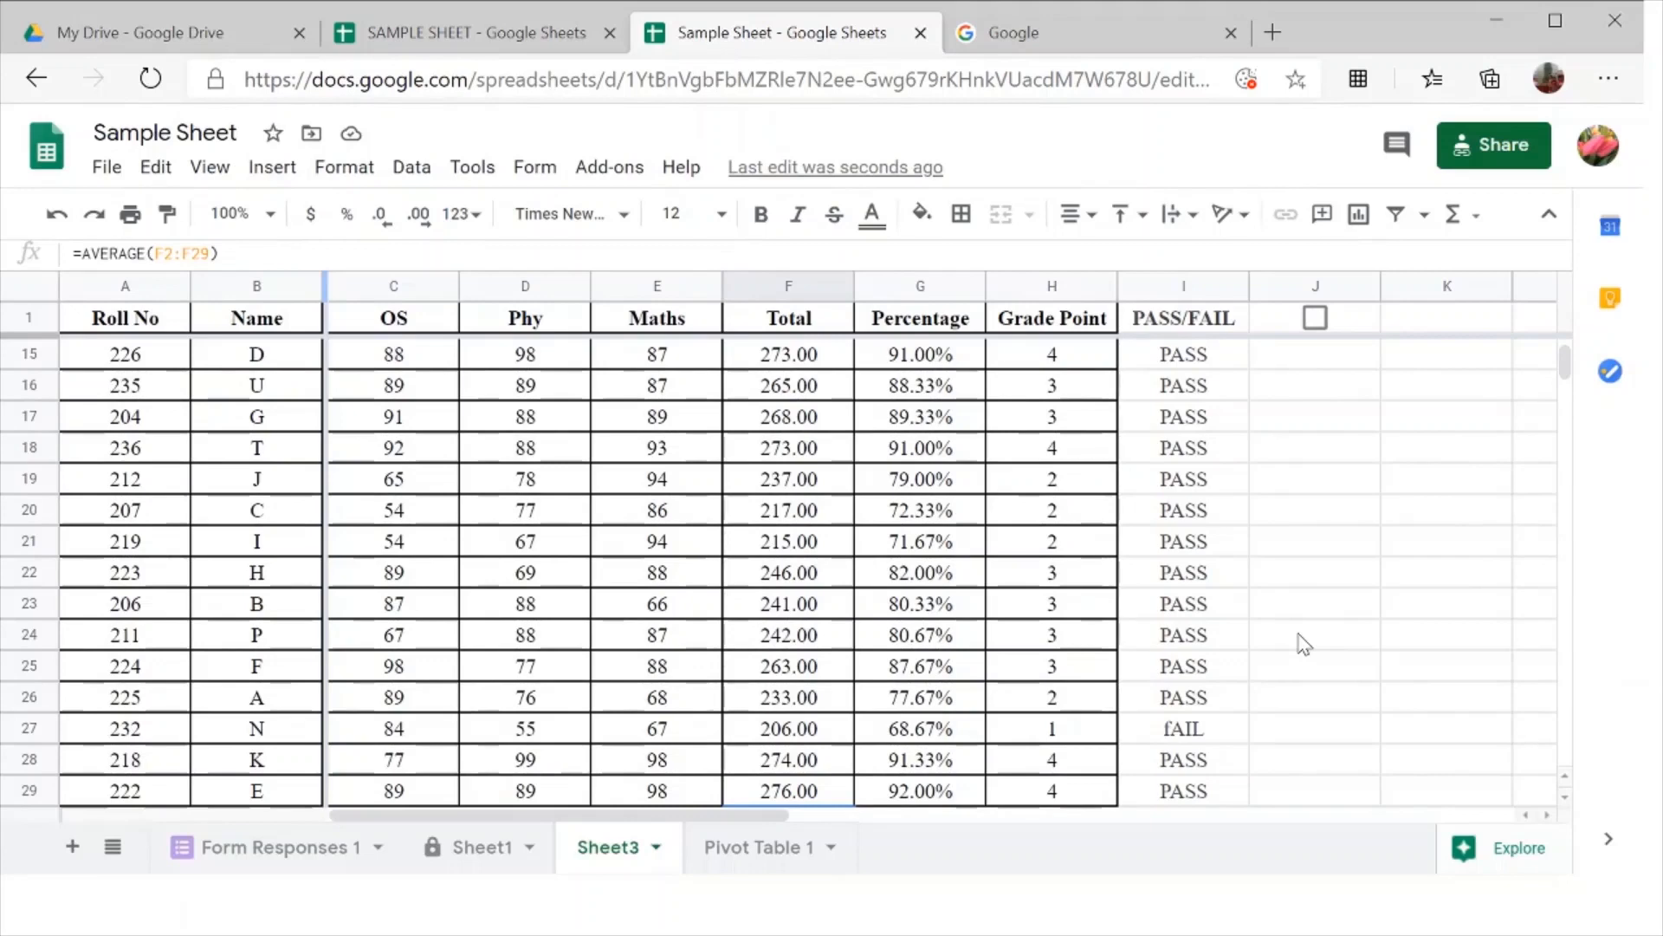
scroll(1304, 642, "down", 1)
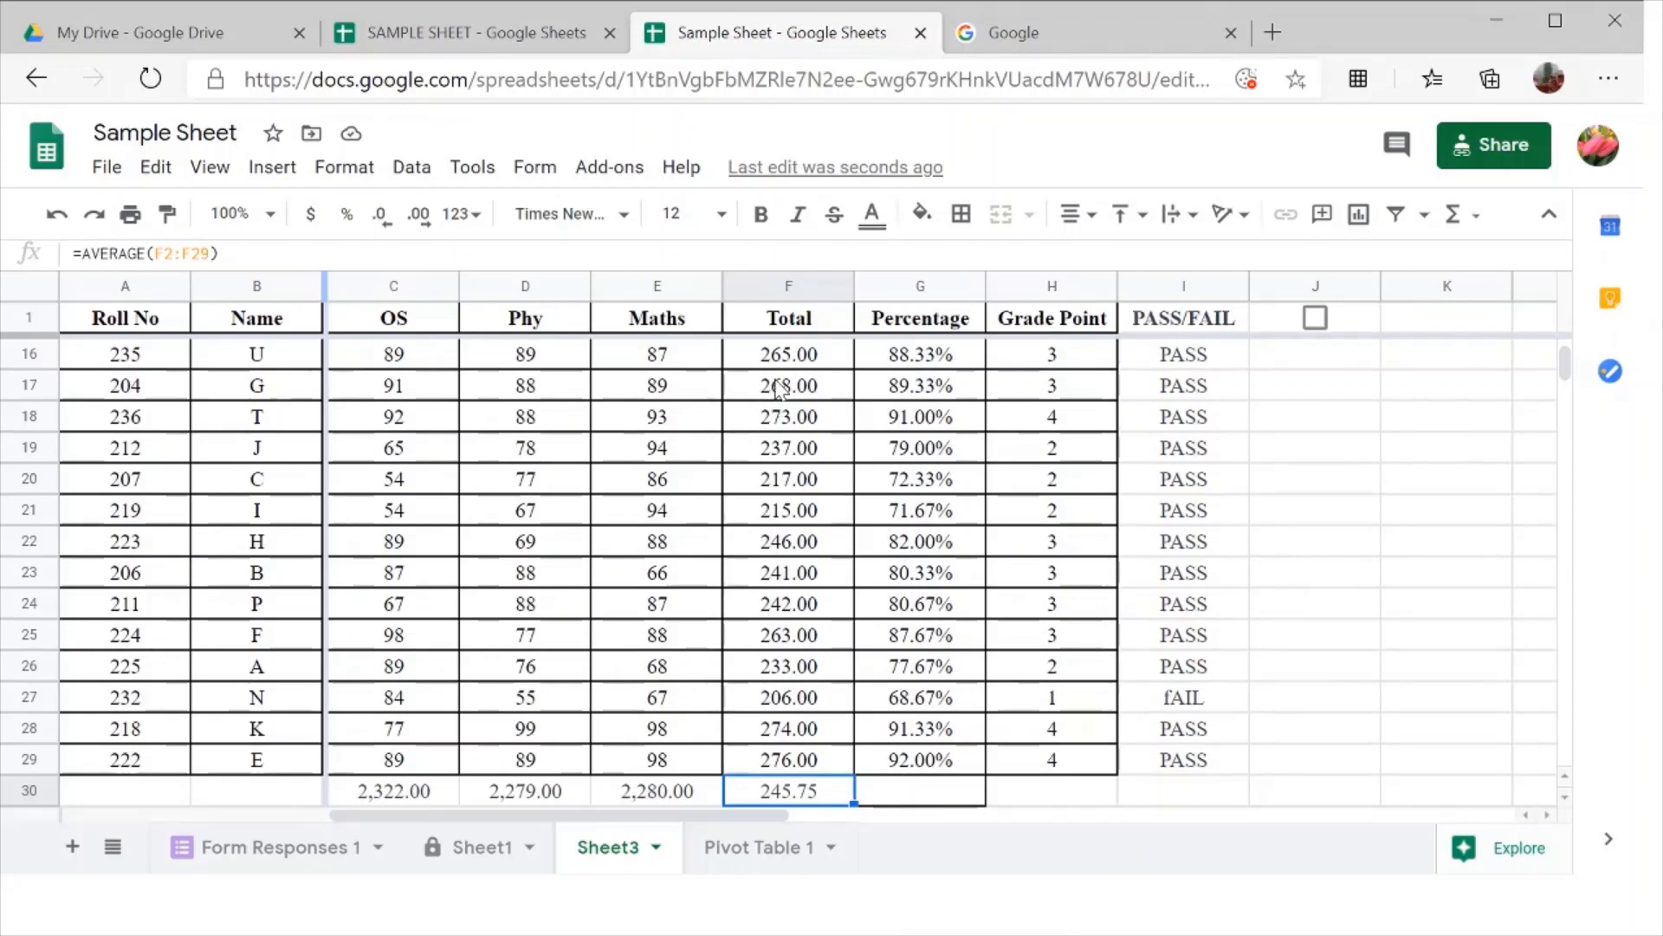
left_click(563, 399)
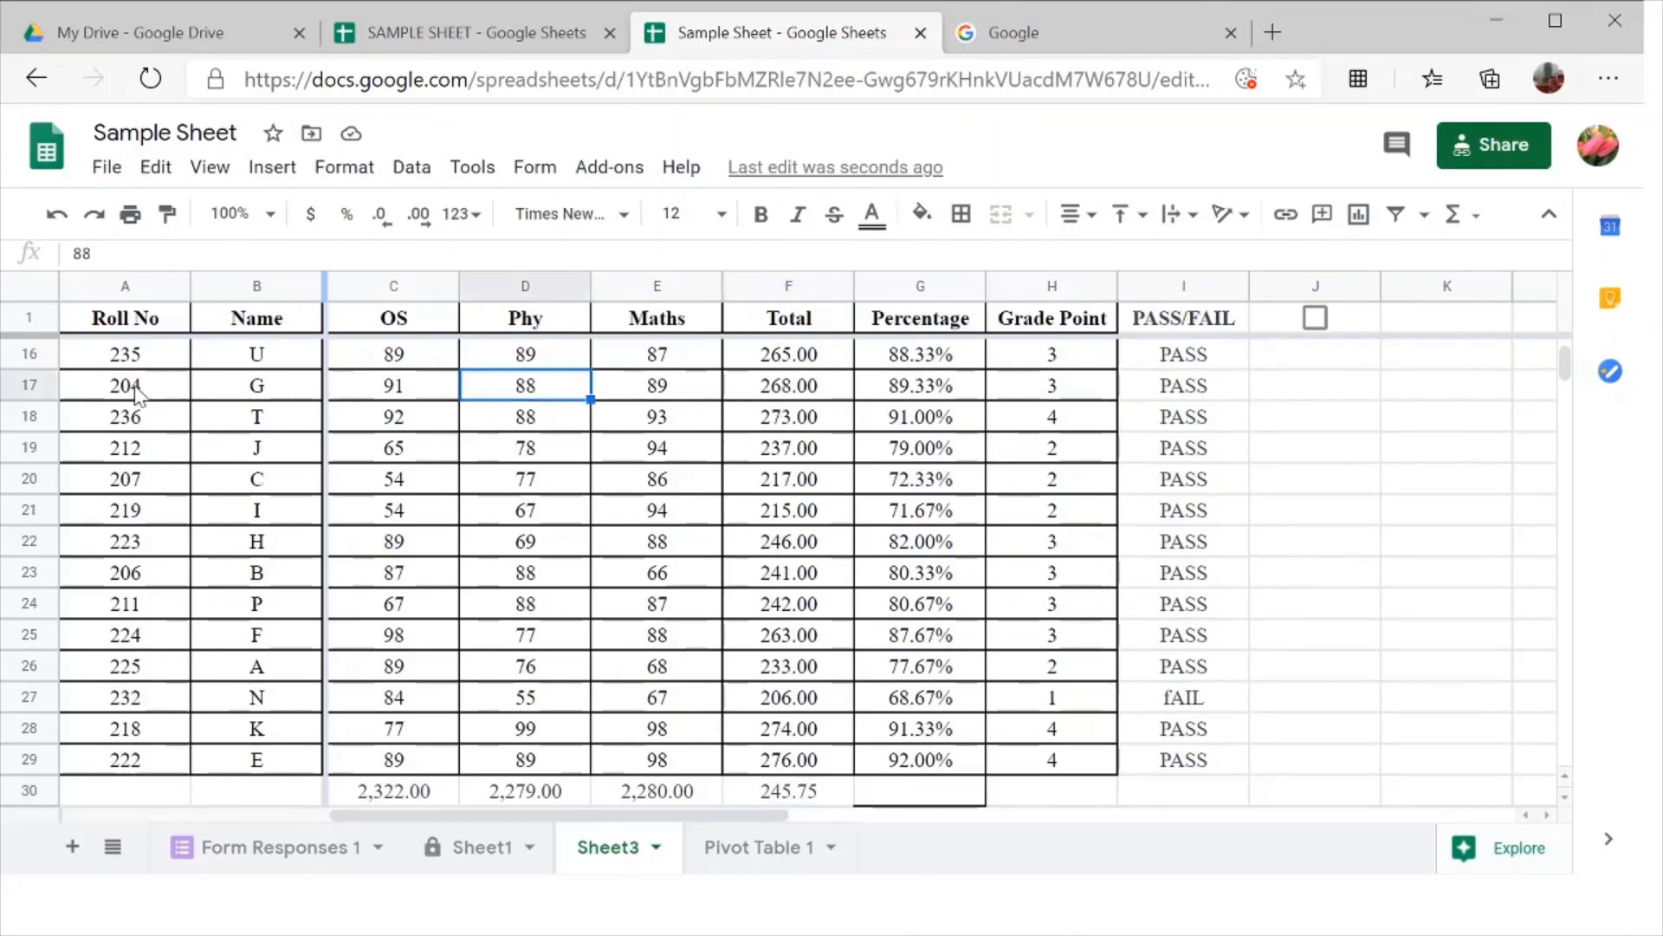
left_click(136, 393)
scroll(136, 393, "up", 1)
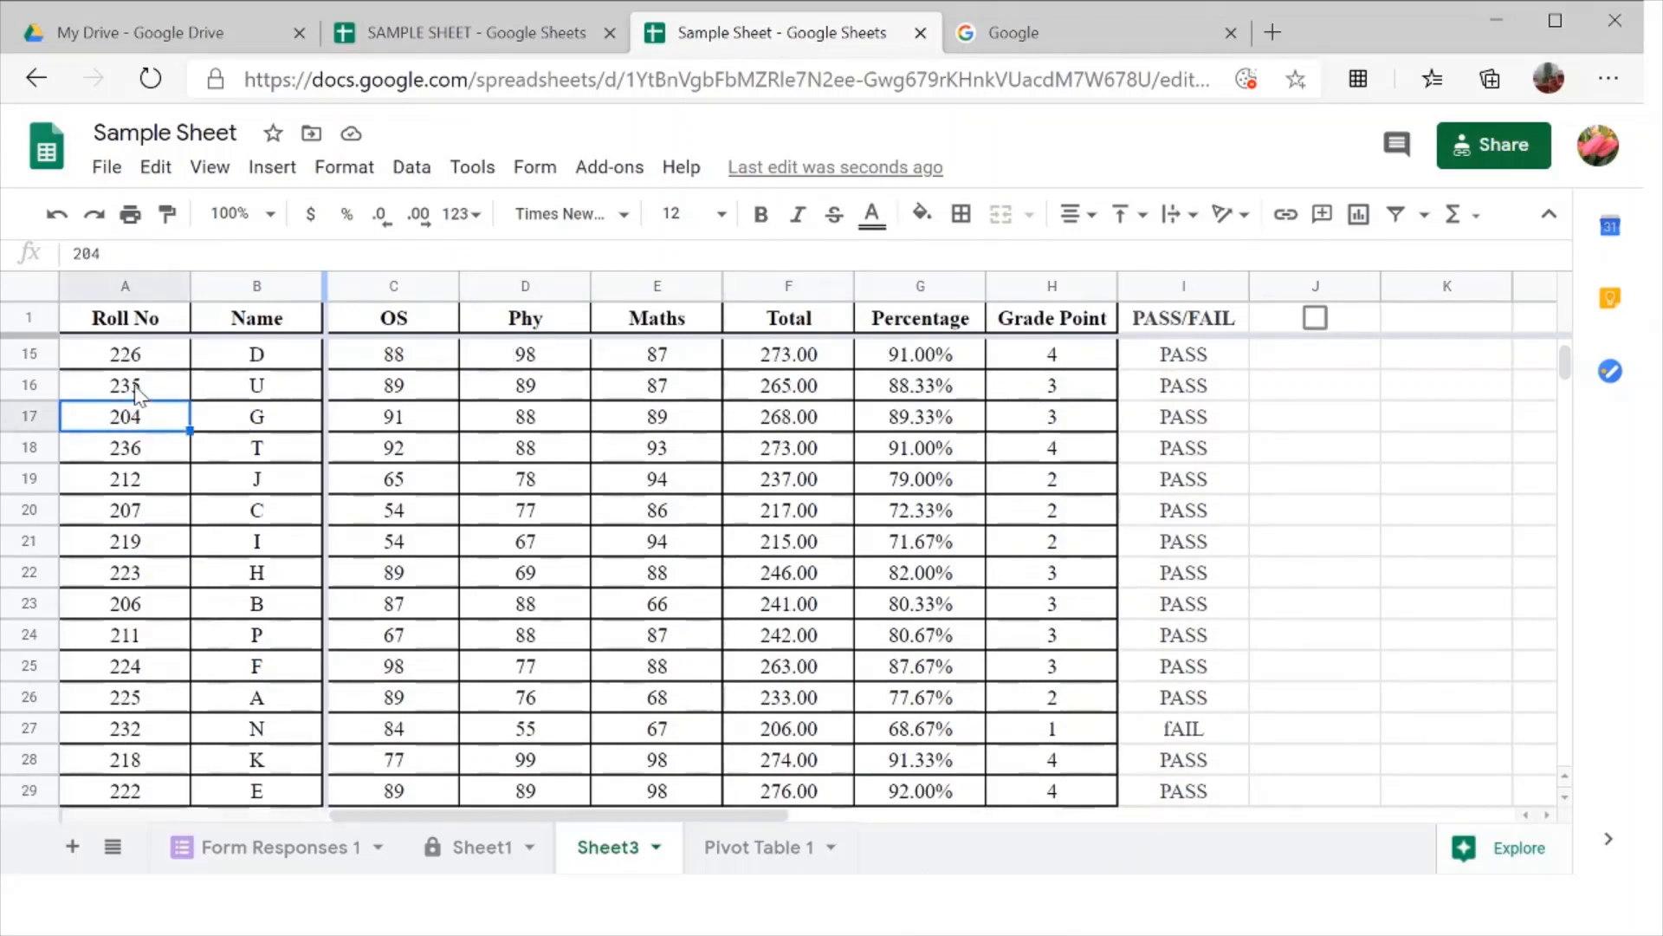
scroll(136, 393, "up", 2)
scroll(136, 392, "up", 4)
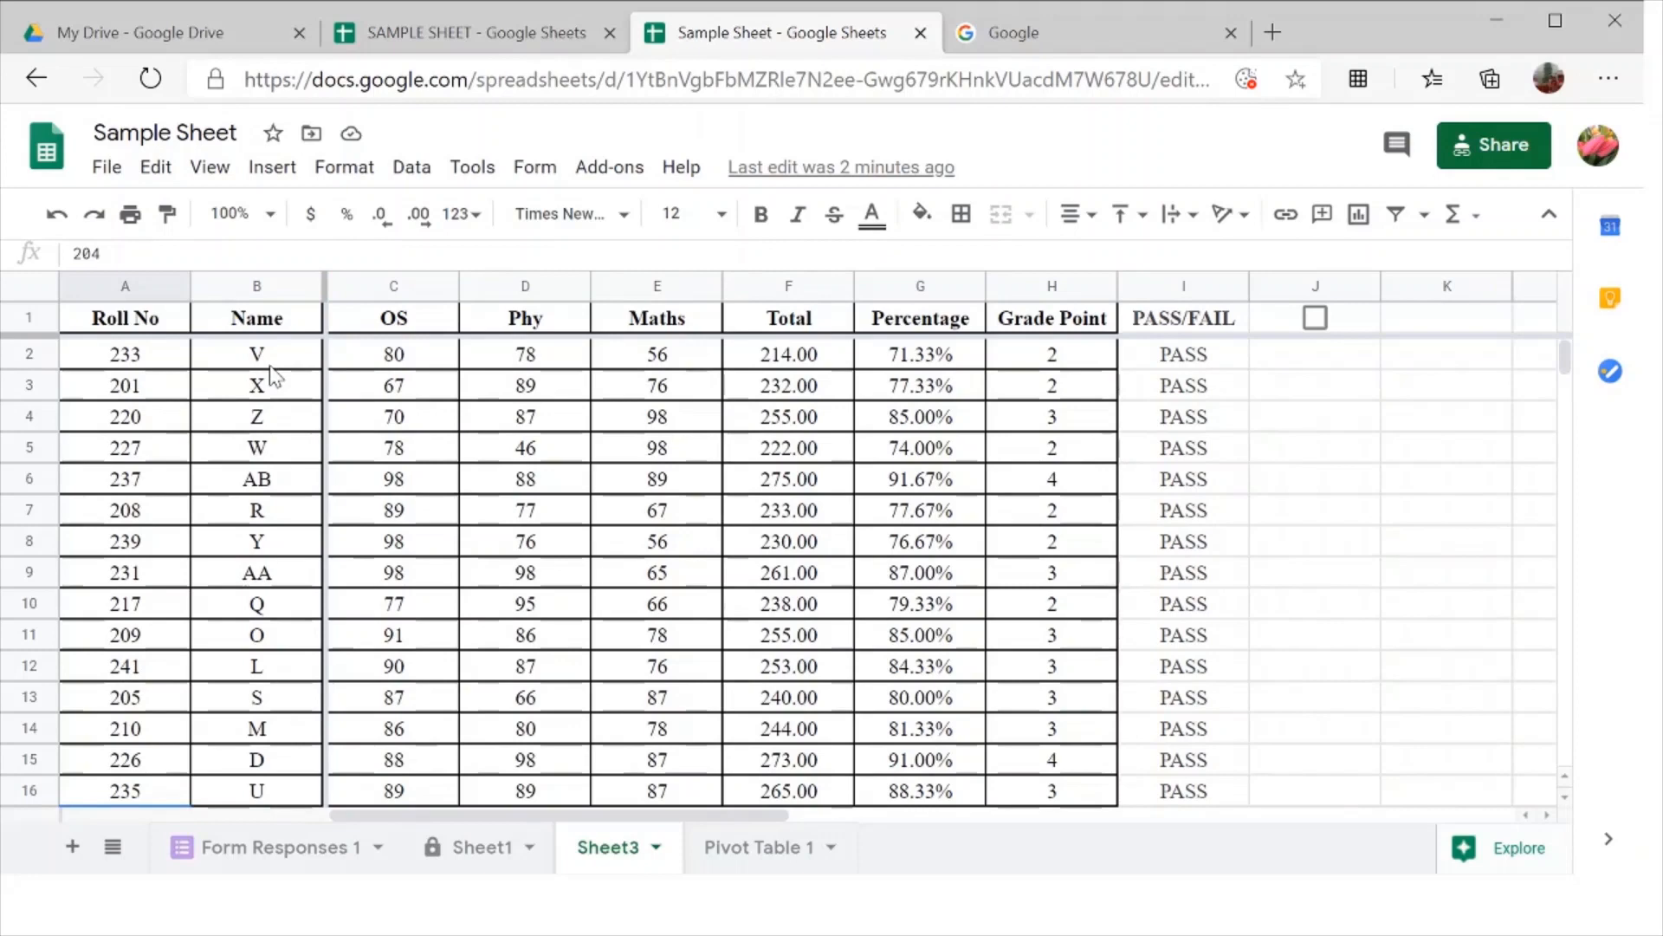
- Protect the range A1:B4 on Sheet3, comparing the range and whole-sheet options before proceeding to the range's editing permissions
left_click(186, 321)
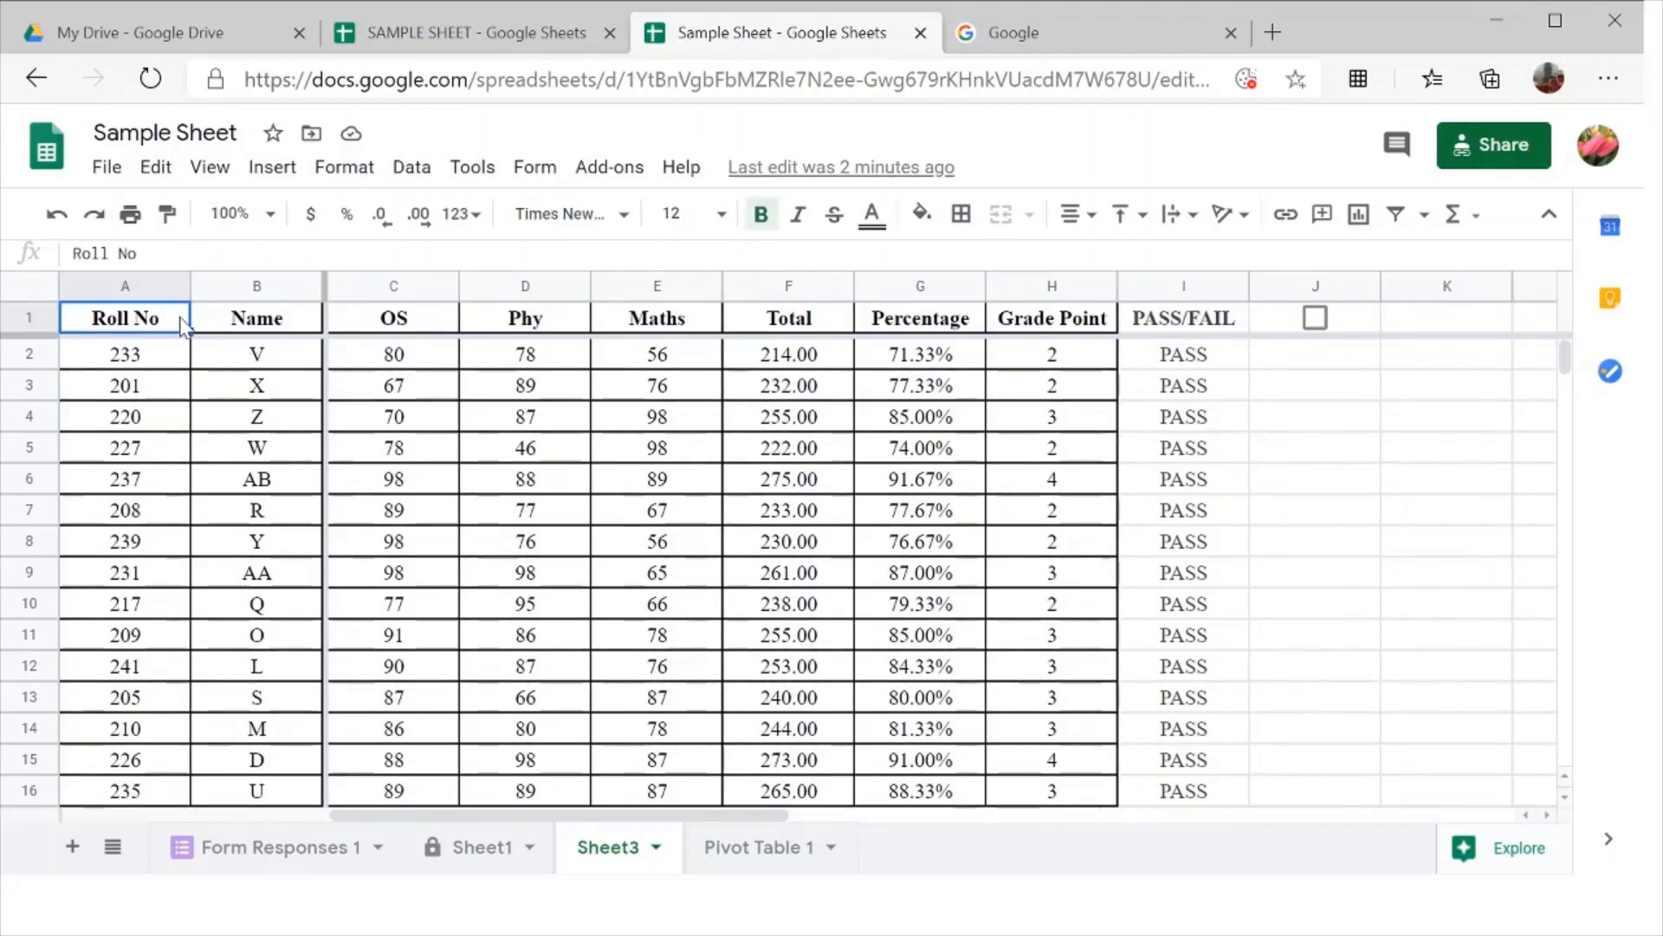
key("shift+Right")
key("shift+Down")
key("shift+Down")
key("shift+Down")
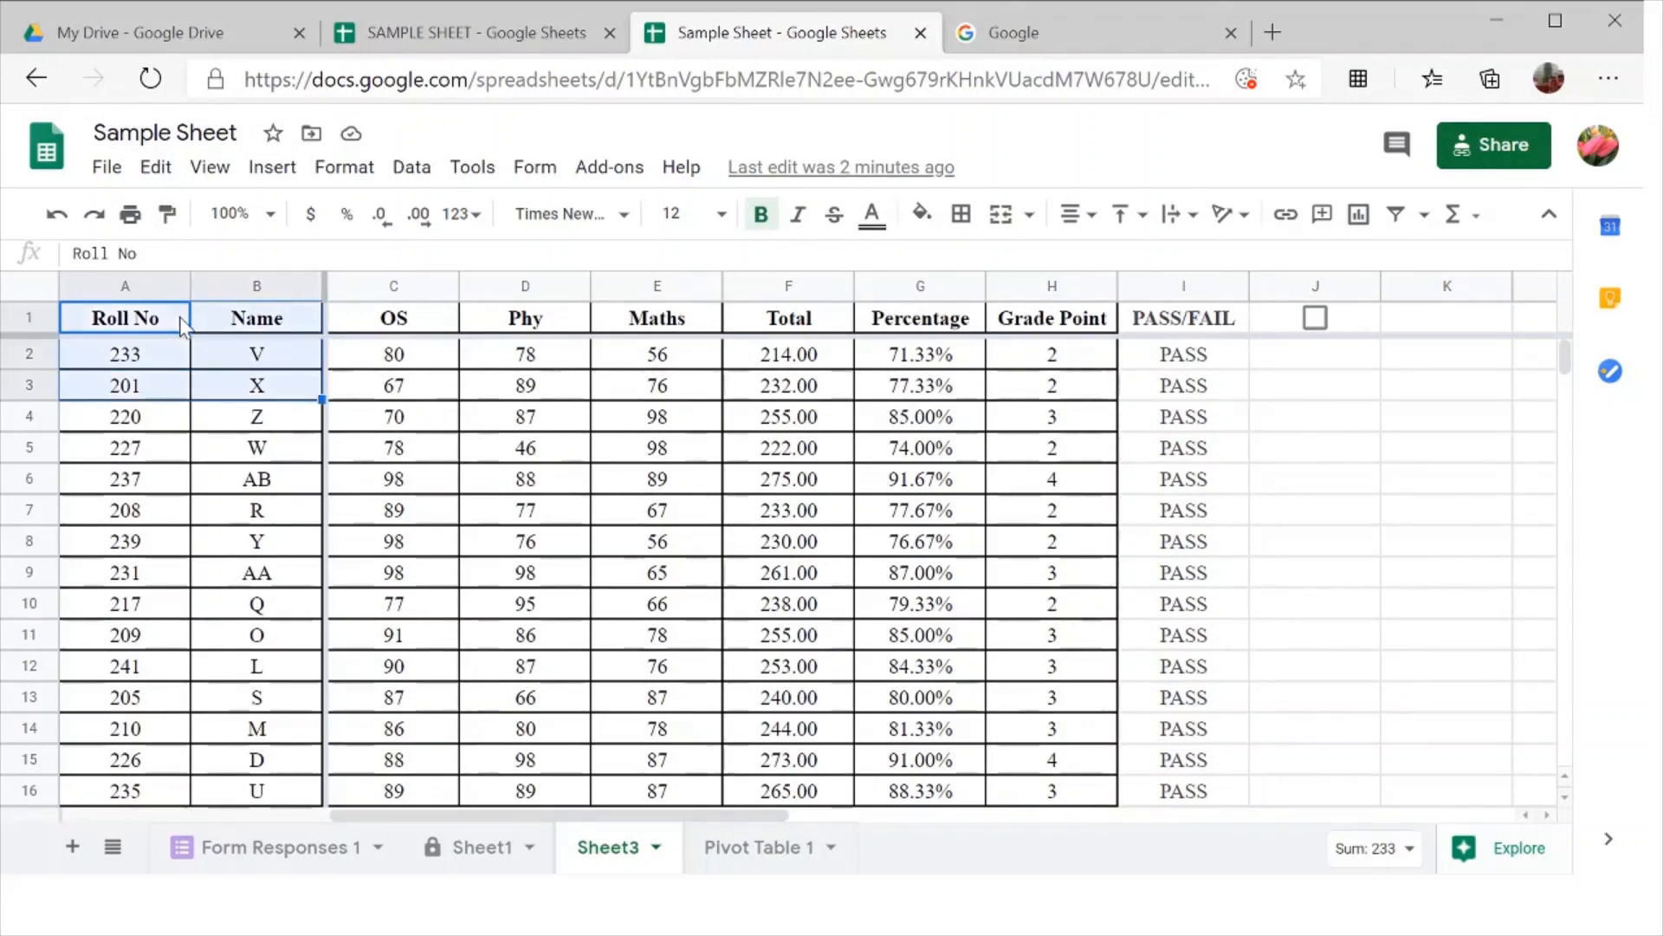
left_click(471, 167)
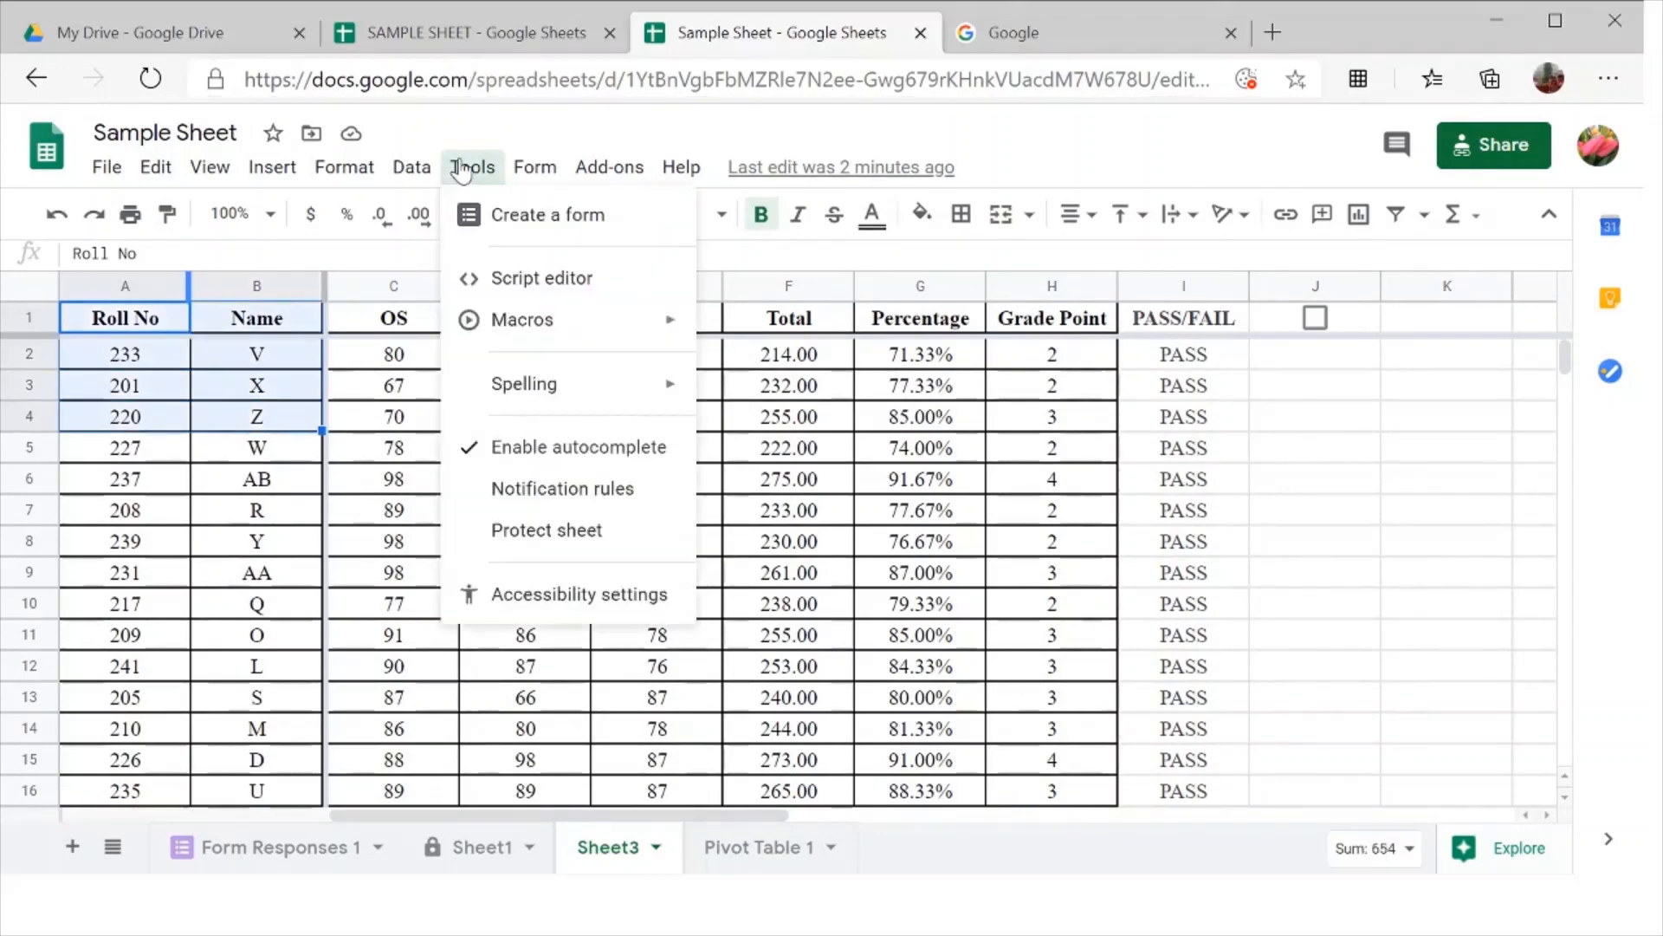
left_click(516, 536)
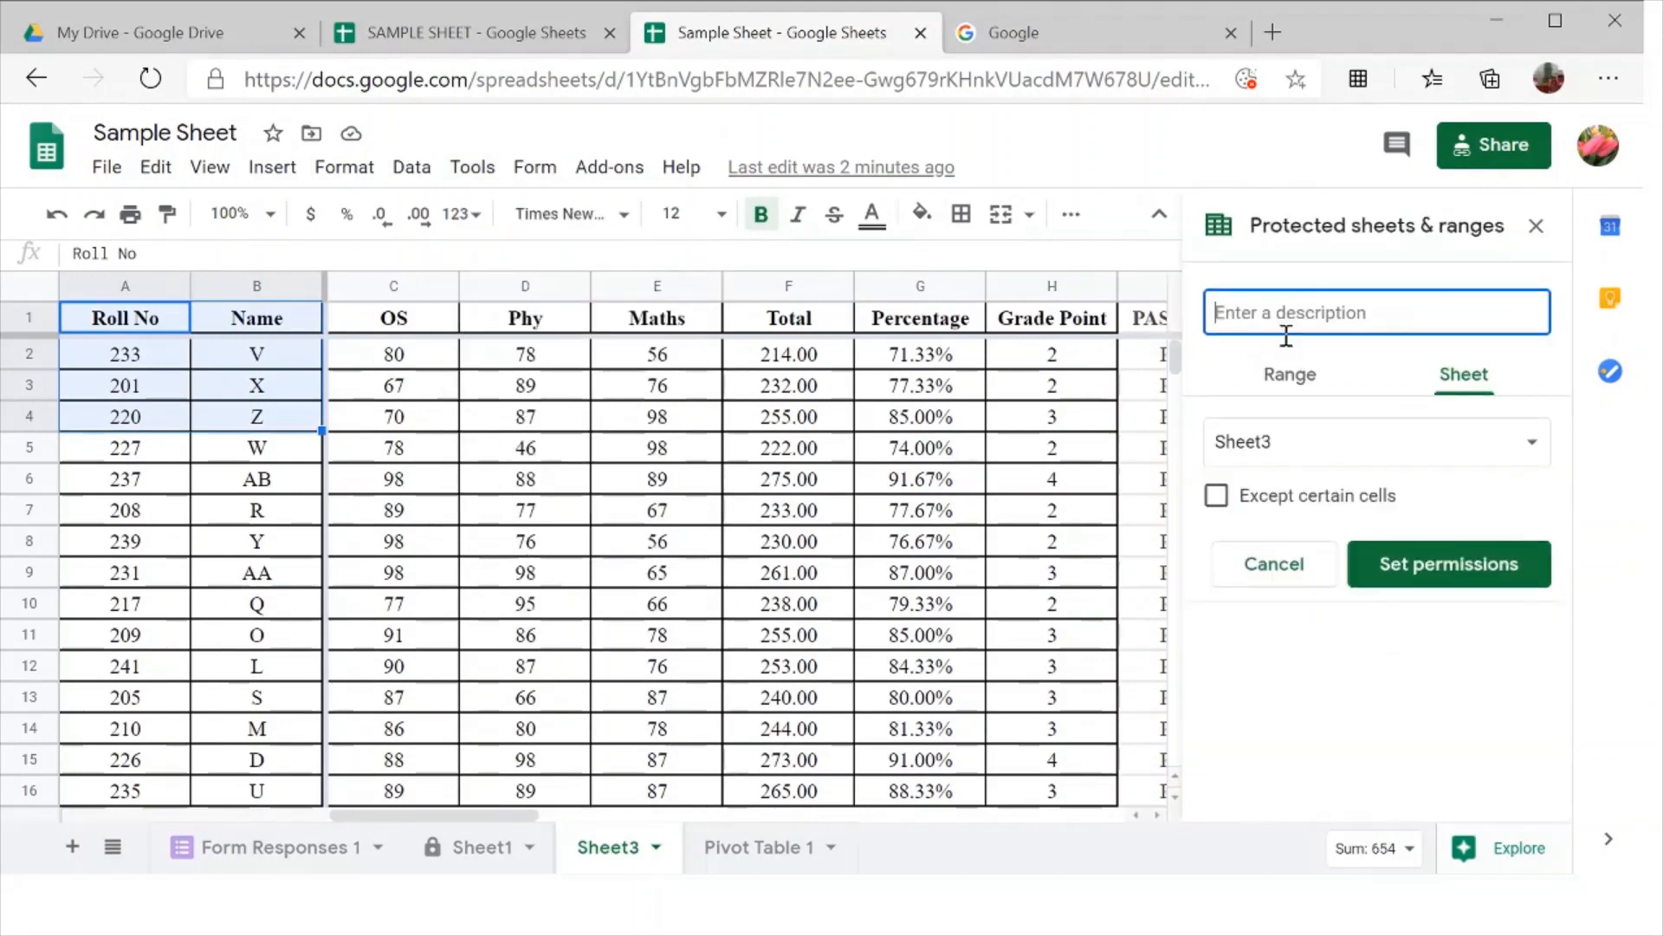
left_click(1290, 378)
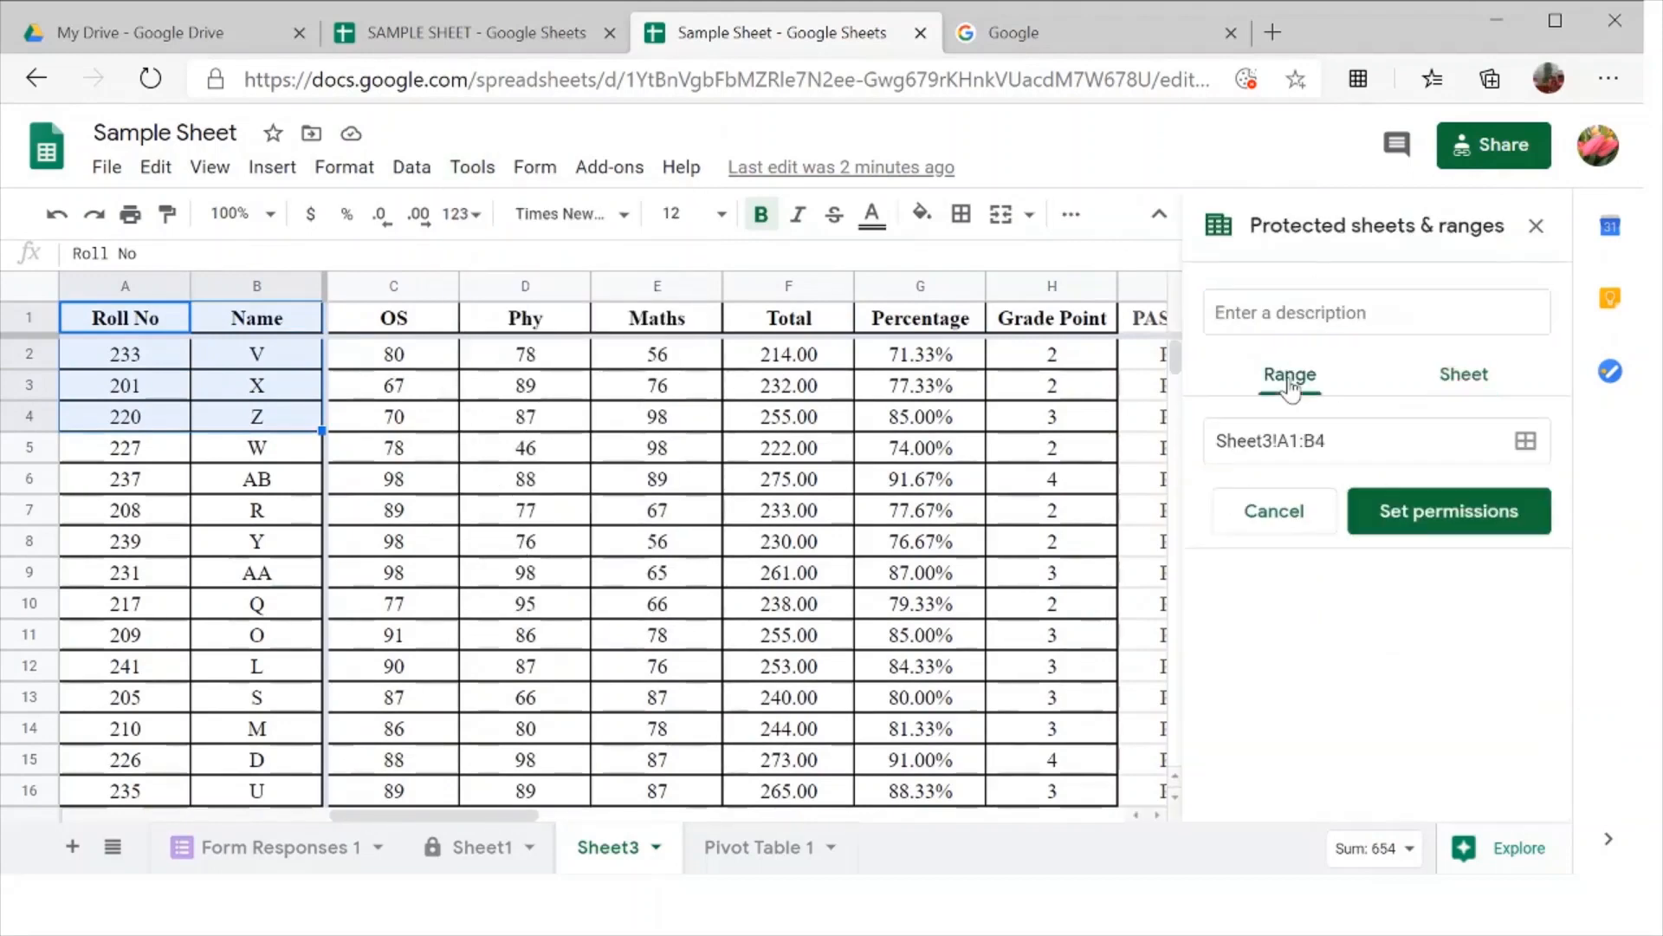
left_click(1455, 380)
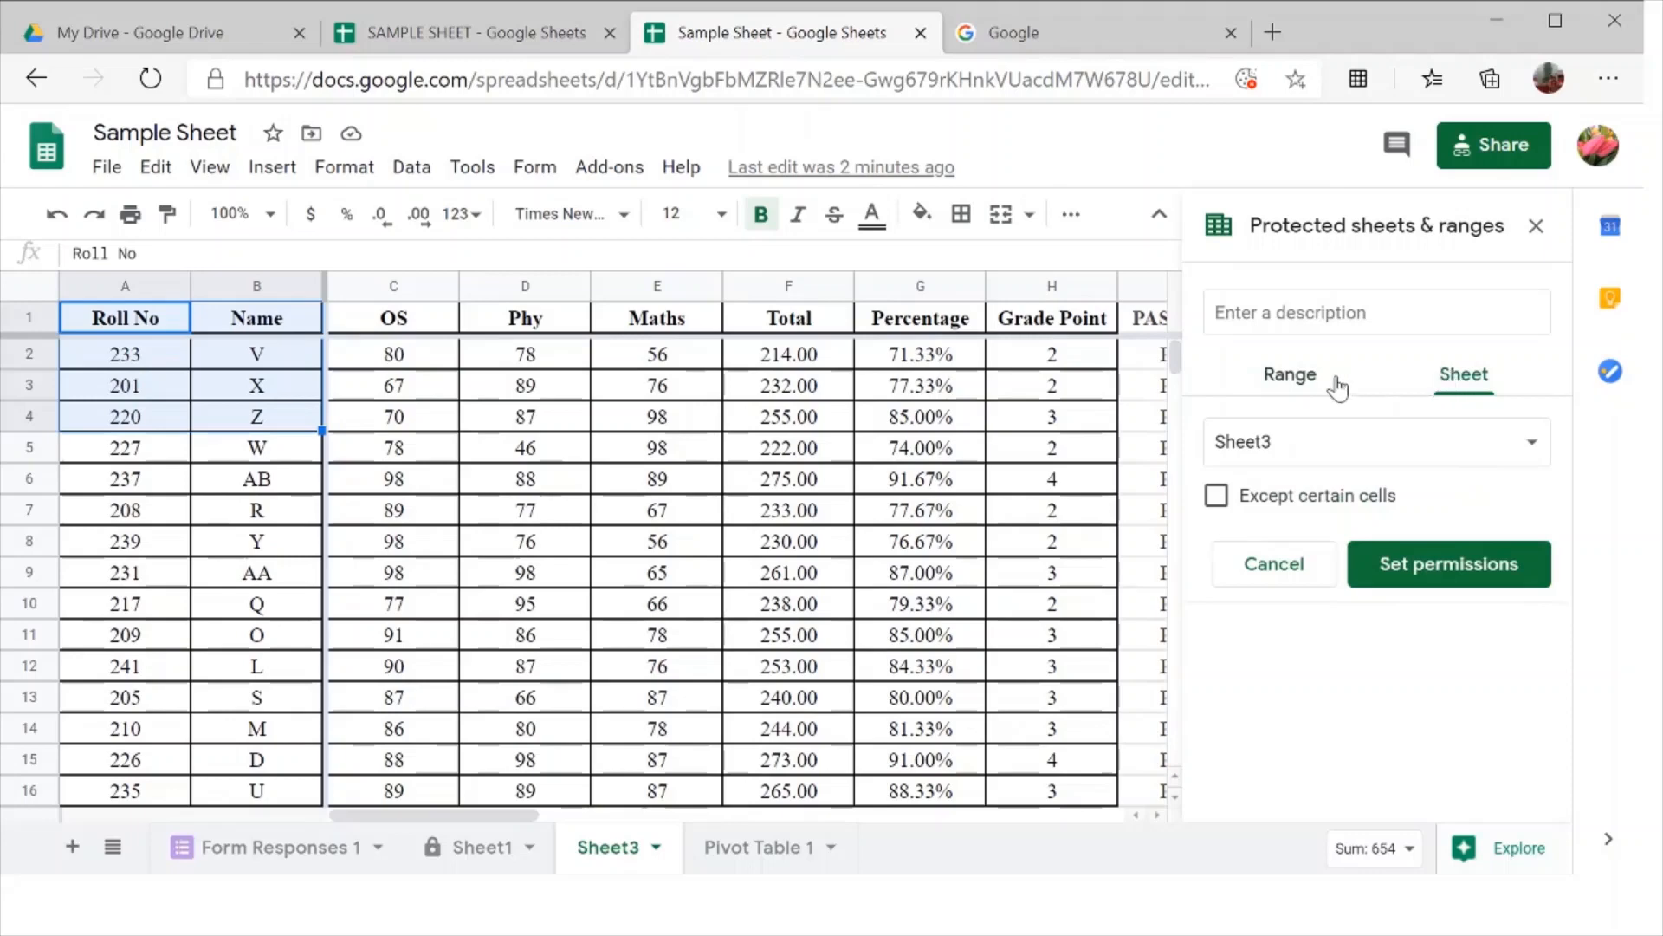
left_click(1303, 388)
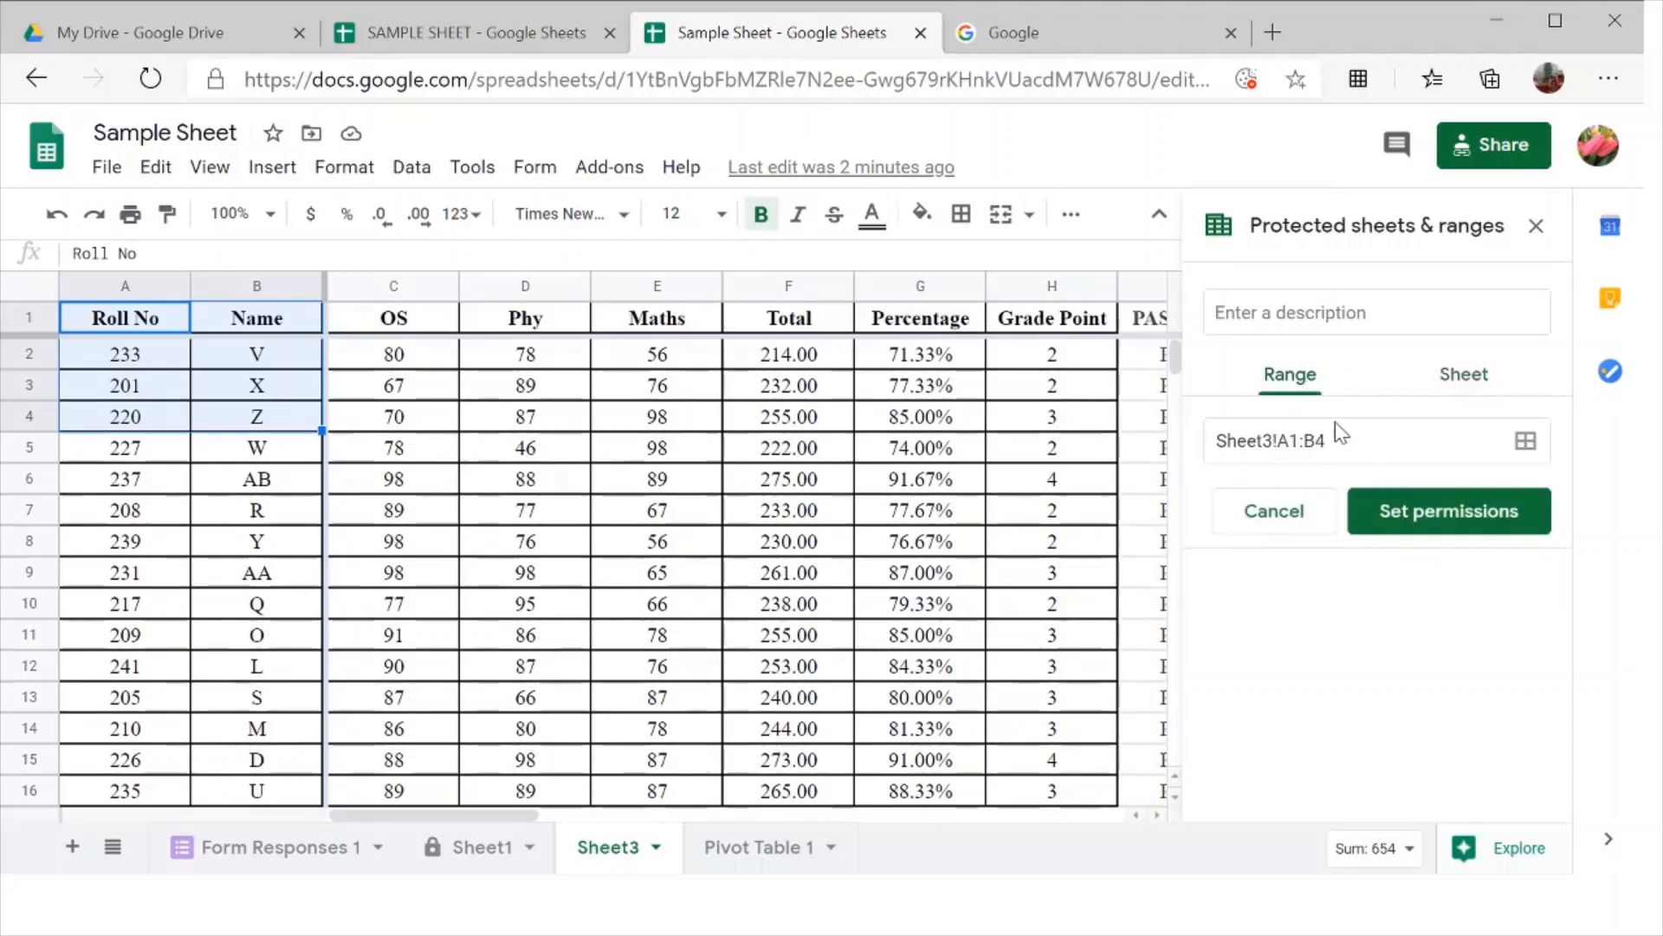
left_click(1405, 498)
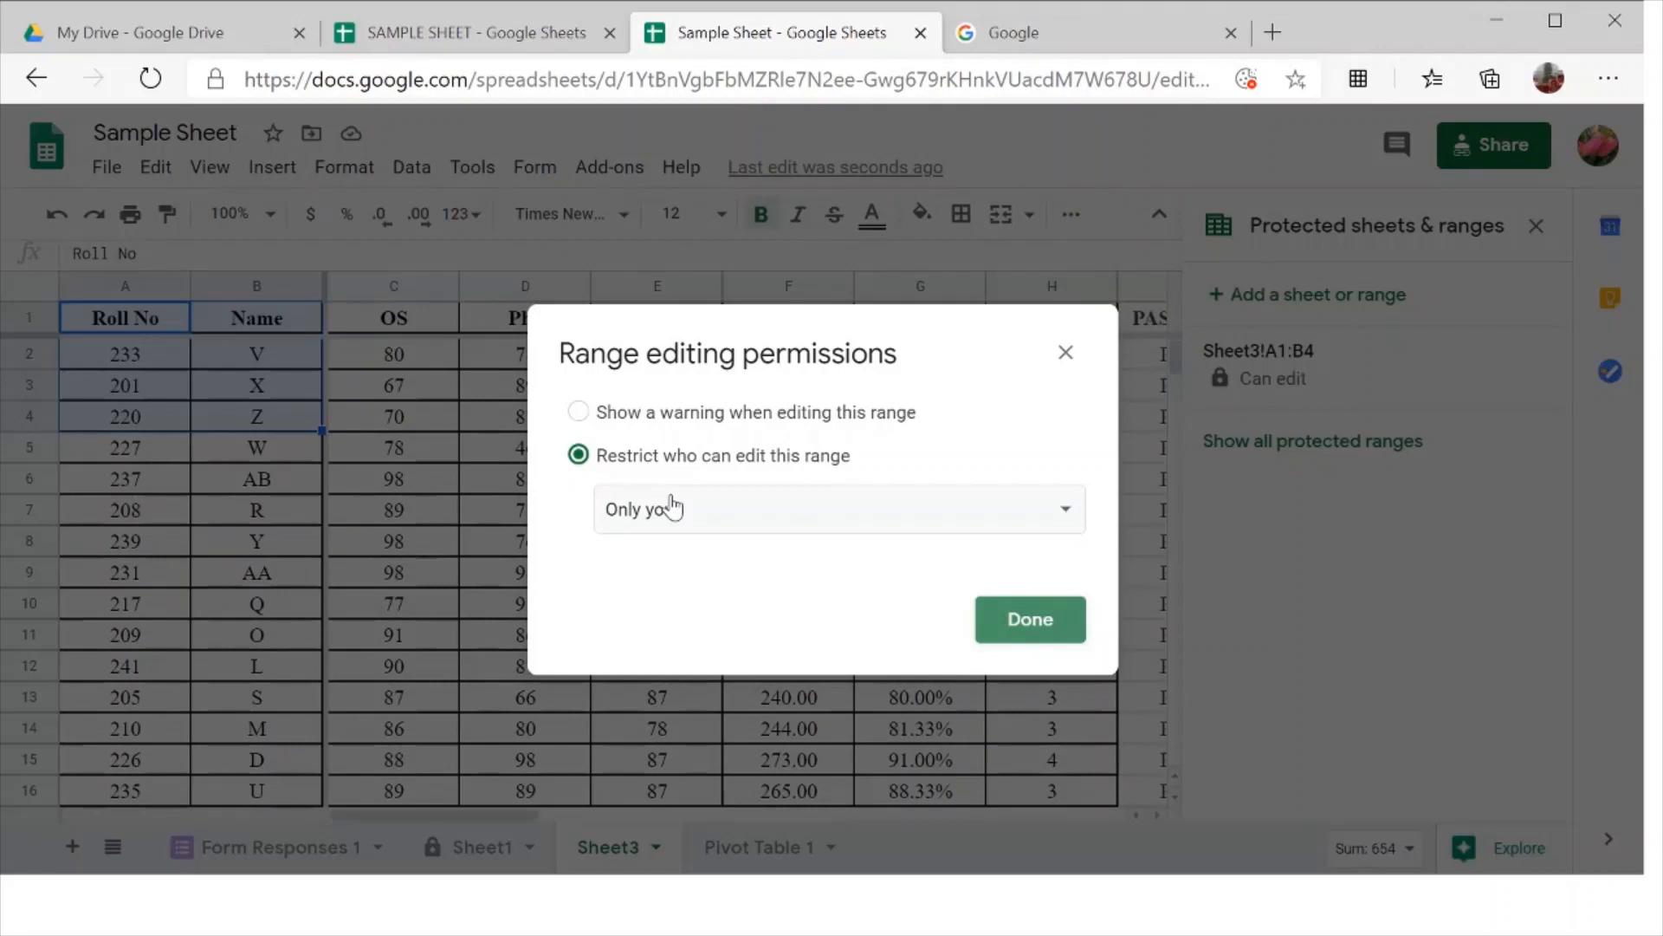
- Try custom editing permissions for the protected range with a suggested contact as an added editor, and close the permissions and protection settings without applying them
left_click(809, 524)
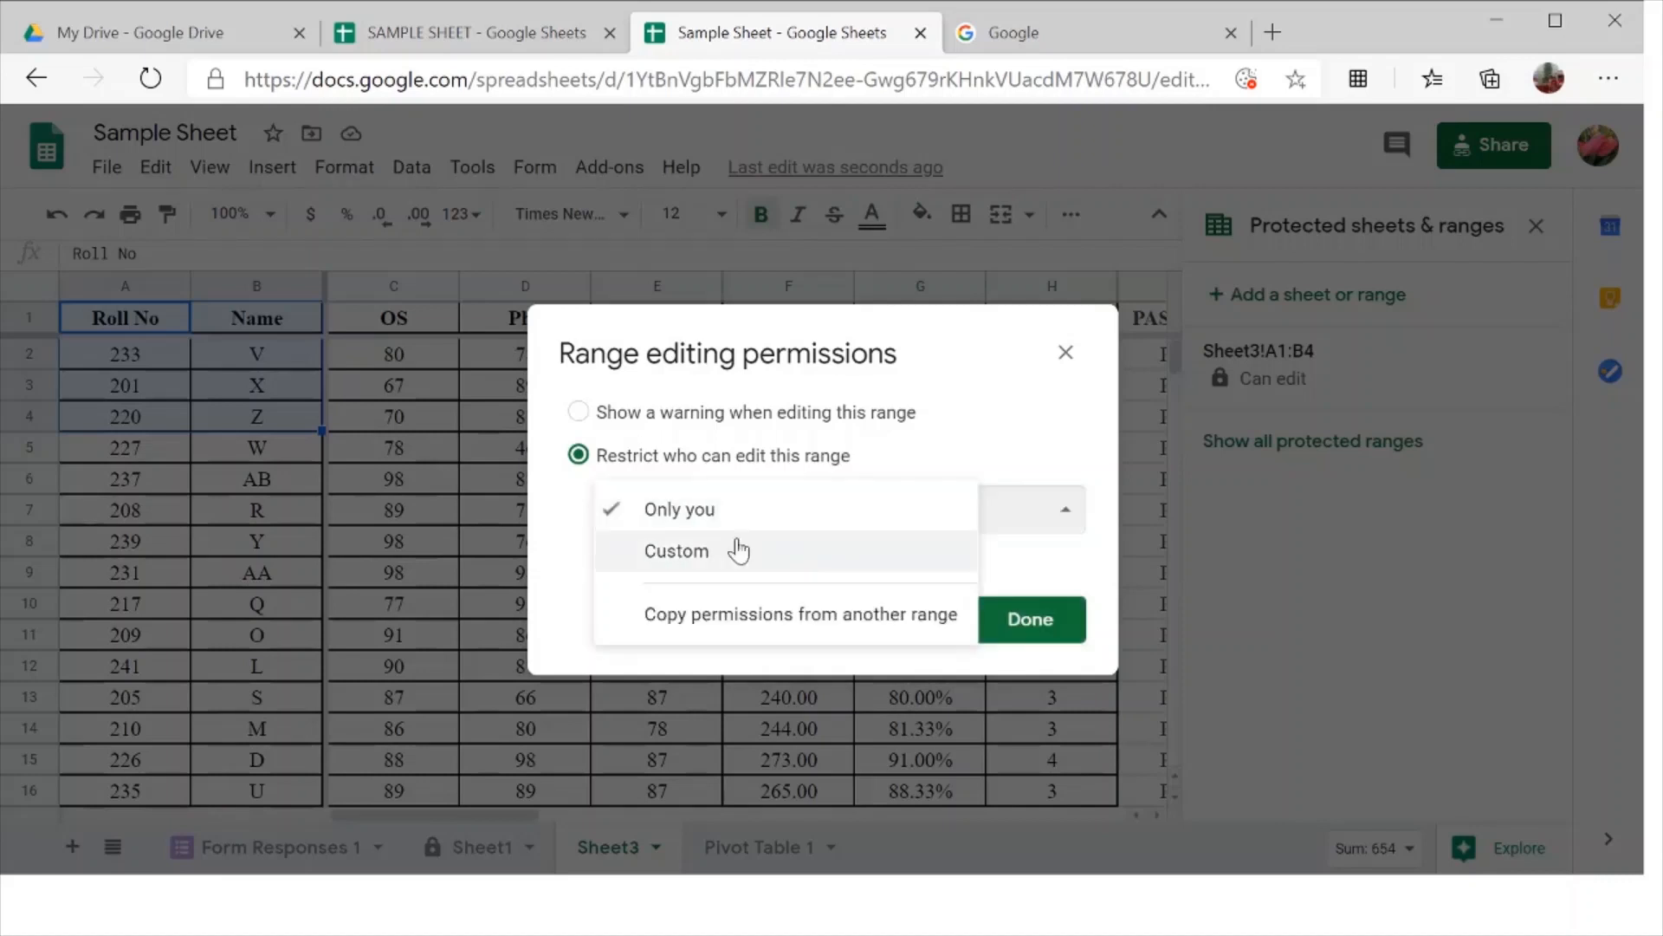
left_click(704, 552)
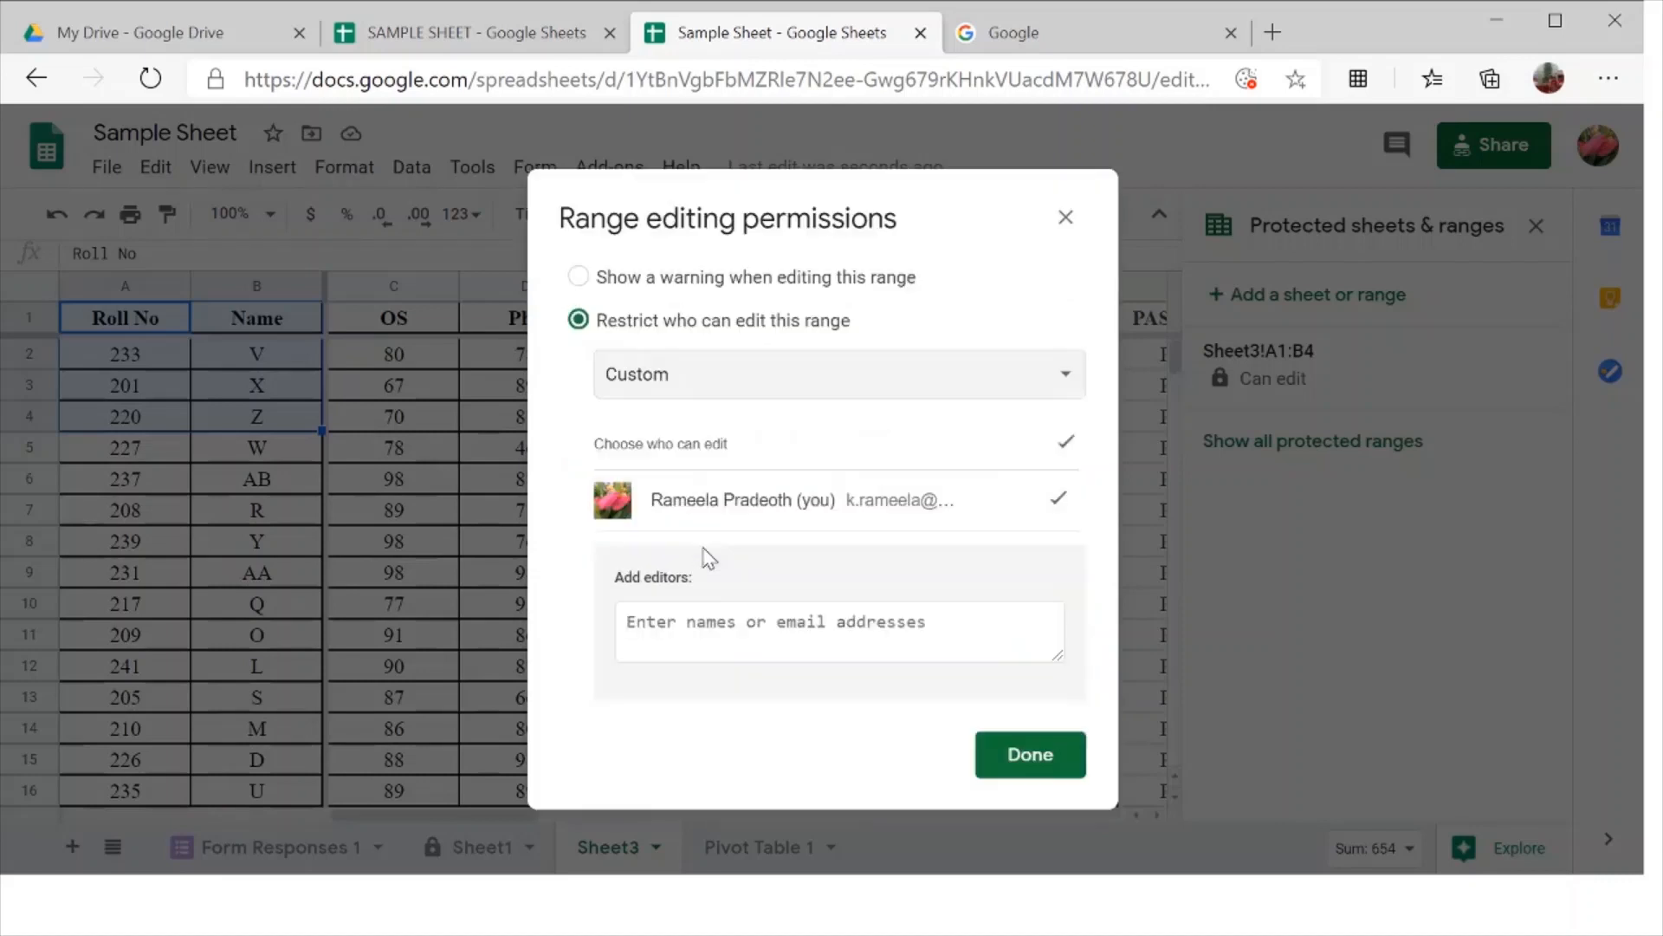
left_click(734, 618)
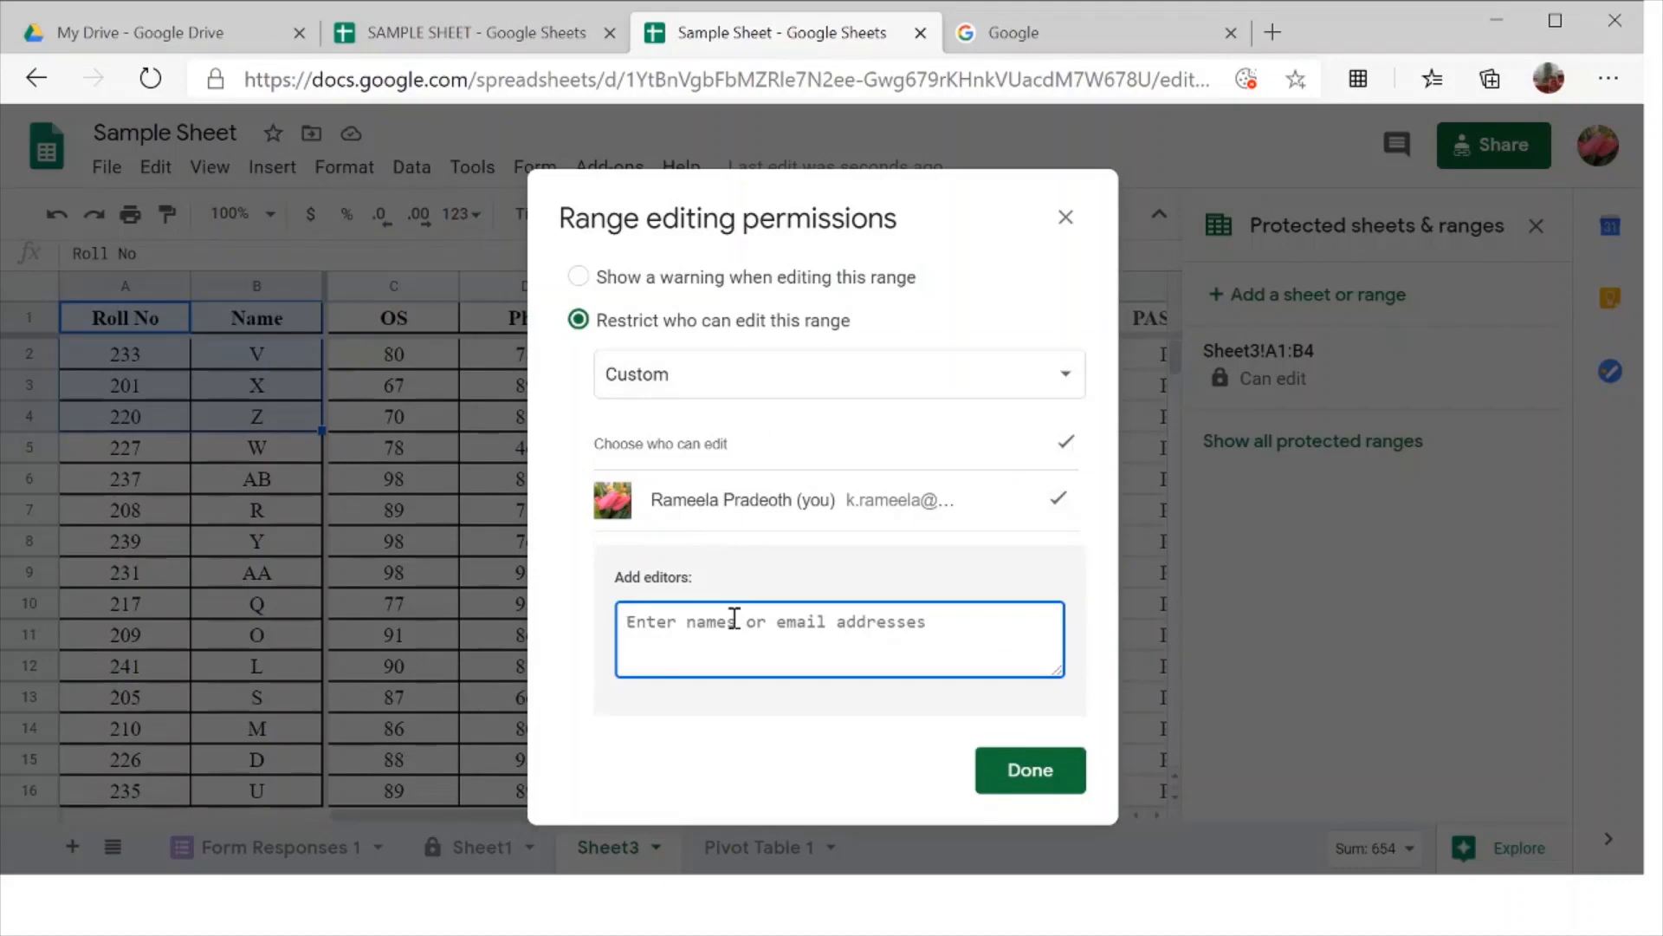
type("P")
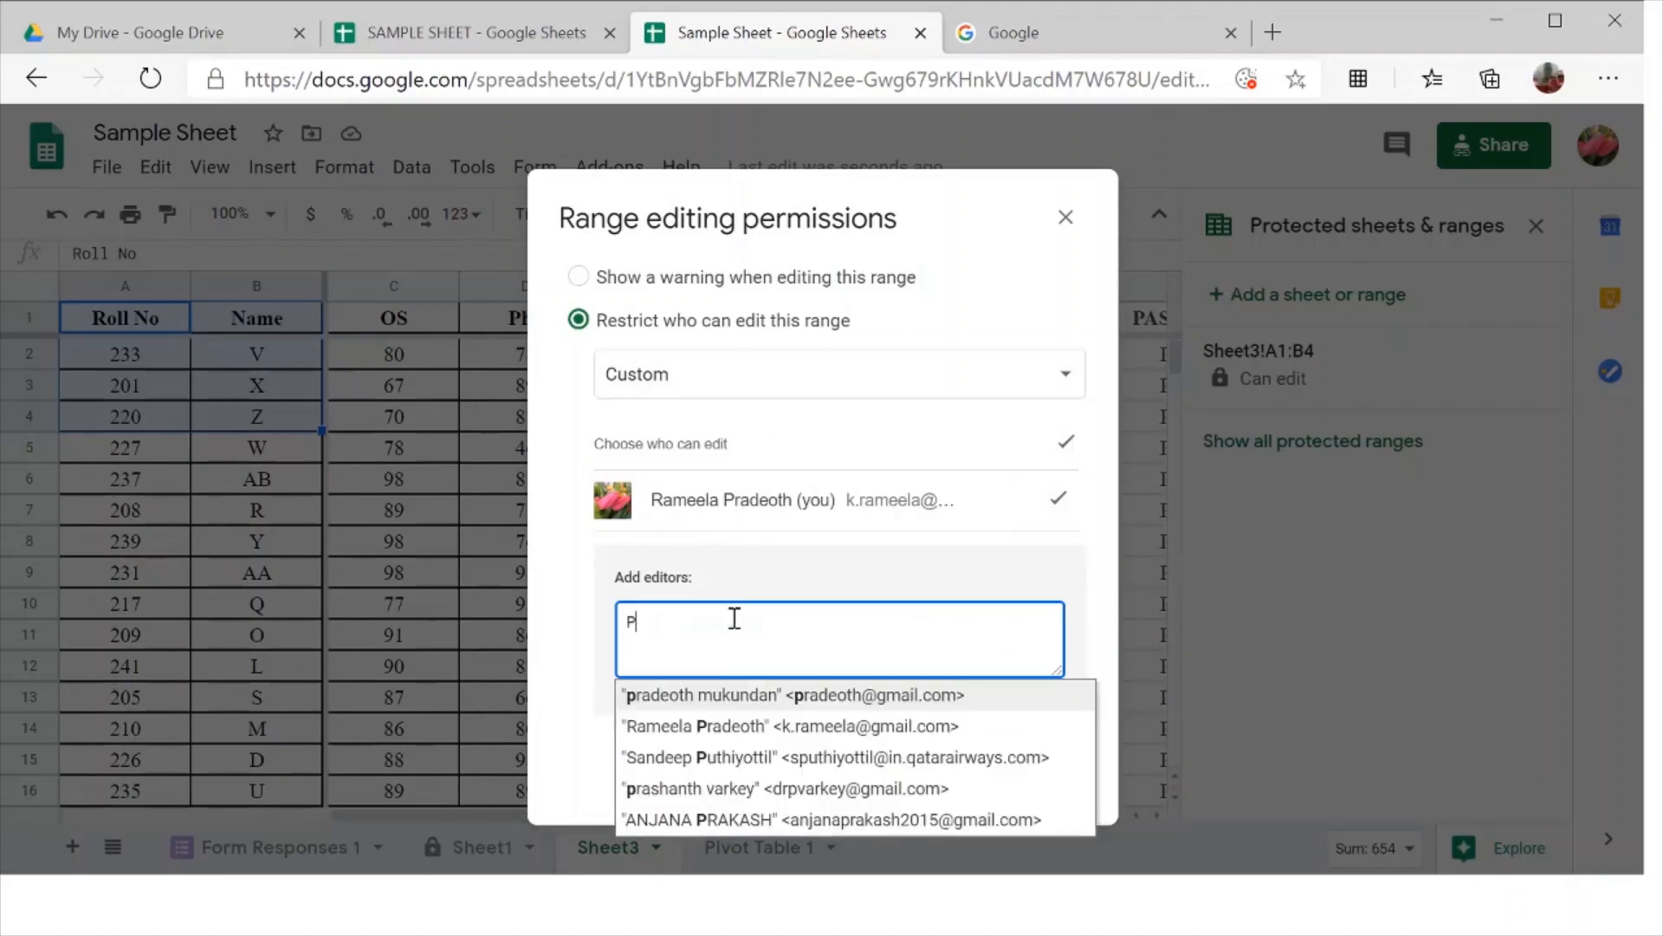
left_click(718, 696)
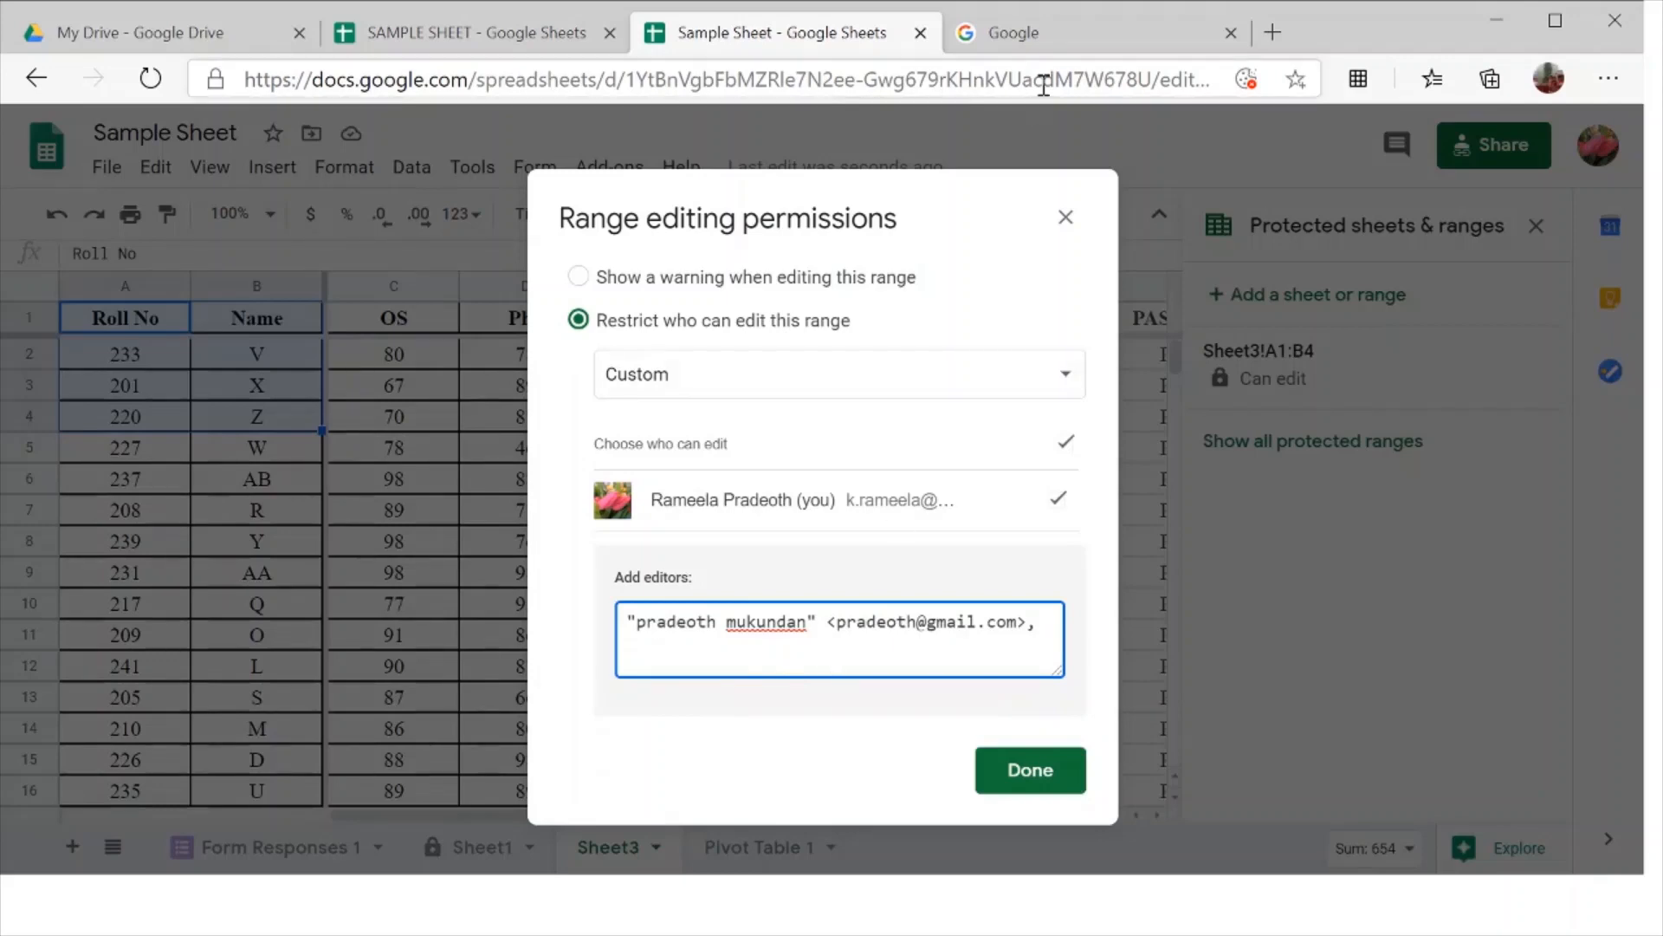
left_click(1065, 219)
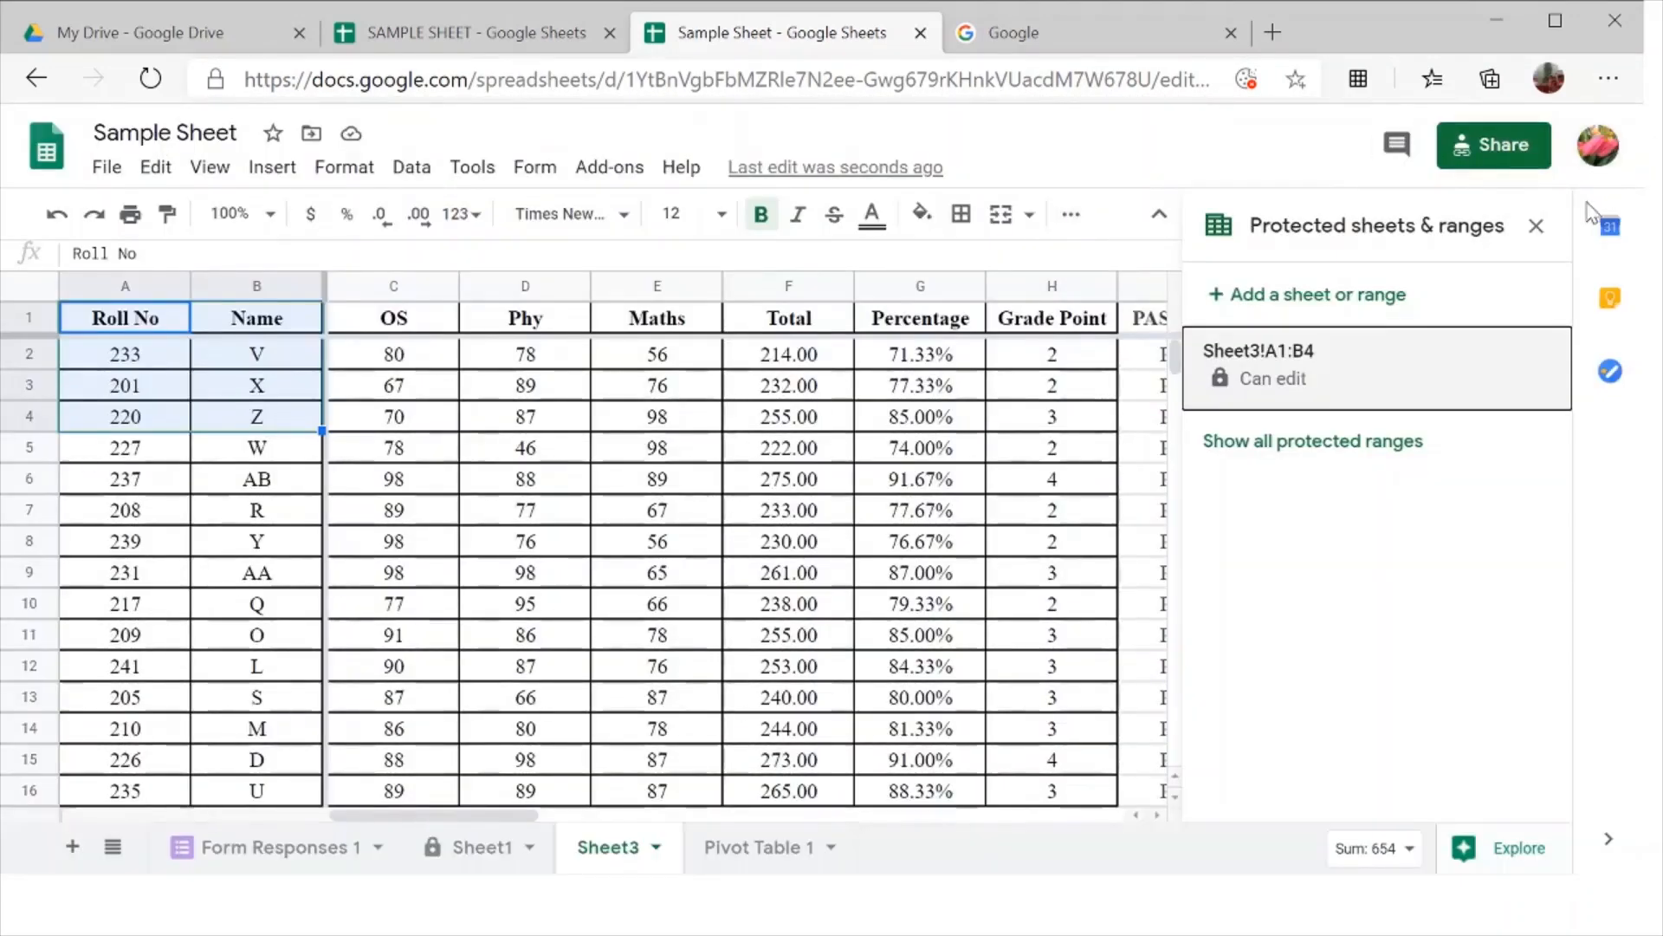
left_click(1538, 229)
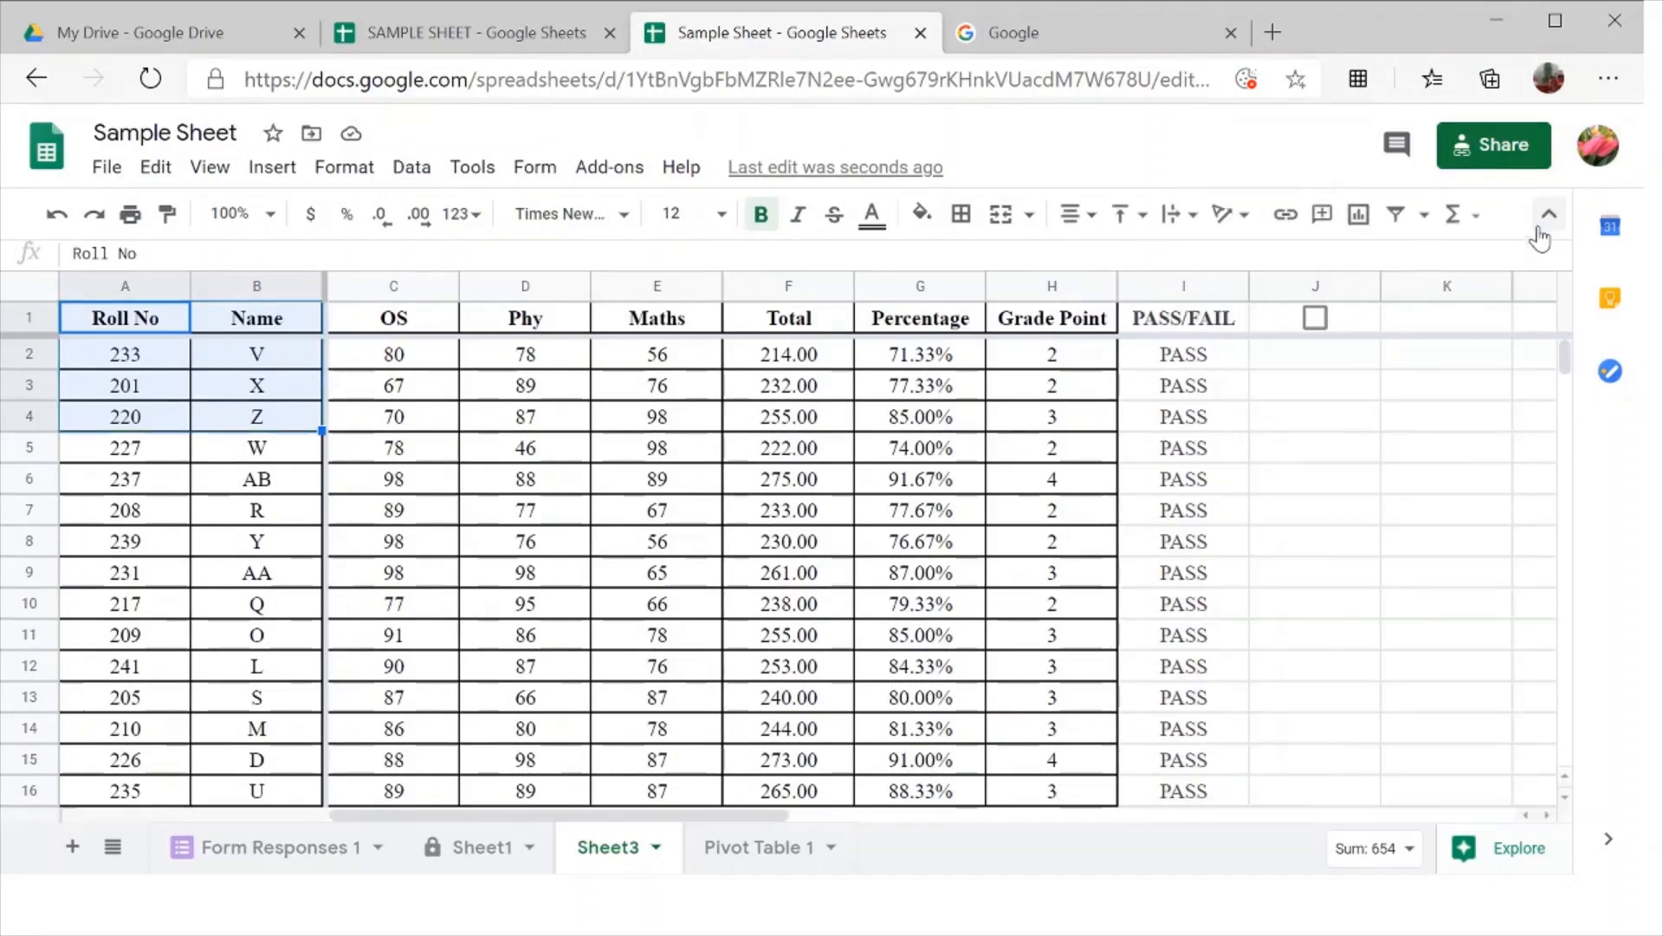
left_click(1179, 479)
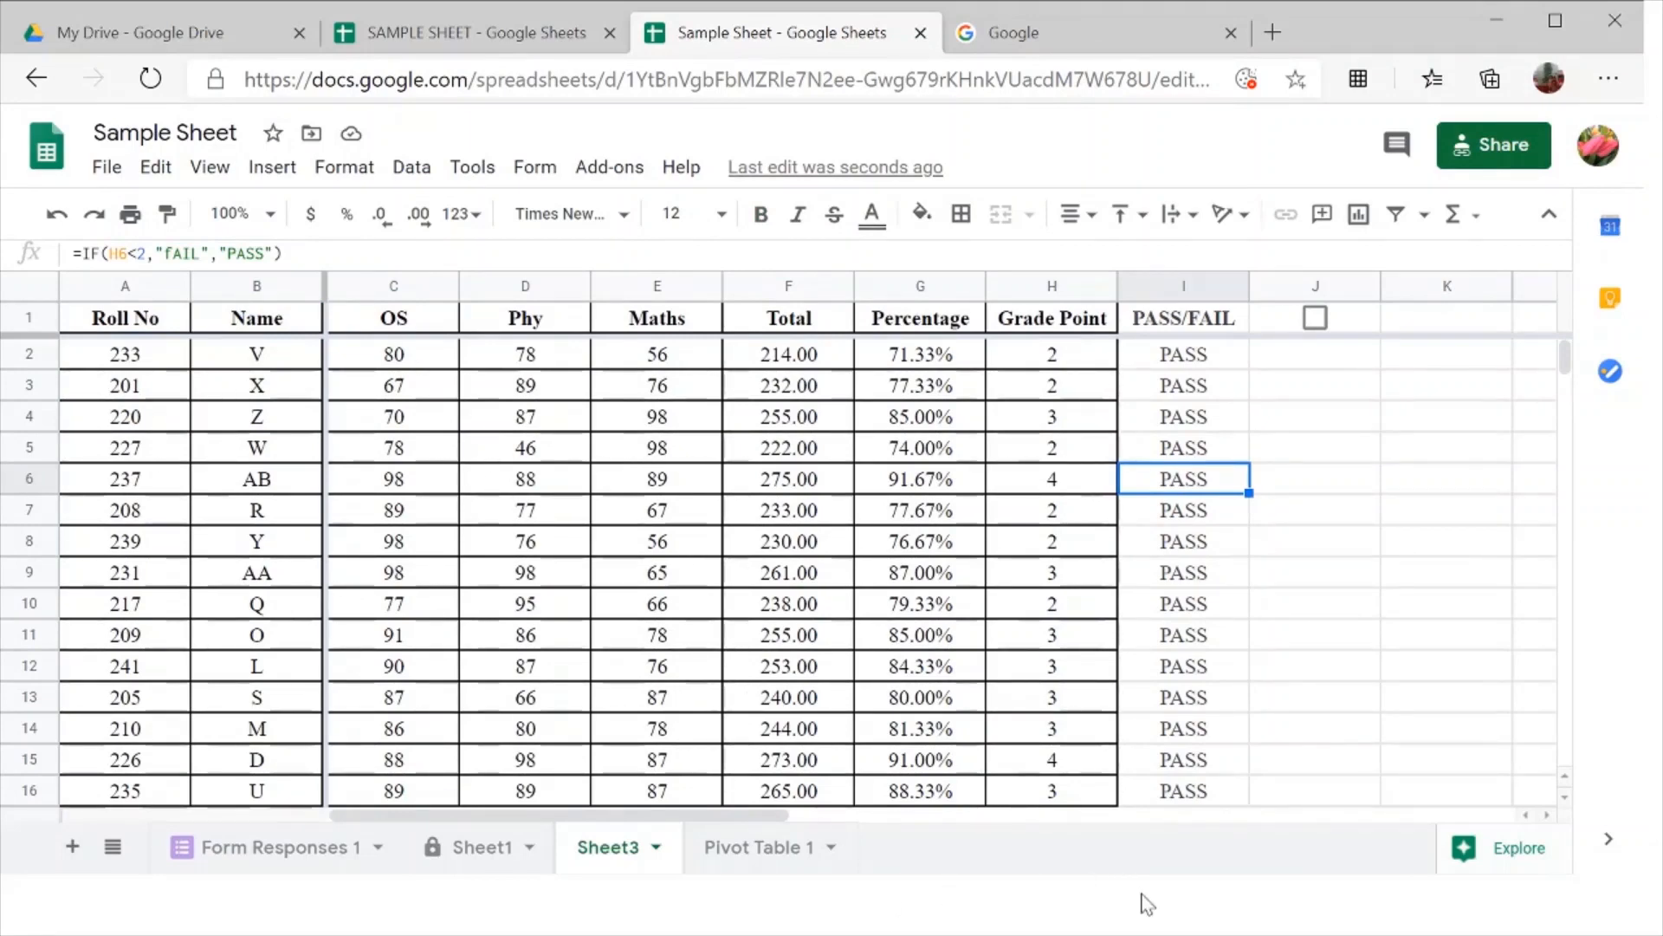
scroll(904, 708, "down", 1)
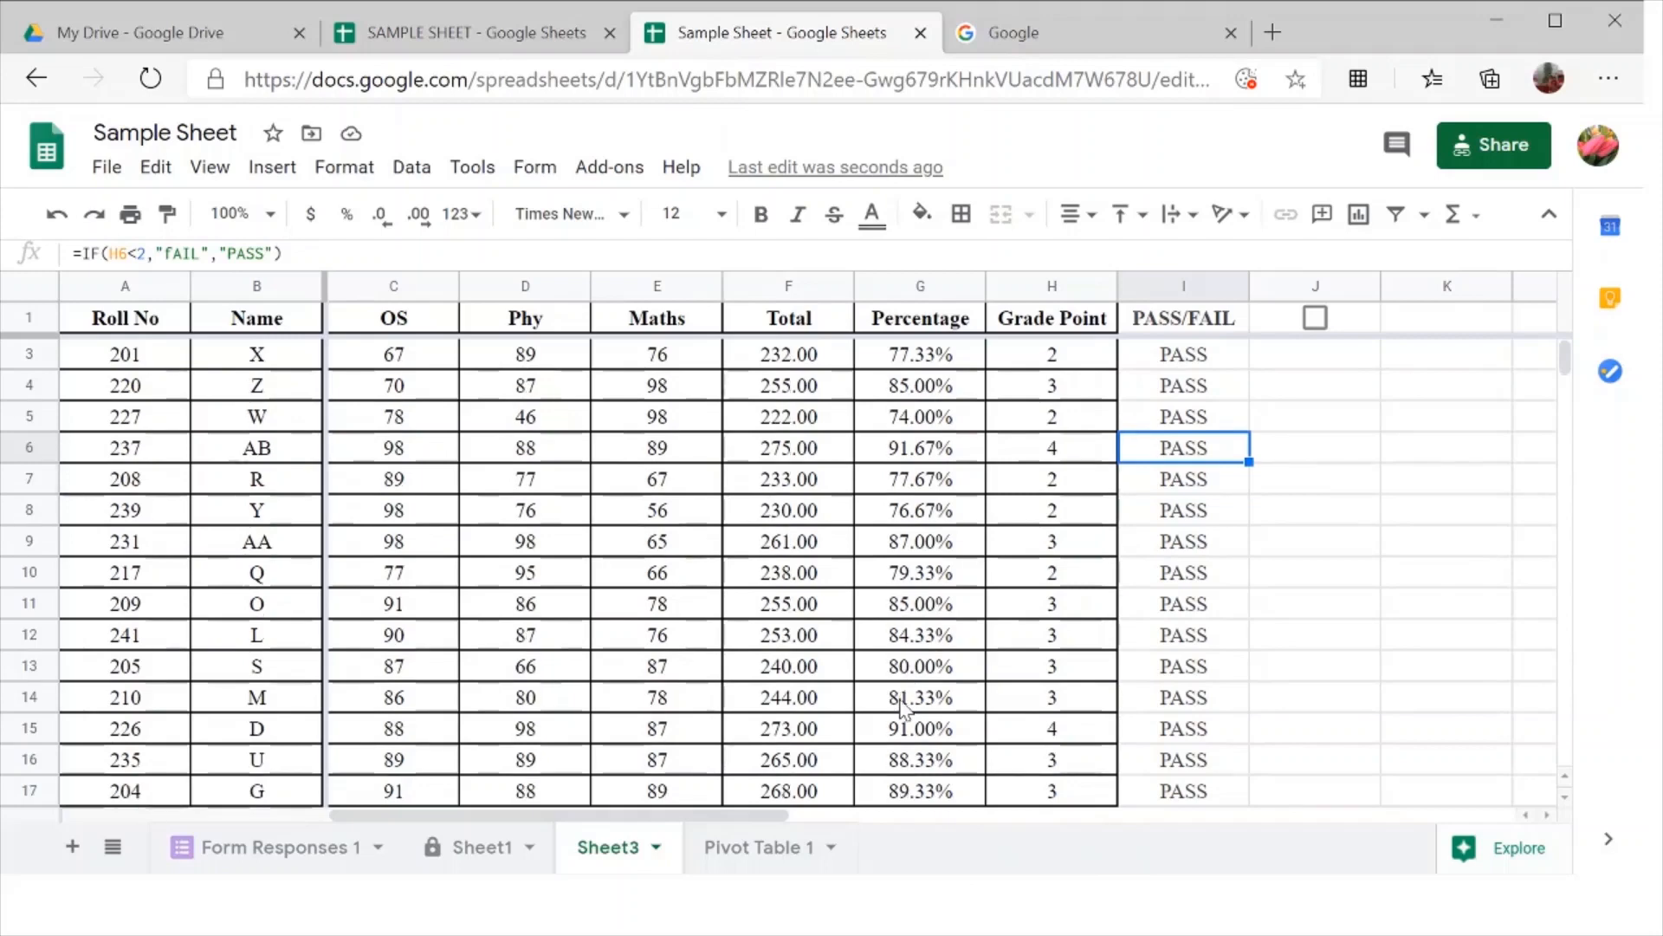
scroll(904, 709, "up", 1)
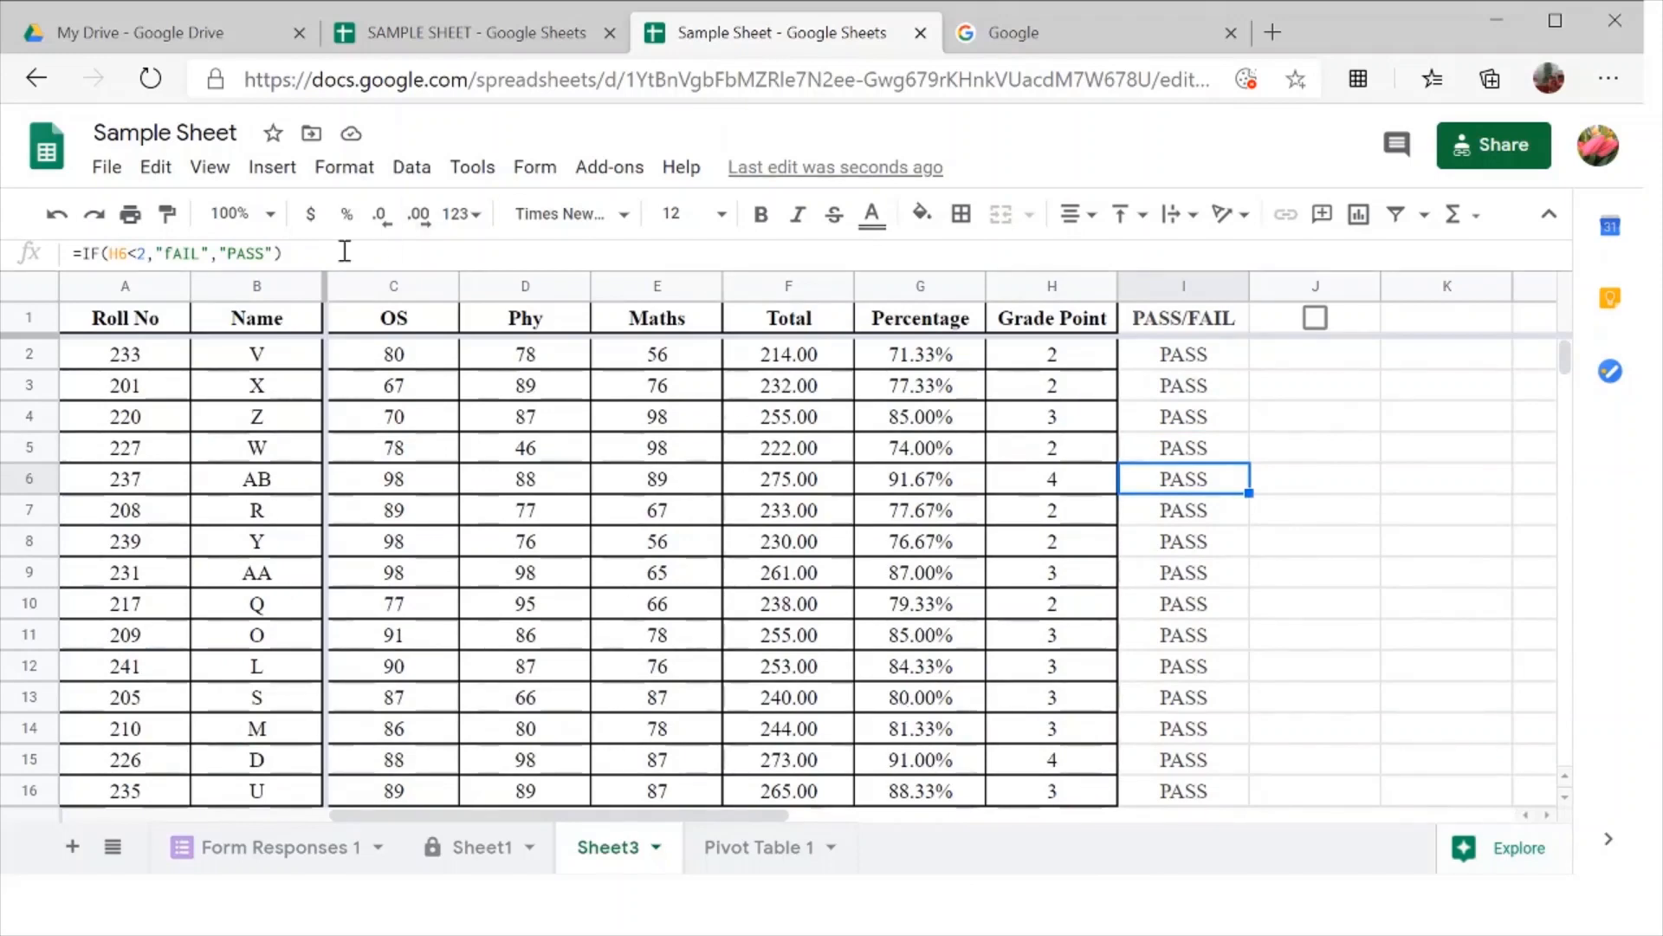
left_click(110, 169)
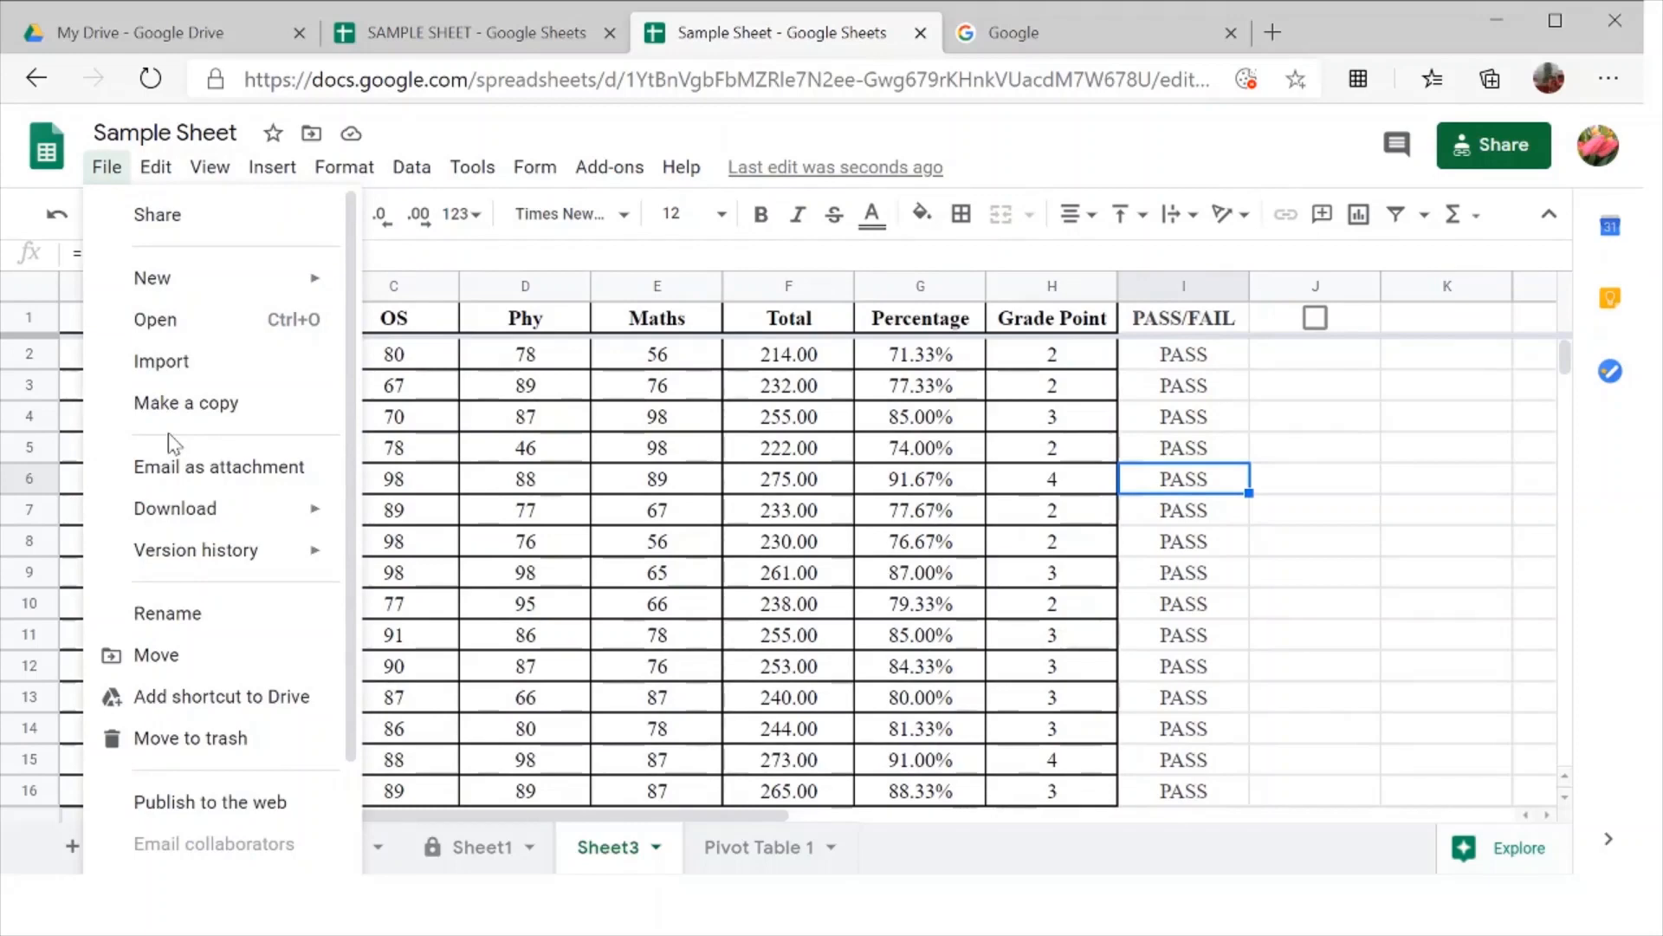
scroll(169, 433, "down", 2)
scroll(174, 441, "down", 2)
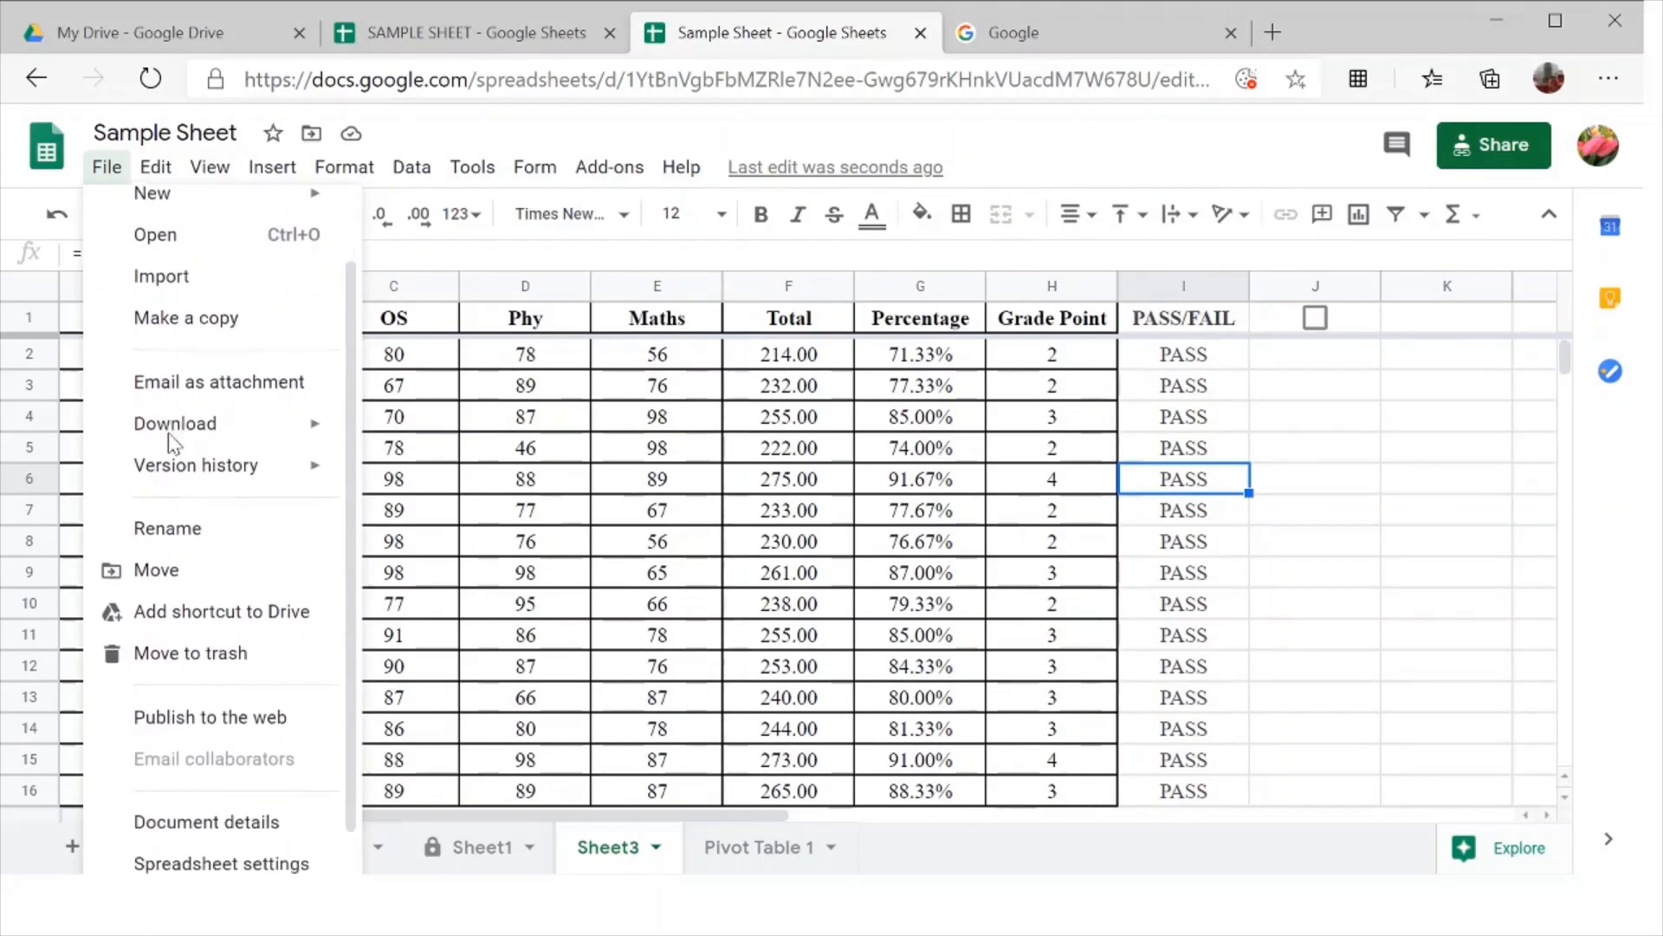
mouse_move(169, 433)
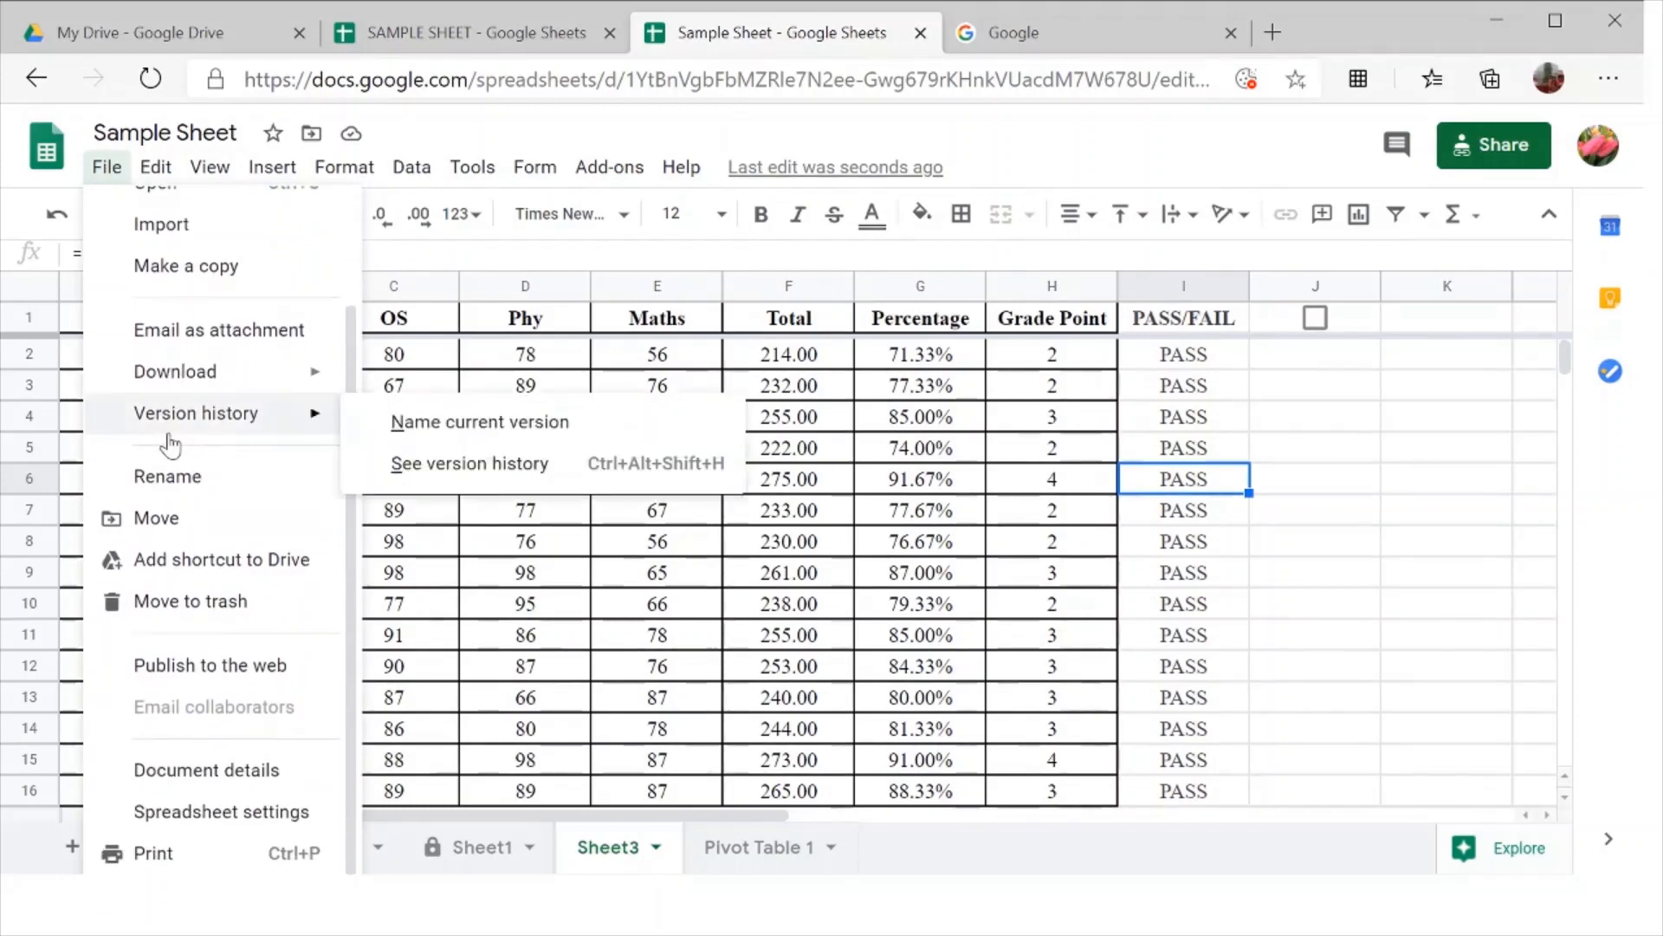
scroll(170, 444, "up", 4)
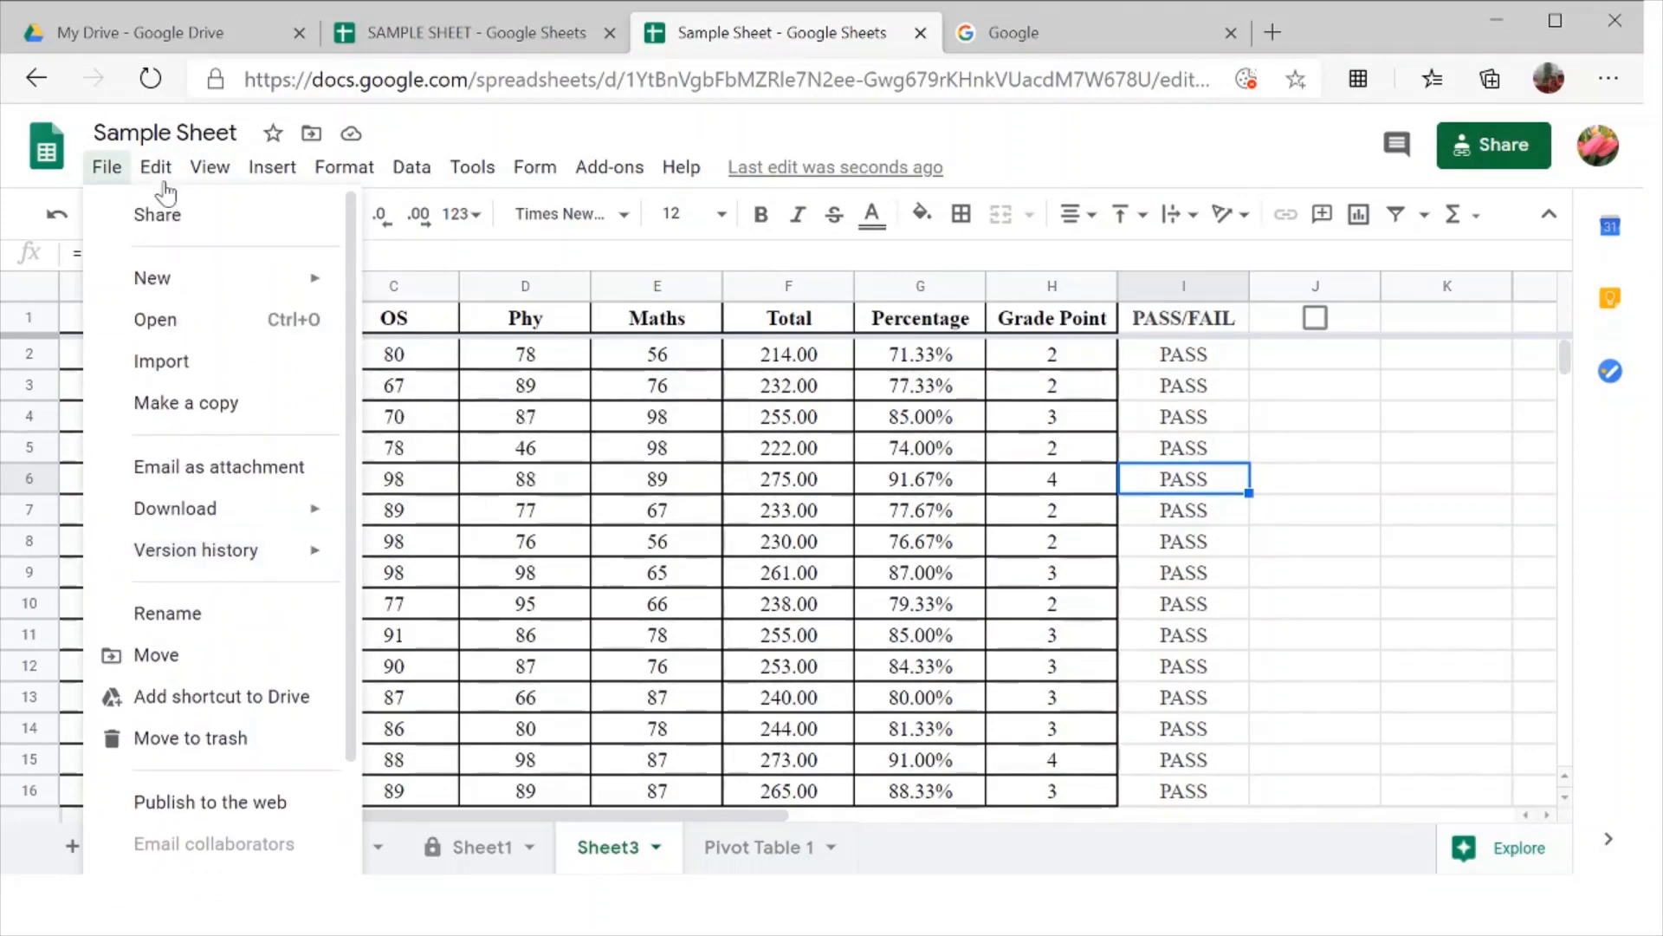
mouse_move(166, 186)
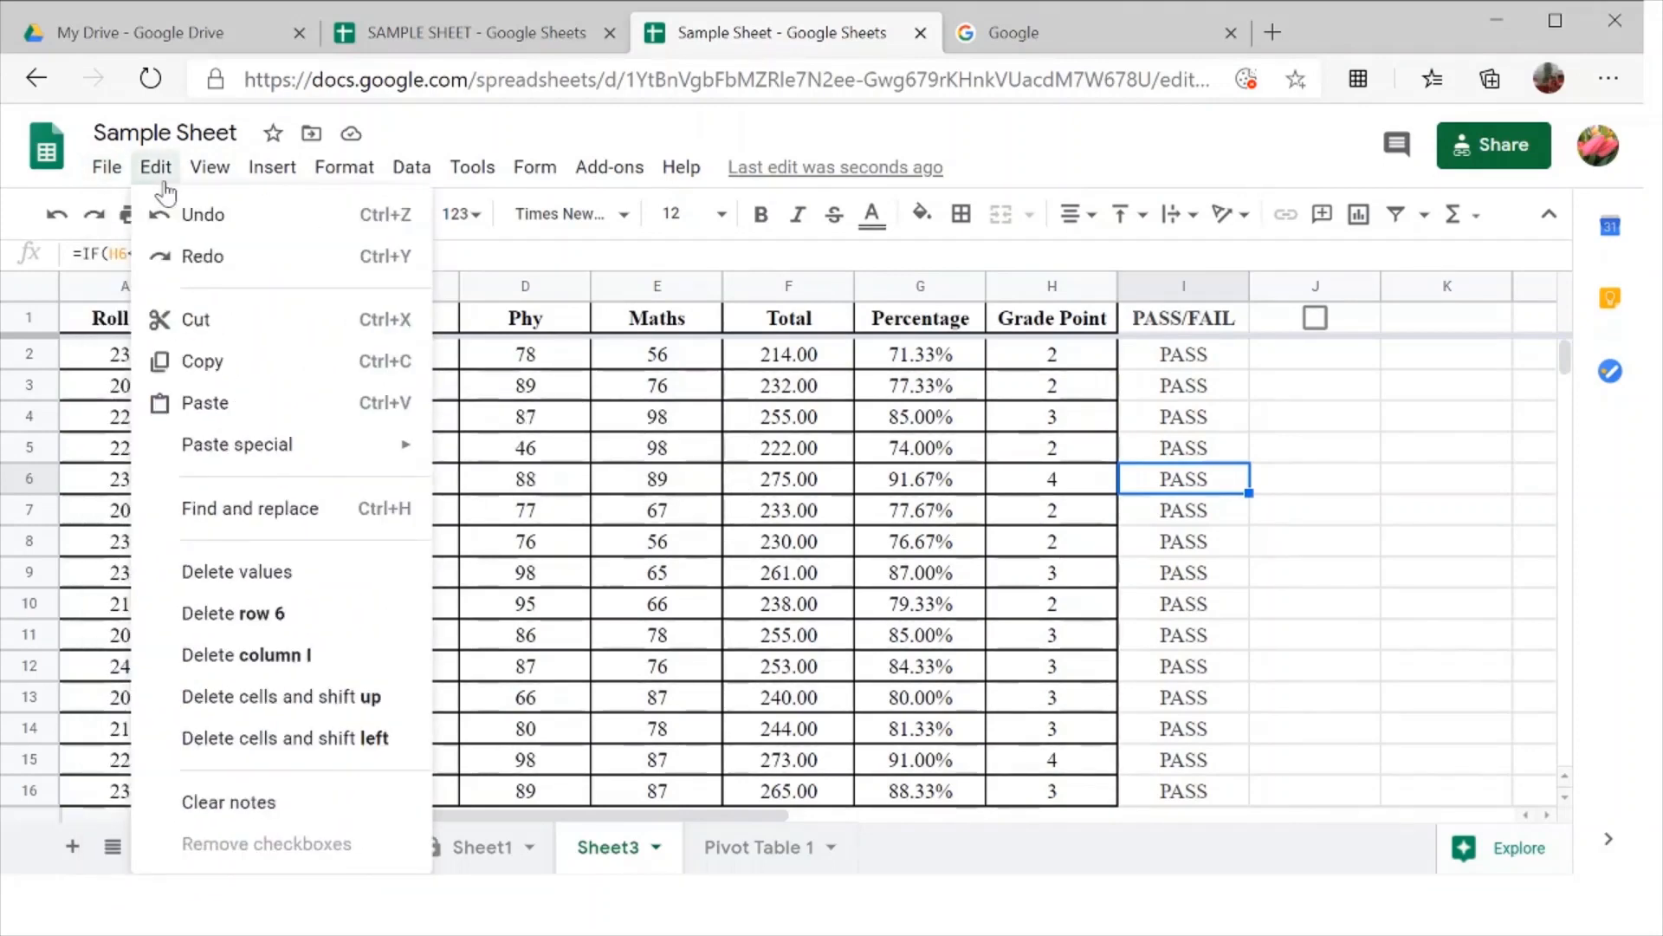
mouse_move(107, 173)
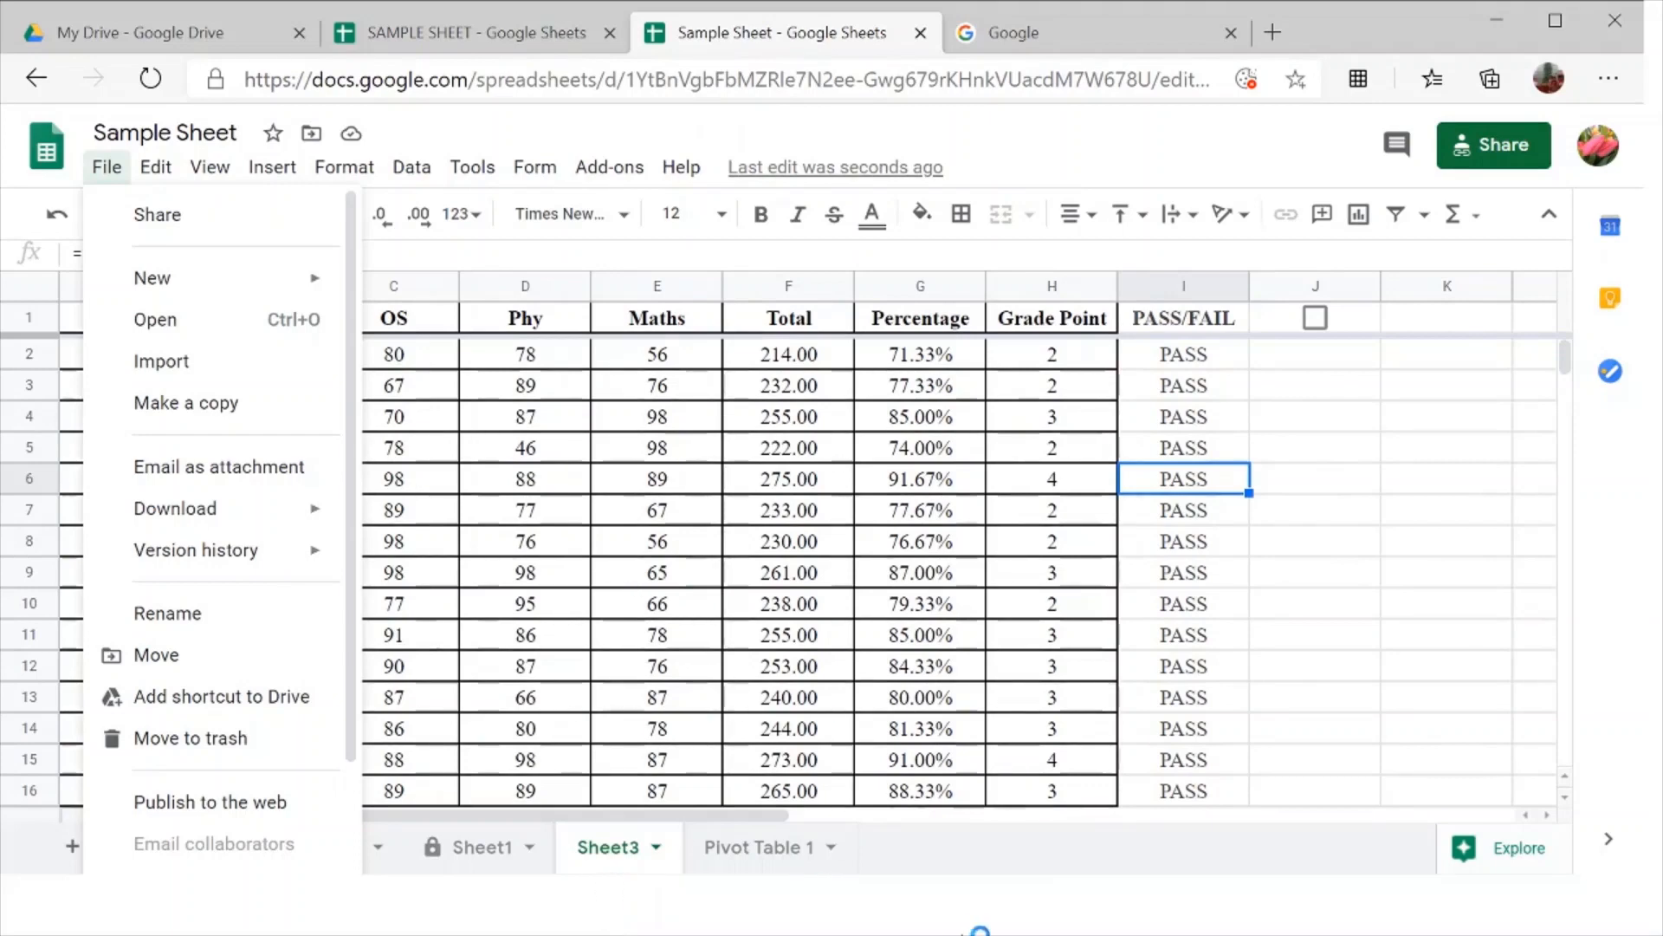
left_click(1239, 925)
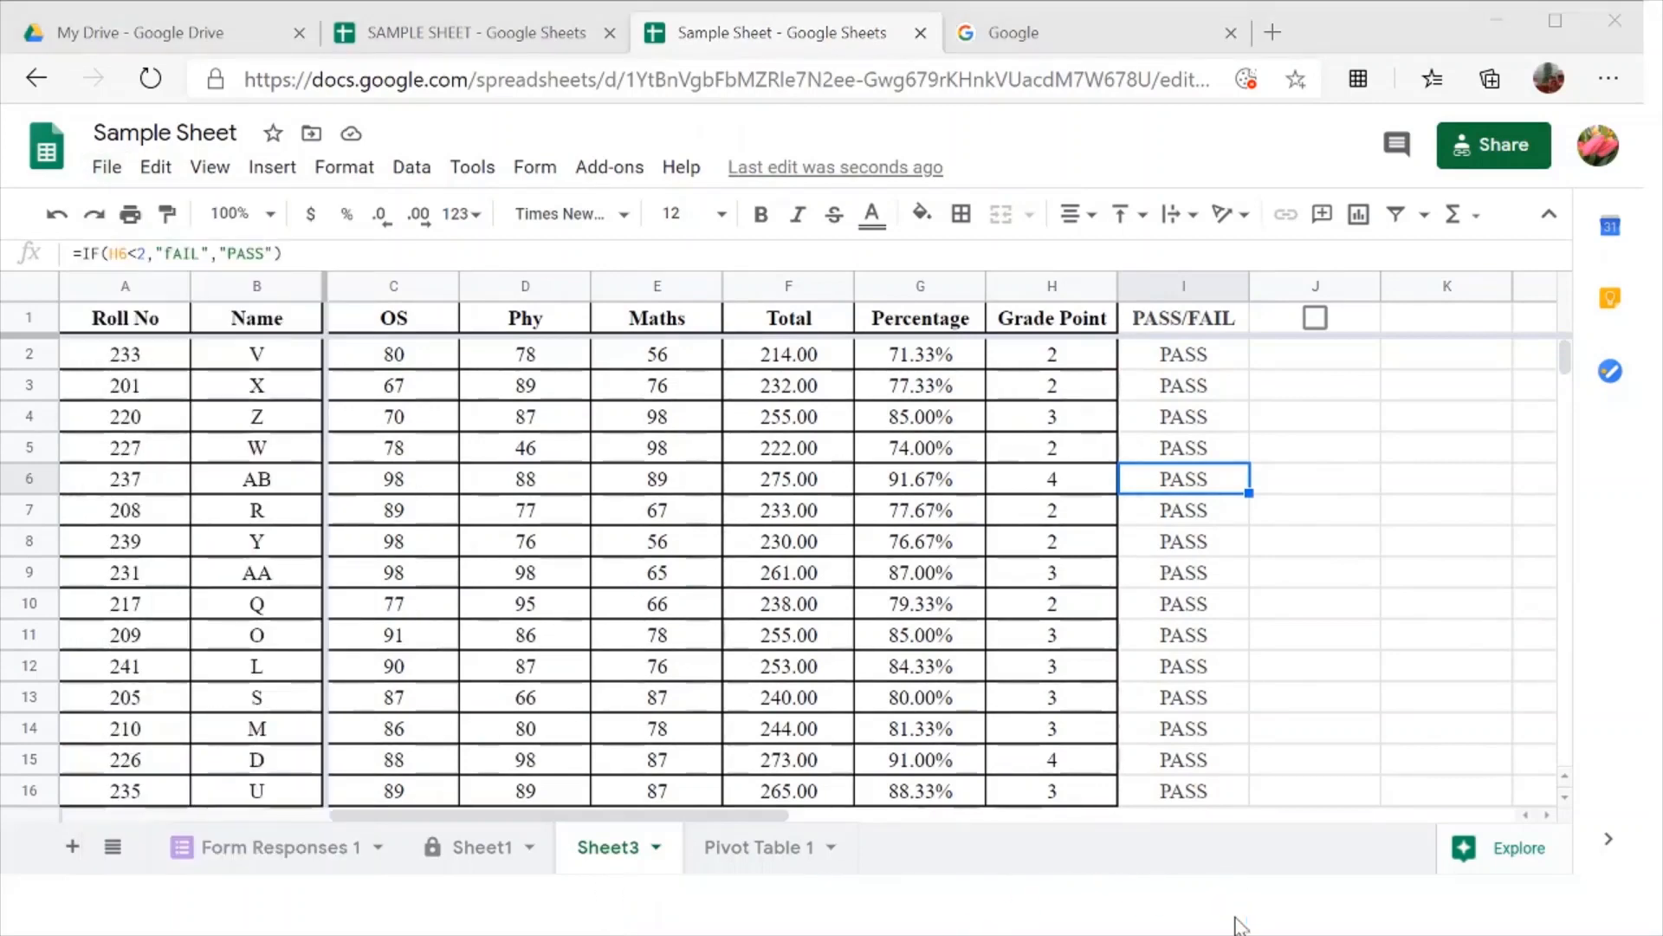